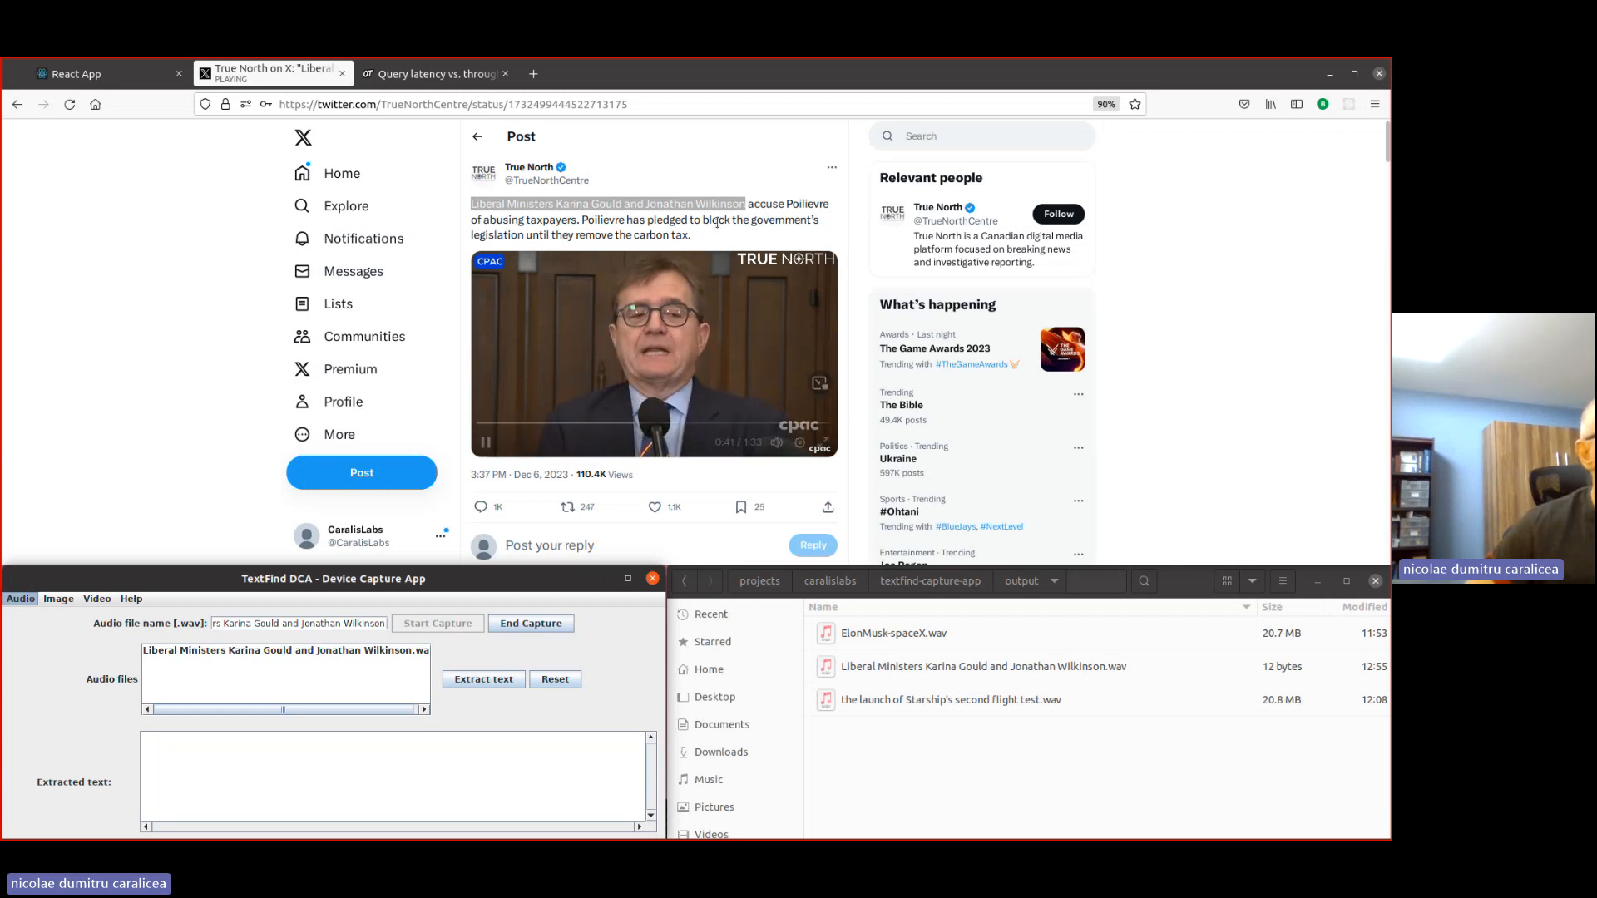
- Let the post's video play to its end and stop the audio capture in TextFind DCA
left_click(788, 202)
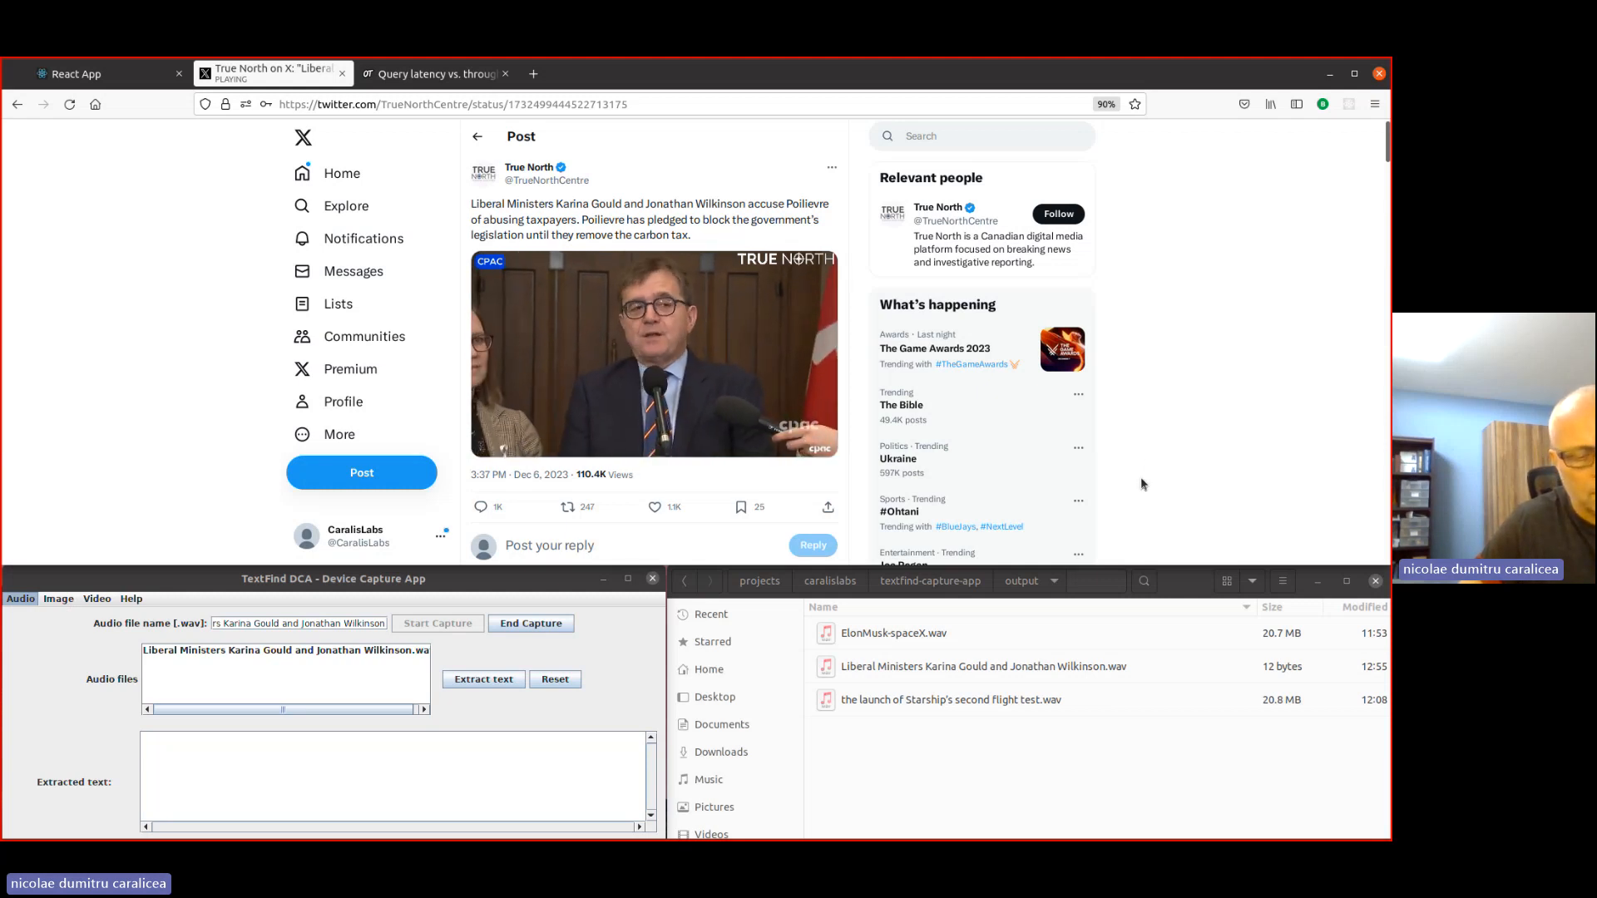
mouse_move(627, 389)
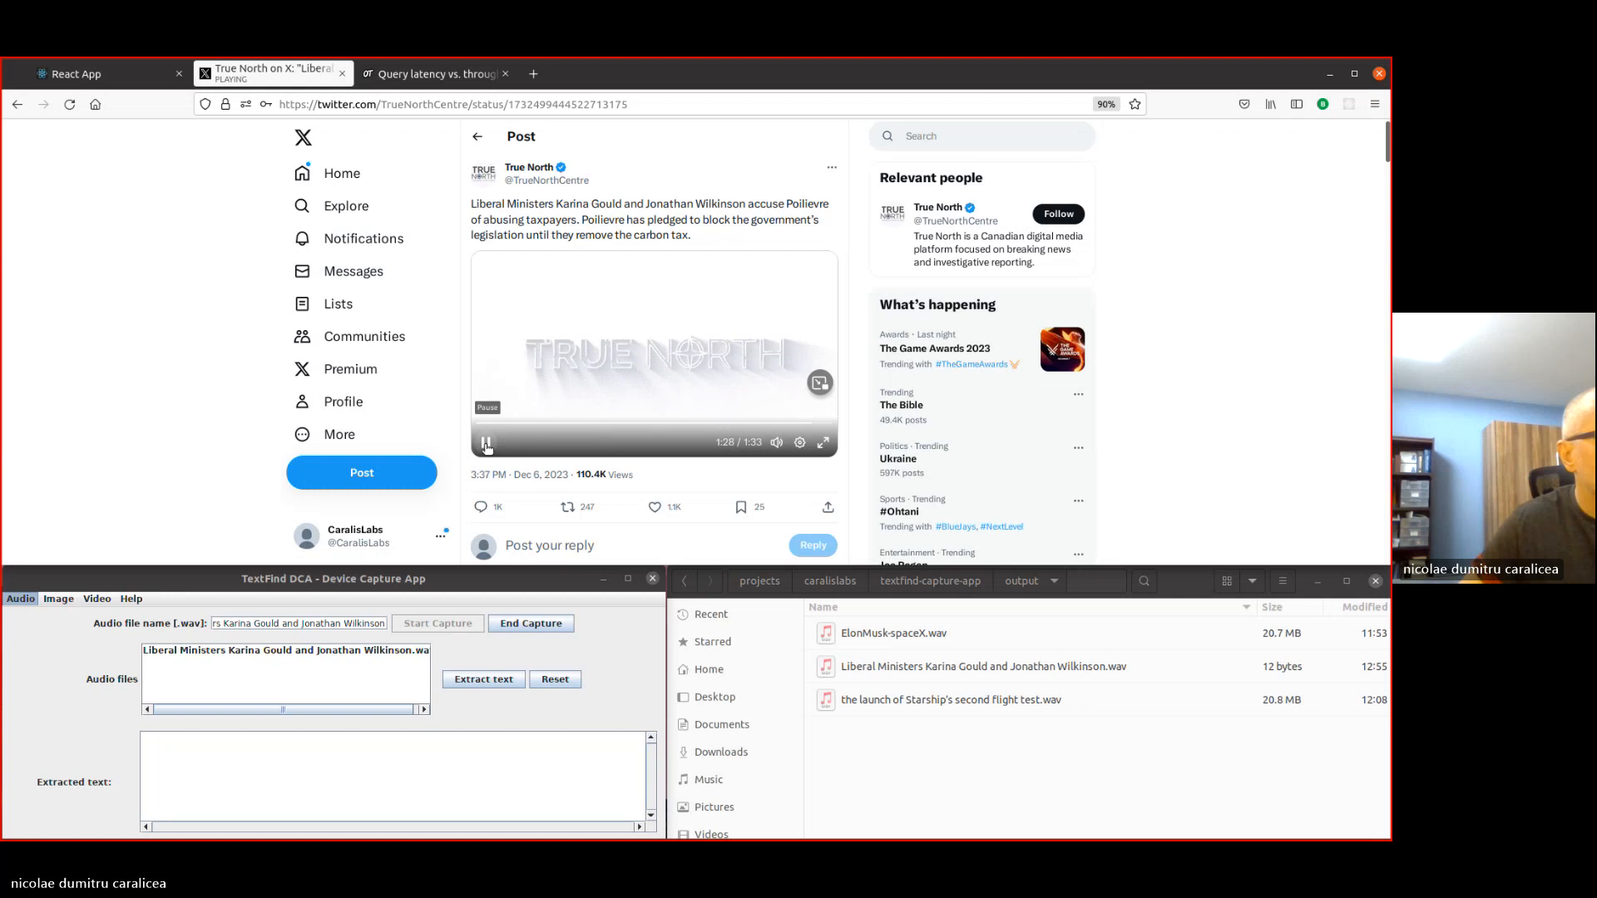
left_click(529, 623)
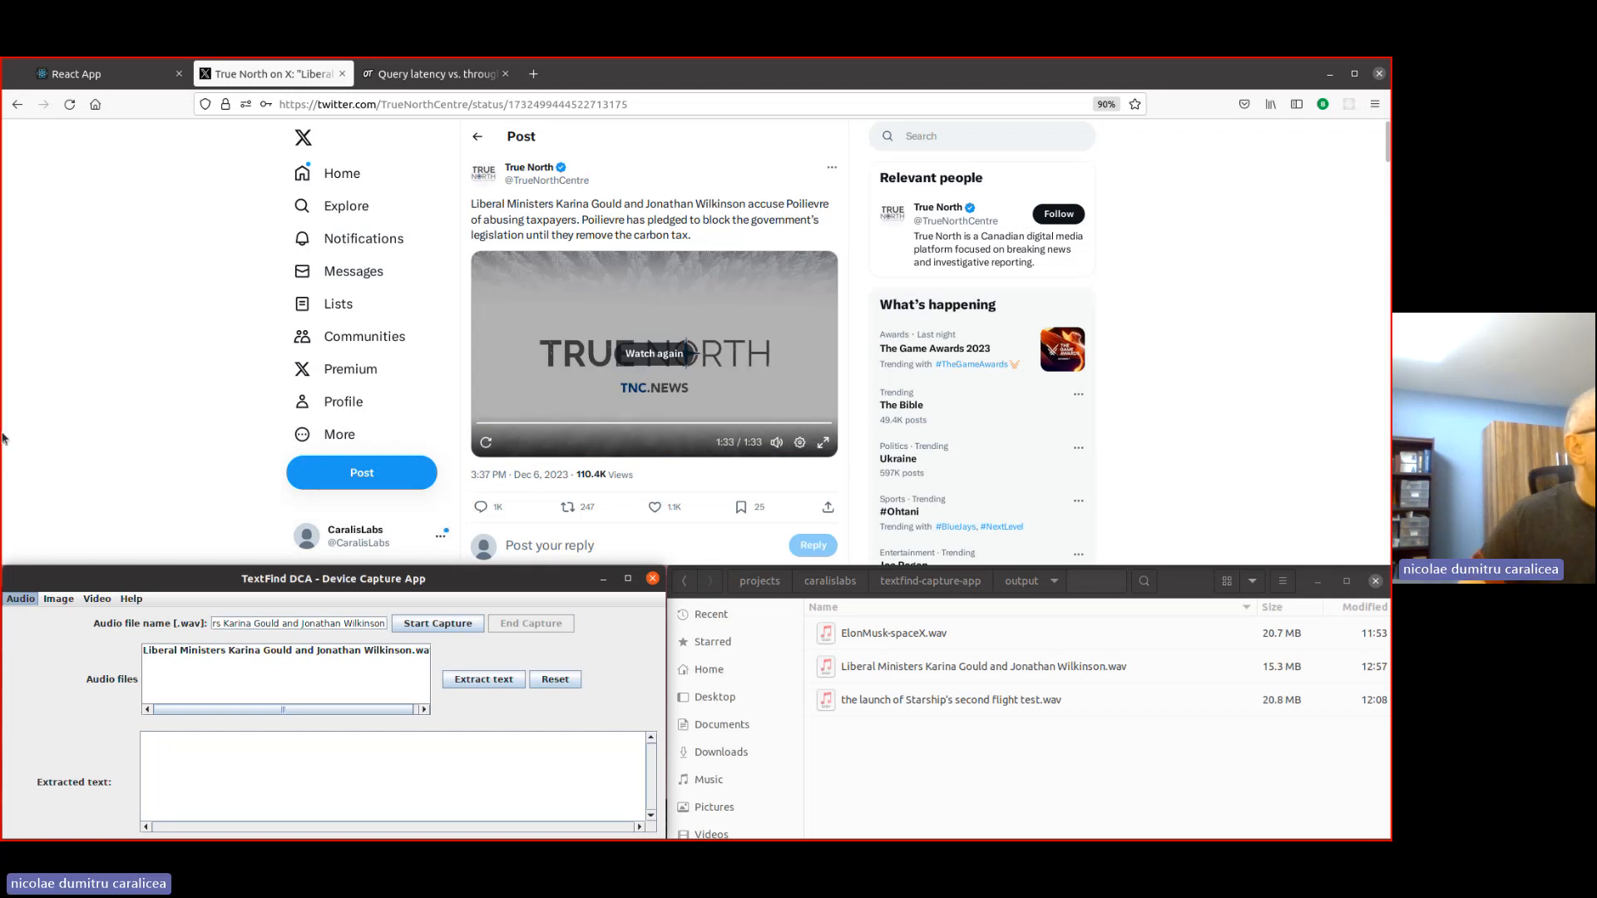
- Extract the text from the captured Liberal Ministers audio file and review the transcript
left_click(204, 655)
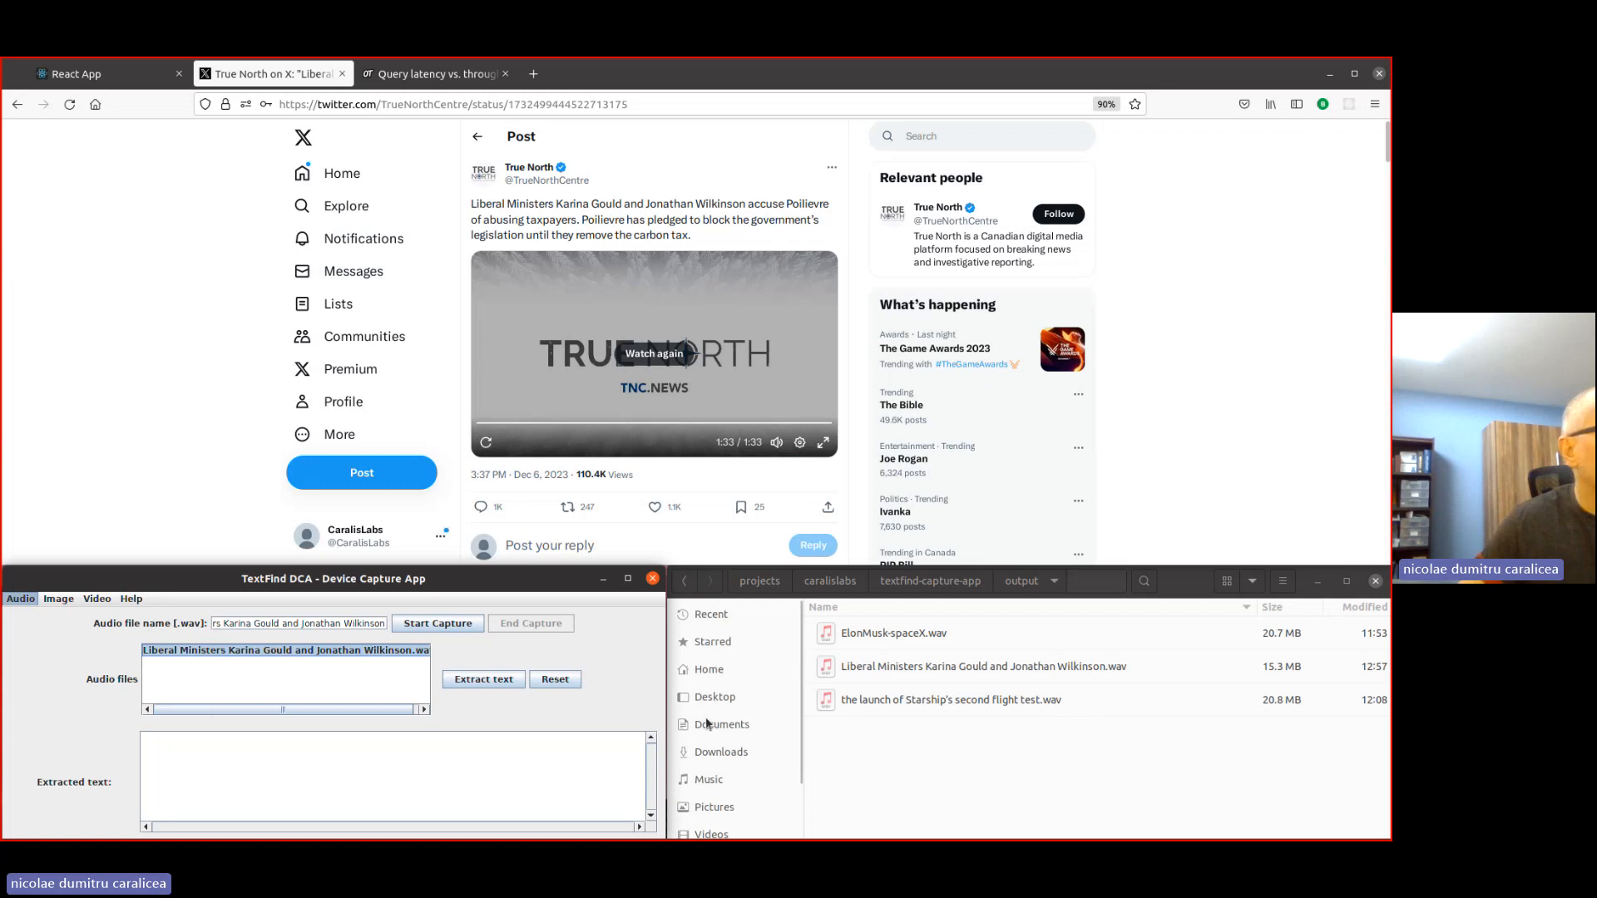
left_click(930, 671)
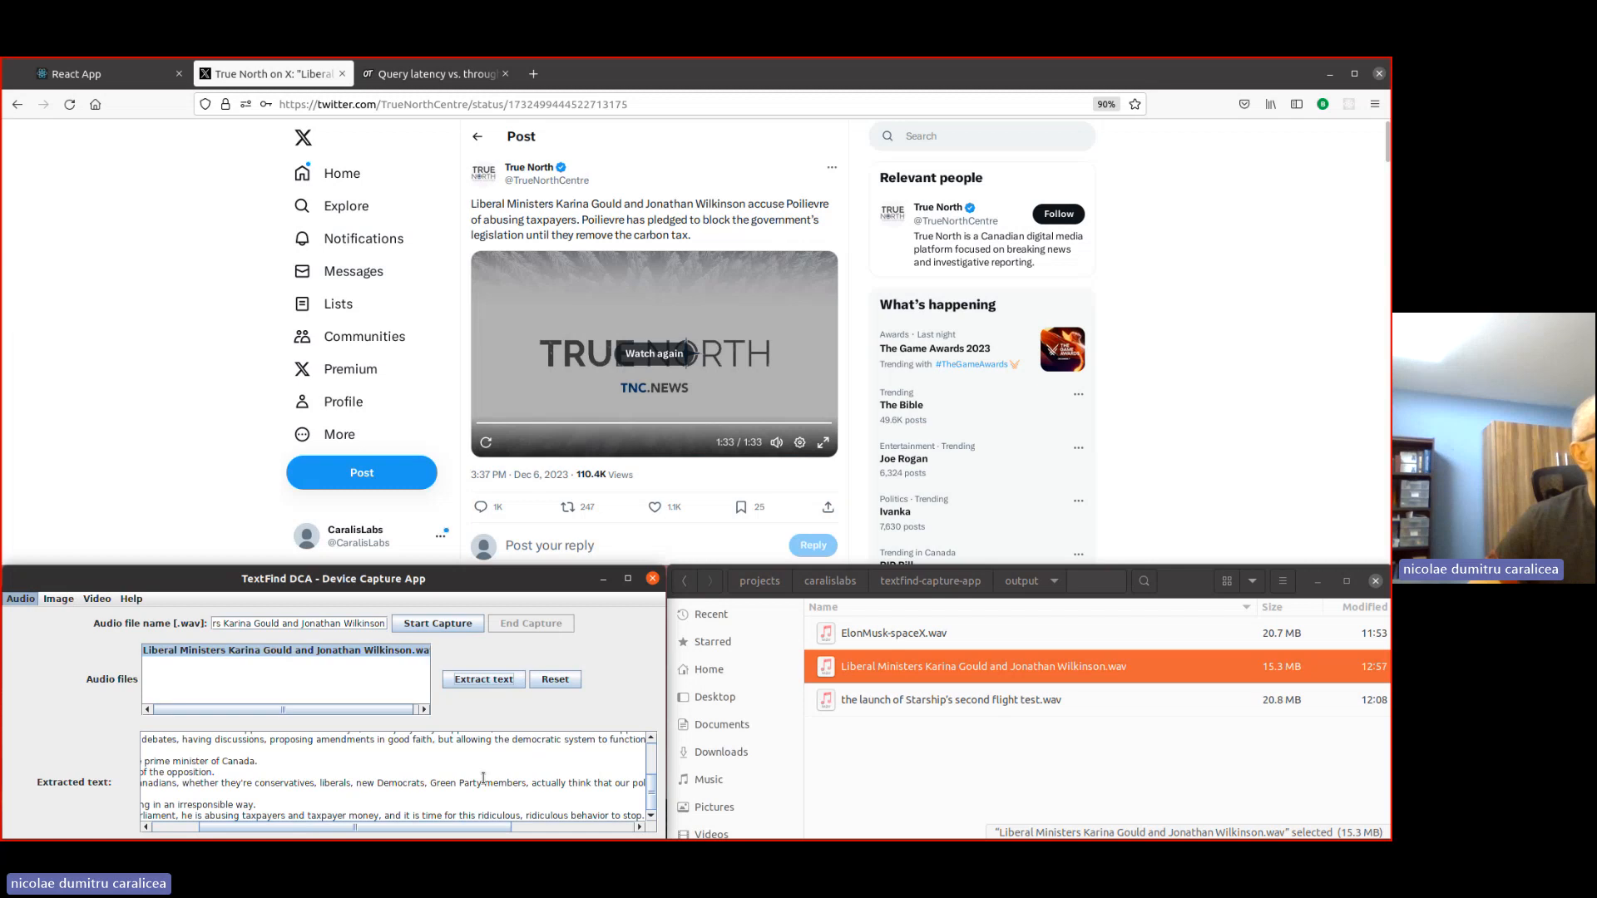
left_click_drag(204, 826, 146, 823)
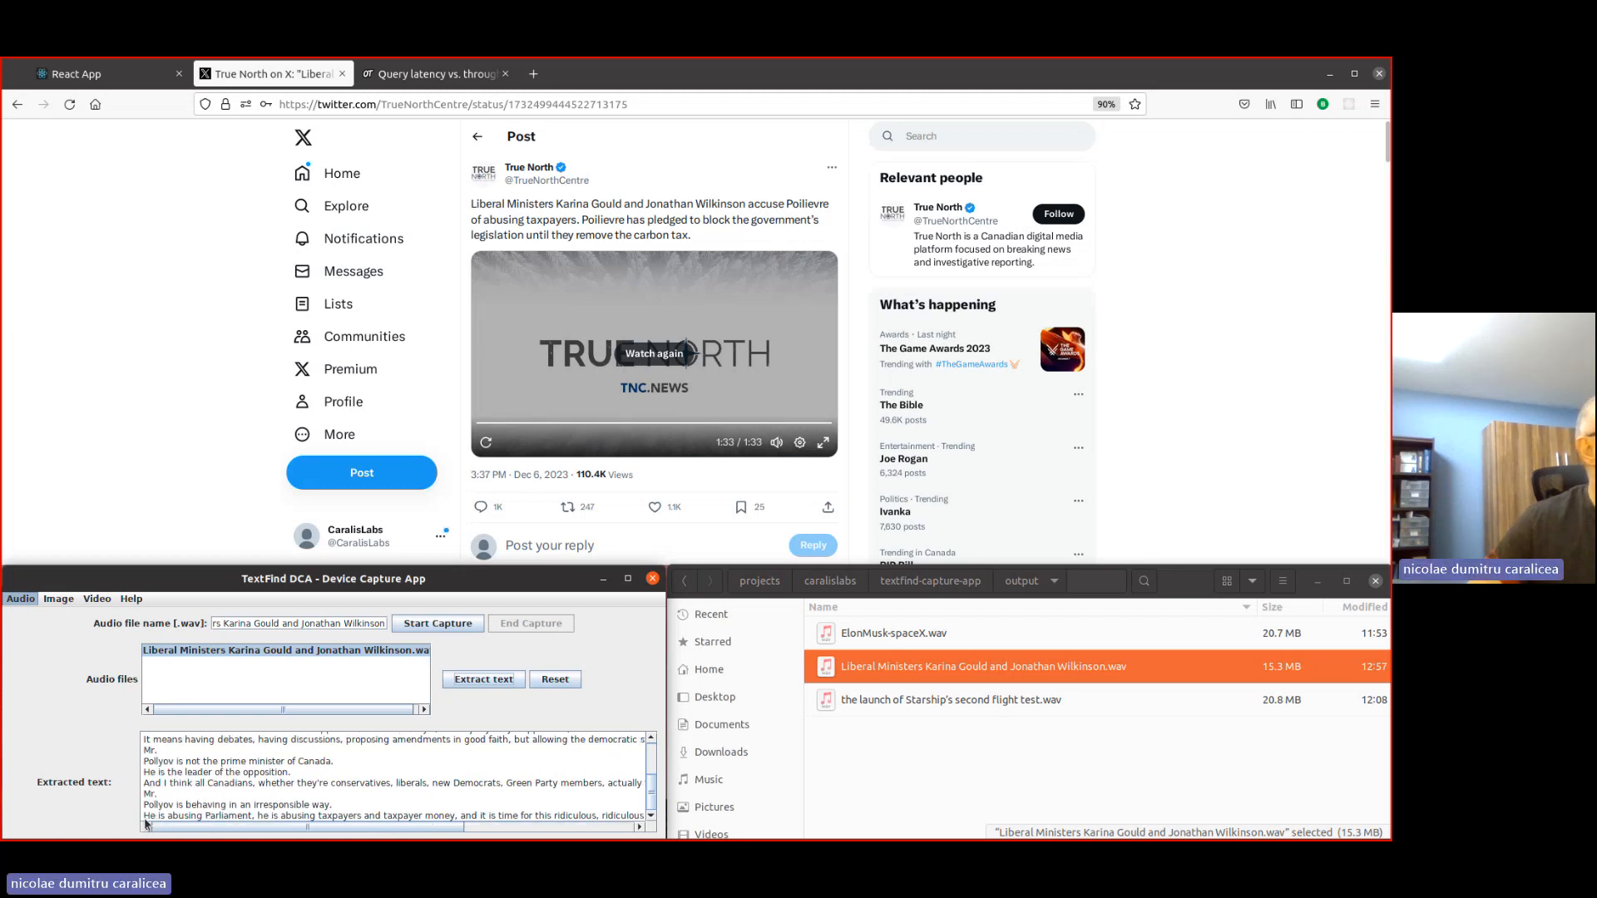
scroll(183, 757, "up", 2)
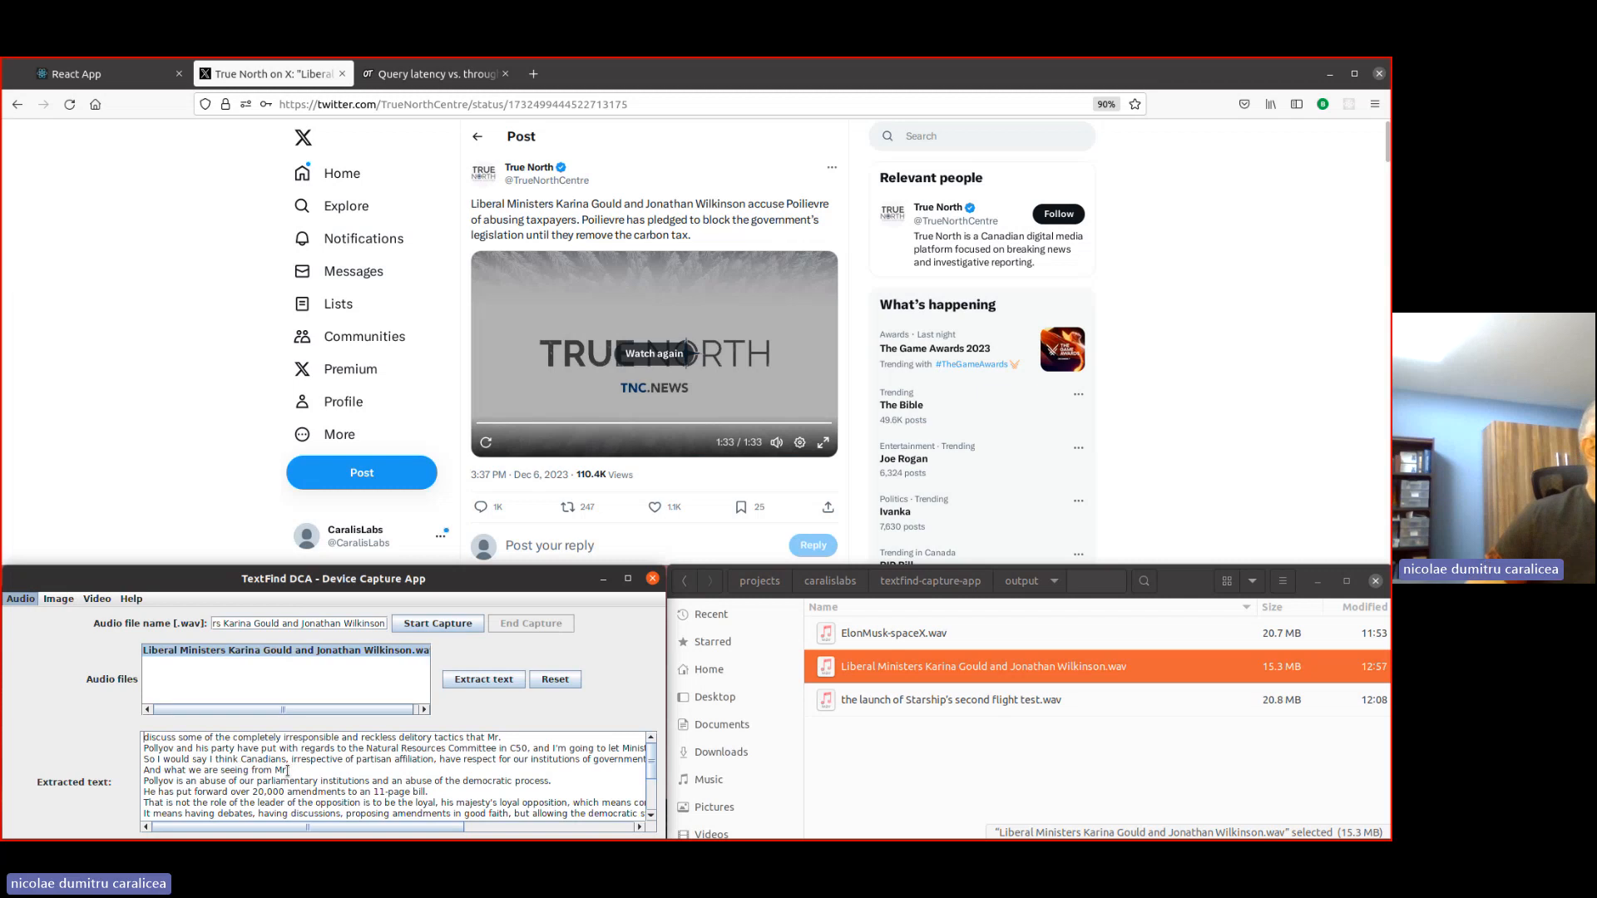
scroll(208, 757, "down", 2)
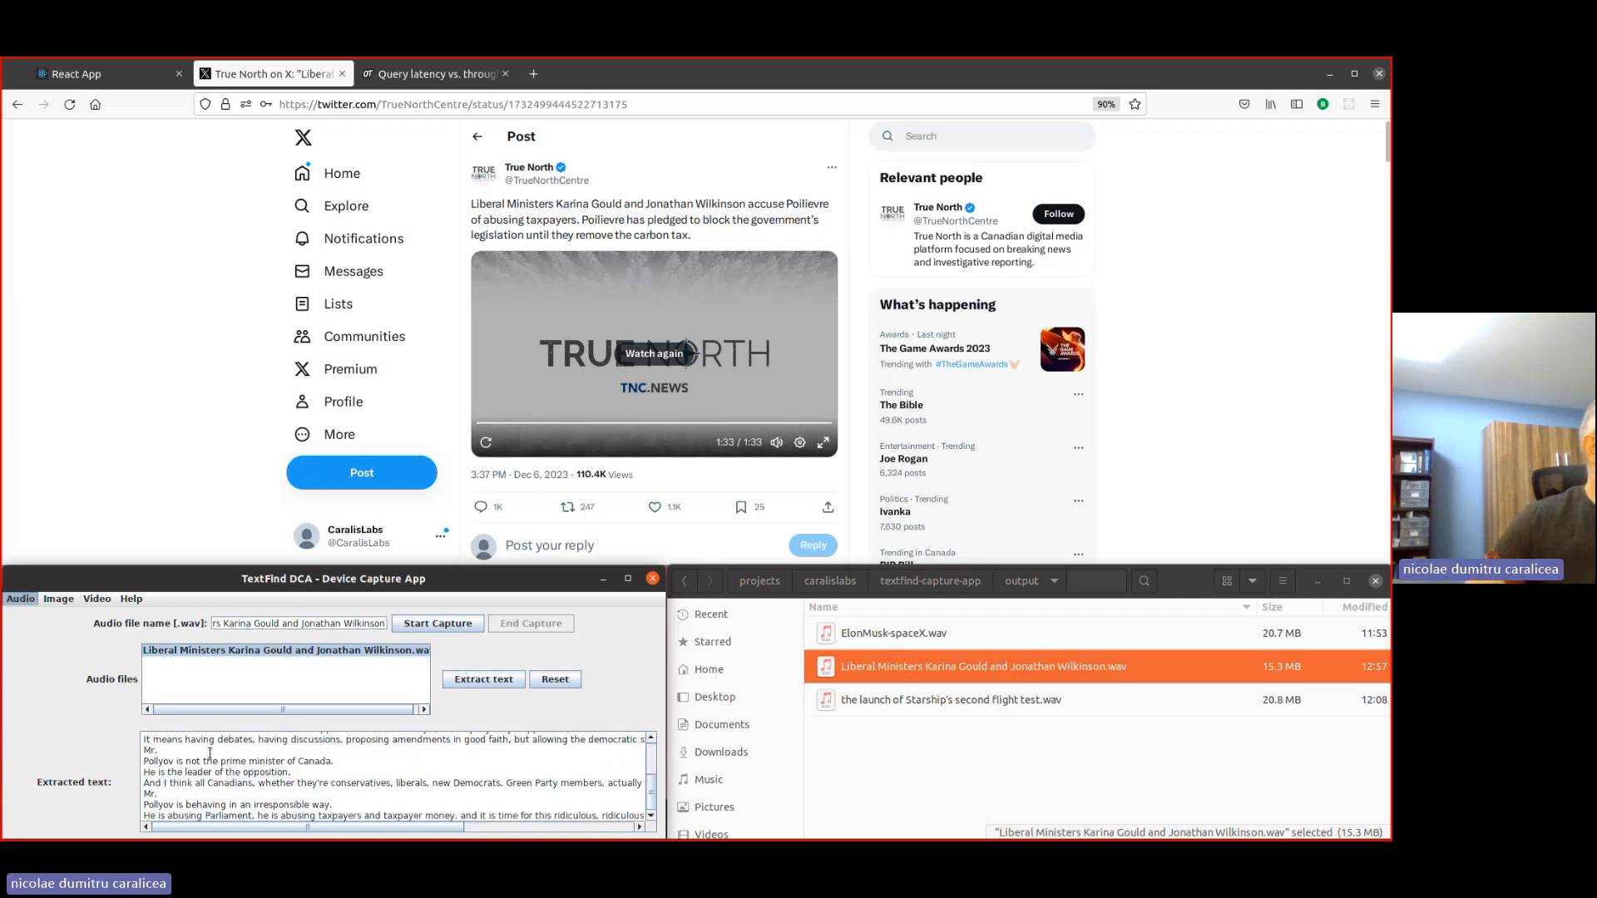
scroll(408, 778, "up", 2)
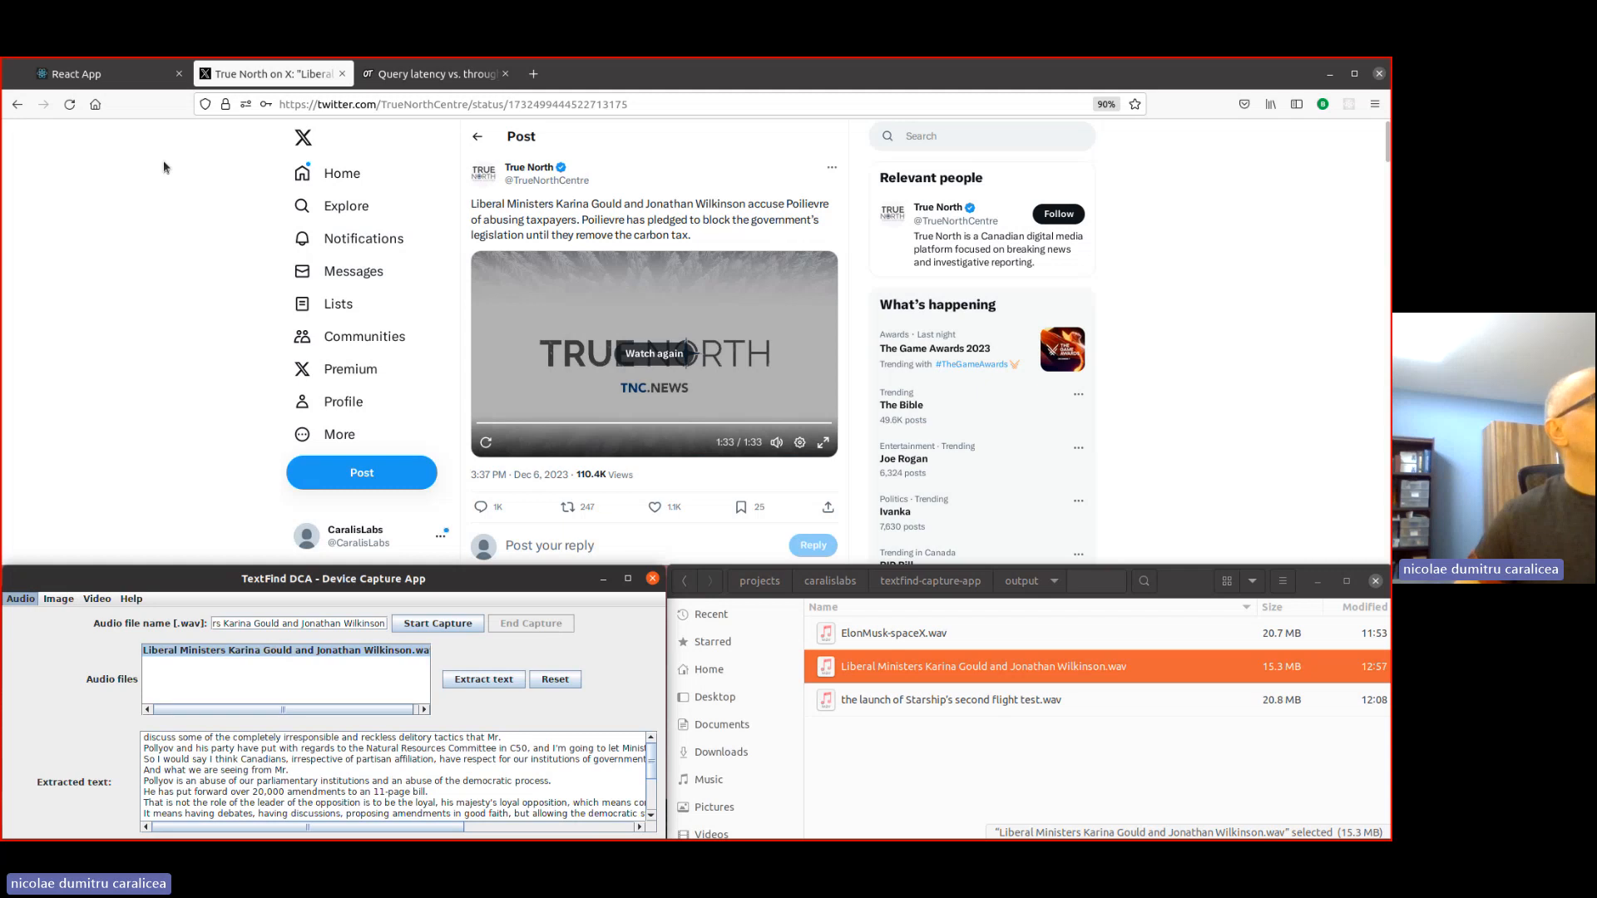
- Copy the post's URL and switch to the TextFind web app in a maximized browser window
left_click(608, 105)
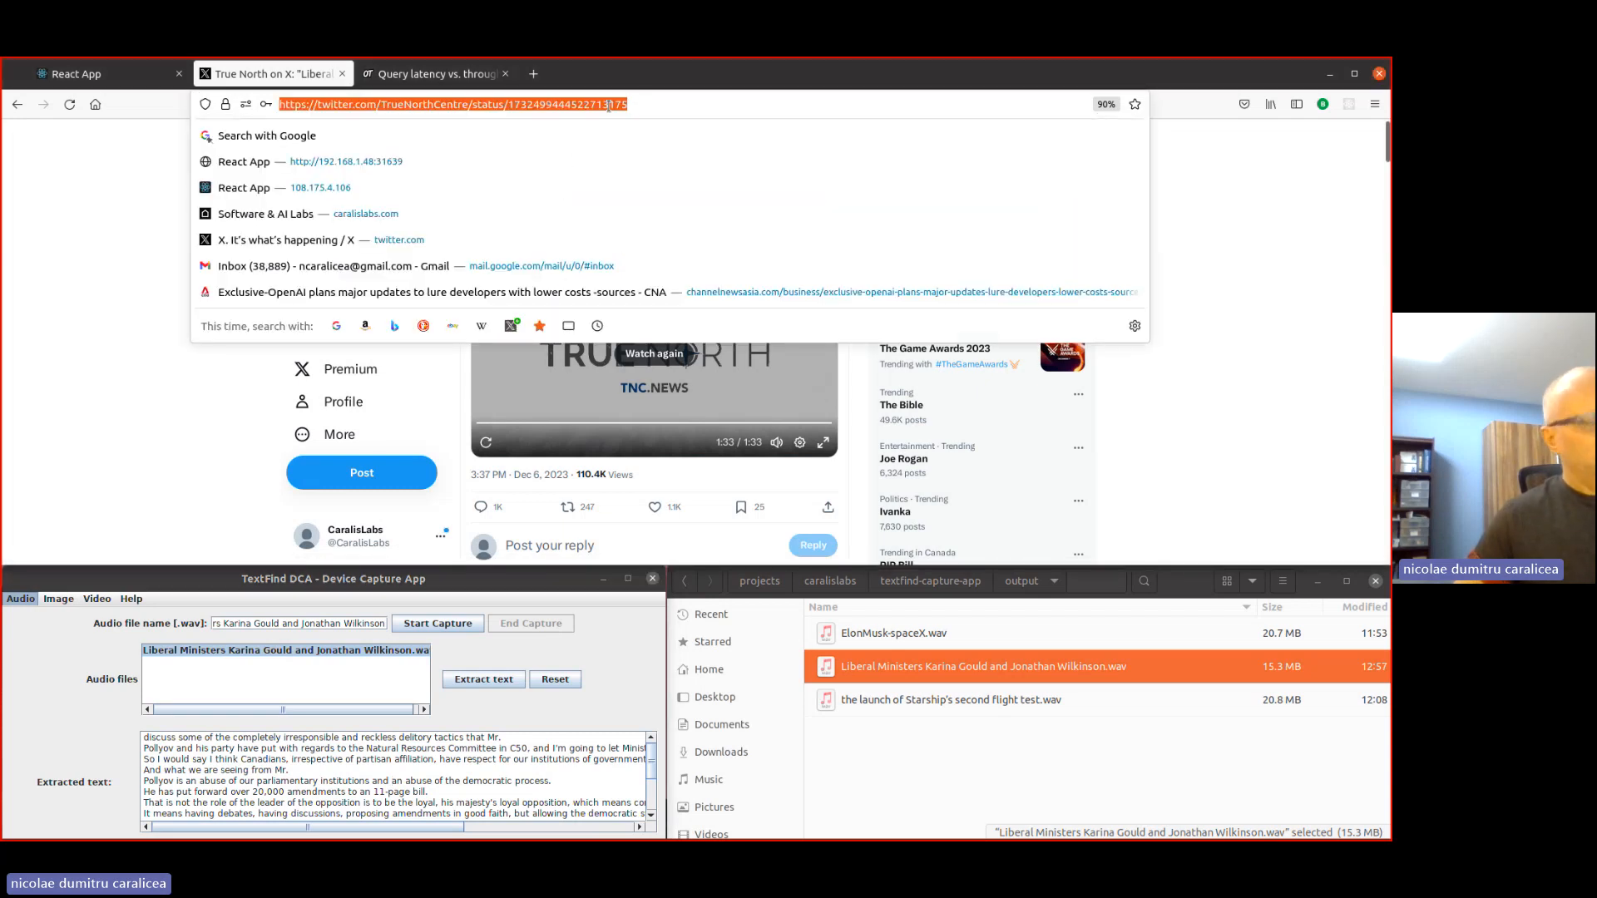
left_click(132, 288)
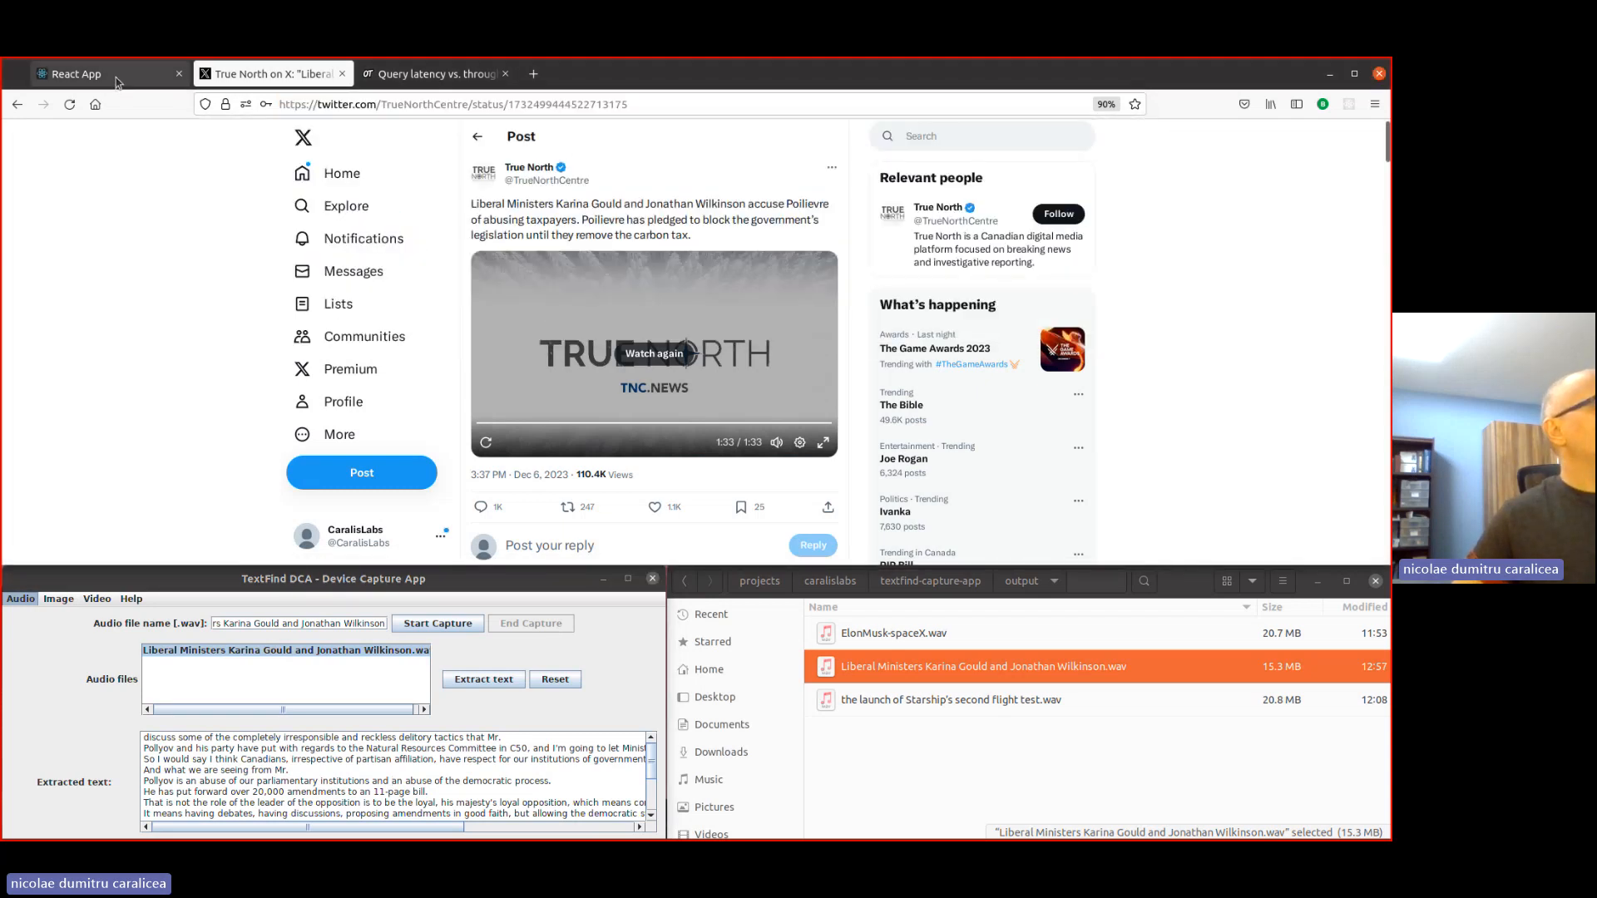
left_click(75, 73)
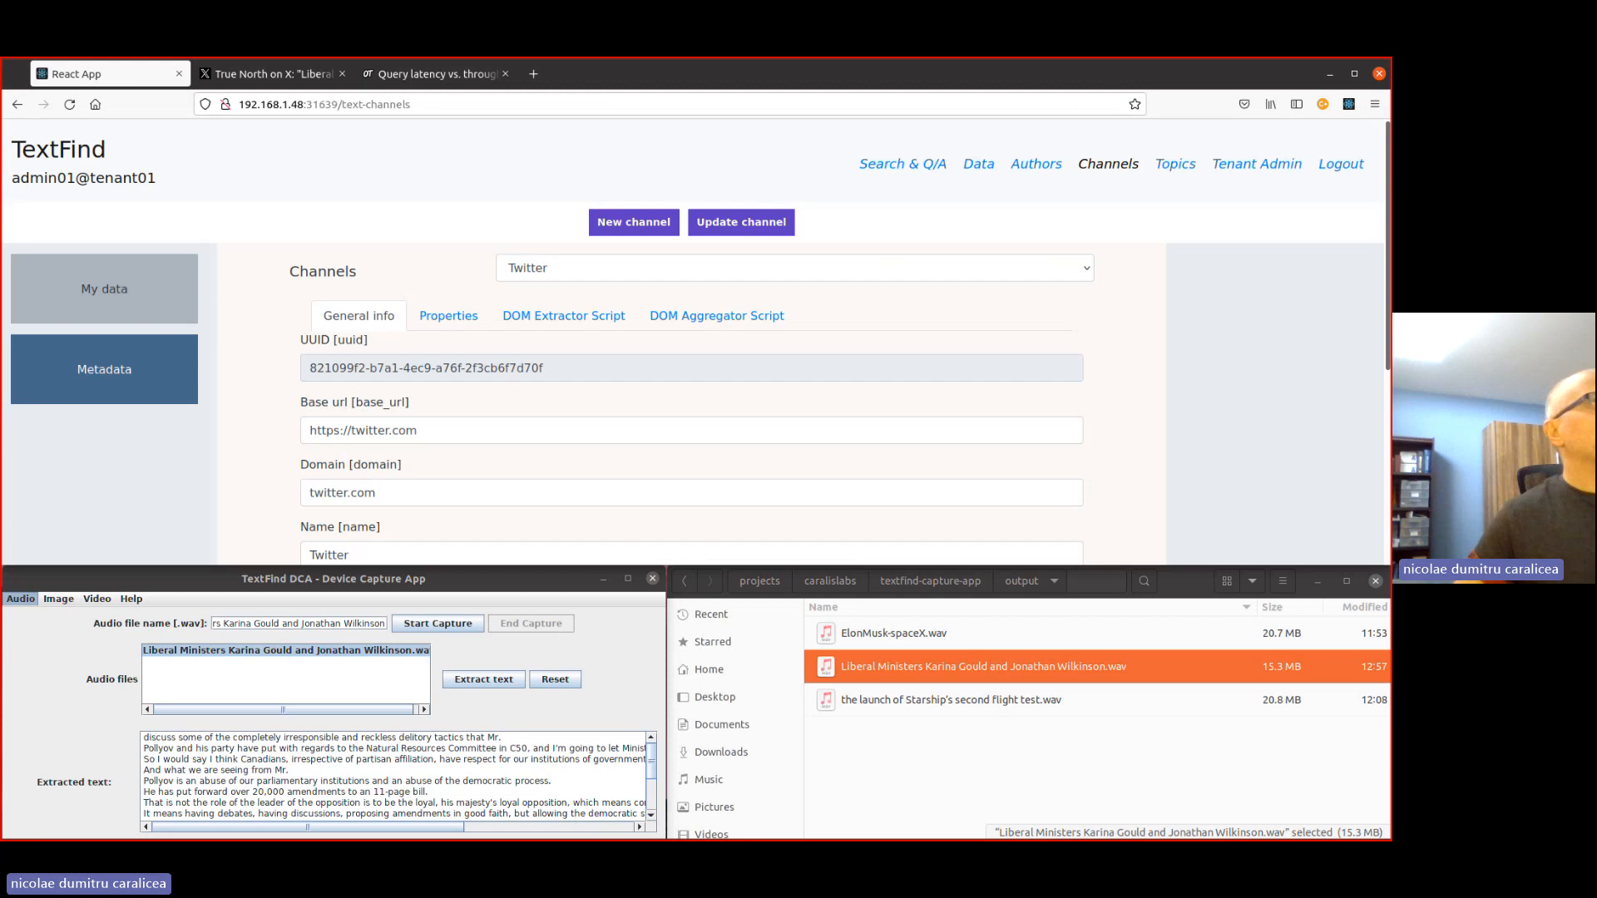
left_click(1356, 74)
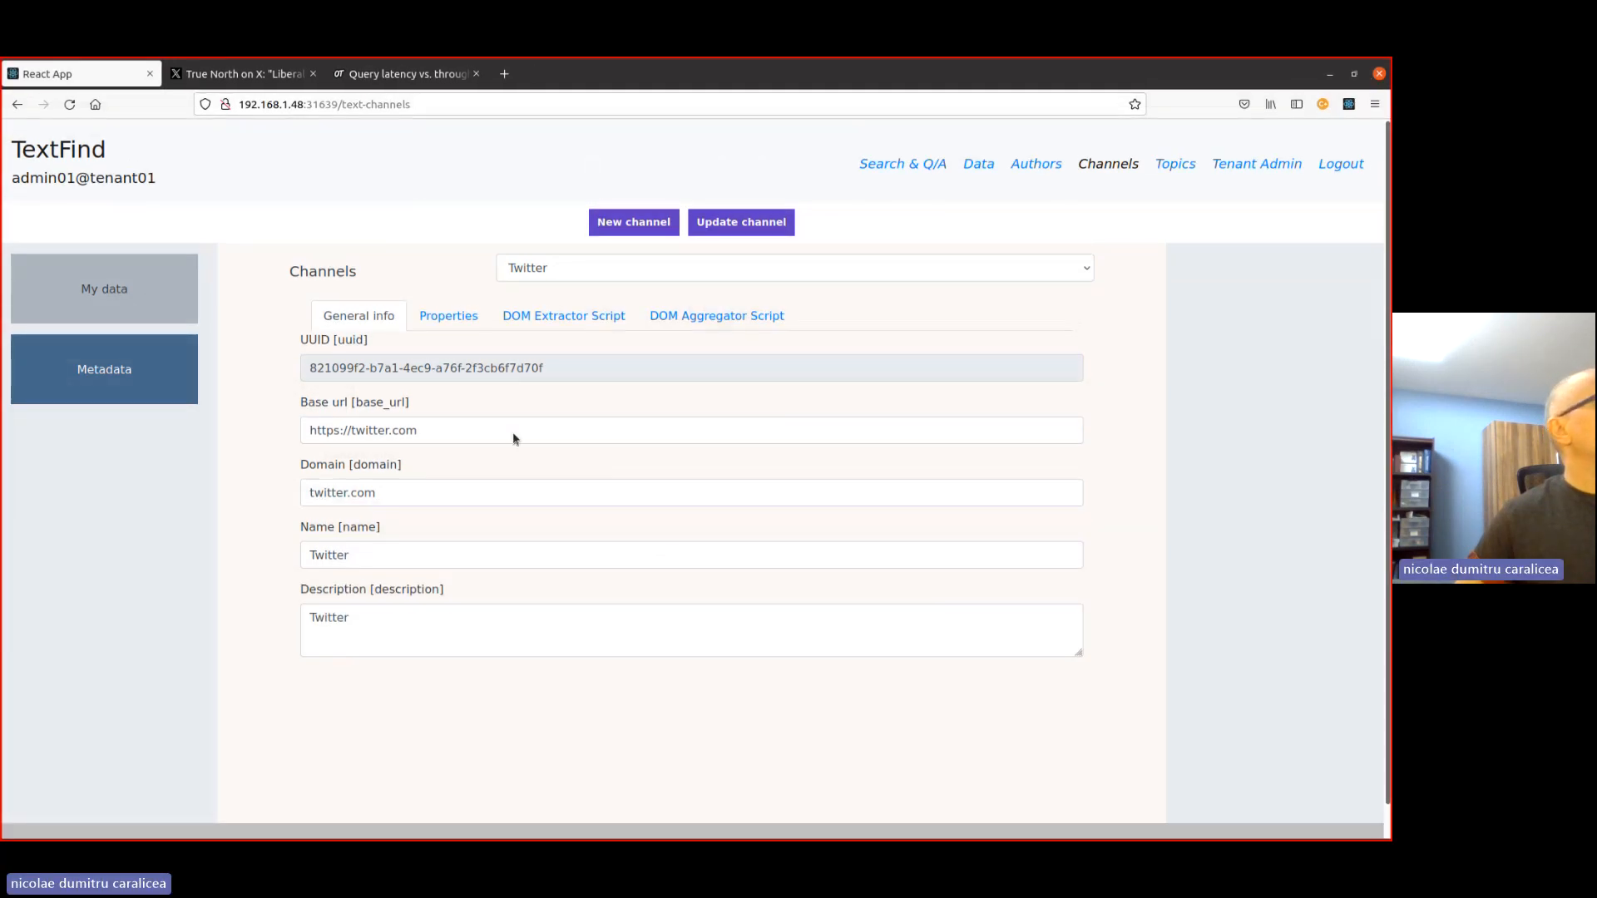
- View the Twitter channel's stored data, and open the form for adding data manually
left_click(138, 292)
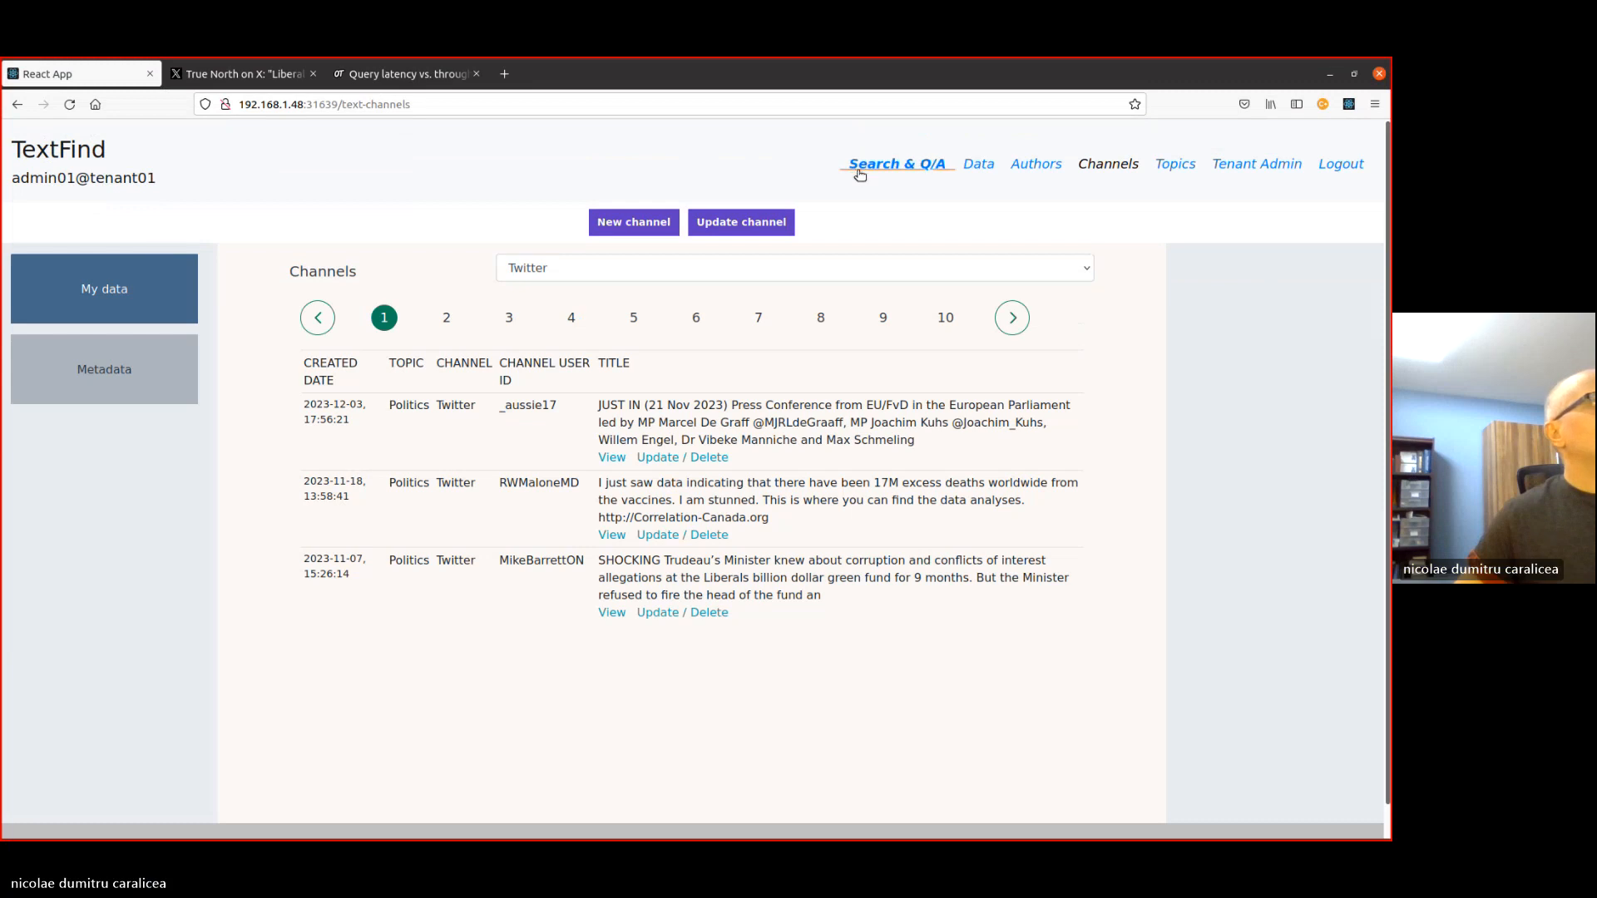
left_click(977, 164)
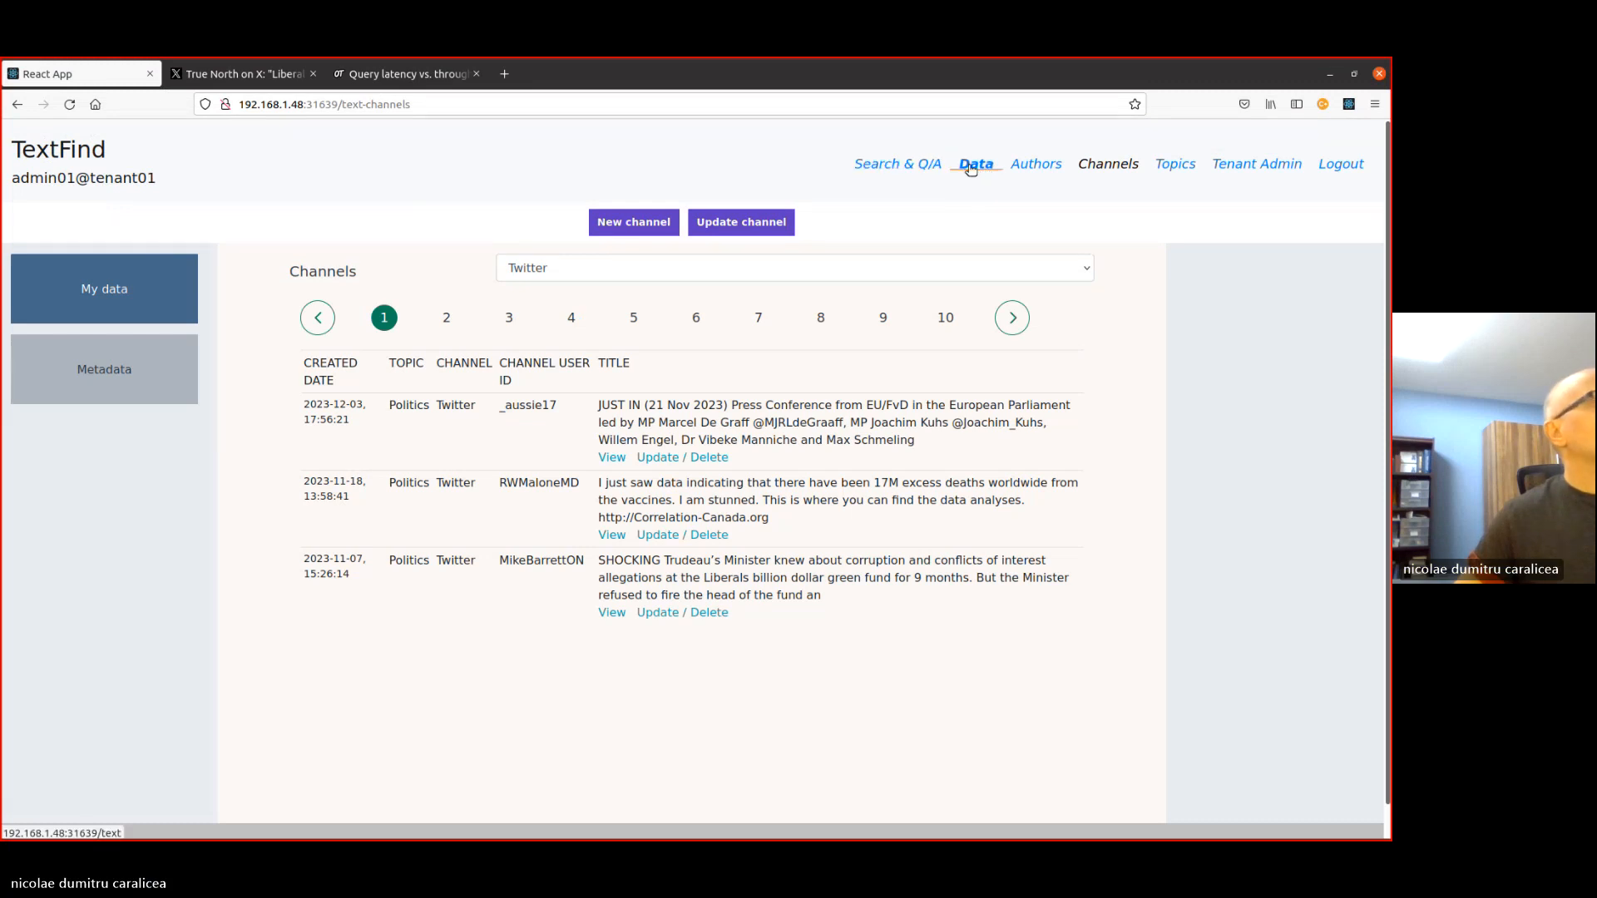
left_click(104, 328)
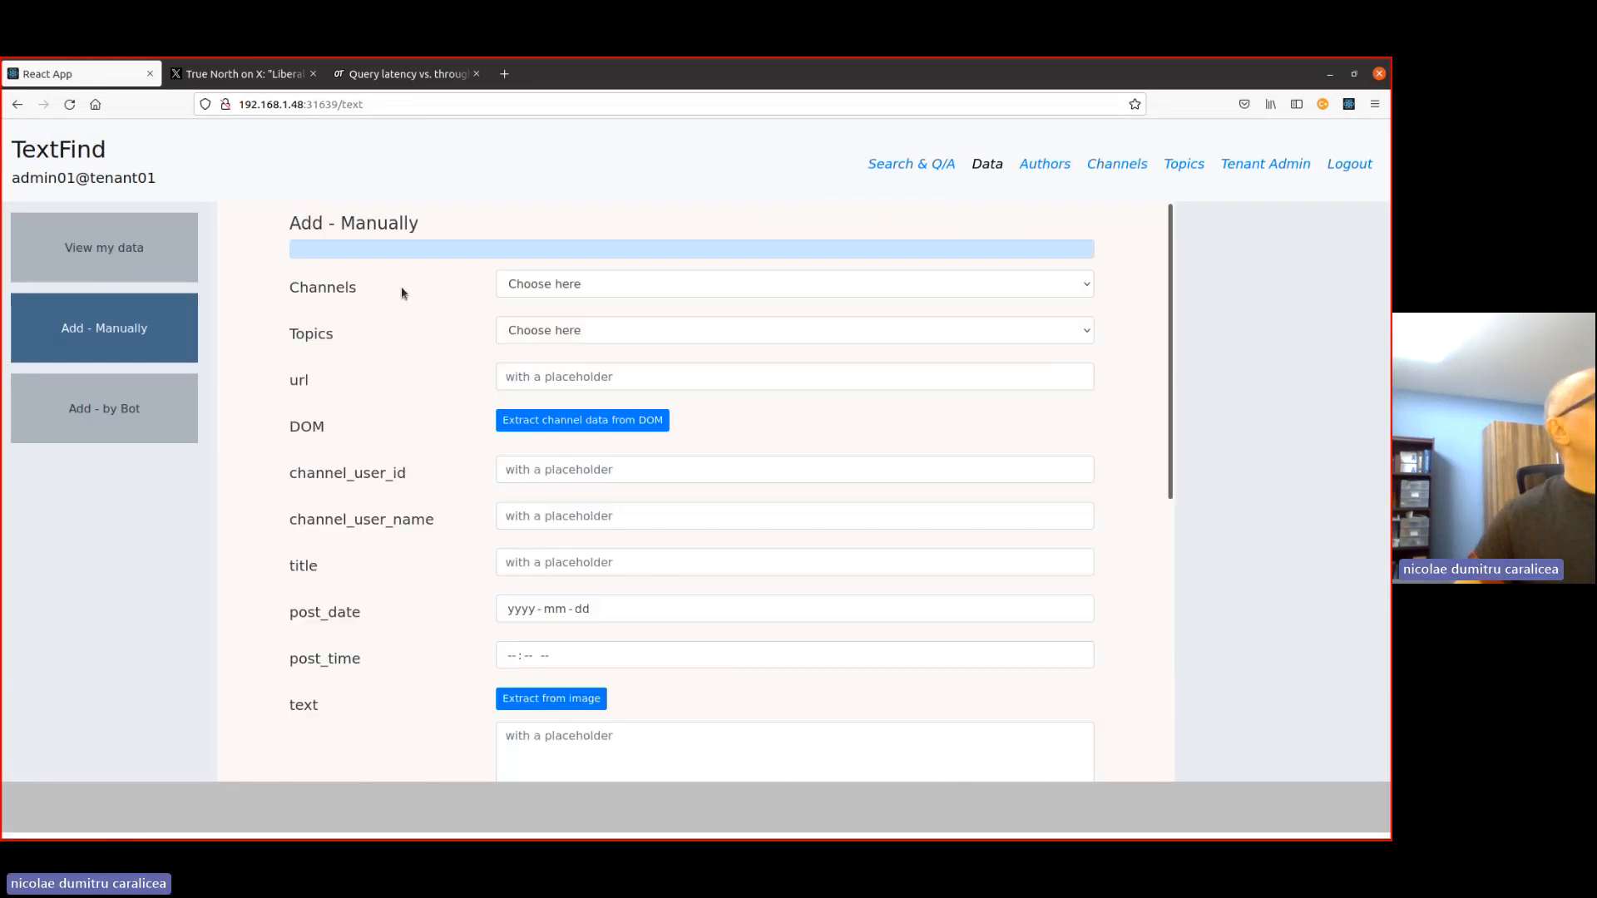
- Set the channel to Twitter and the topic to Politics, and paste the copied post address as the url
left_click(533, 283)
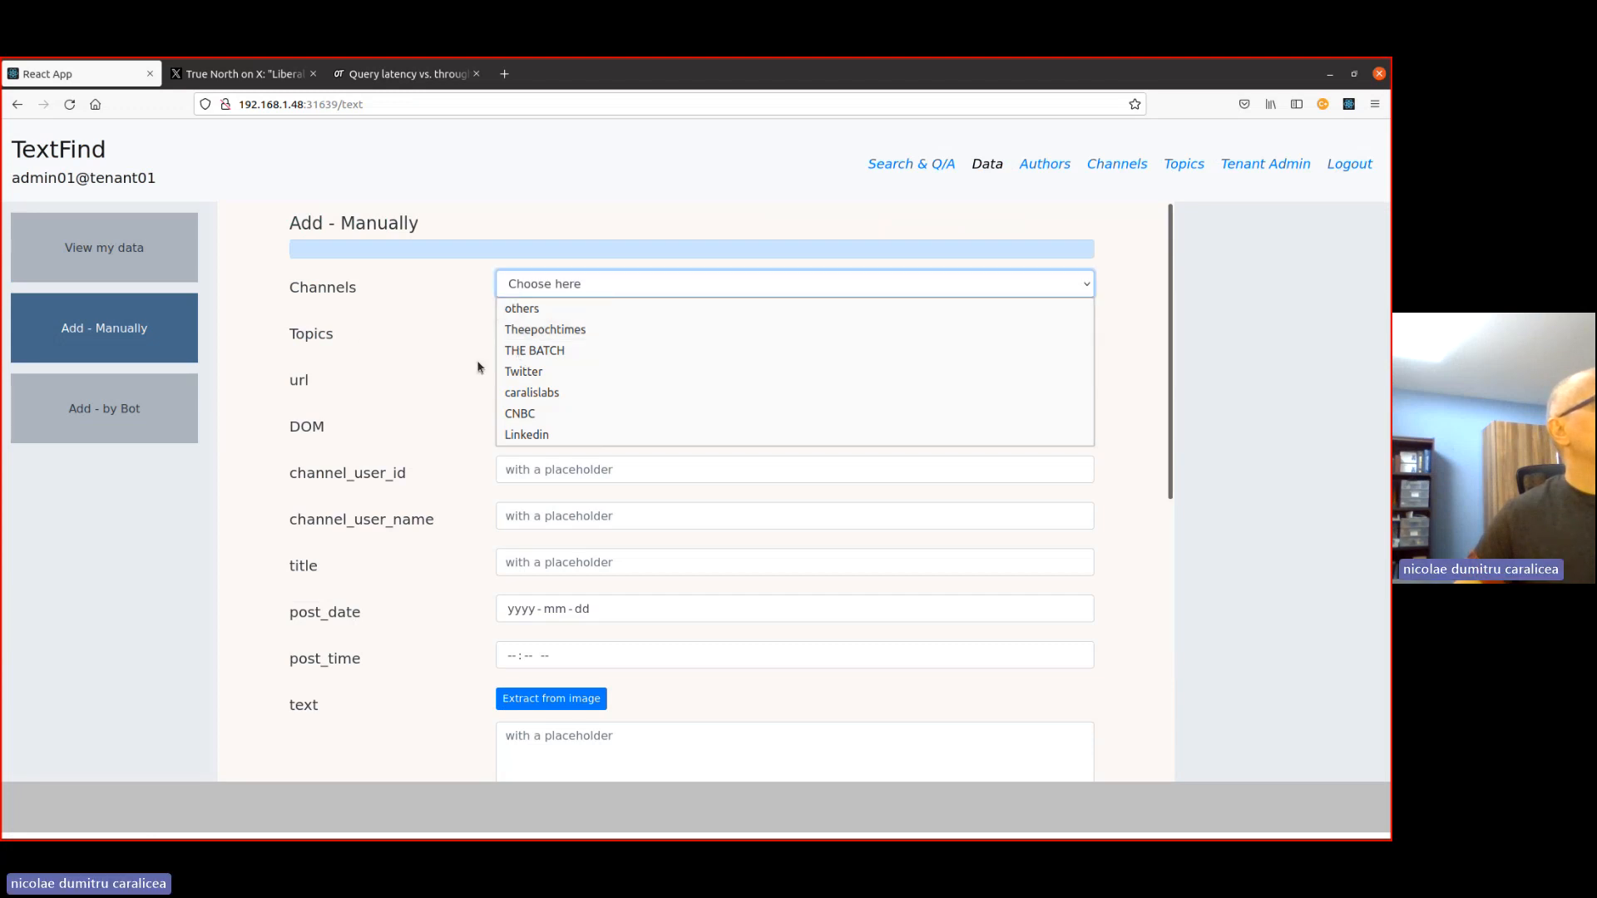
left_click(548, 371)
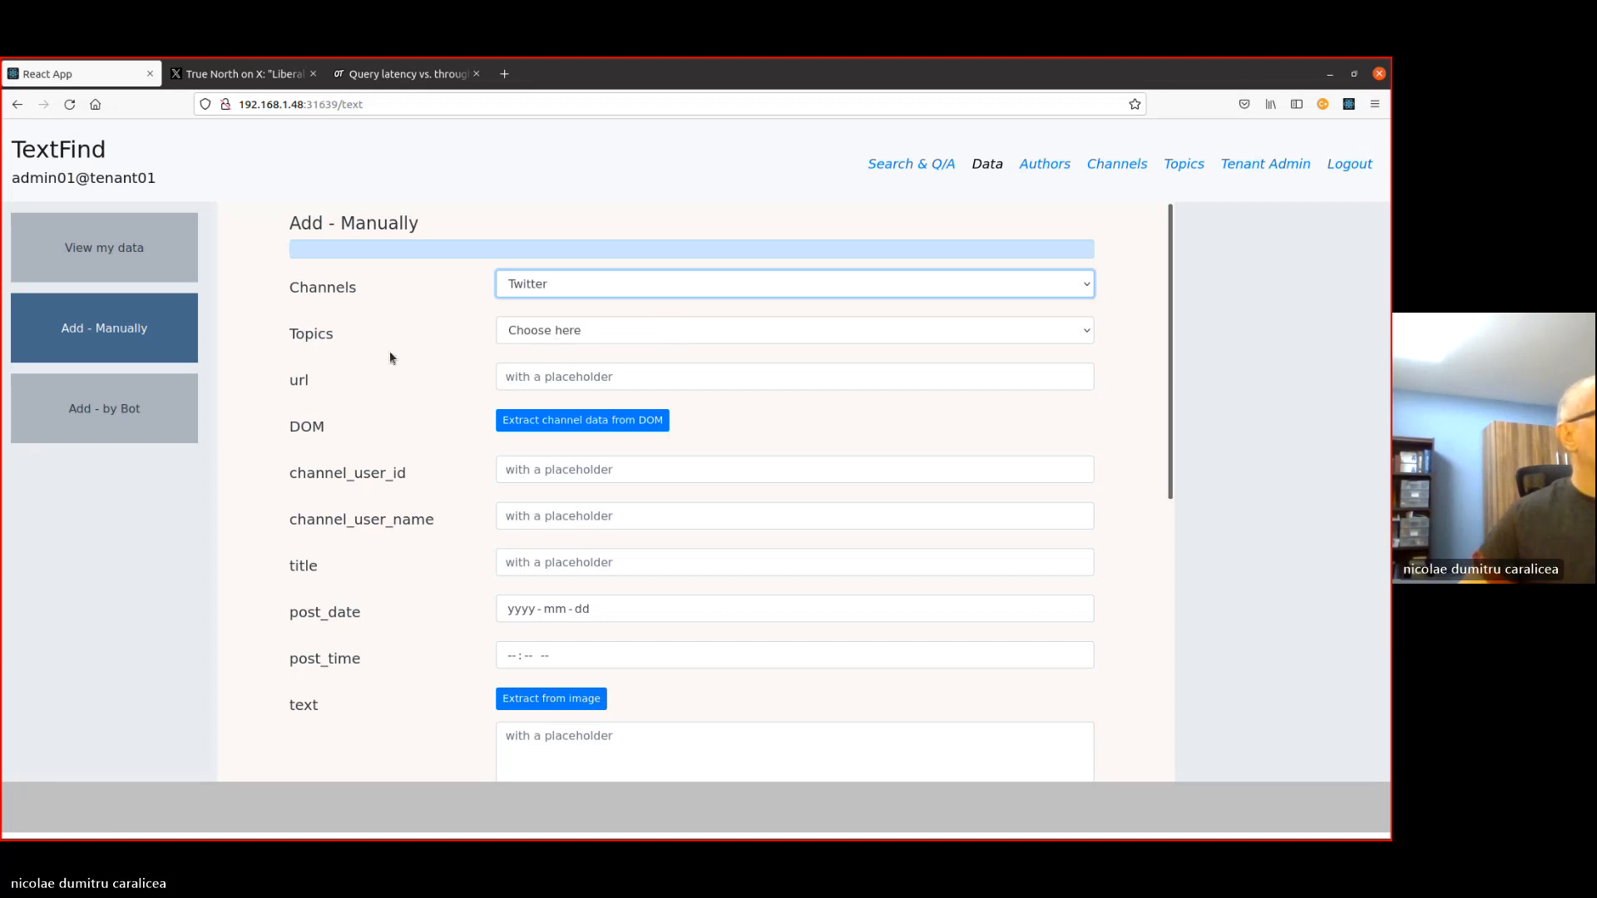
left_click(534, 340)
left_click(561, 375)
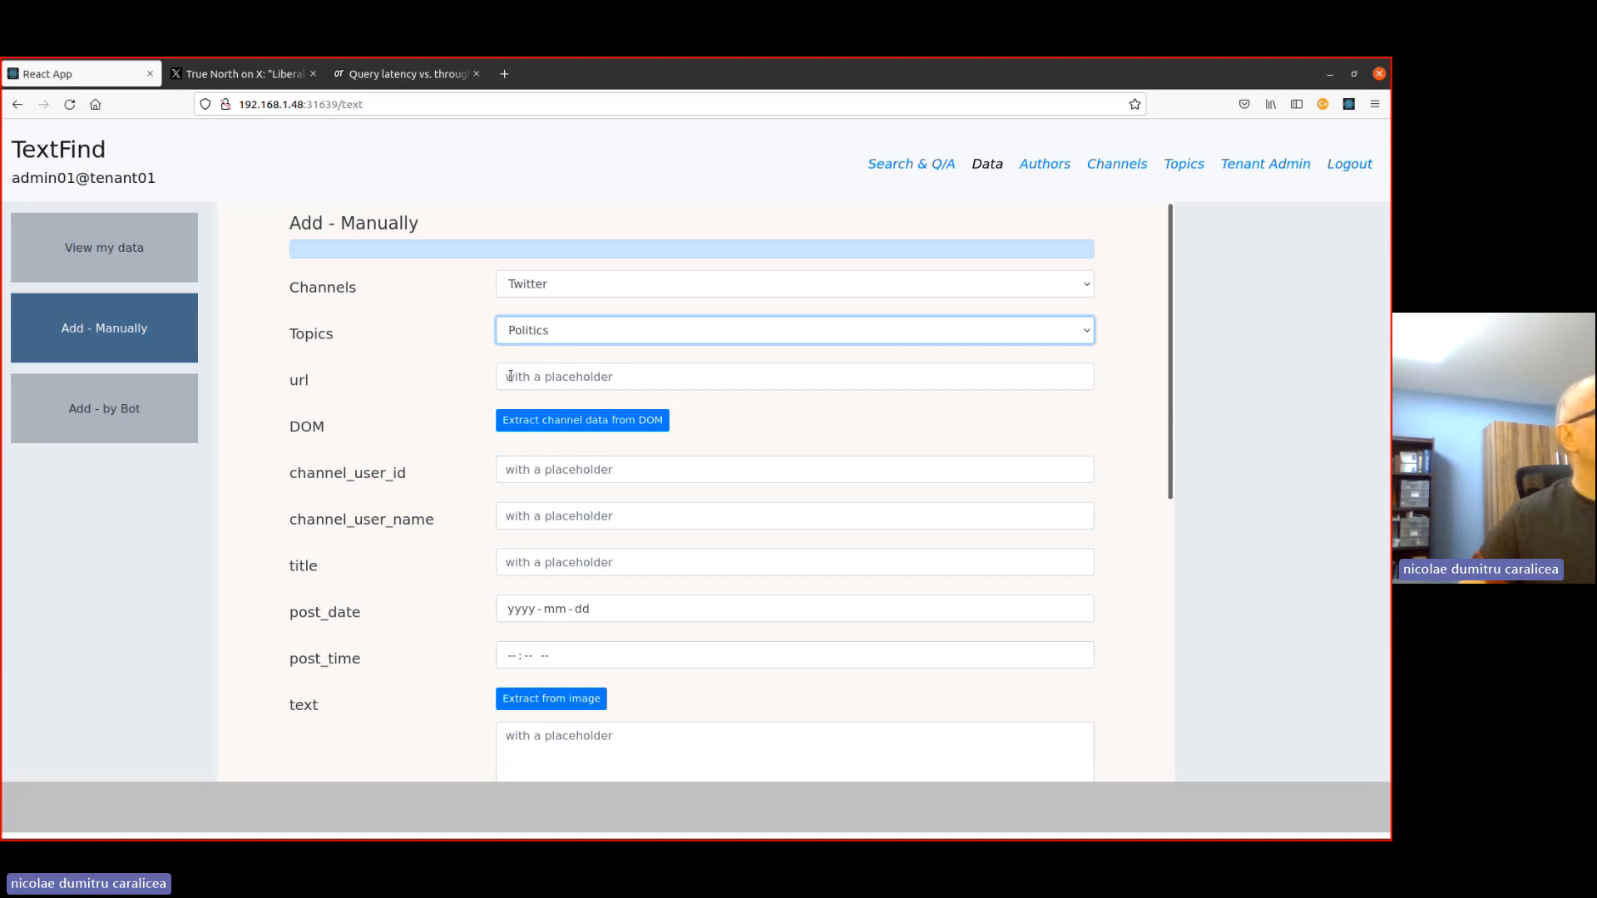
left_click(720, 374)
key("ctrl+v")
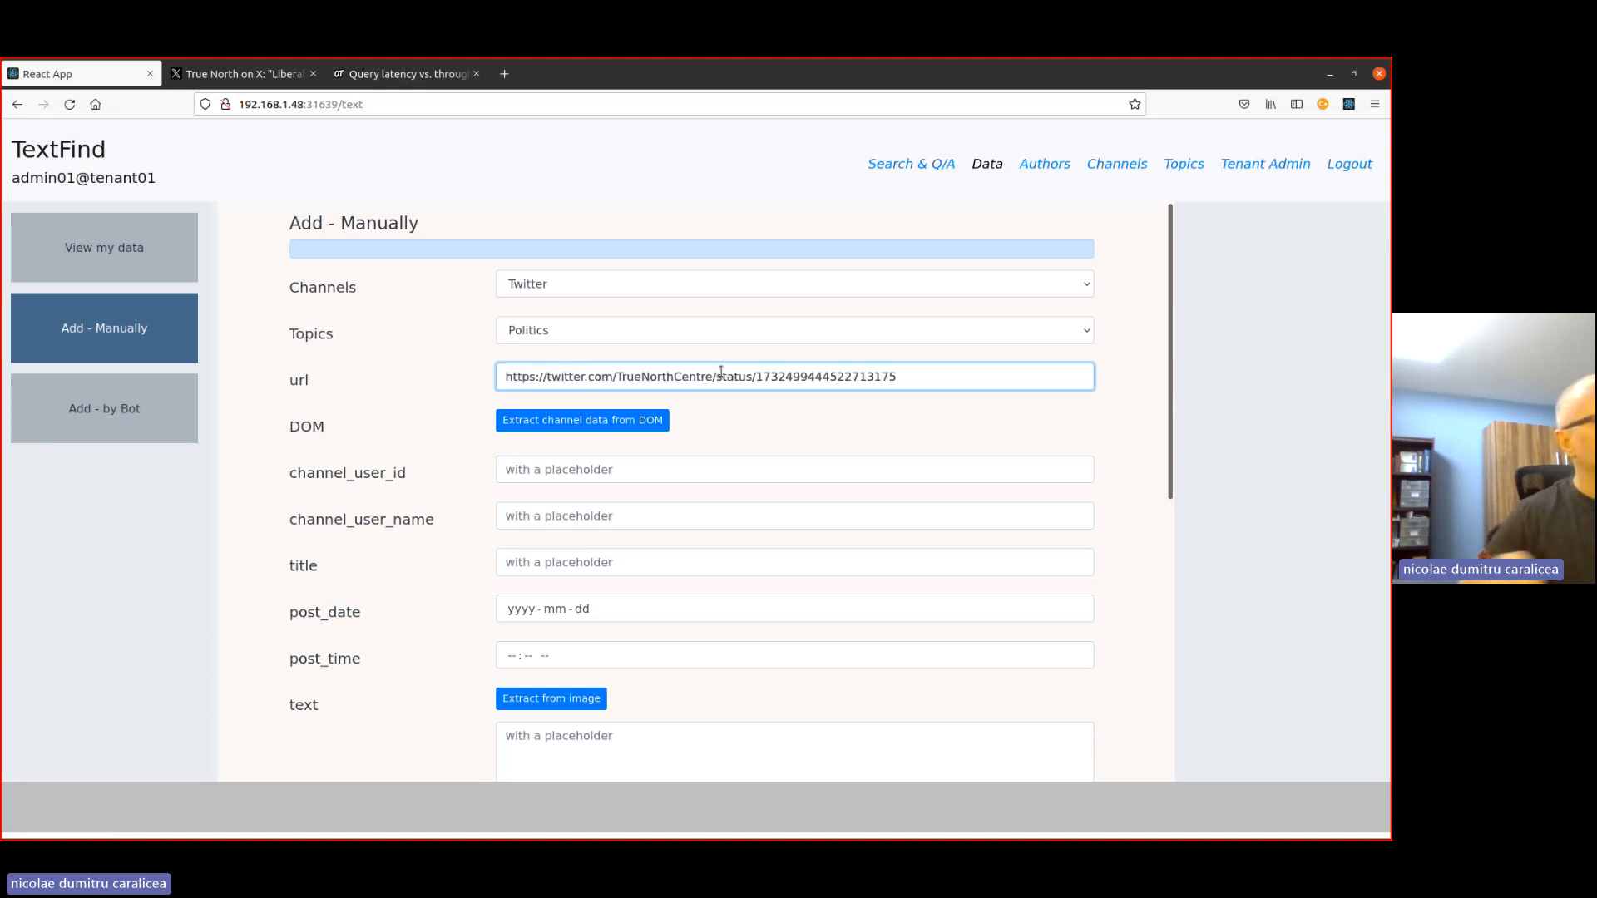
- Open the DOM extraction dialog and copy the outer HTML of the Twitter post page's root html element
left_click(582, 421)
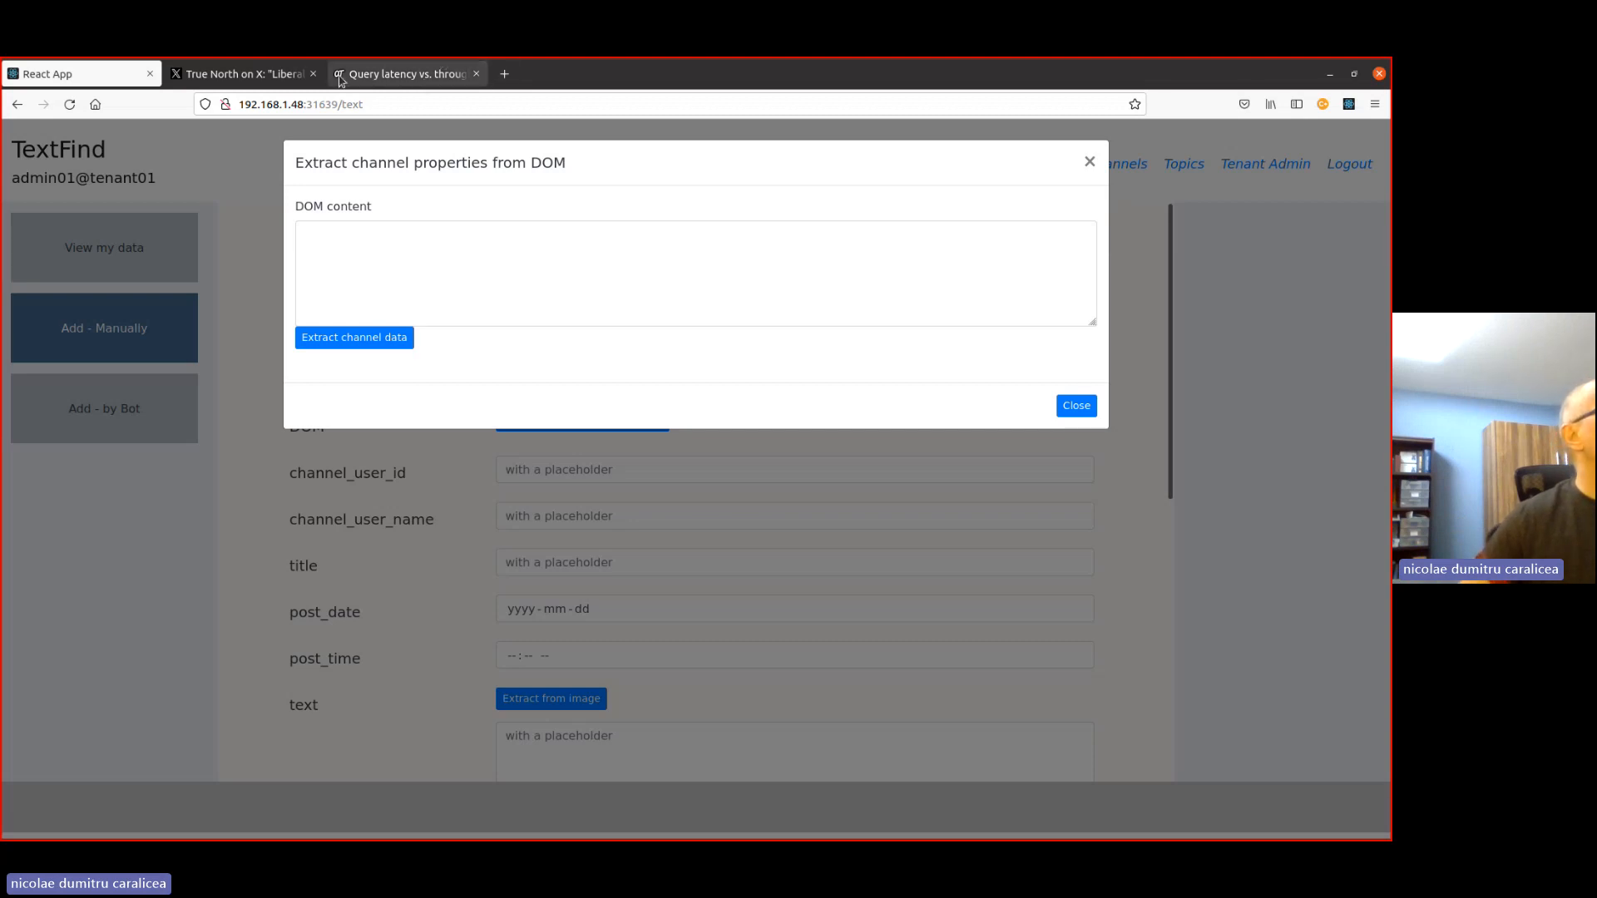
left_click(224, 74)
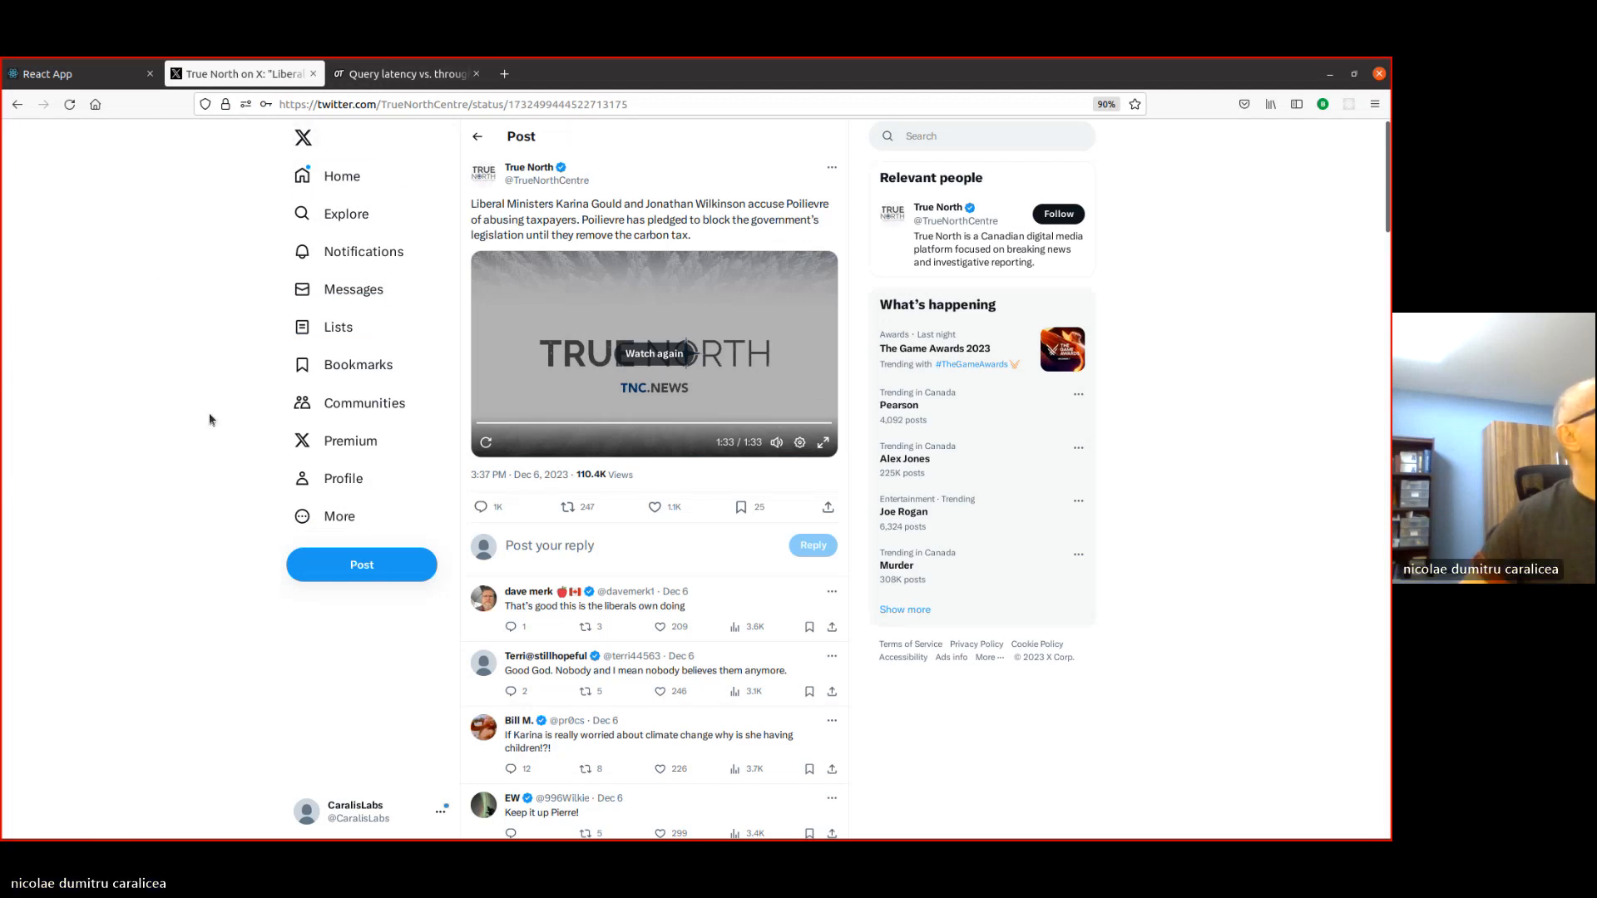
right_click(184, 523)
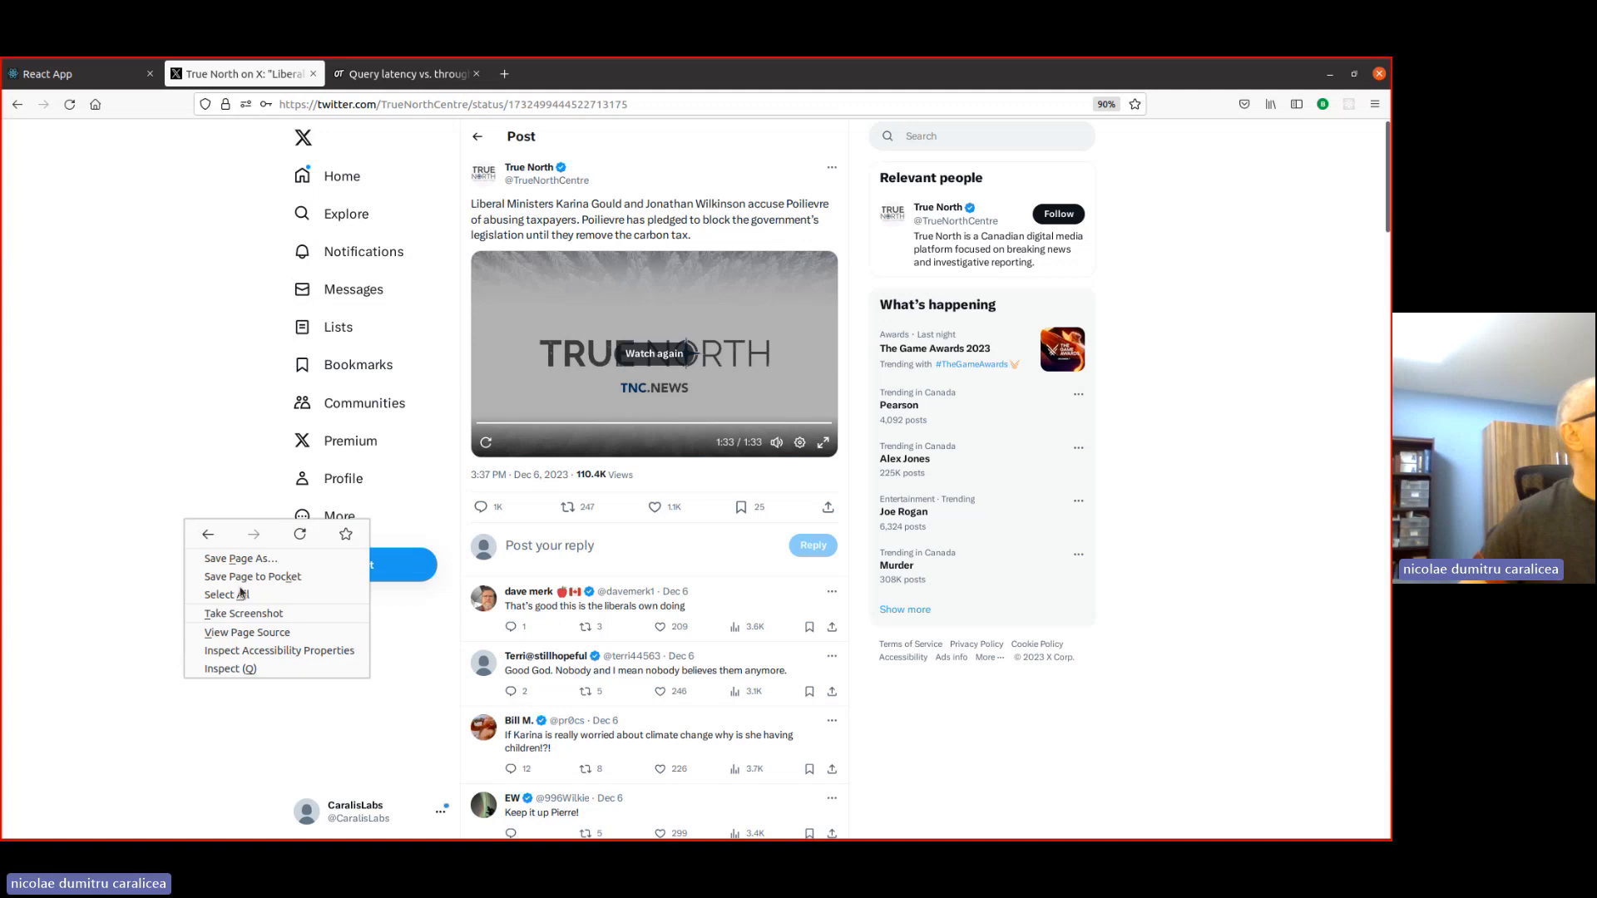
left_click(241, 670)
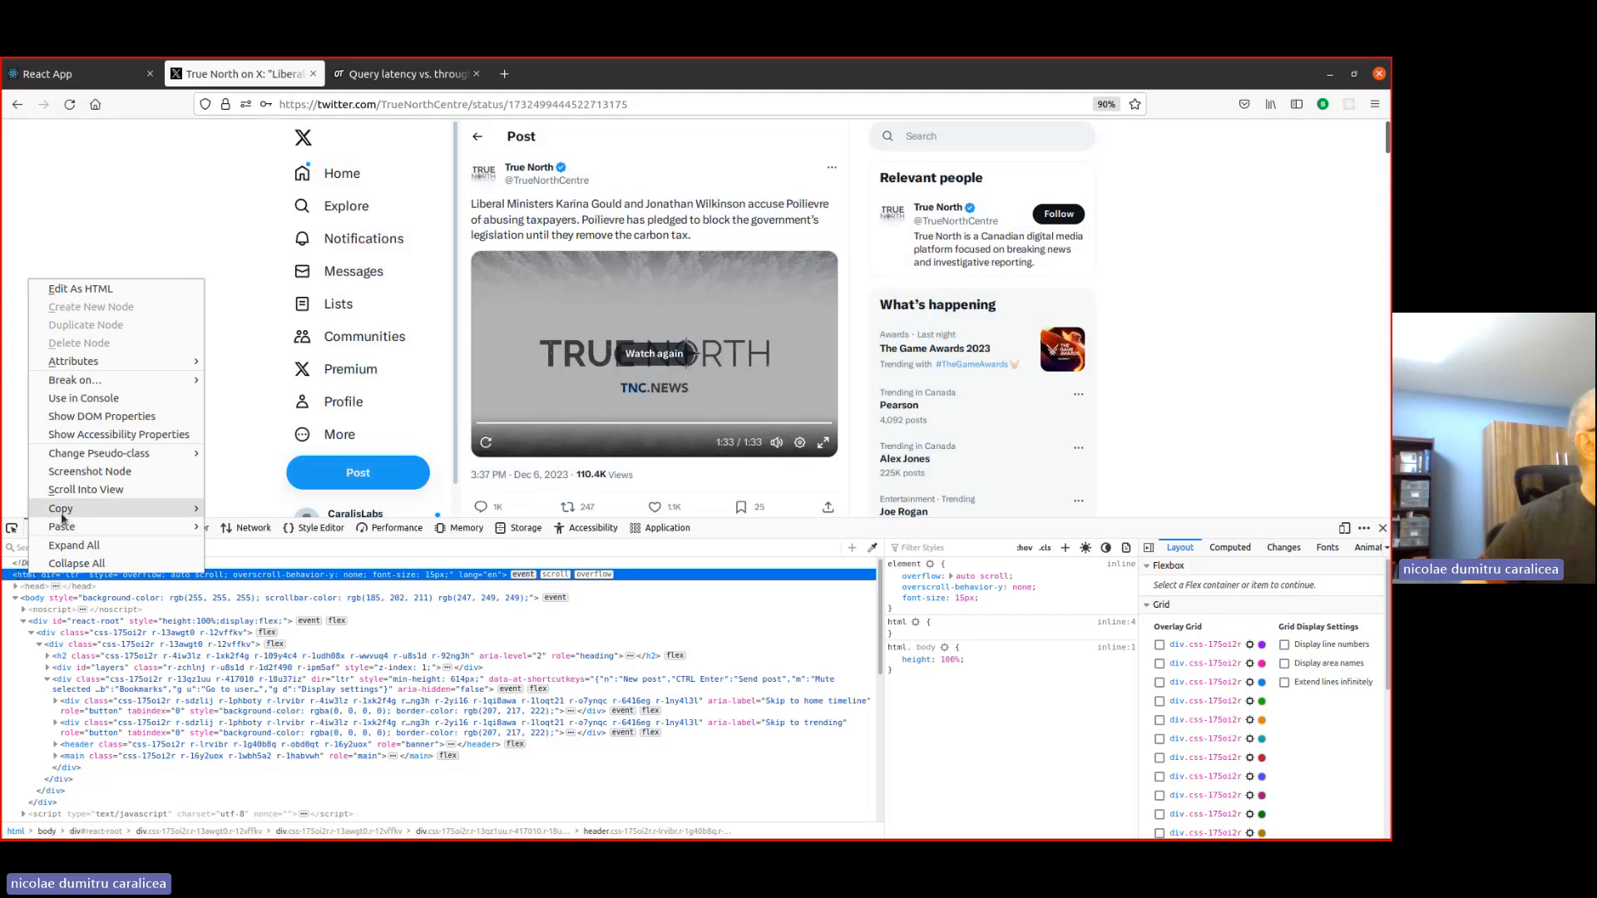
mouse_move(60, 508)
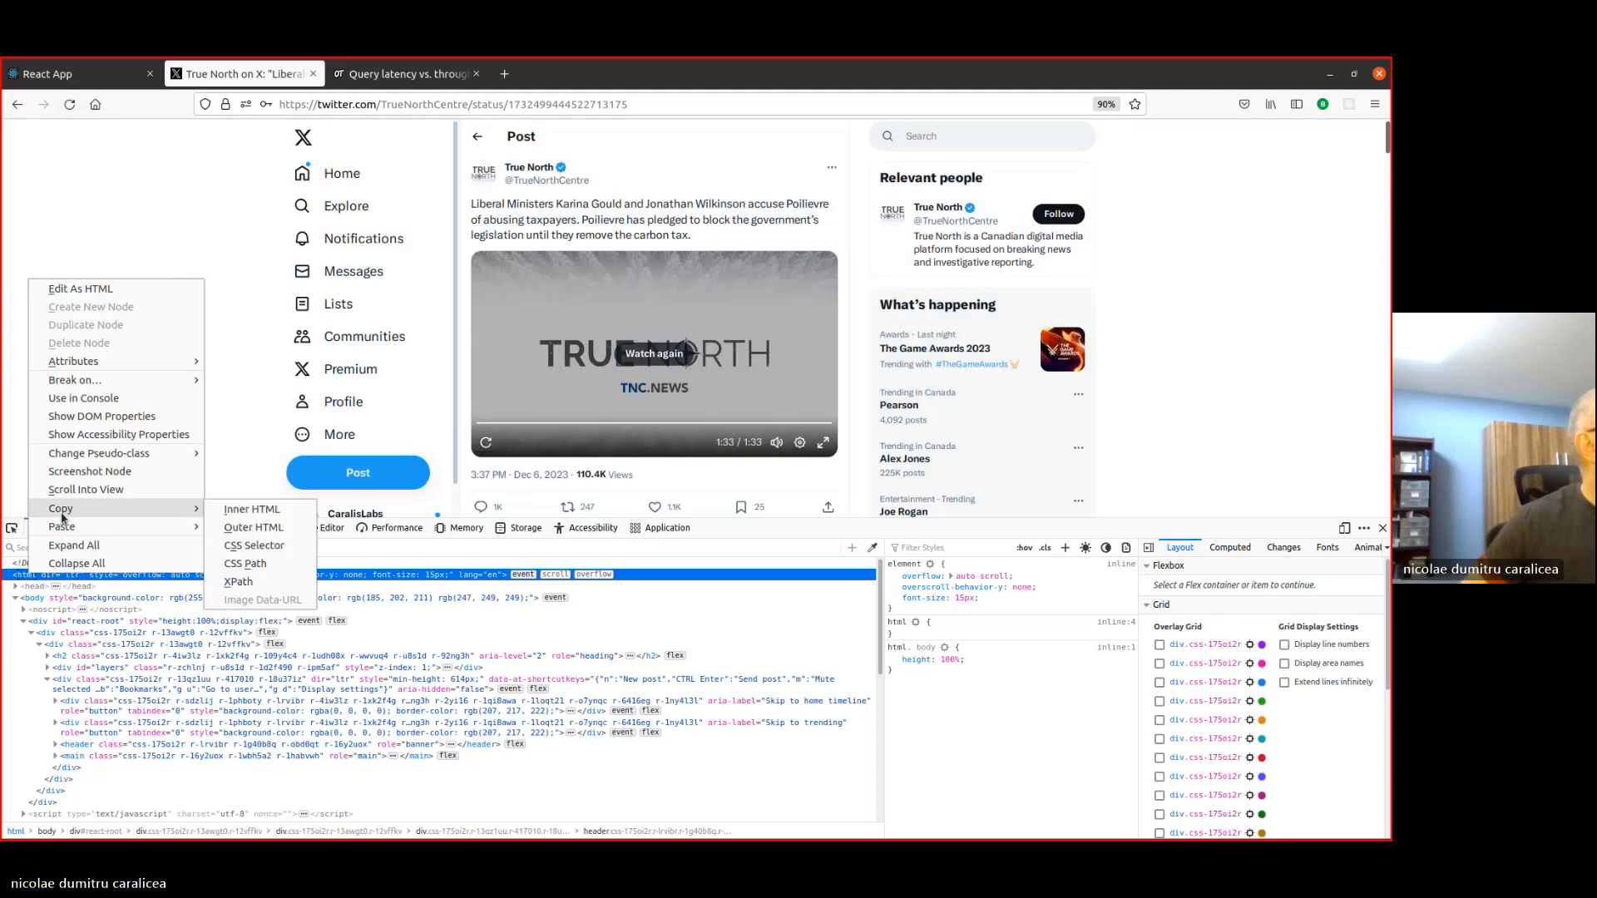
left_click(254, 527)
- Extract the channel data from the copied page HTML and replace the form's channel fields with it
left_click(83, 74)
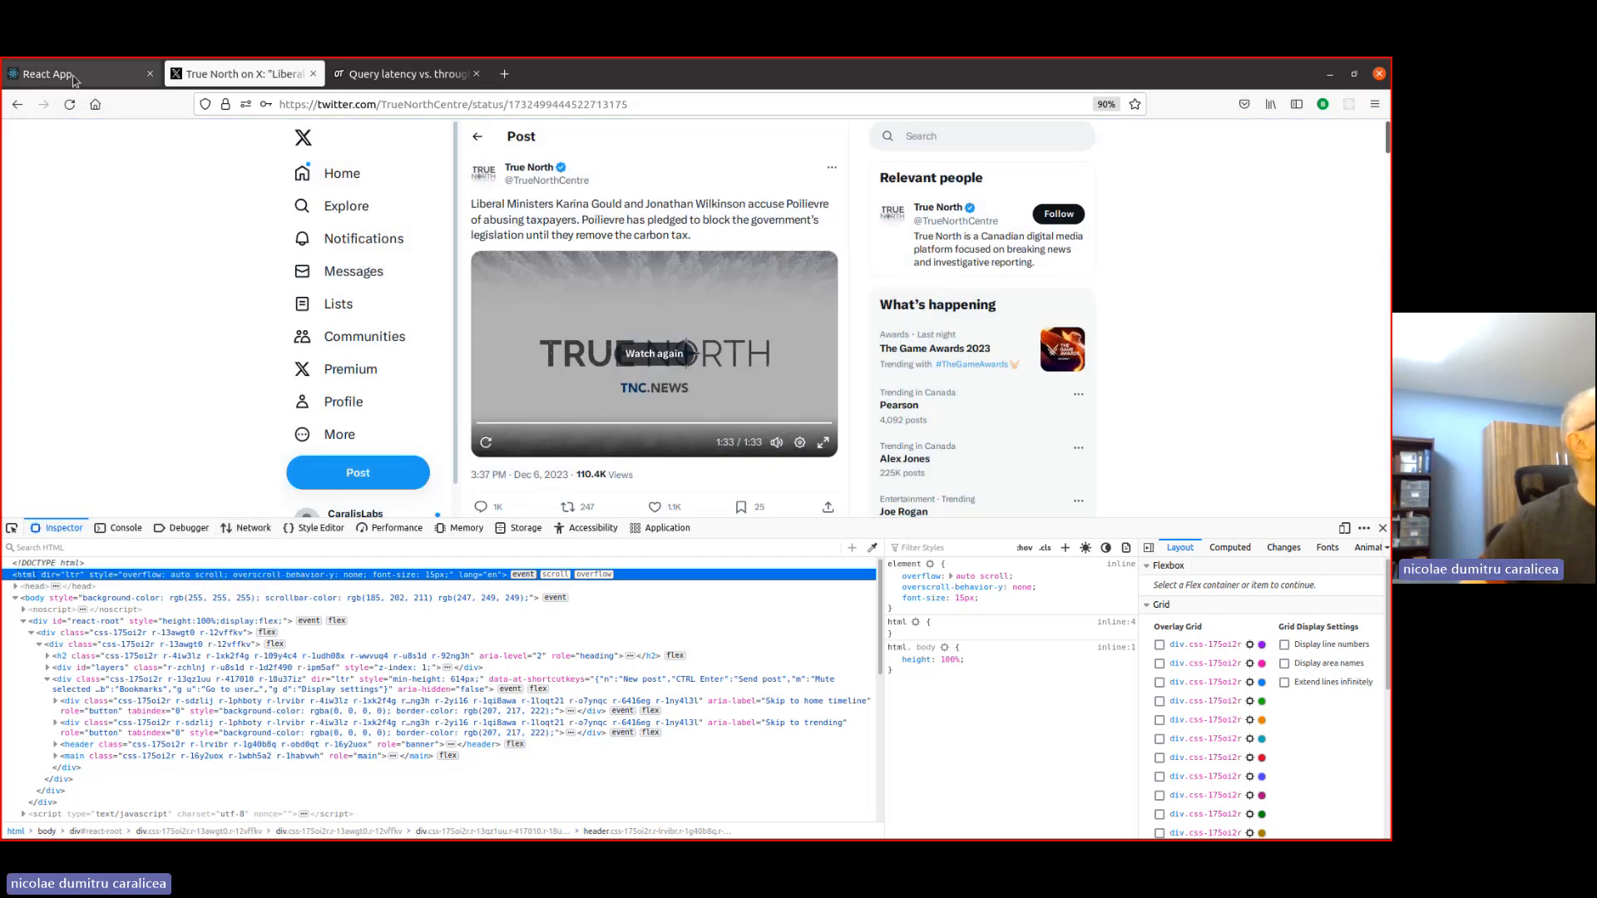
left_click(450, 251)
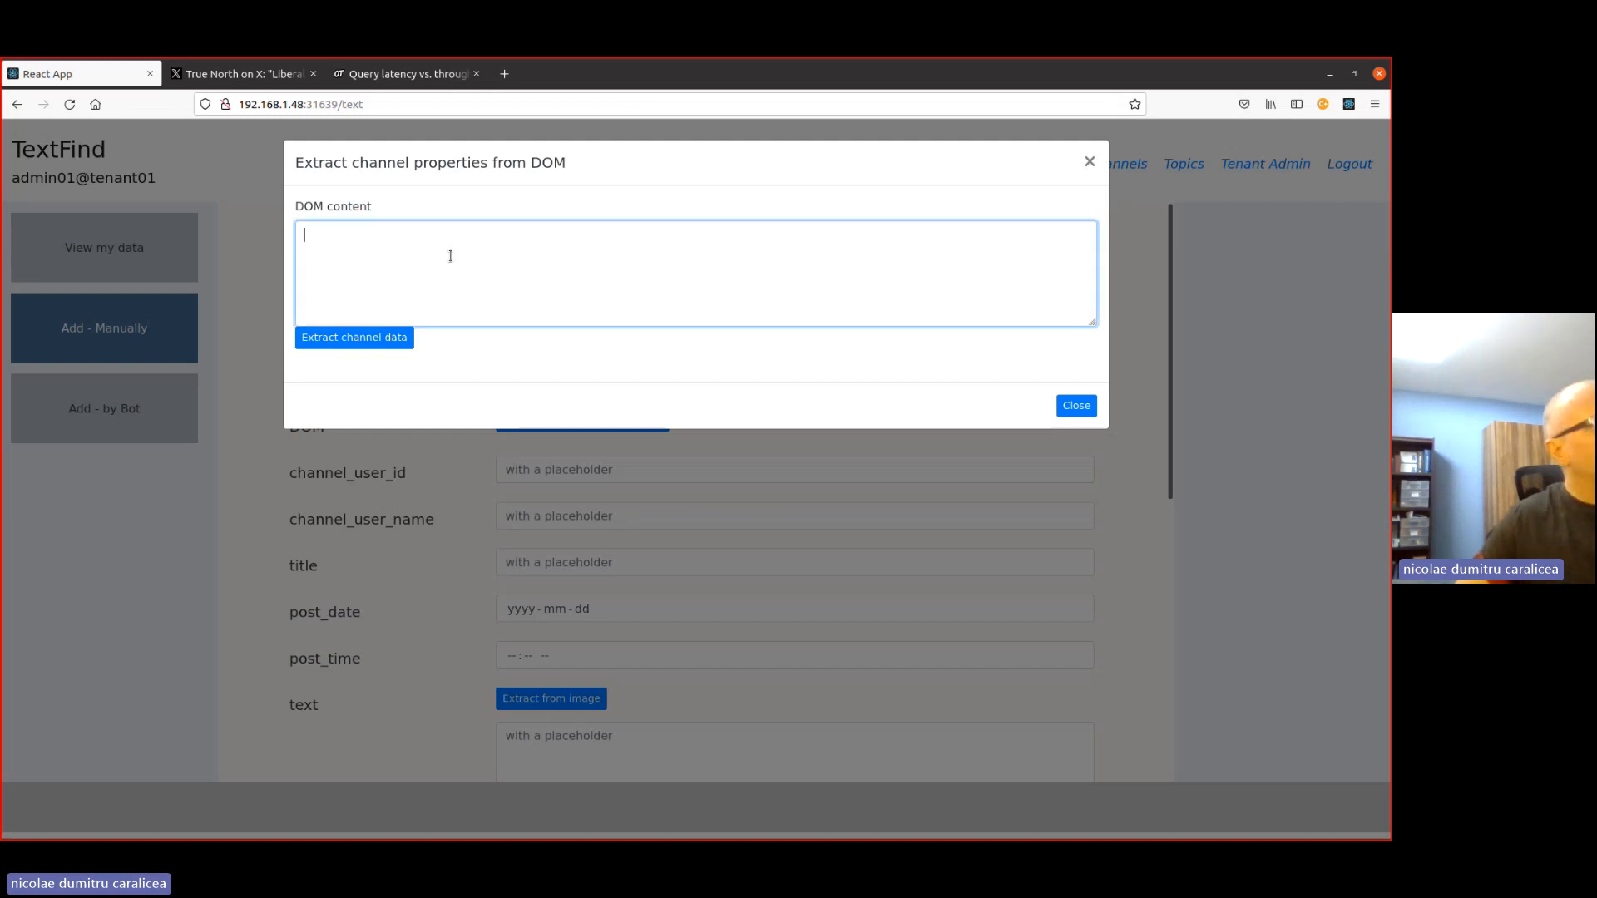
key("ctrl+v")
scroll(767, 297, "up", 5)
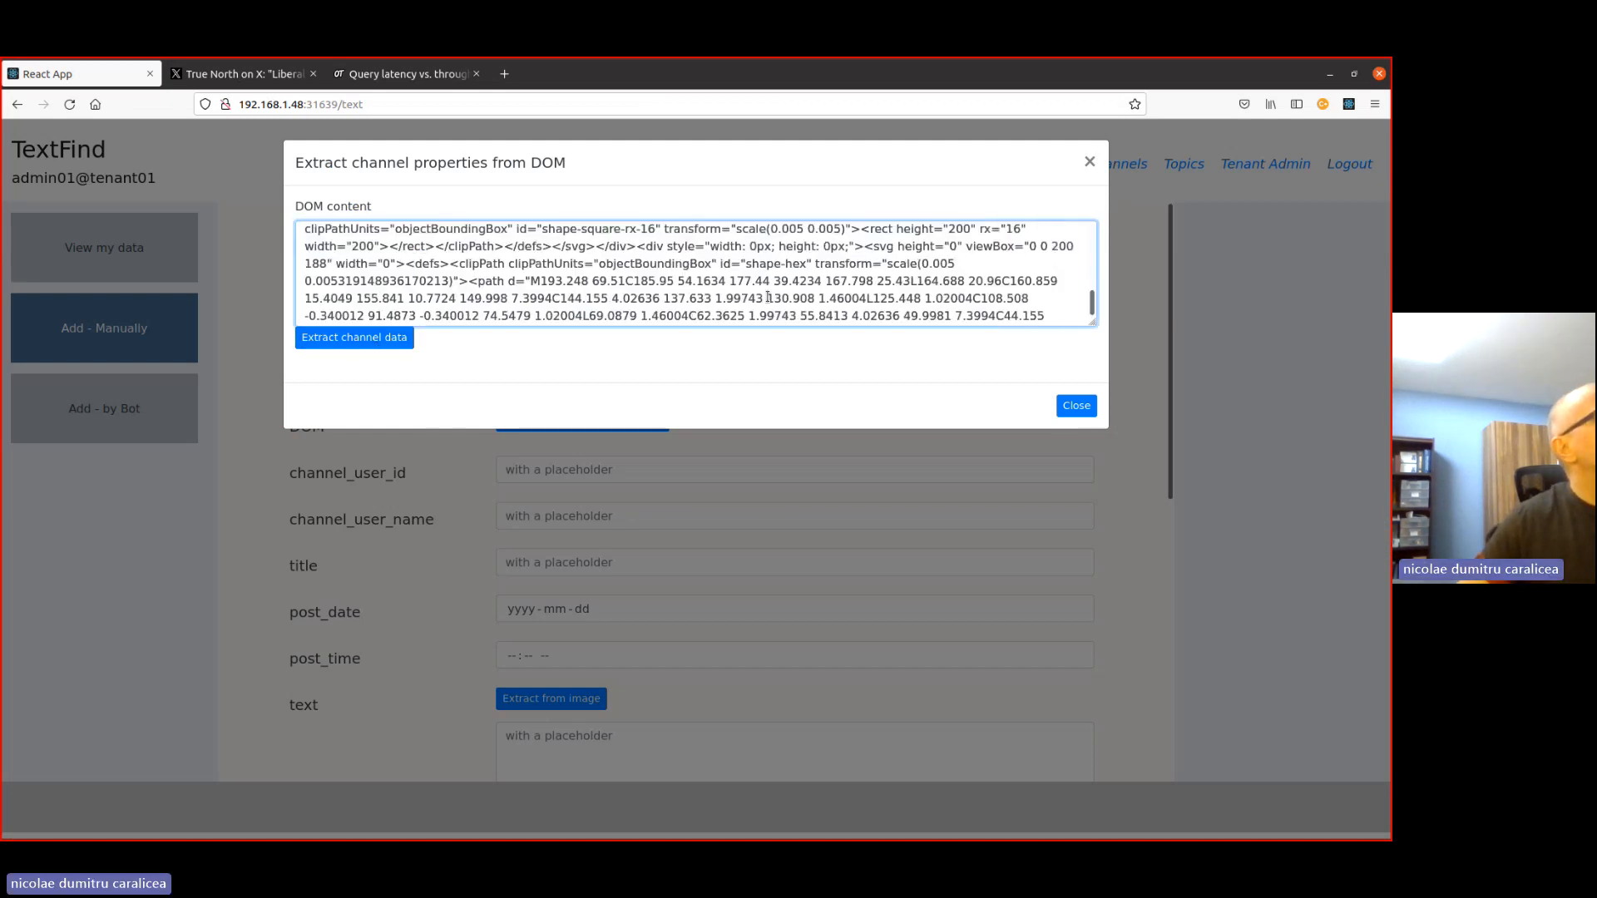
scroll(767, 297, "up", 10)
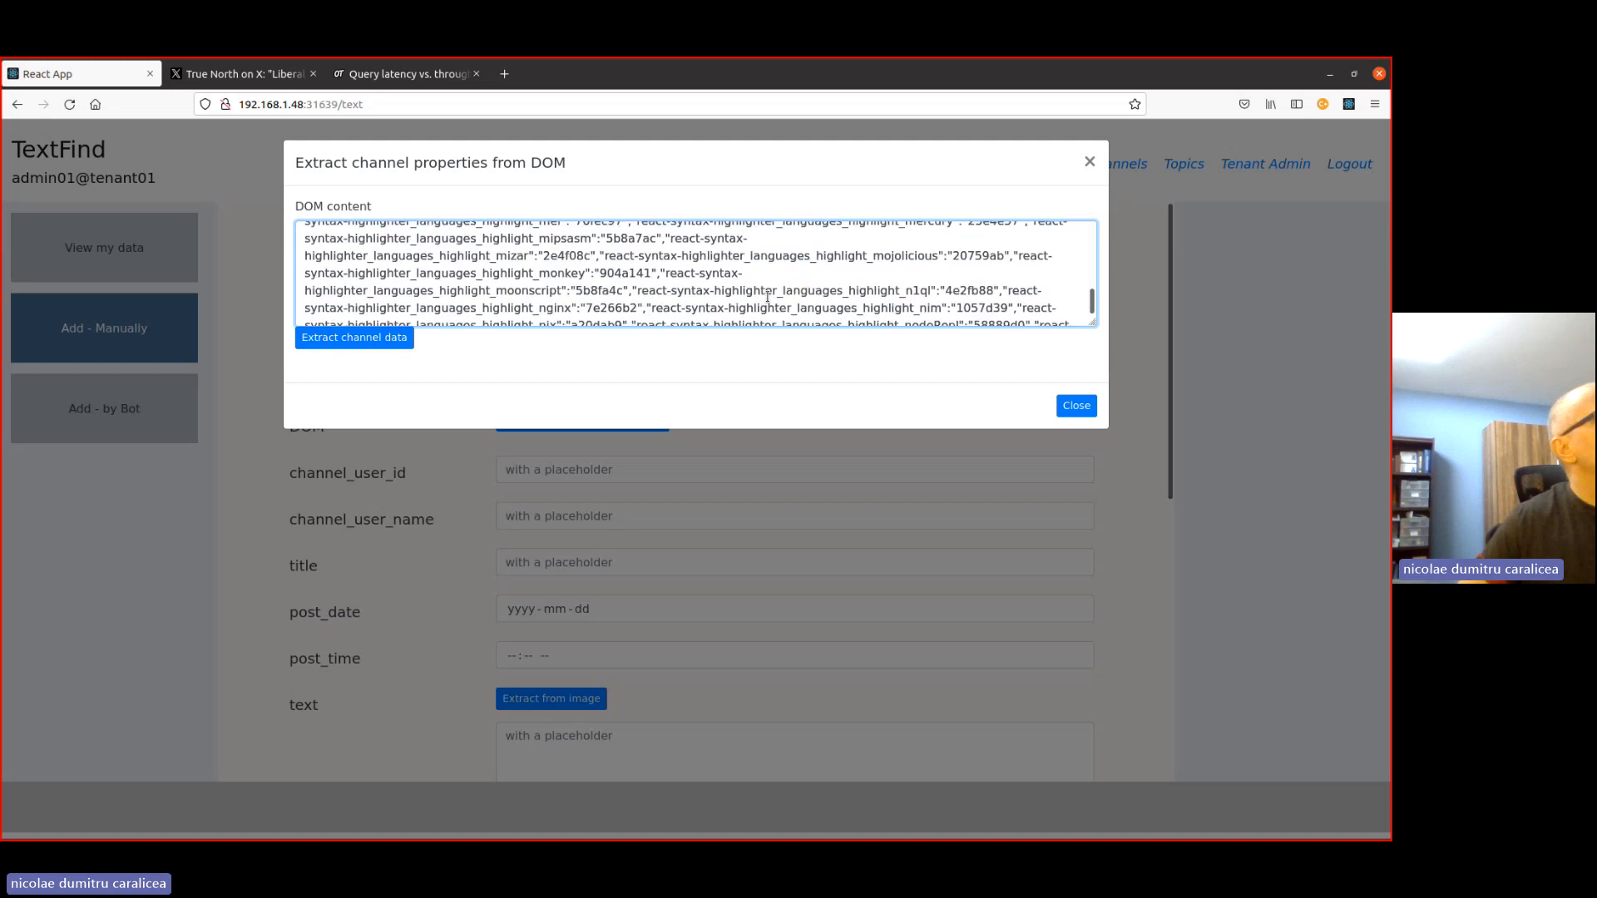
left_click(356, 338)
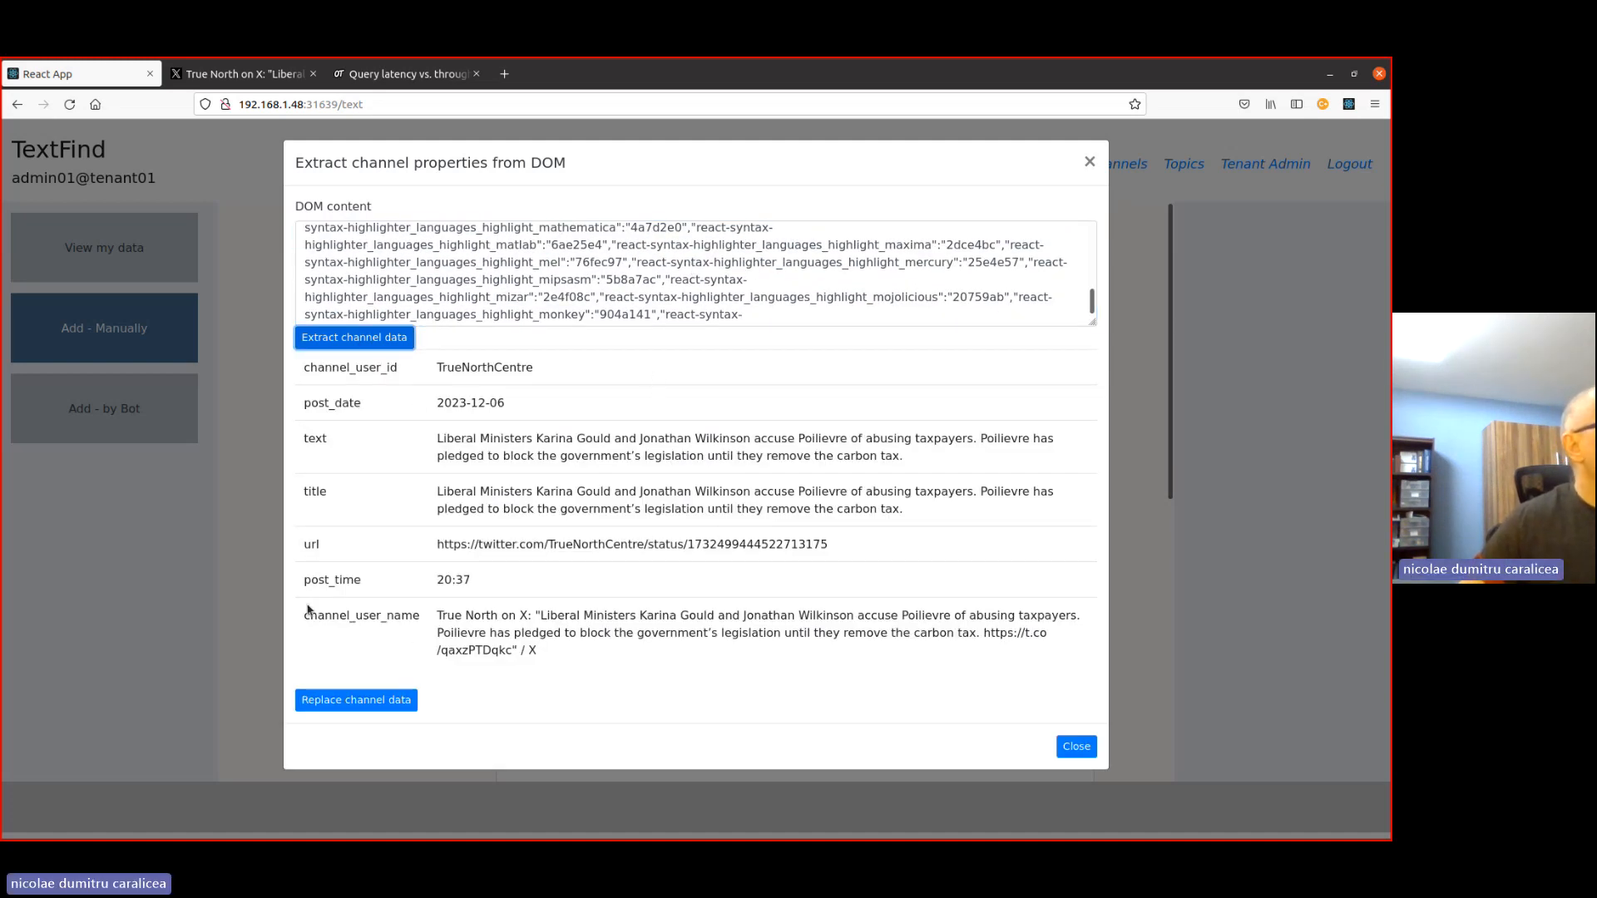
left_click(364, 703)
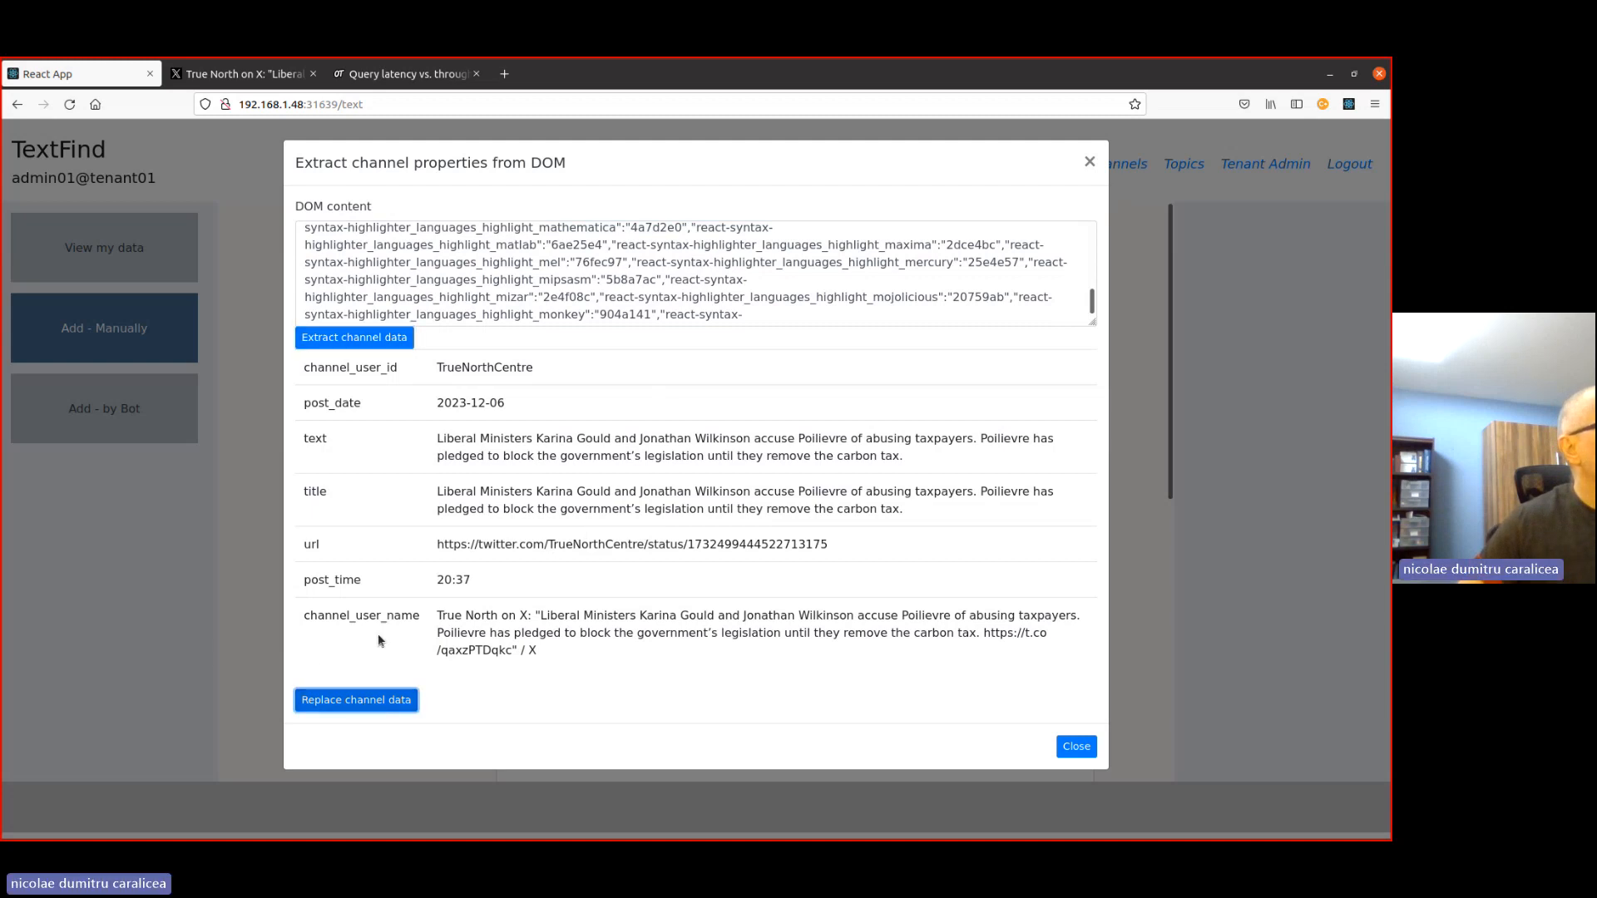
left_click(1077, 747)
- Close the extraction dialog, copy the whole extracted transcript from TextFind DCA, and paste it below the post text after a blank line
scroll(791, 553, "down", 3)
left_click(1075, 549)
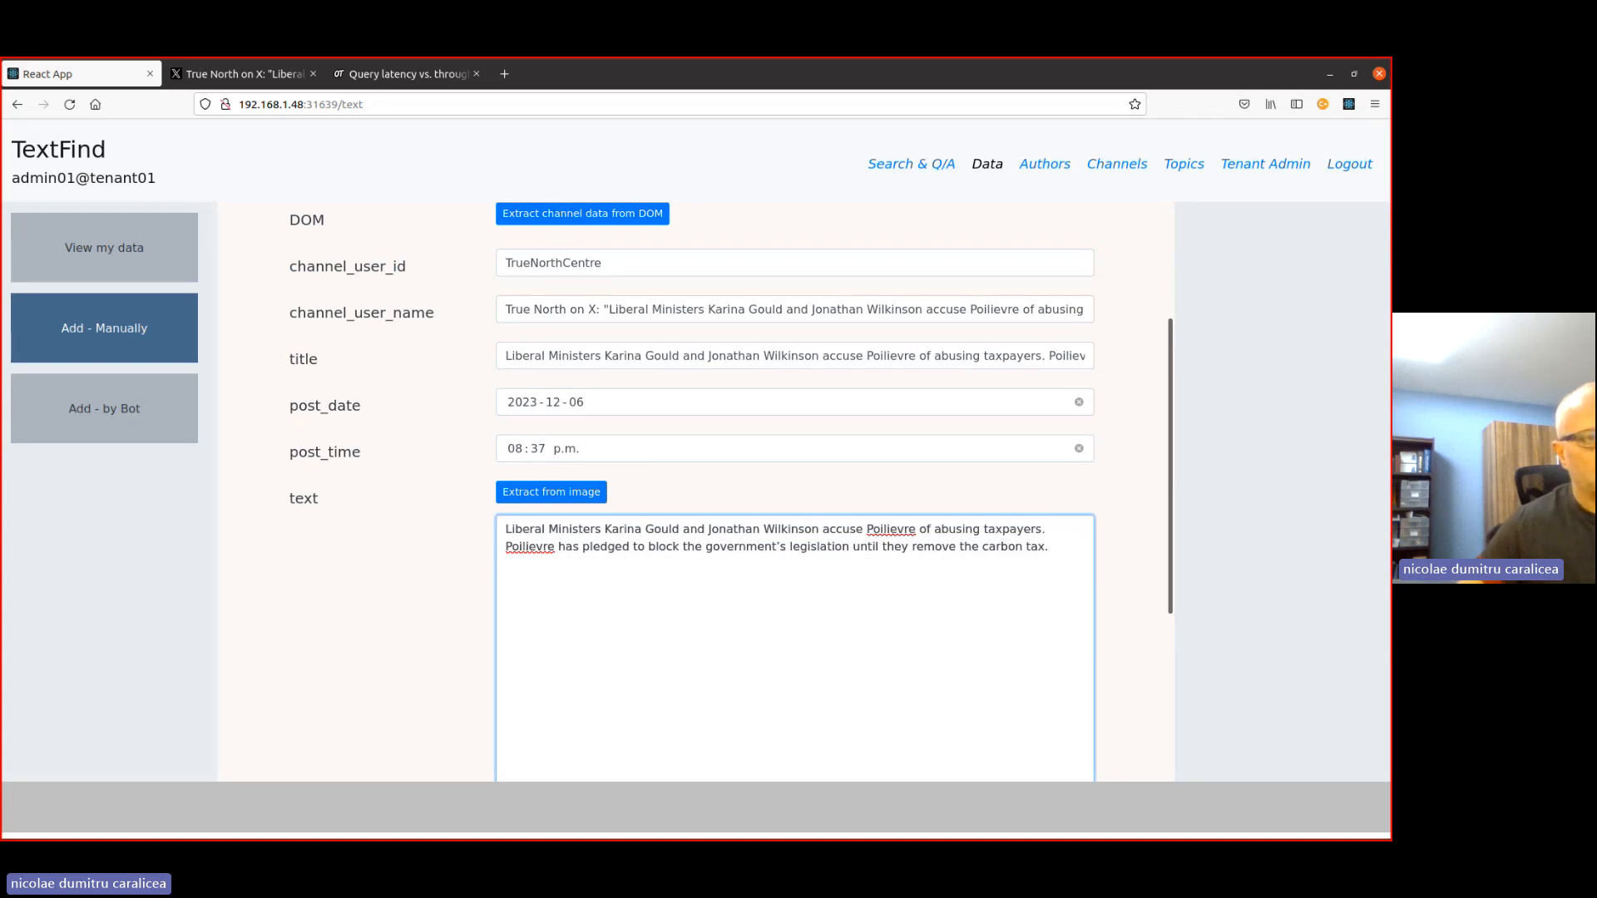
key("Return")
key("Return")
key("alt+Tab")
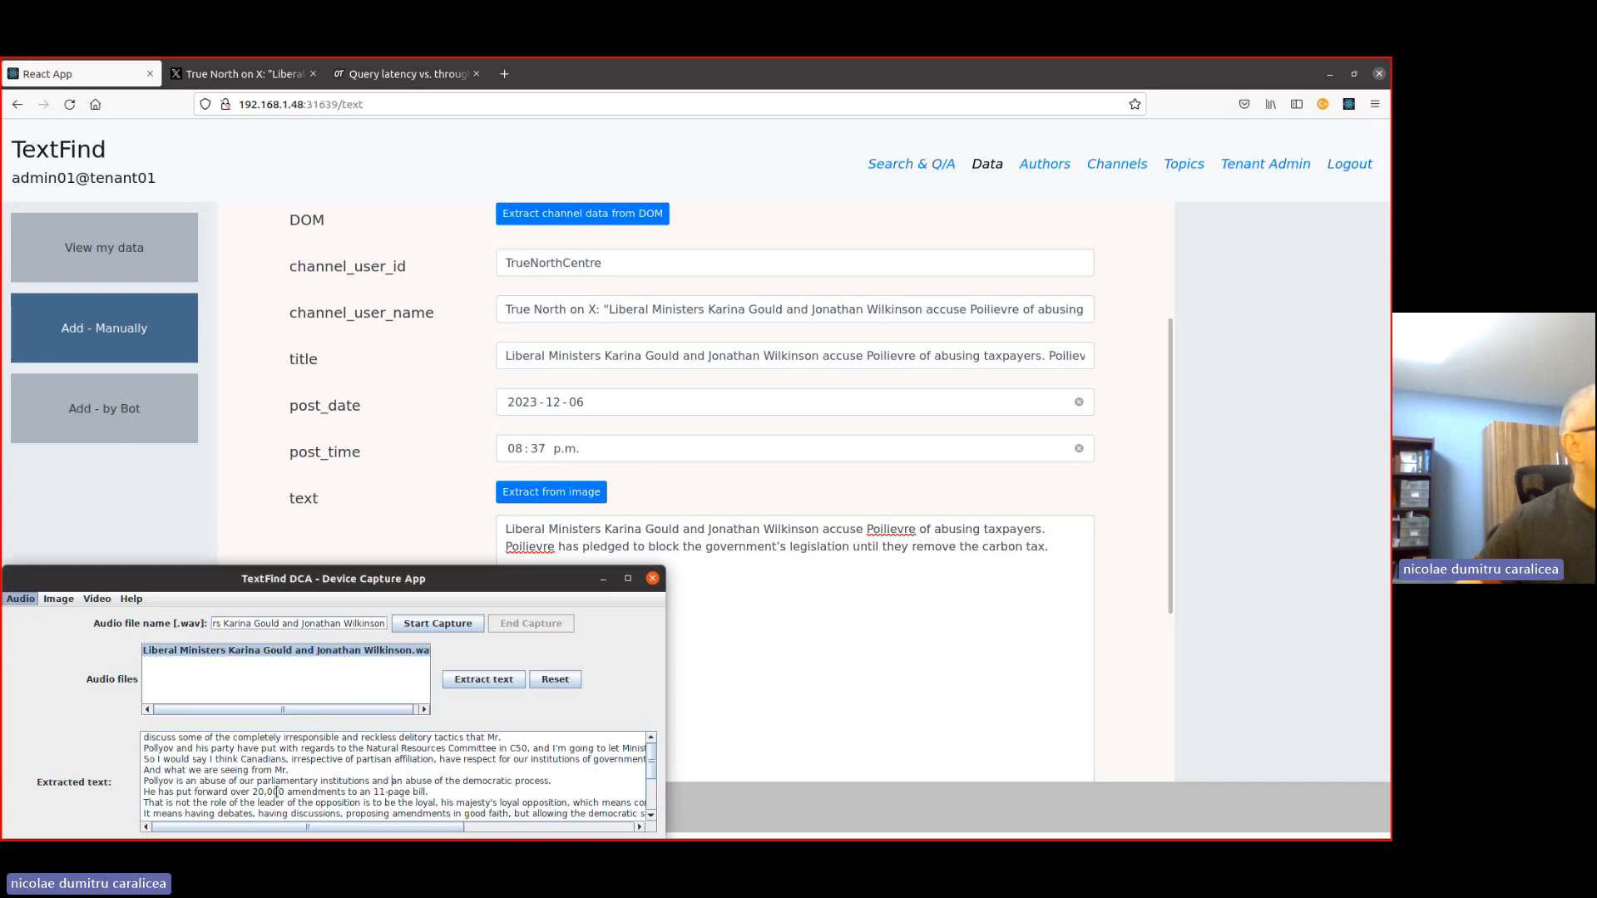
key("ctrl+a")
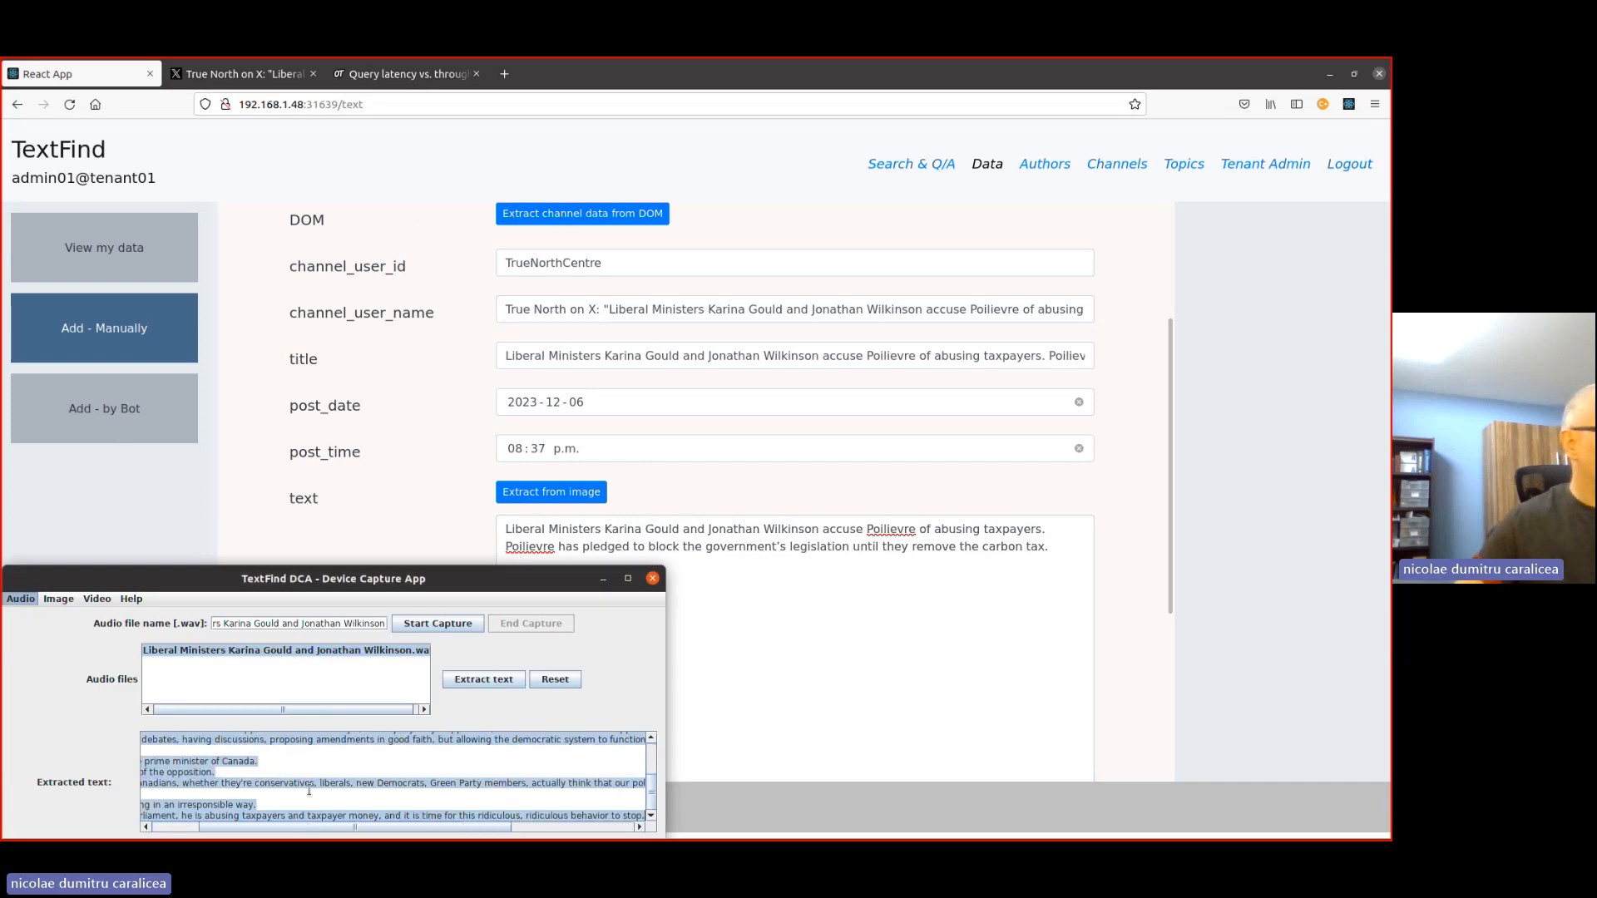
left_click(772, 582)
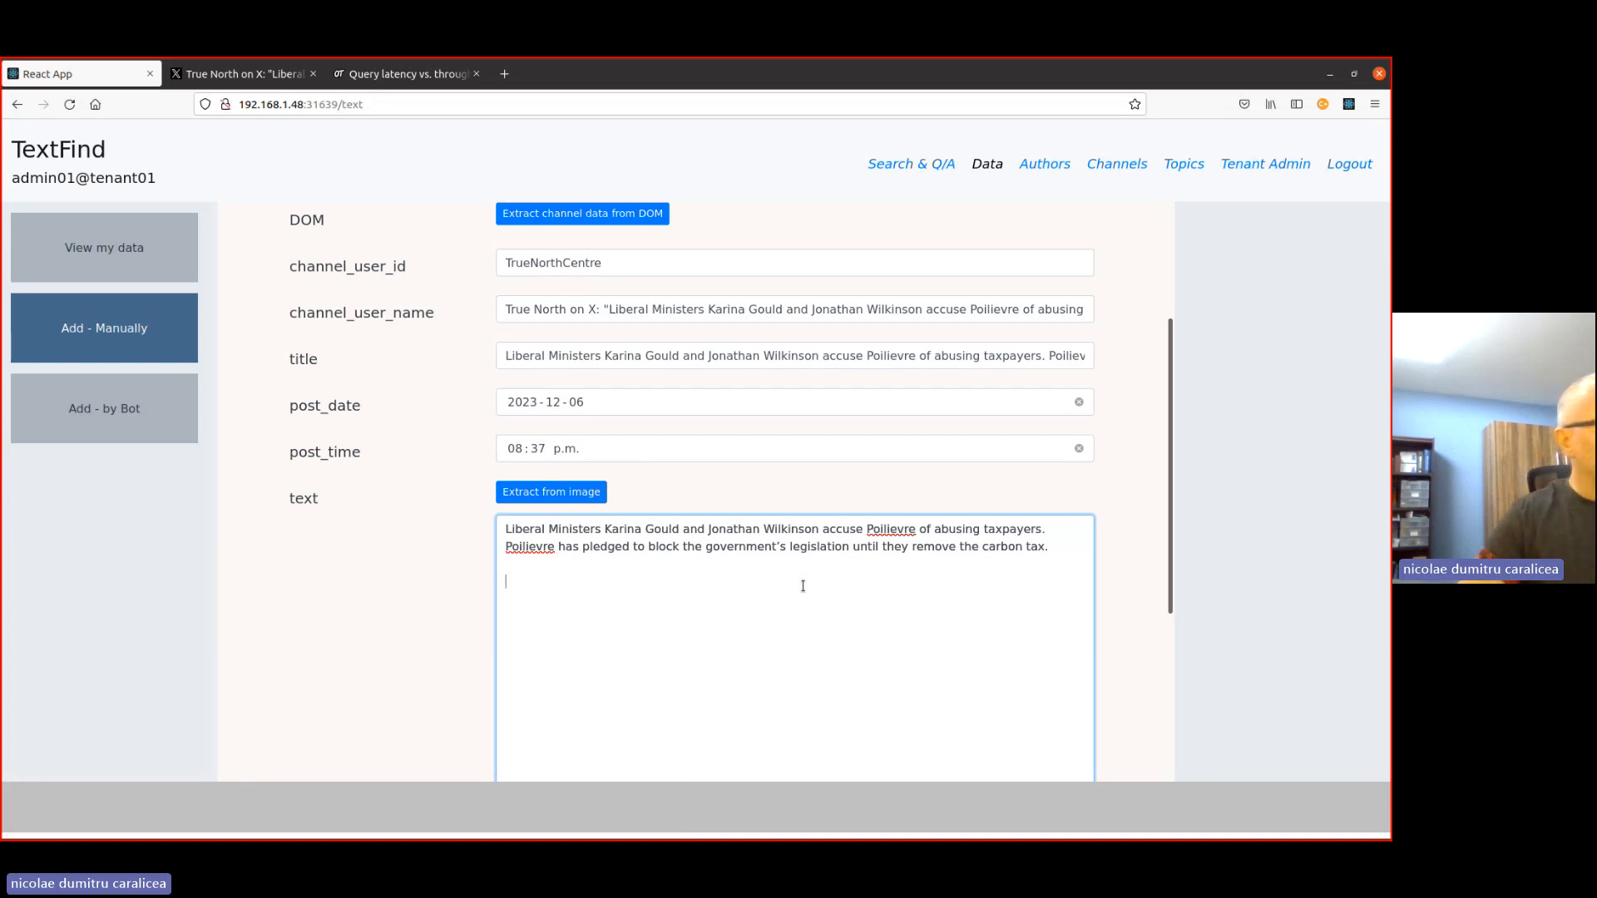
key("ctrl+v")
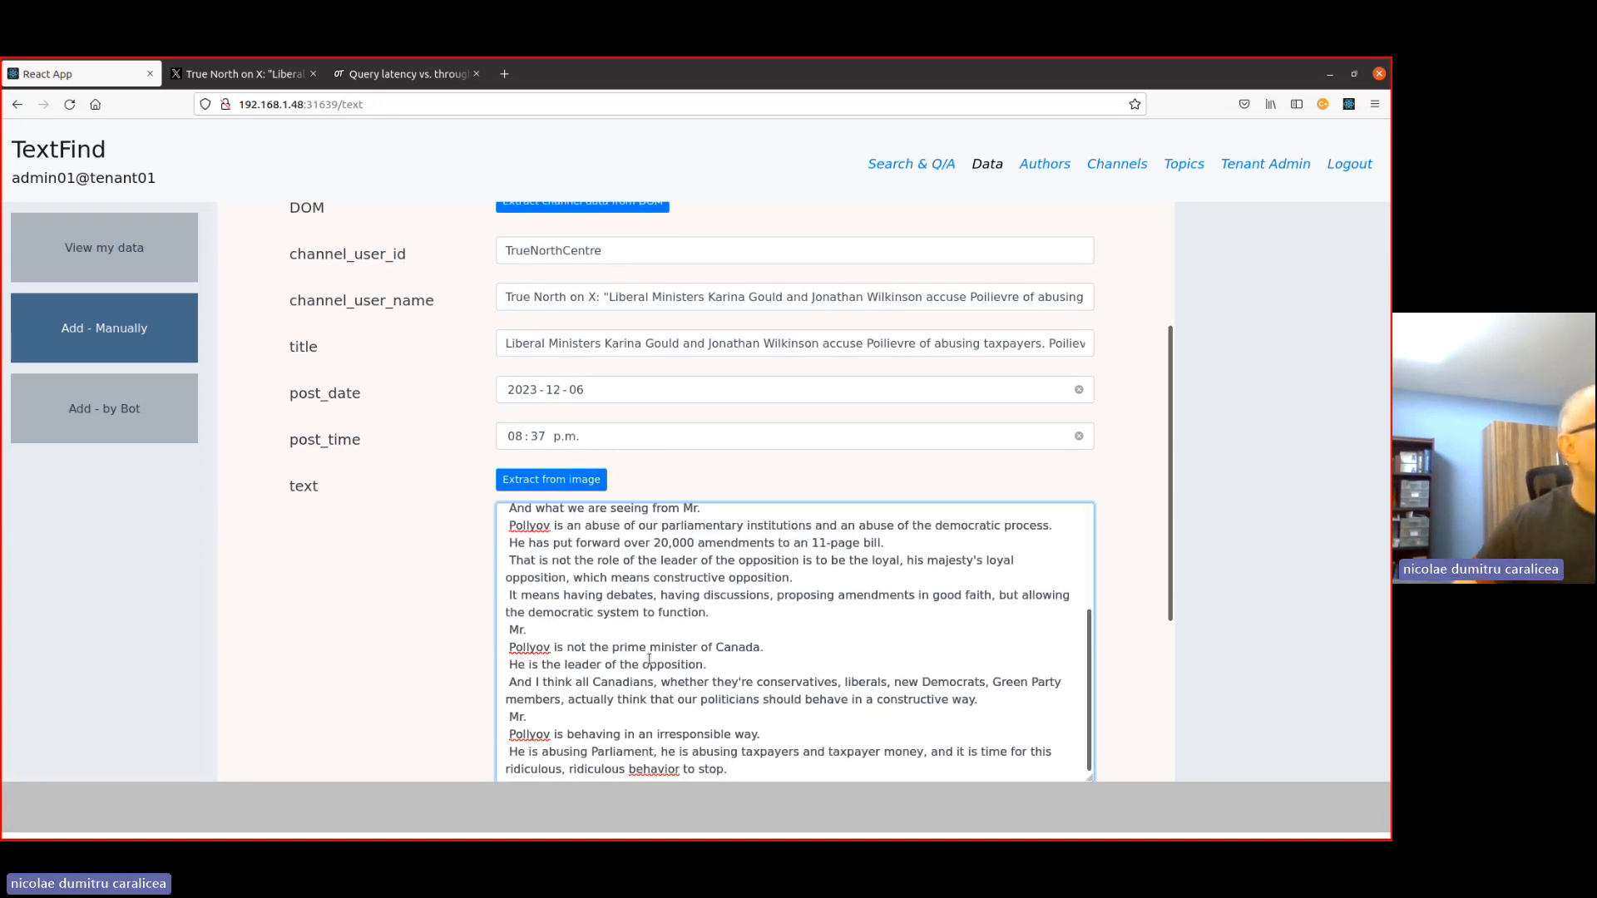
- In the transcript's opening sentence, replace the misspelled "Pollyov" with "Poilievre" and insert "Let's" before "discuss"
scroll(649, 660, "up", 5)
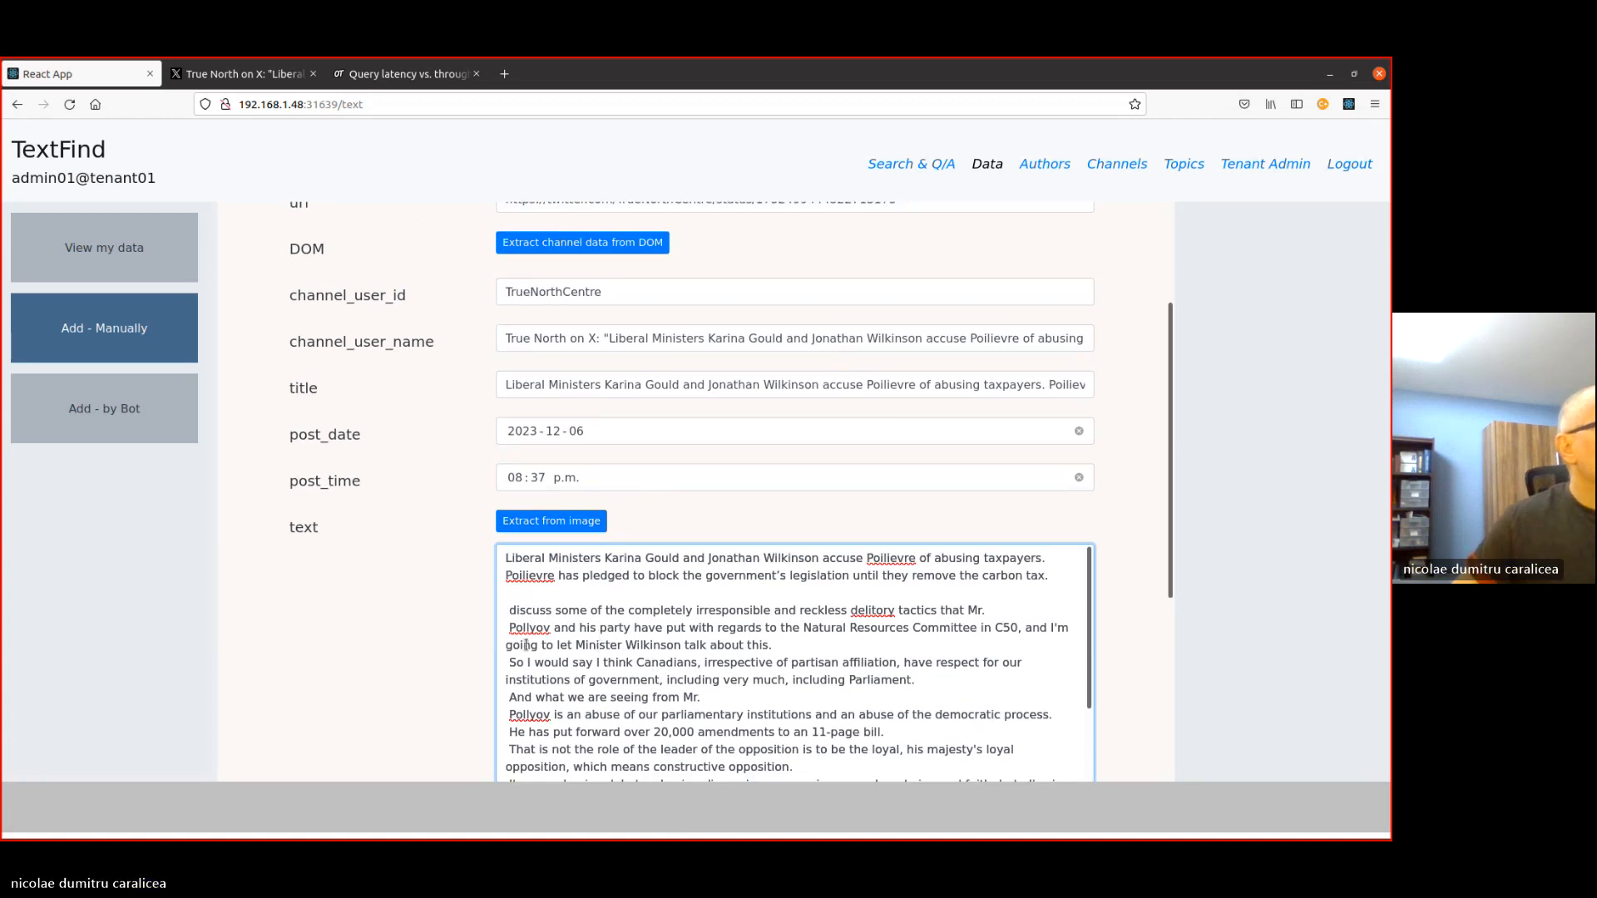
double_click(531, 623)
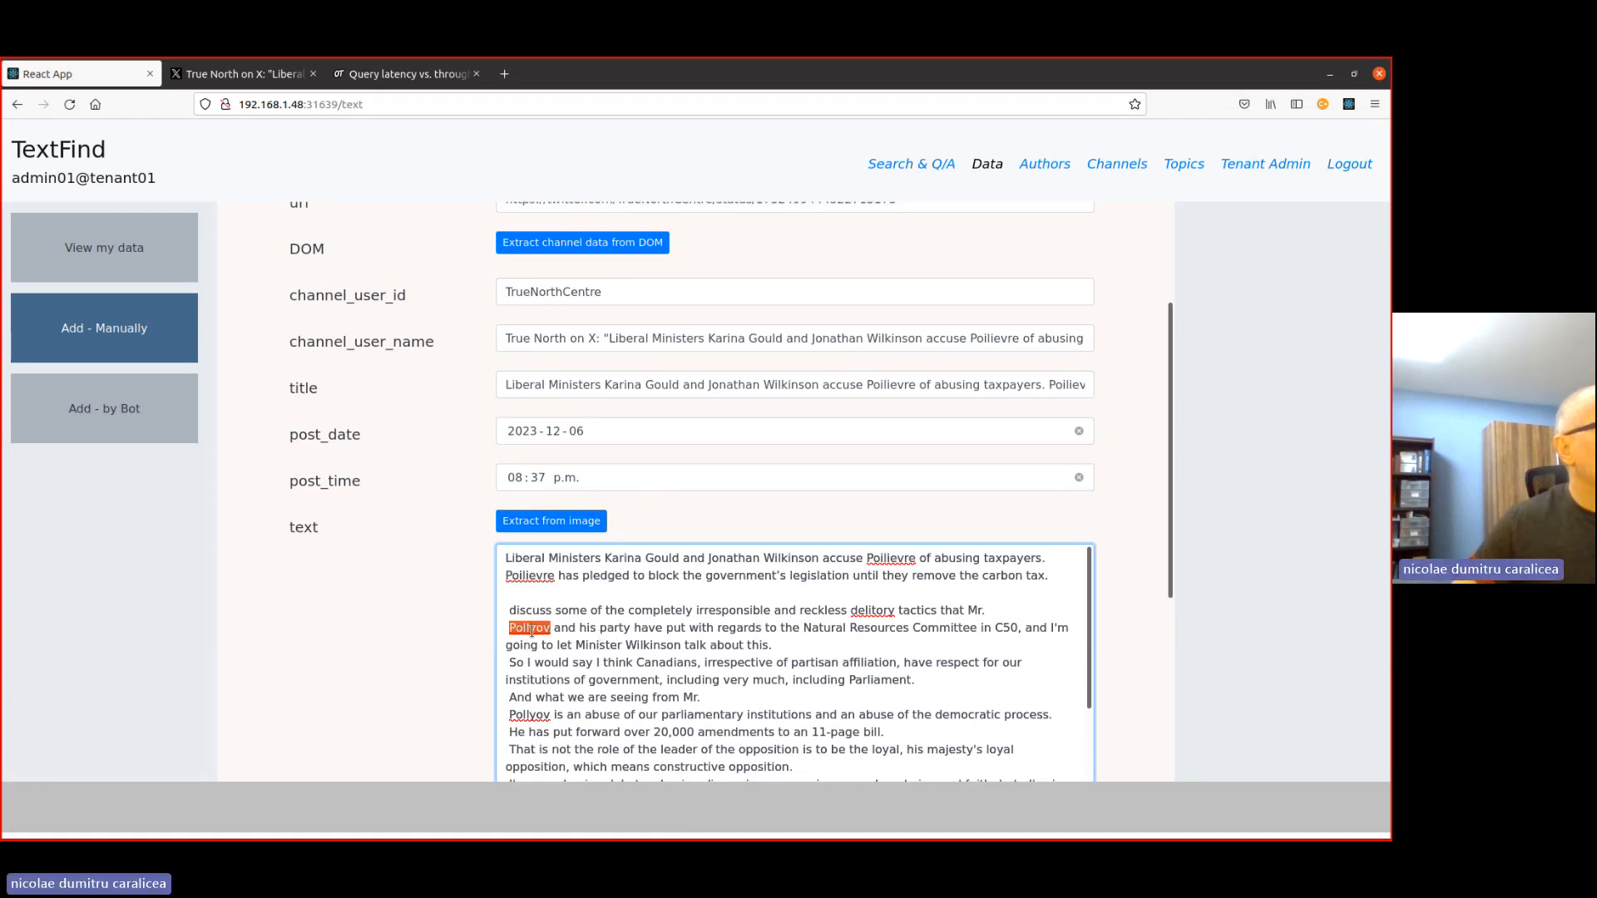
double_click(886, 558)
key("ctrl+c")
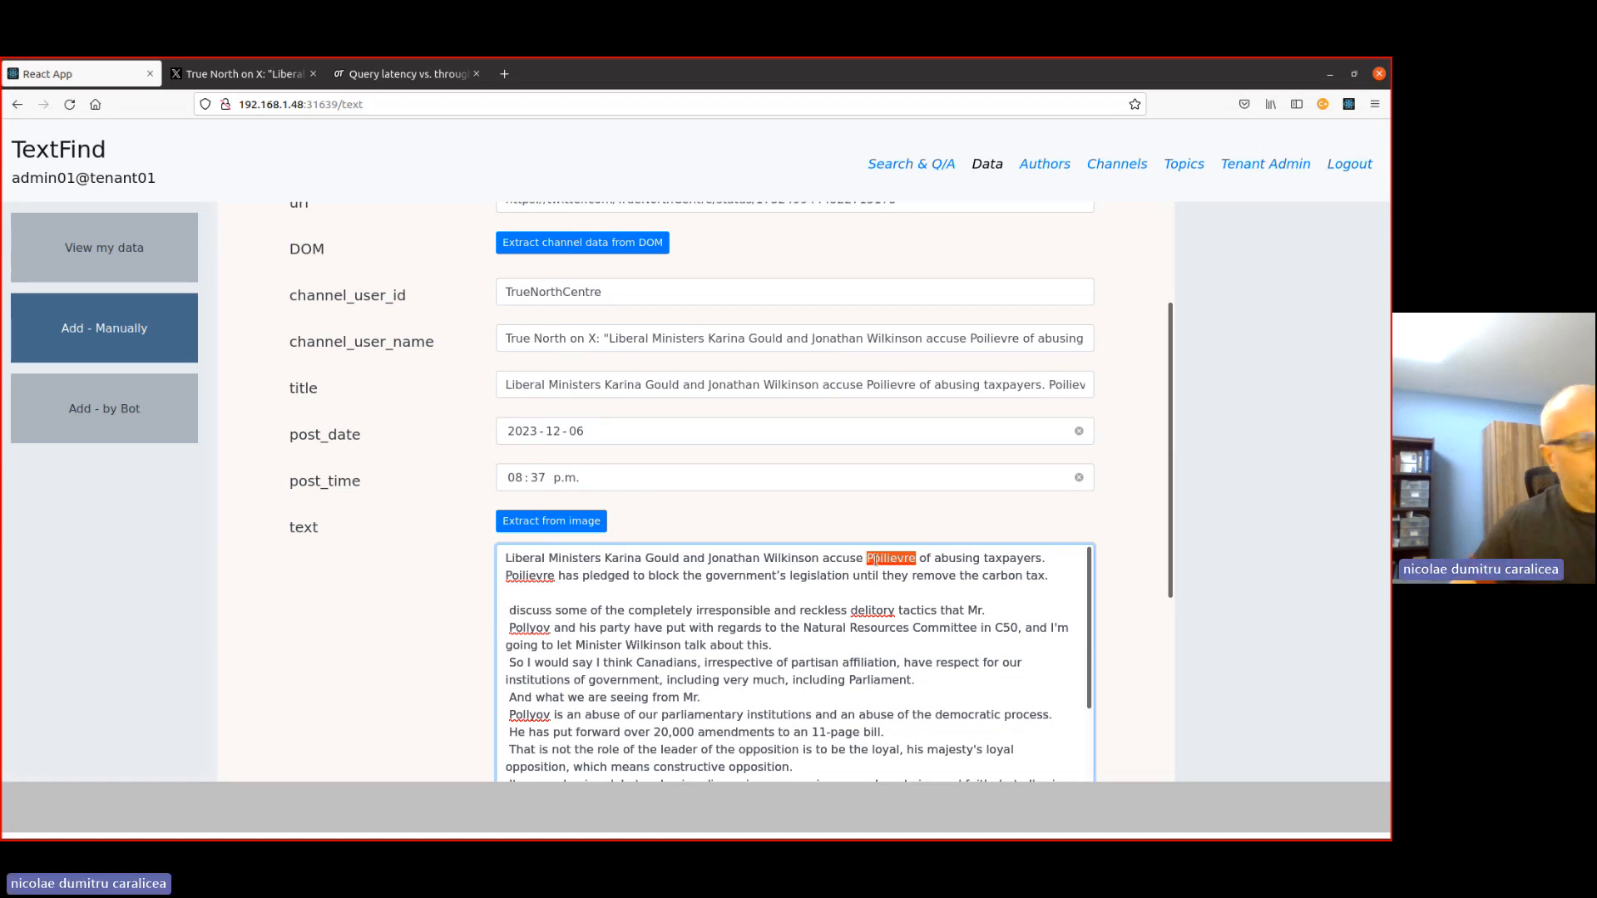
left_click(529, 630)
double_click(529, 630)
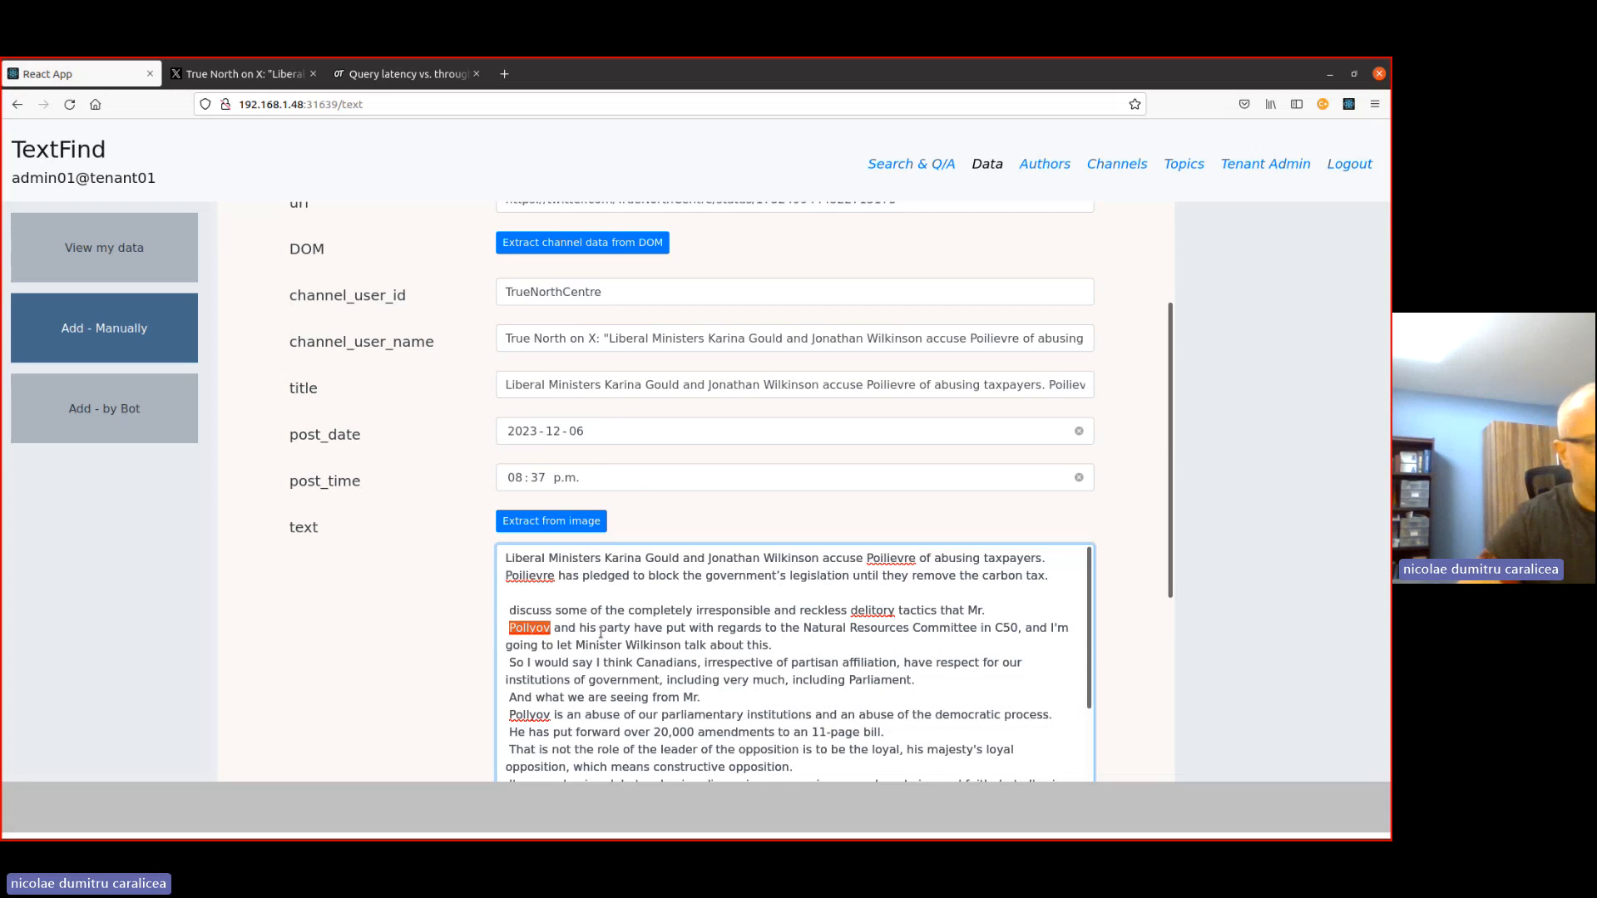
key("ctrl+v")
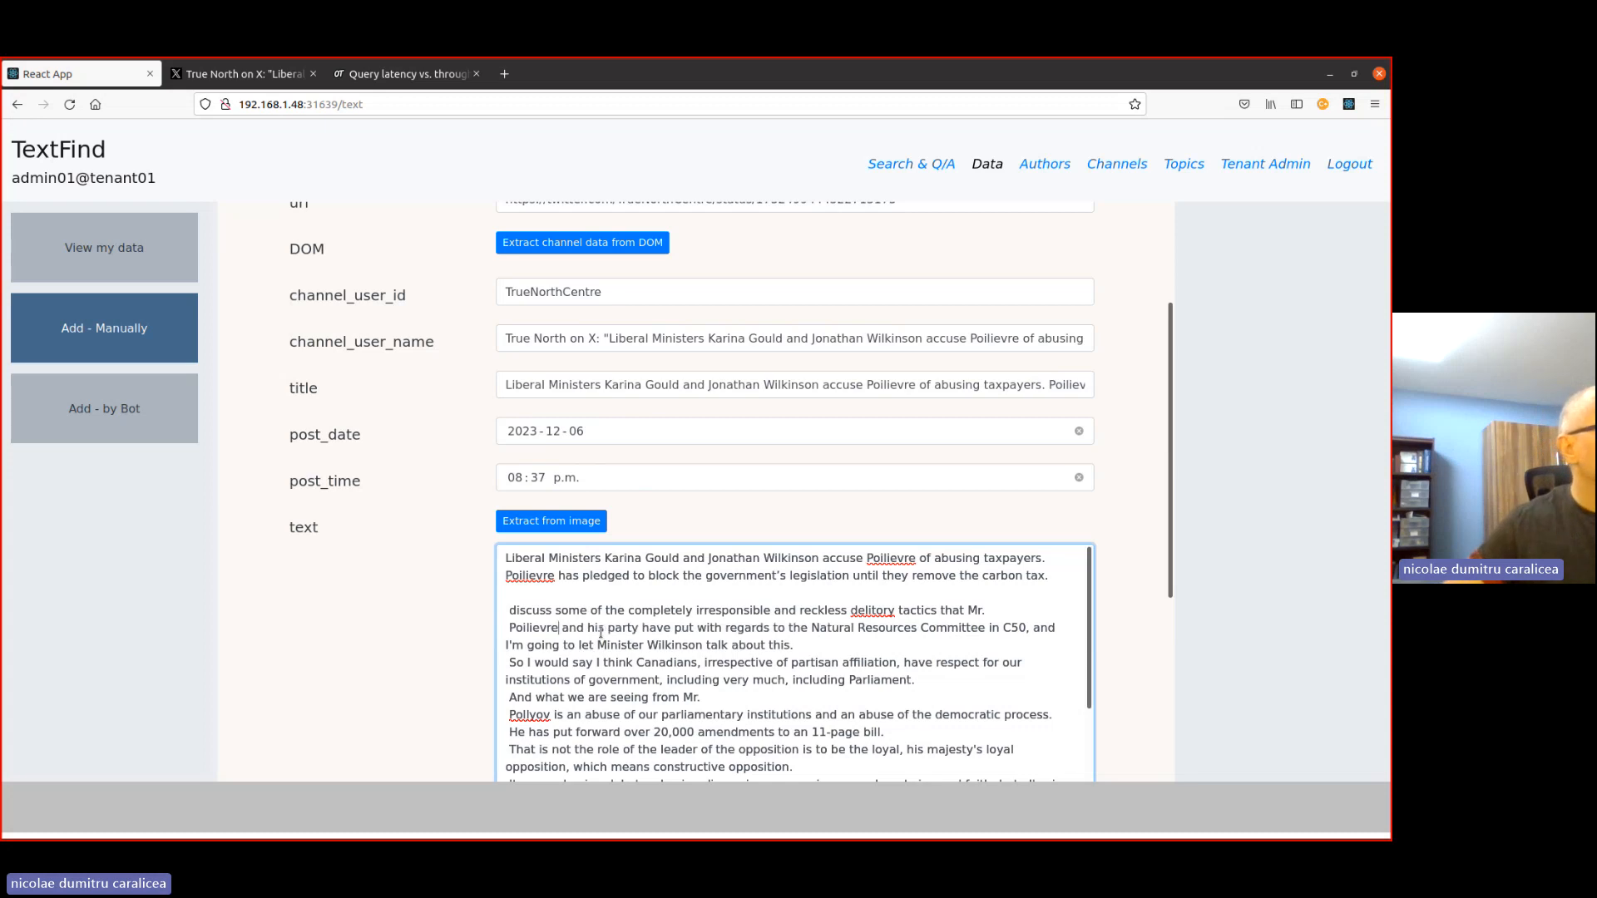
left_click(511, 611)
type("Let")
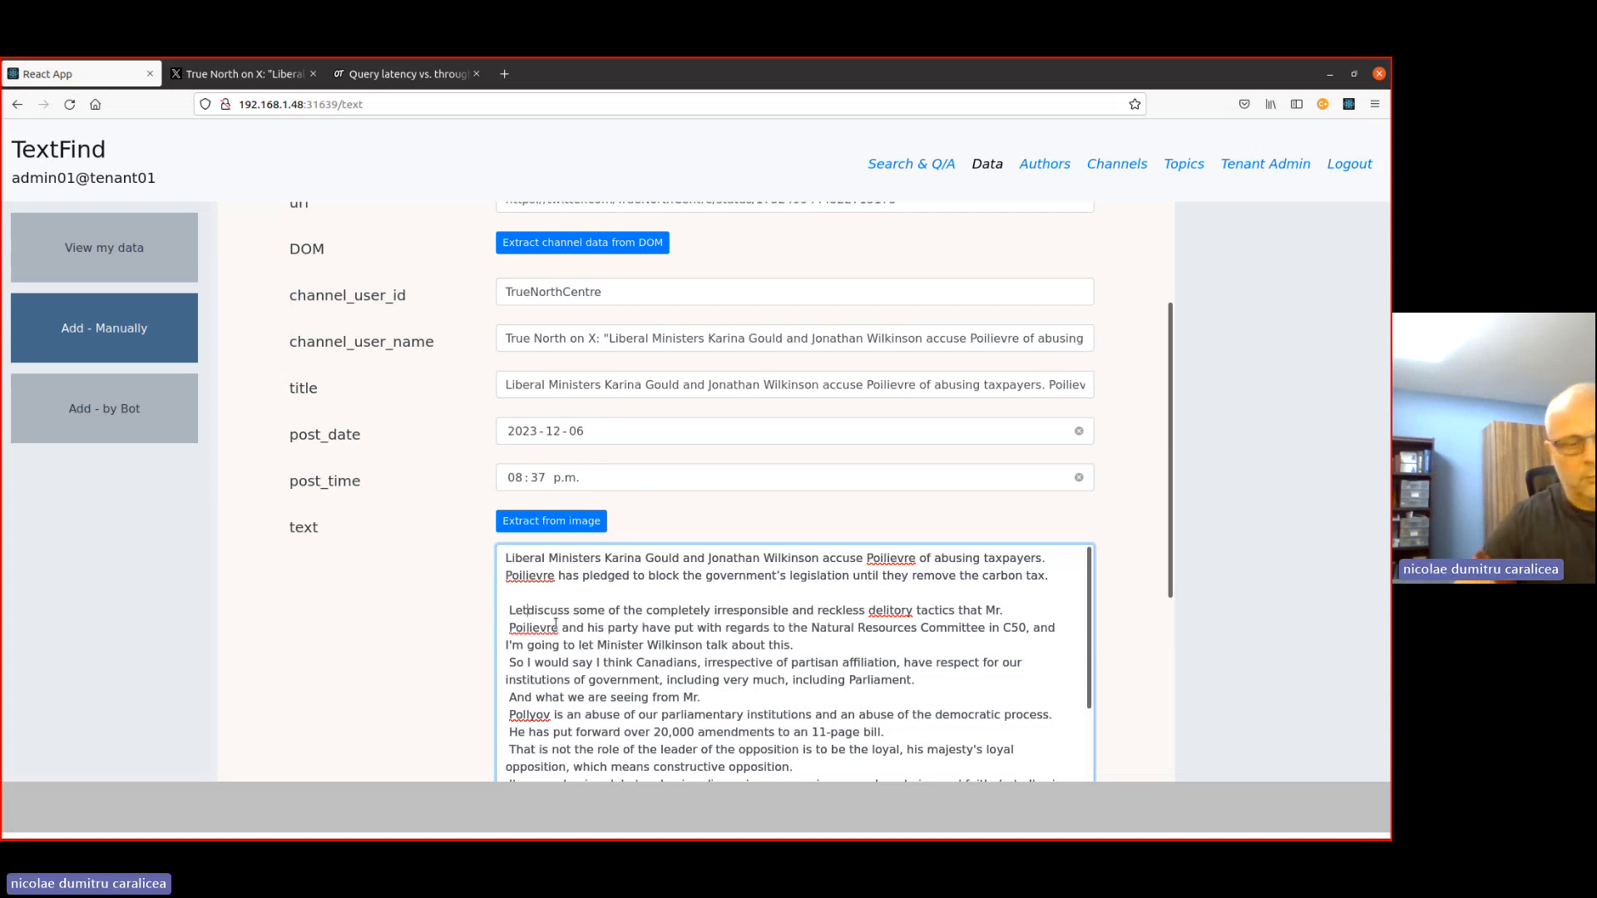
type("'s")
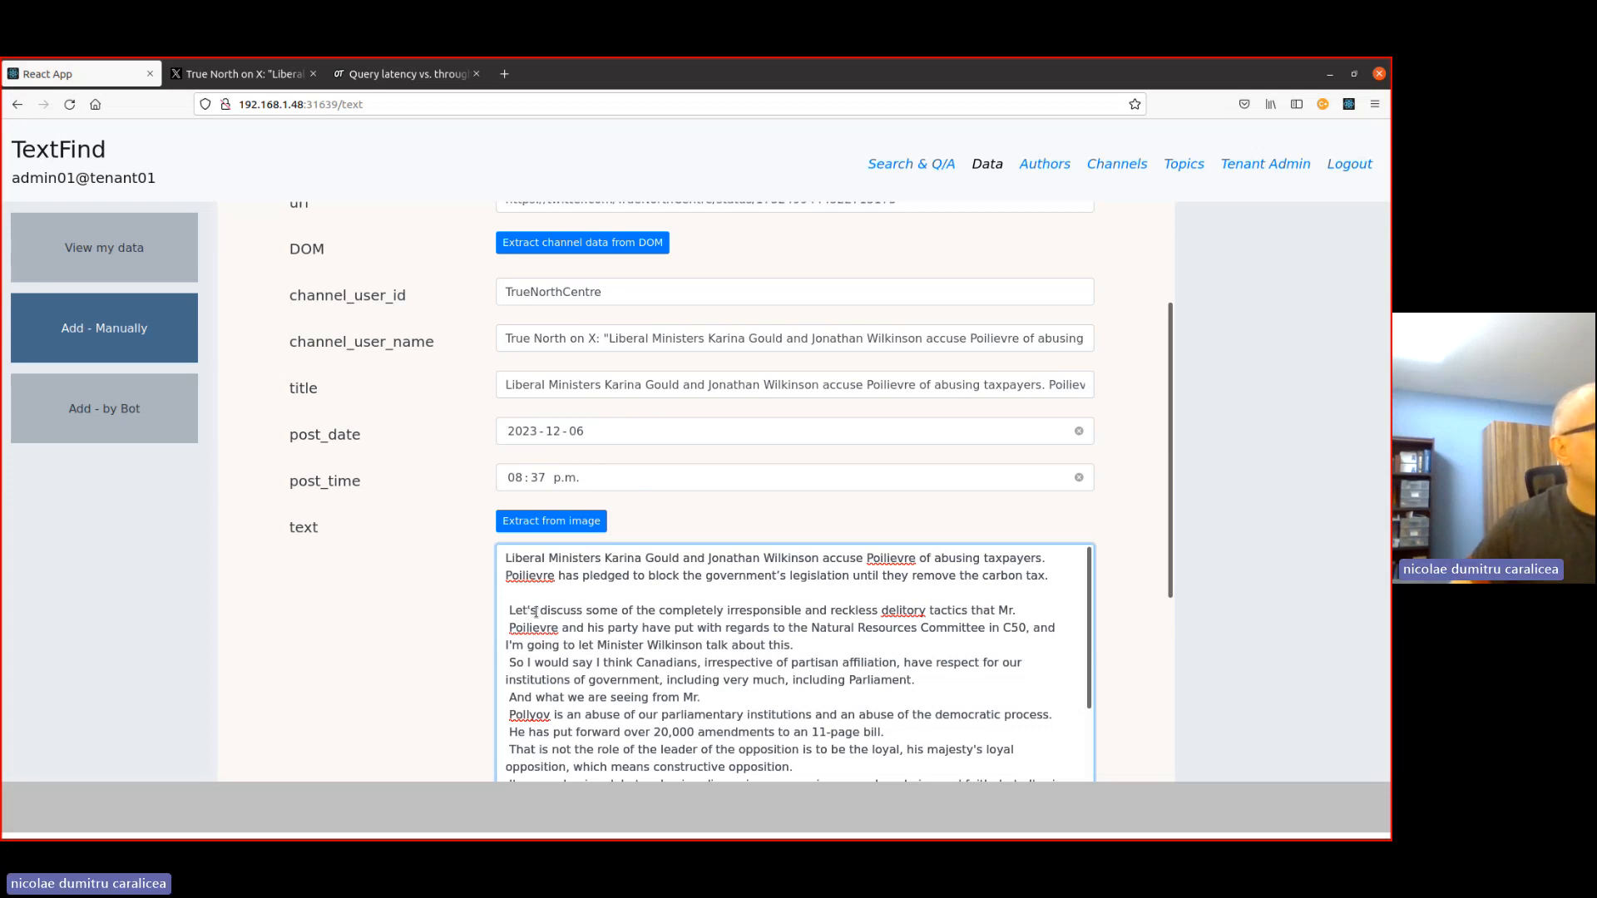
- Replace the three remaining occurrences of "Pollyov" in the transcript with "Poilievre"
scroll(574, 639, "down", 3)
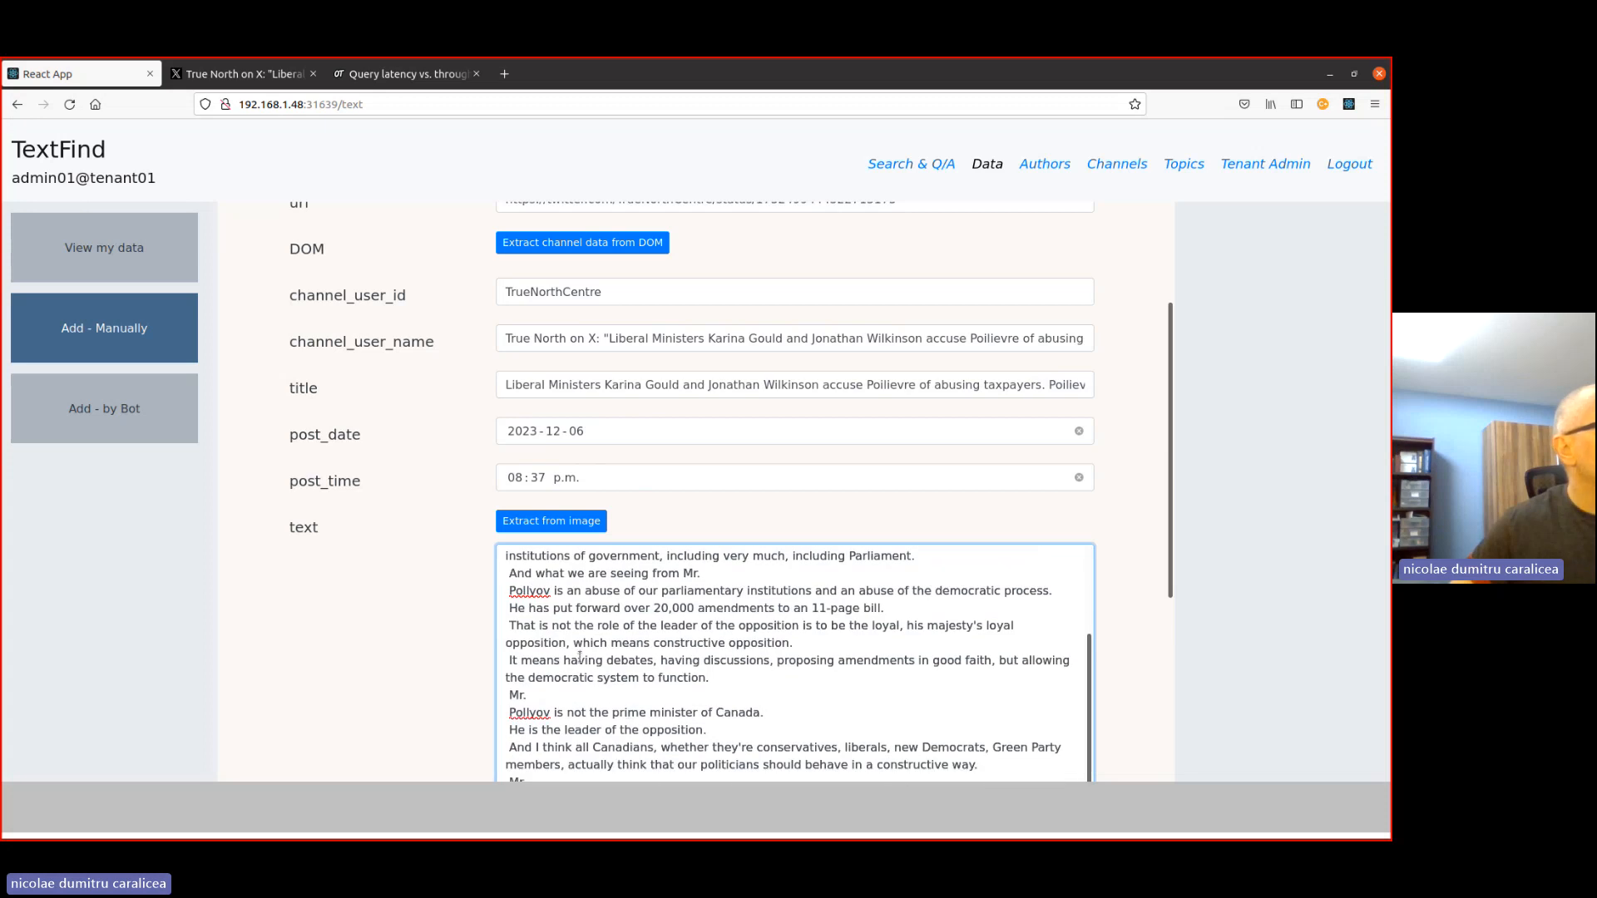
double_click(529, 589)
type("Poilievre")
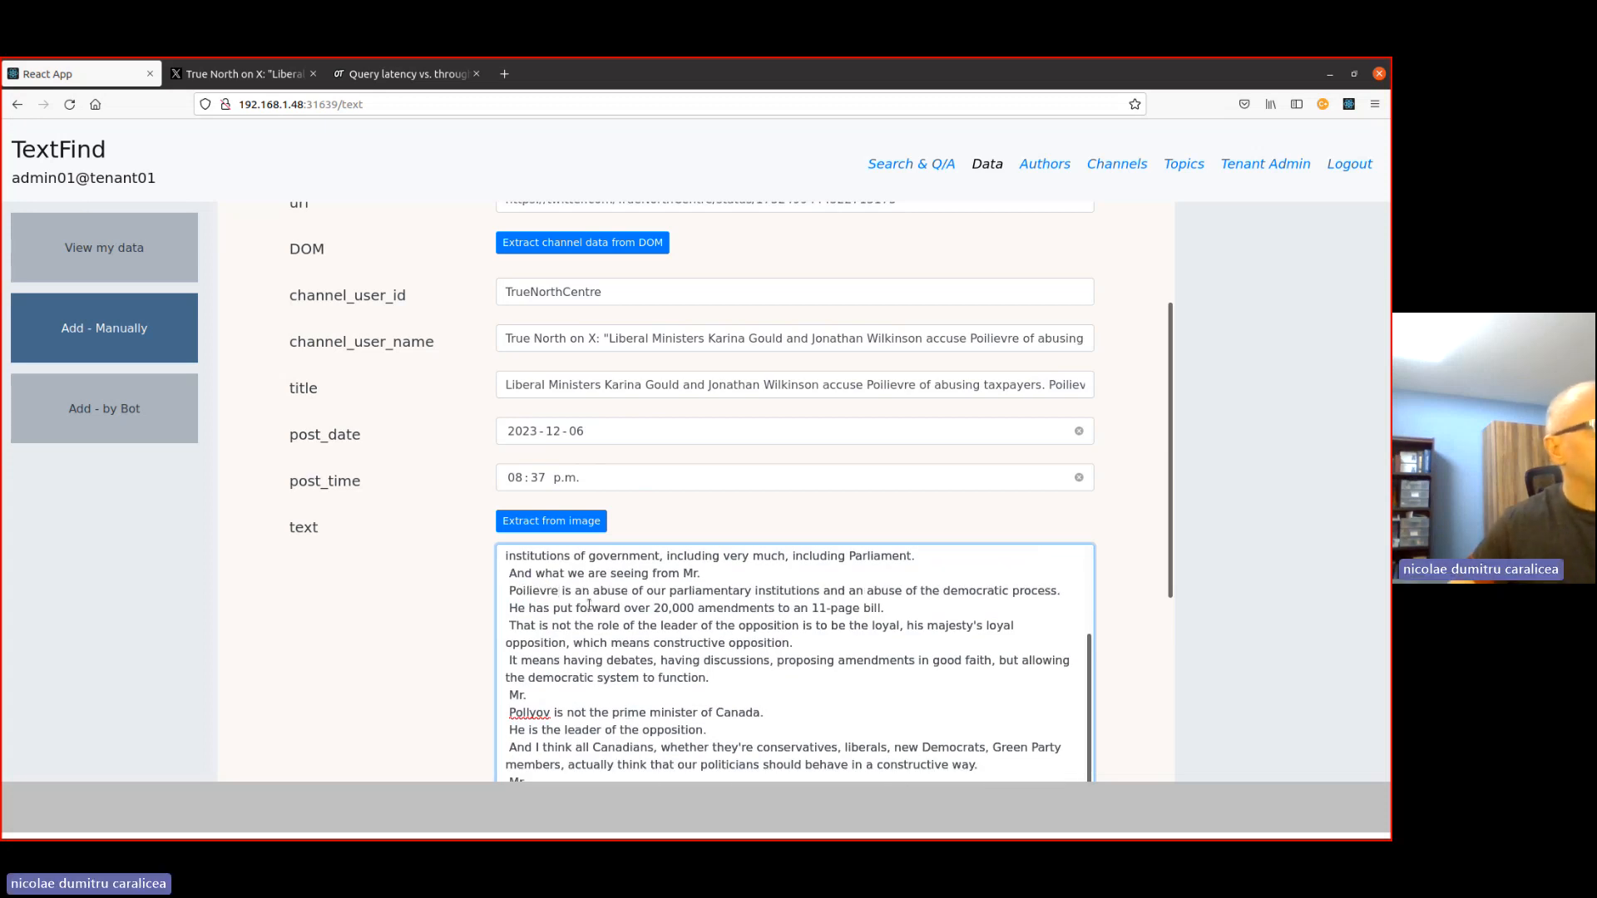
scroll(535, 697, "down", 1)
double_click(533, 686)
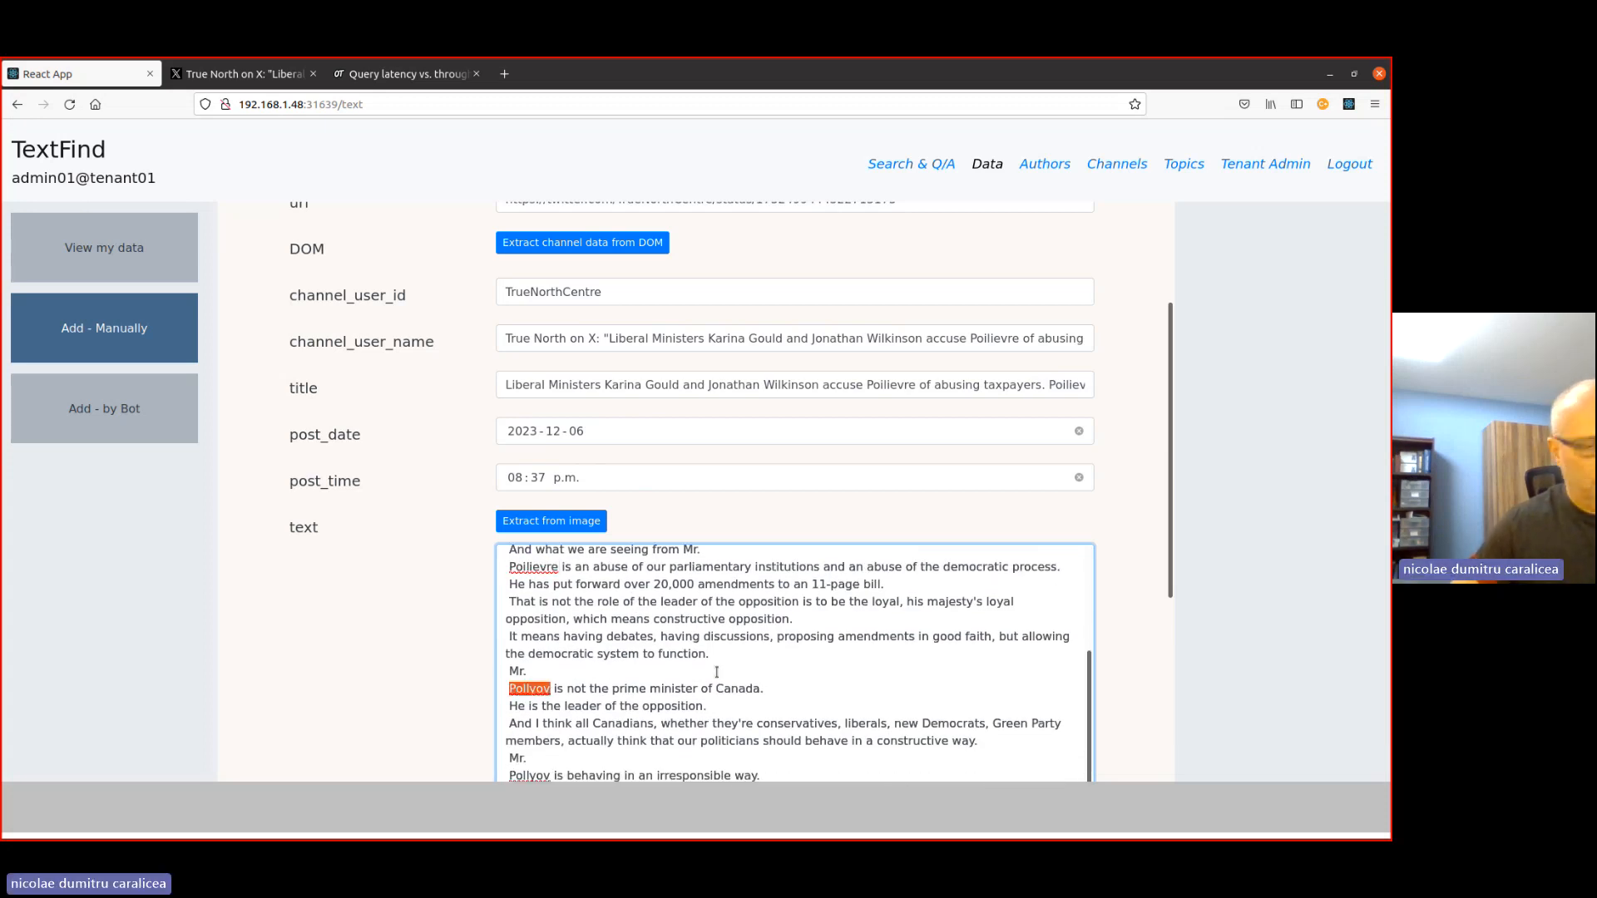
type("Poilievre")
scroll(615, 457, "down", 4)
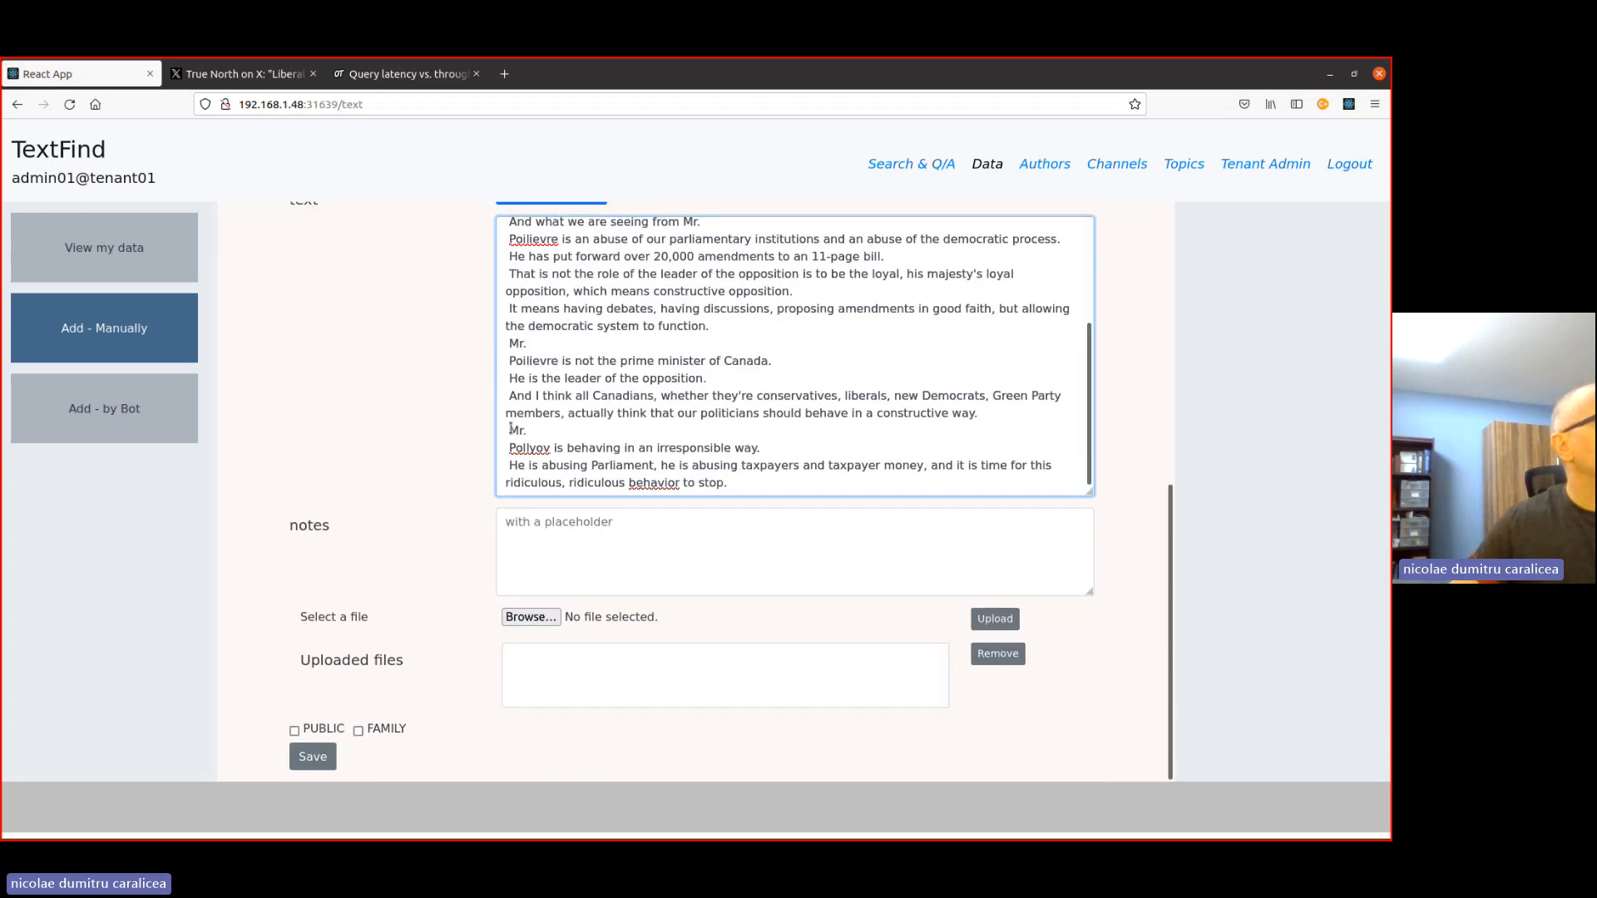
double_click(529, 448)
type("Poilievre")
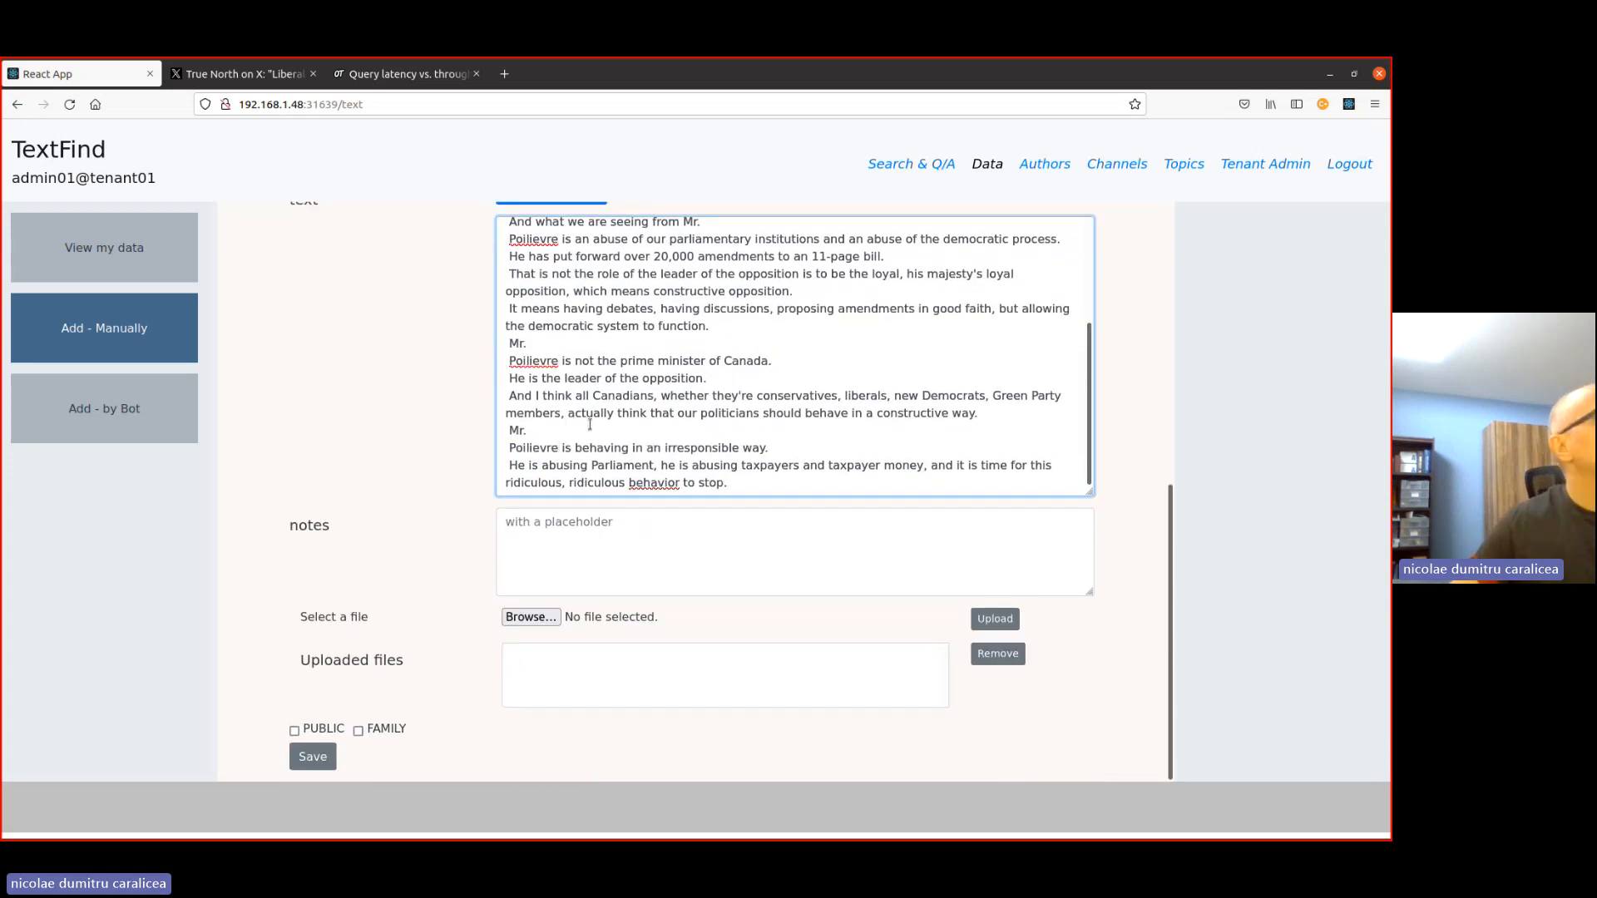
- Remove the line breaks between "Mr." and "Poilievre" in the last three places where the transcript splits them
key("Delete")
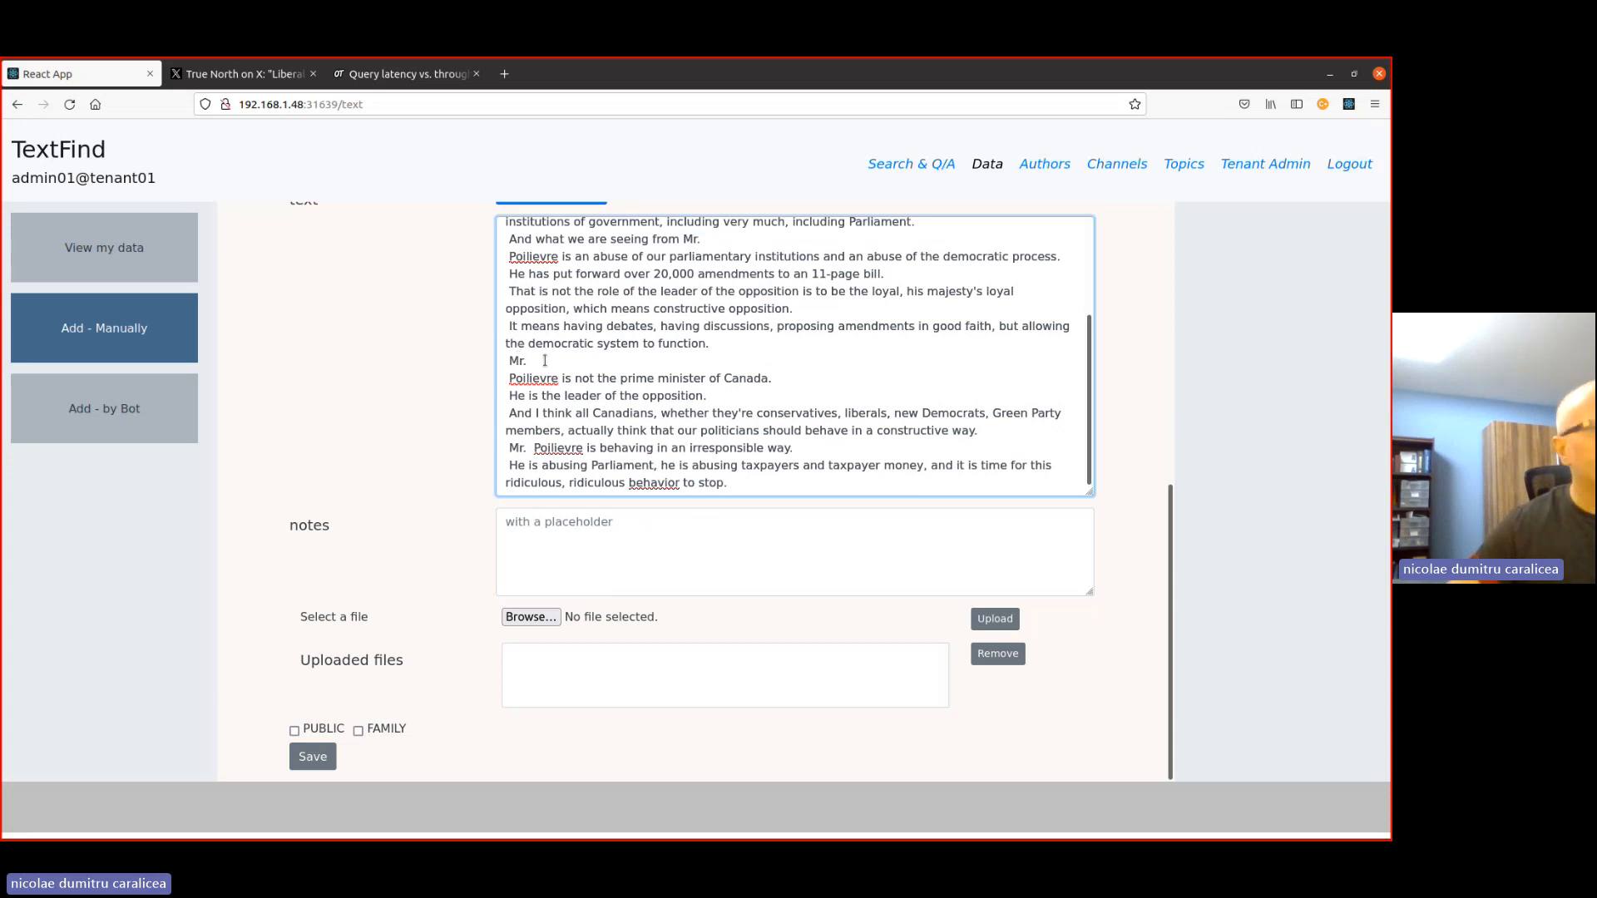
key("Delete")
scroll(658, 391, "up", 3)
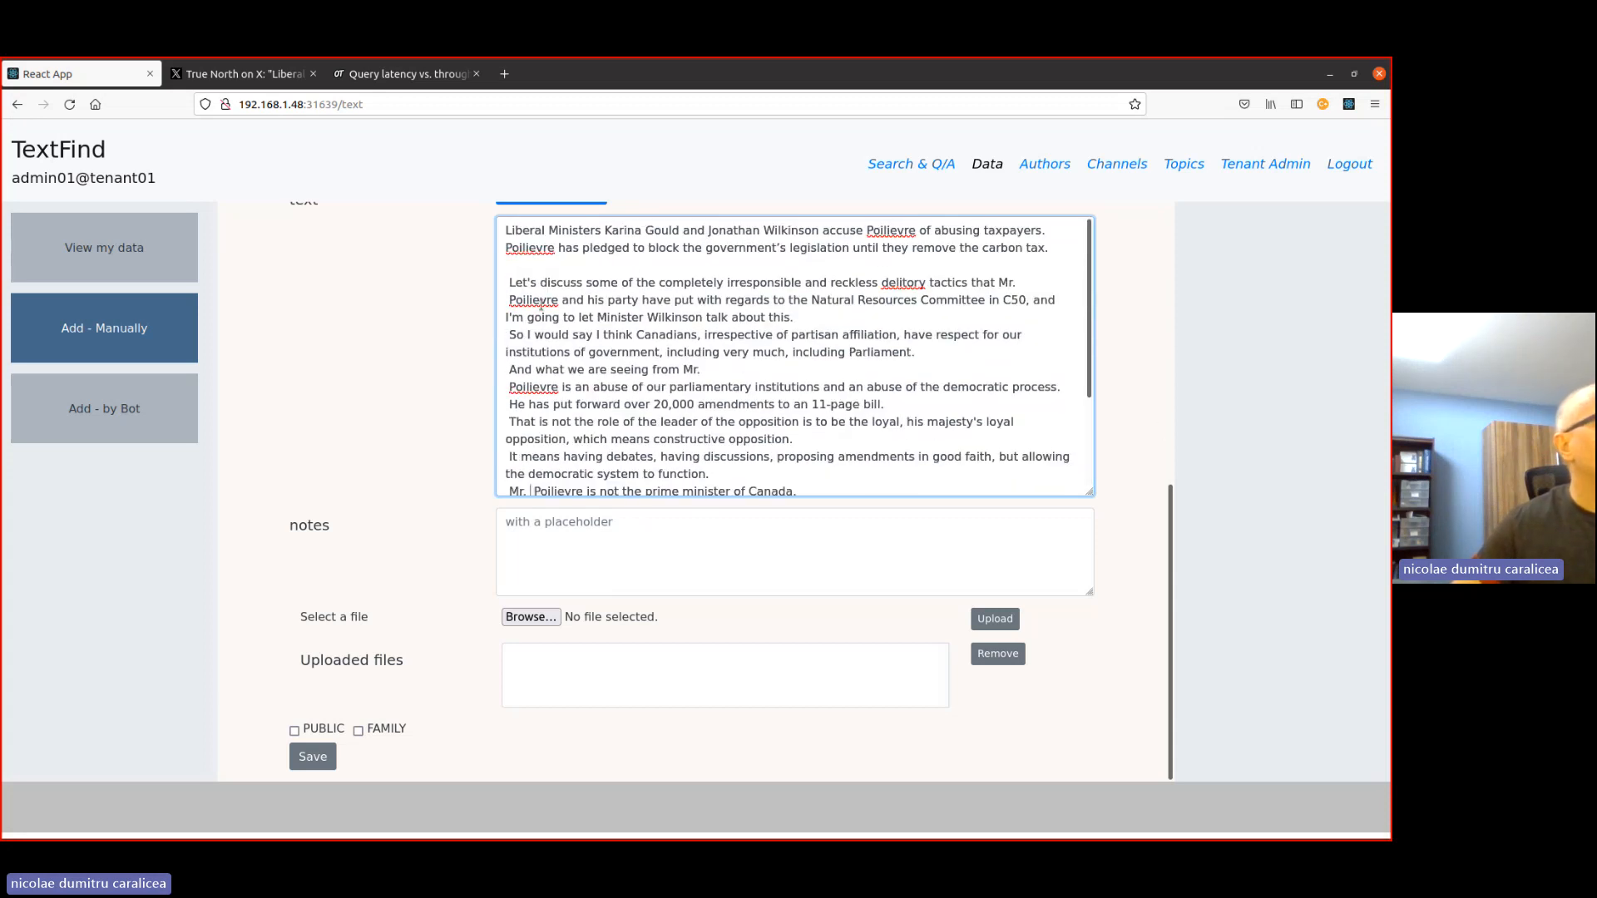
left_click(724, 370)
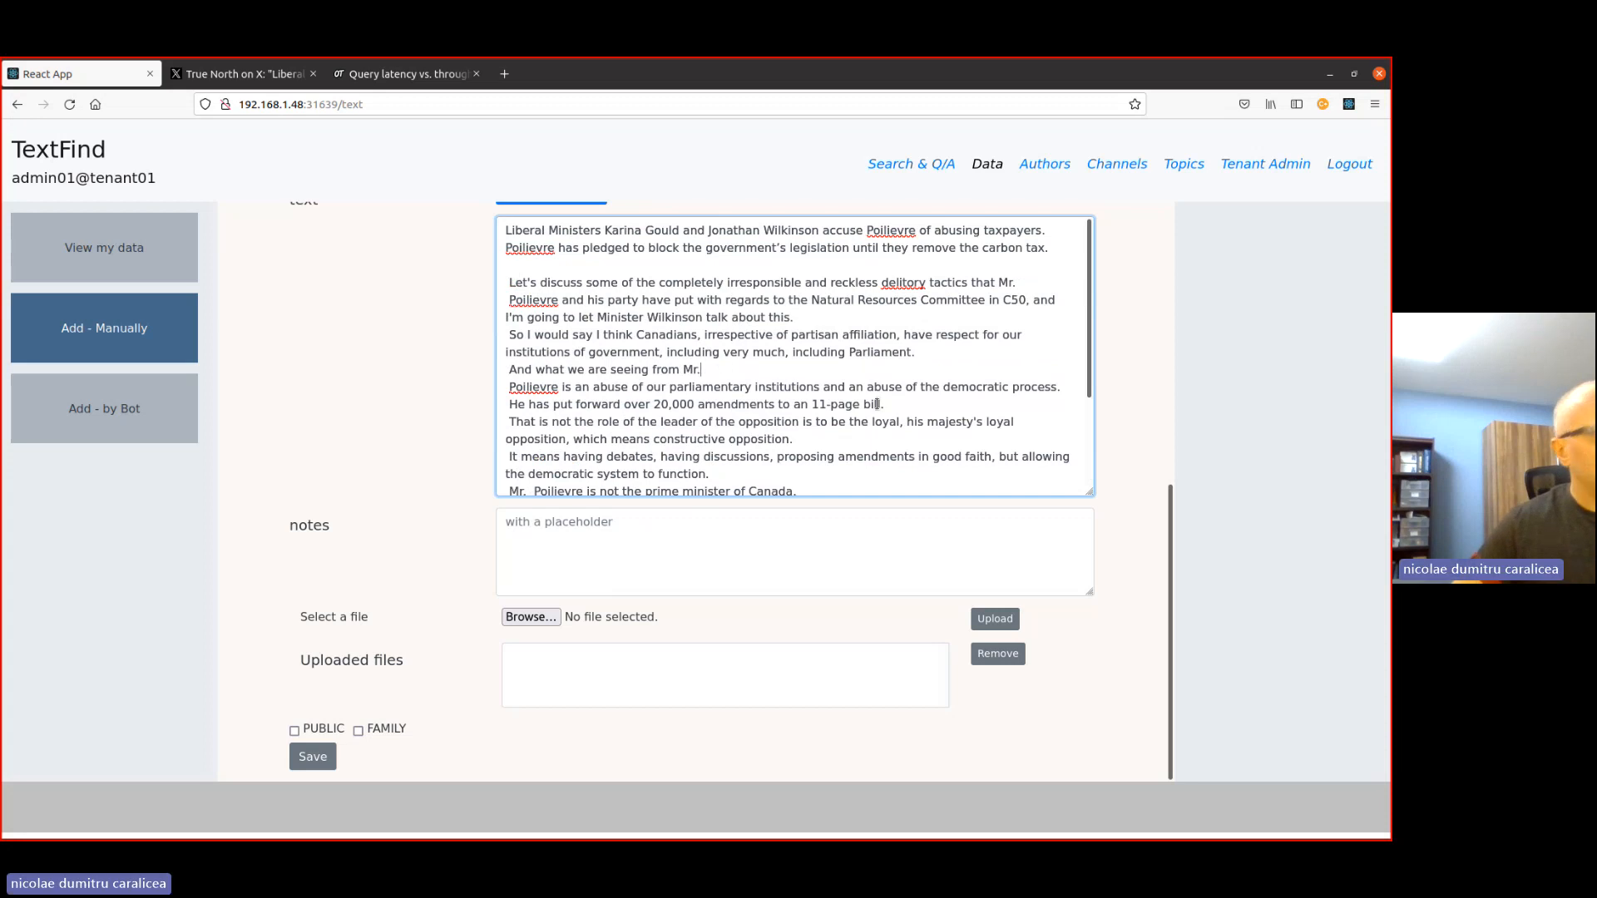
key("Delete")
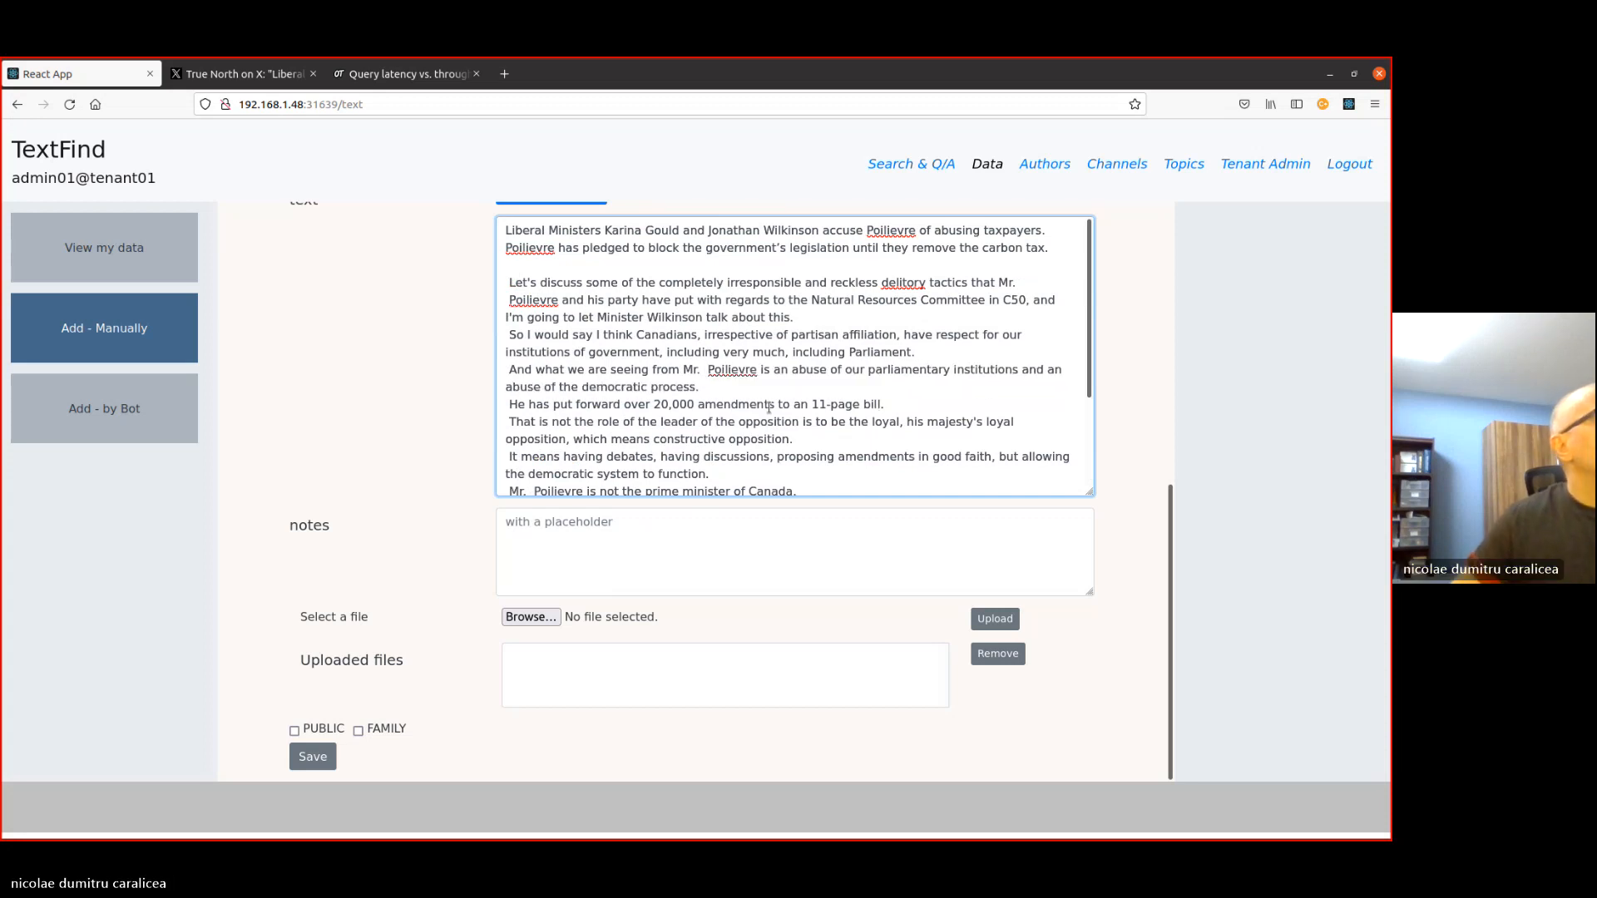
scroll(771, 407, "down", 3)
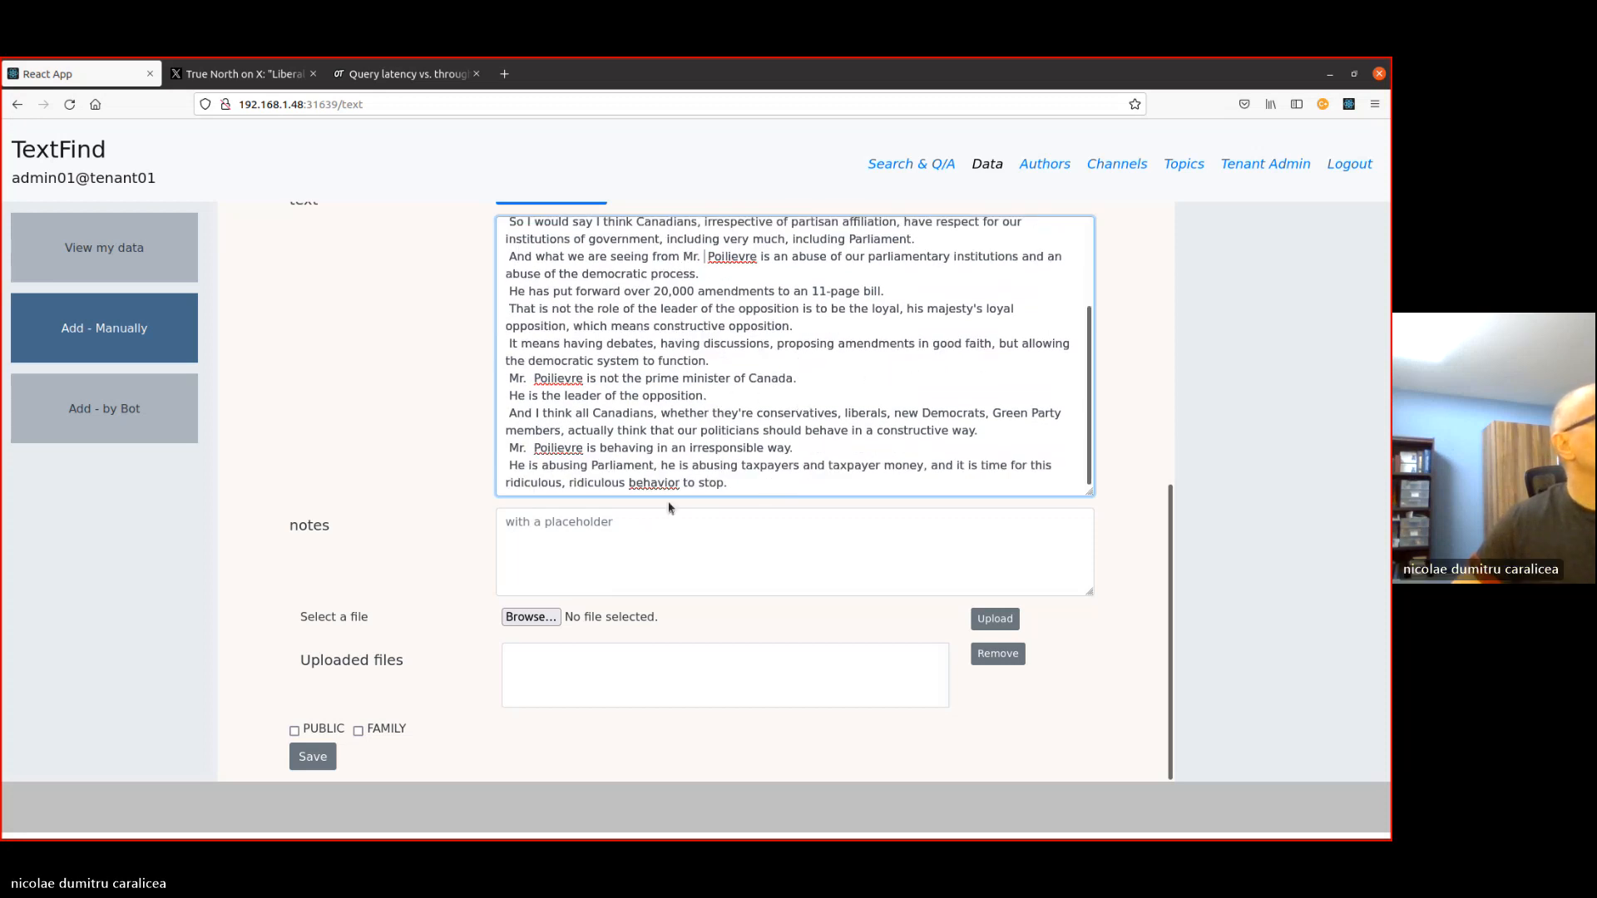
- Review the completed form fields, leave the notes empty, and save the manual entry
left_click(673, 529)
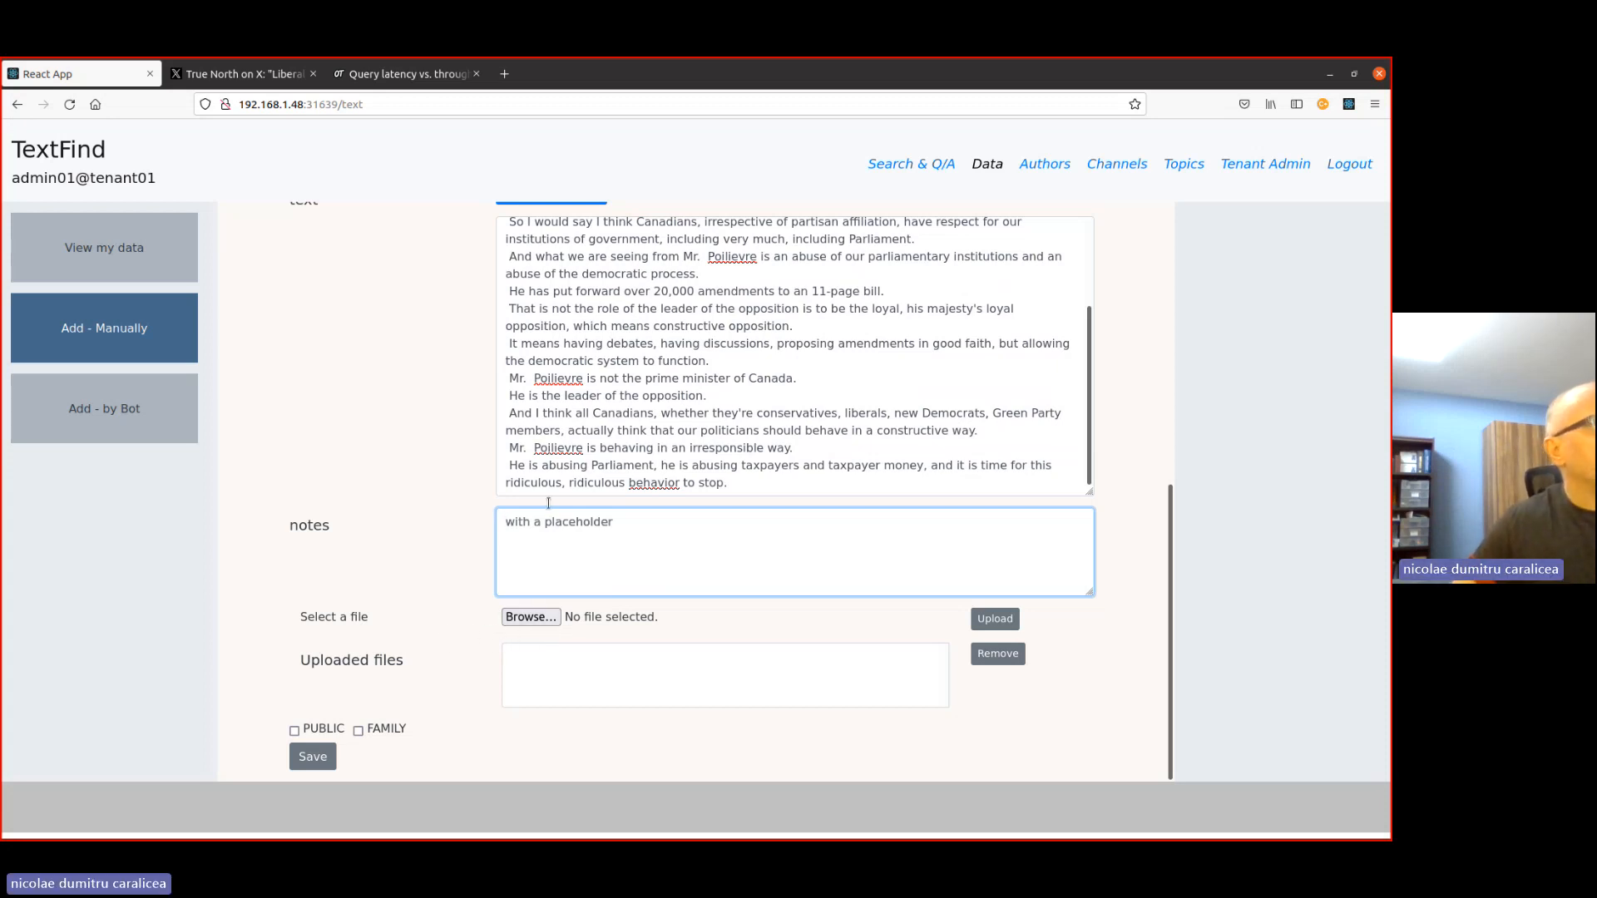
scroll(548, 491, "up", 10)
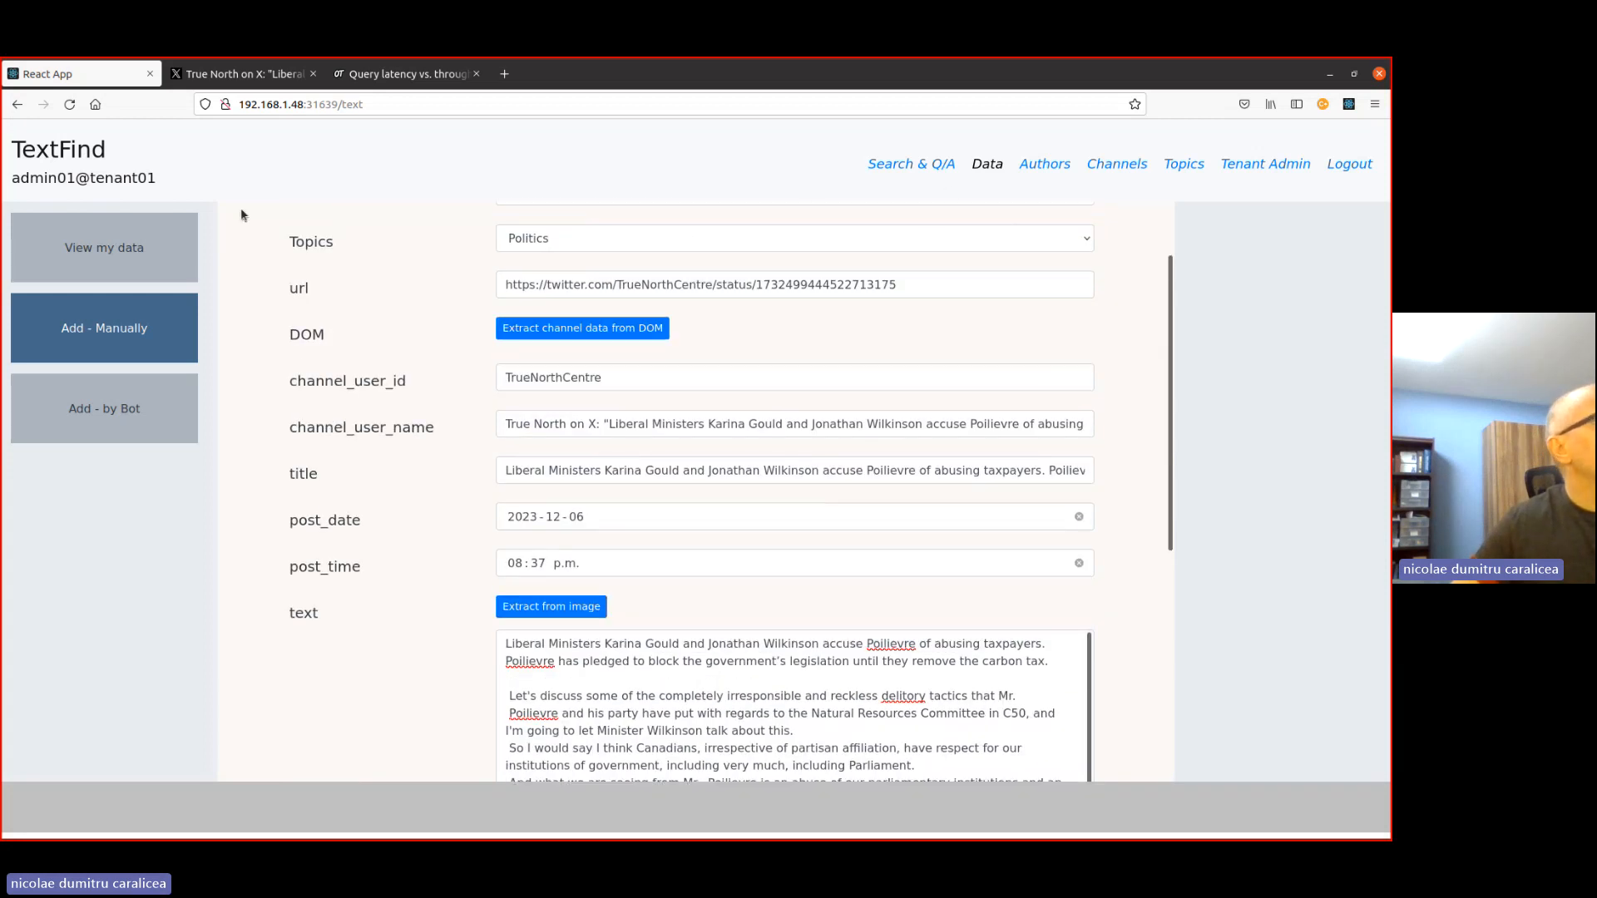
scroll(781, 424, "down", 4)
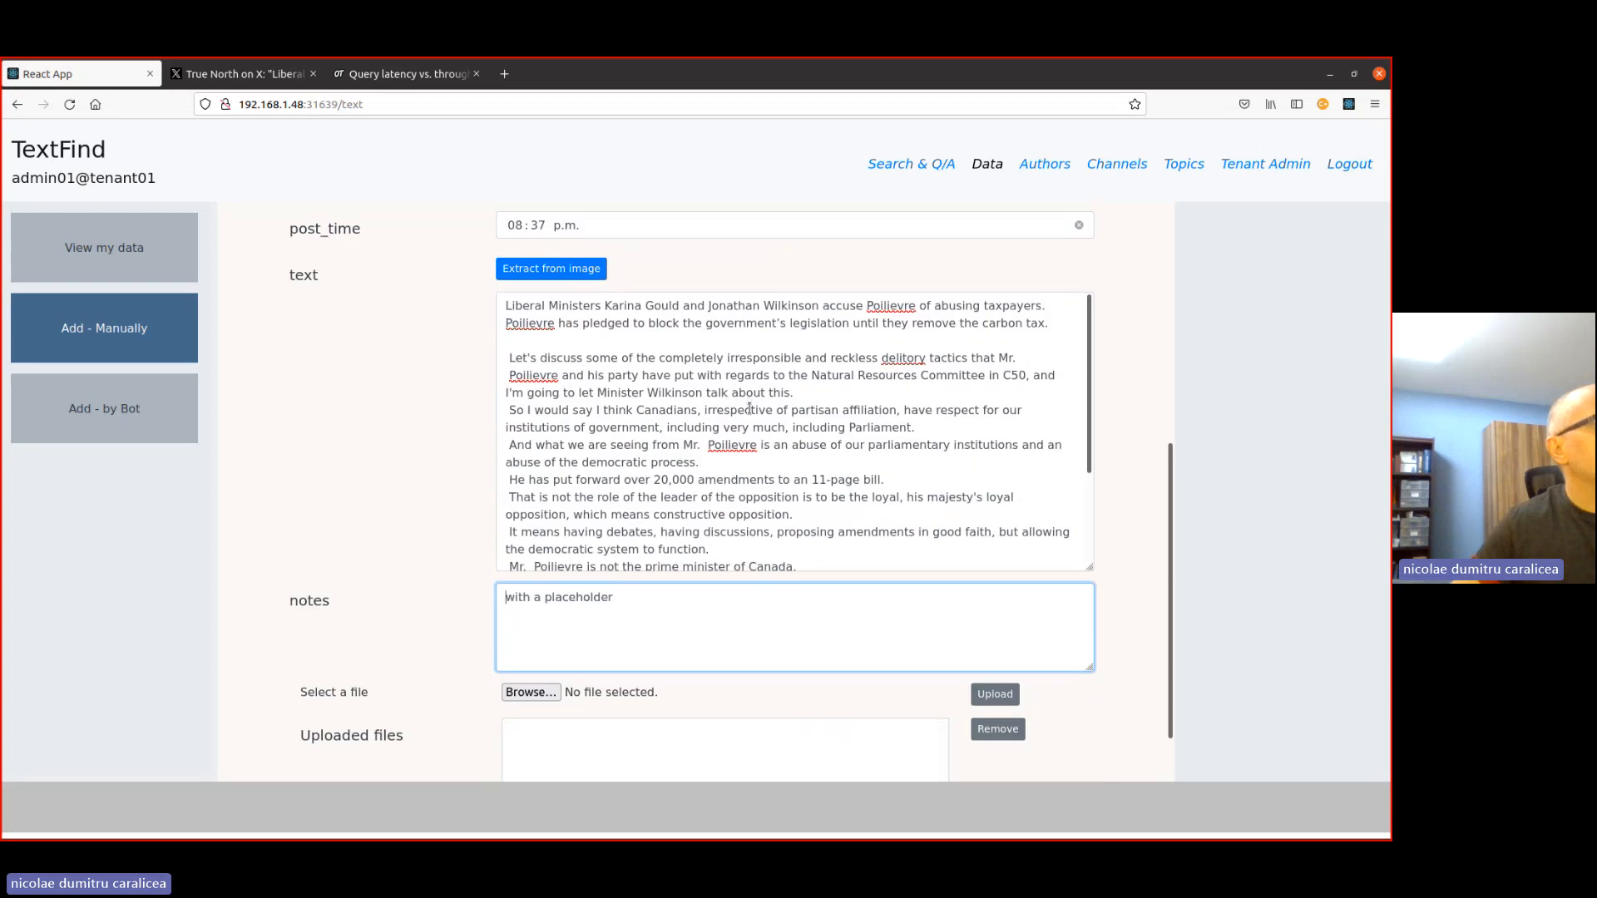
scroll(750, 408, "down", 1)
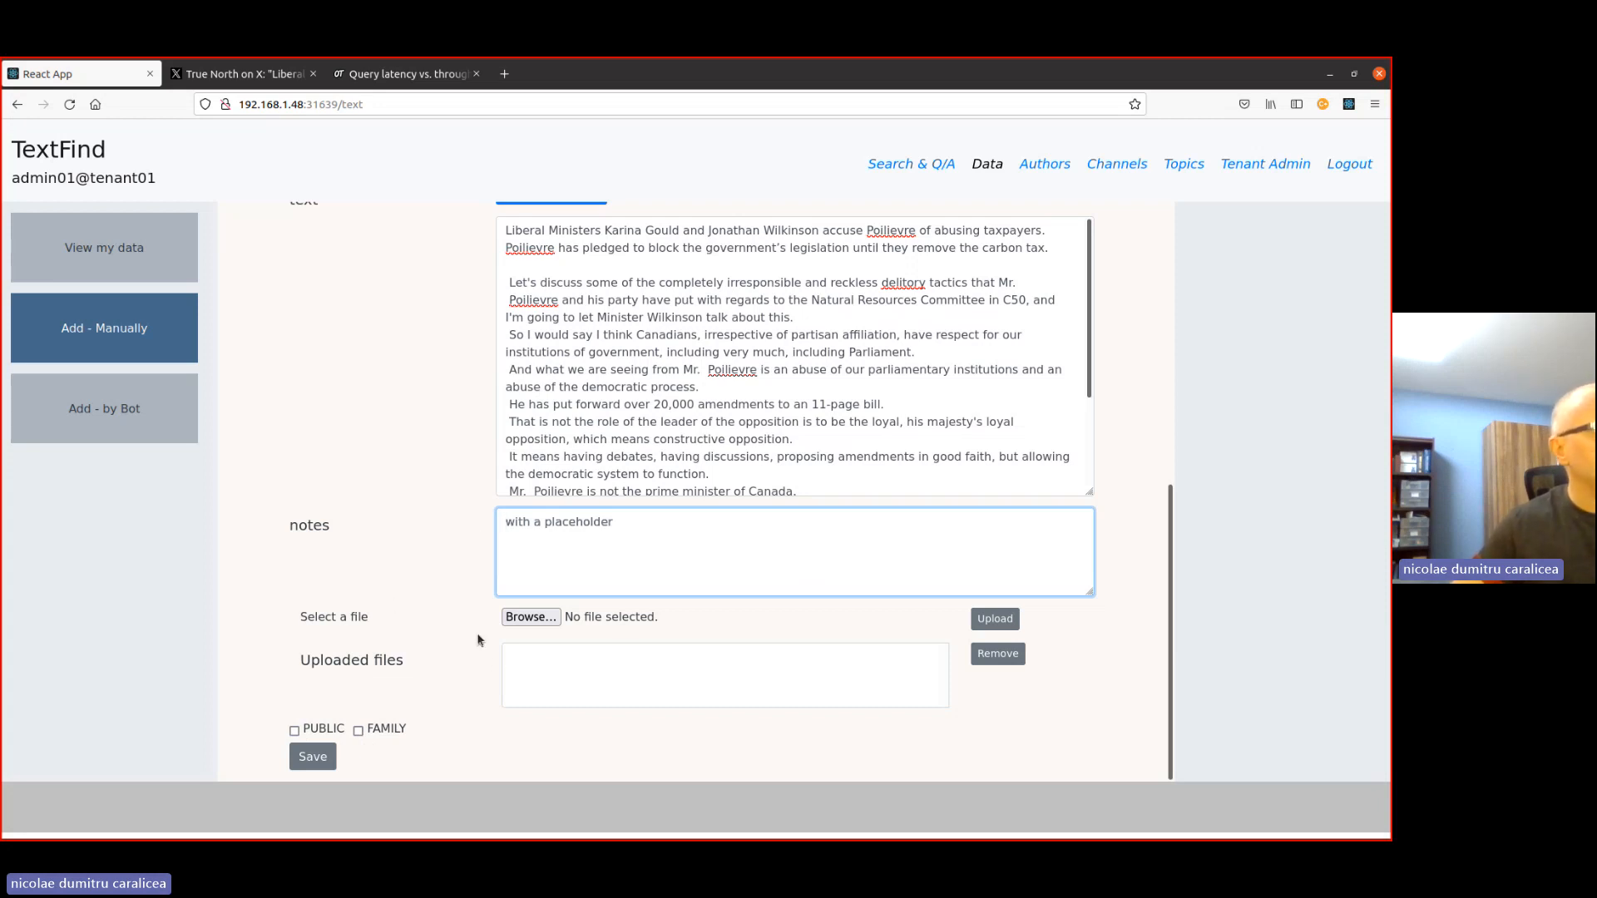
left_click(312, 757)
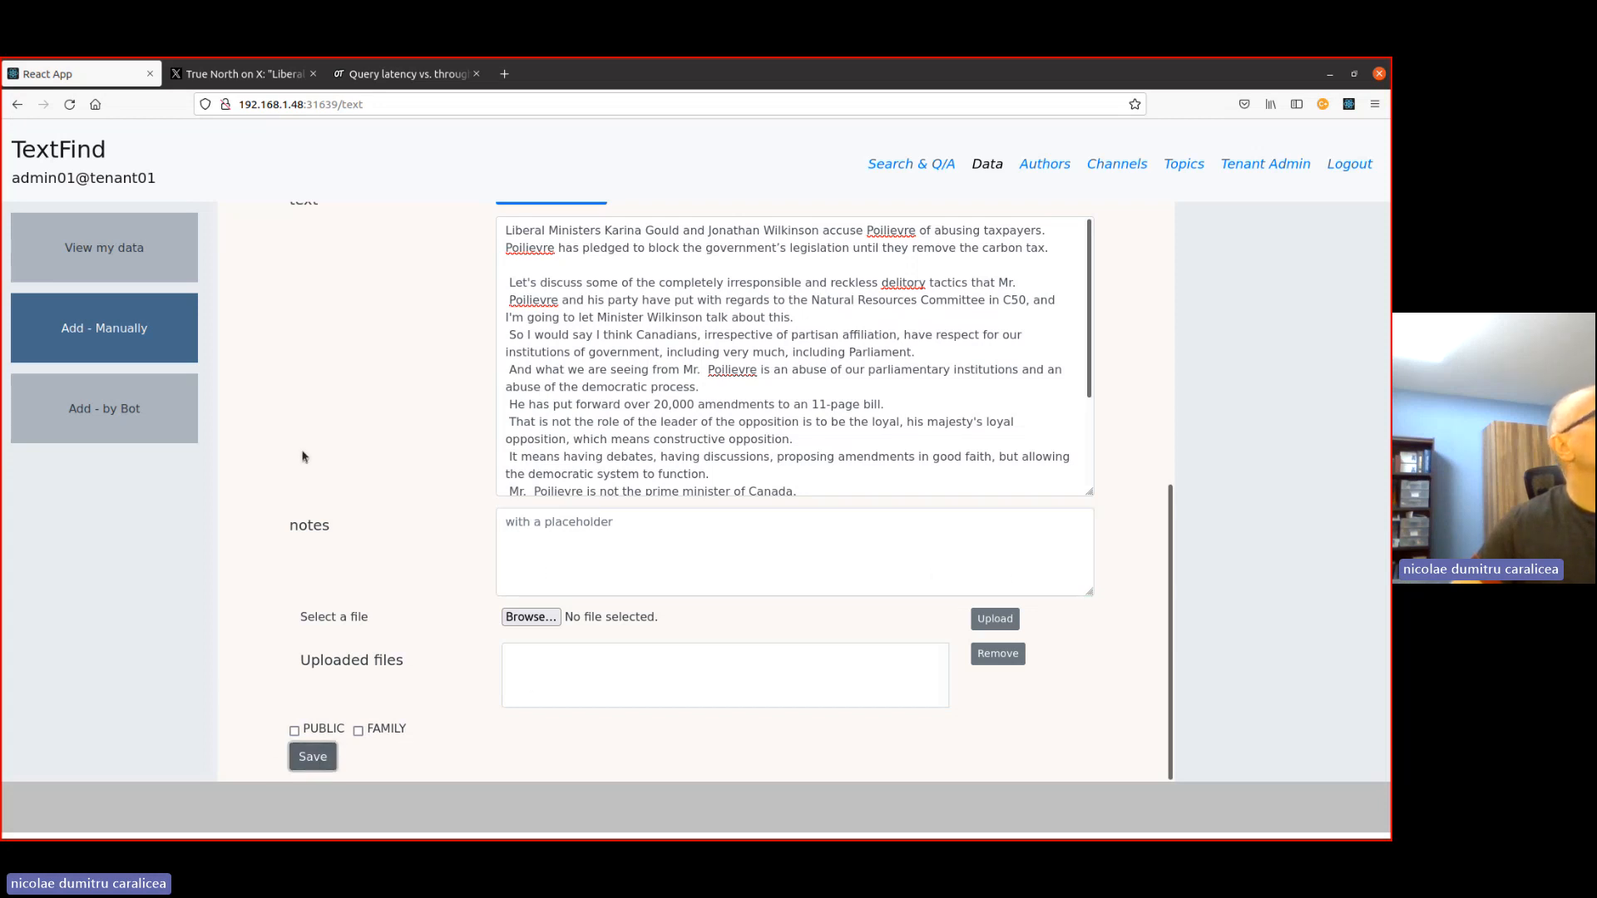
- Open the newly saved TrueNorthCentre entry from the stored data list and view its text
scroll(306, 449, "up", 2)
left_click(73, 243)
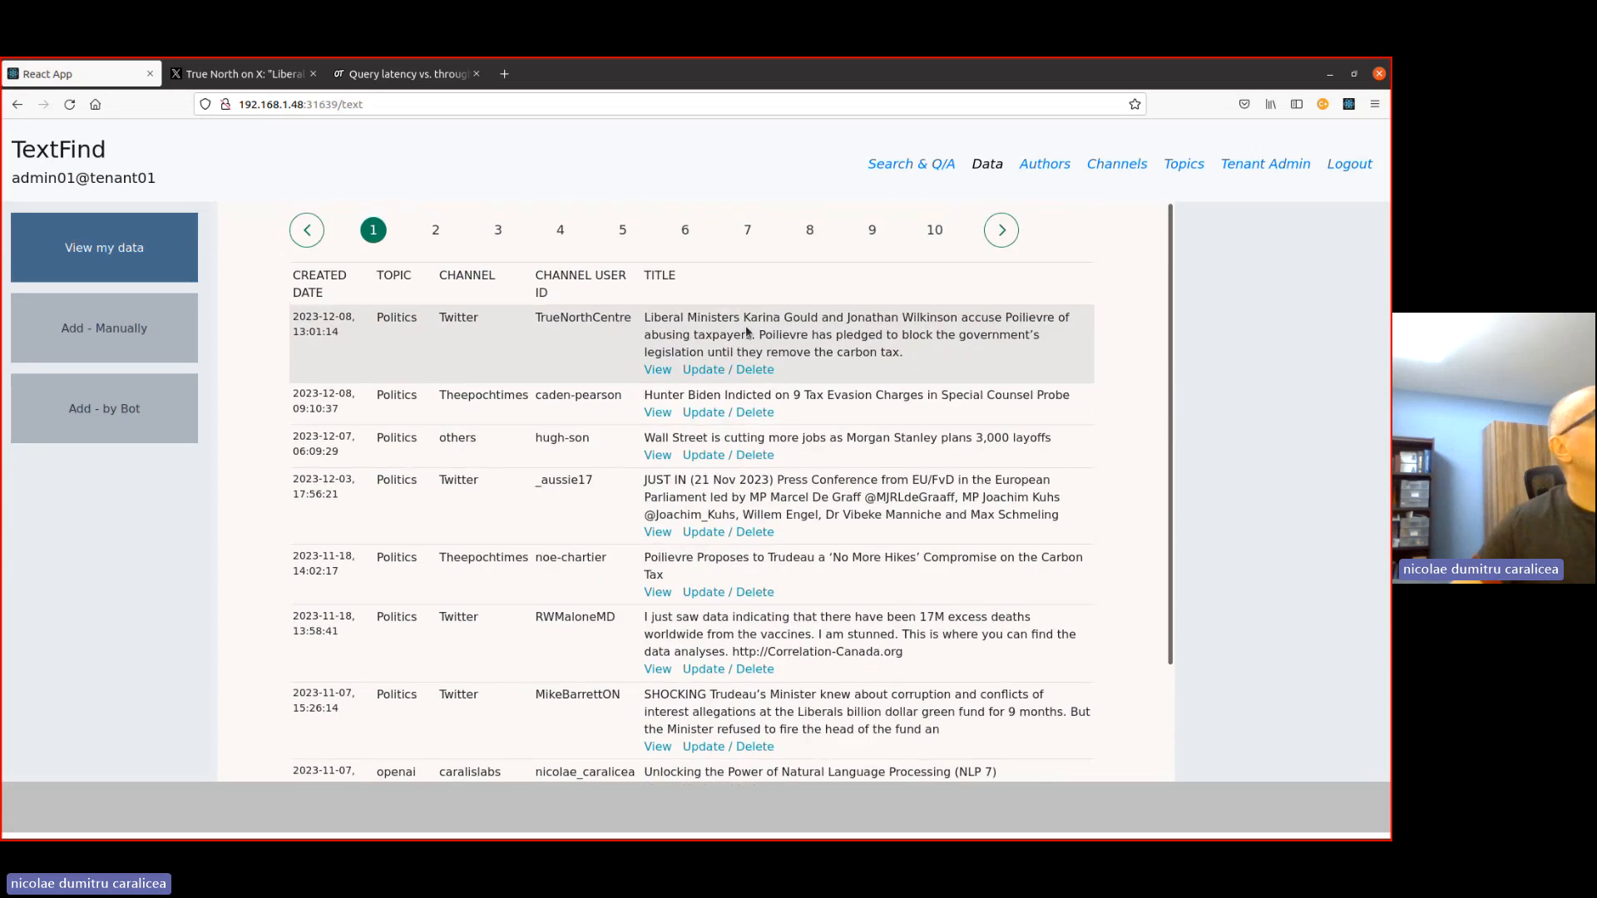
left_click(660, 374)
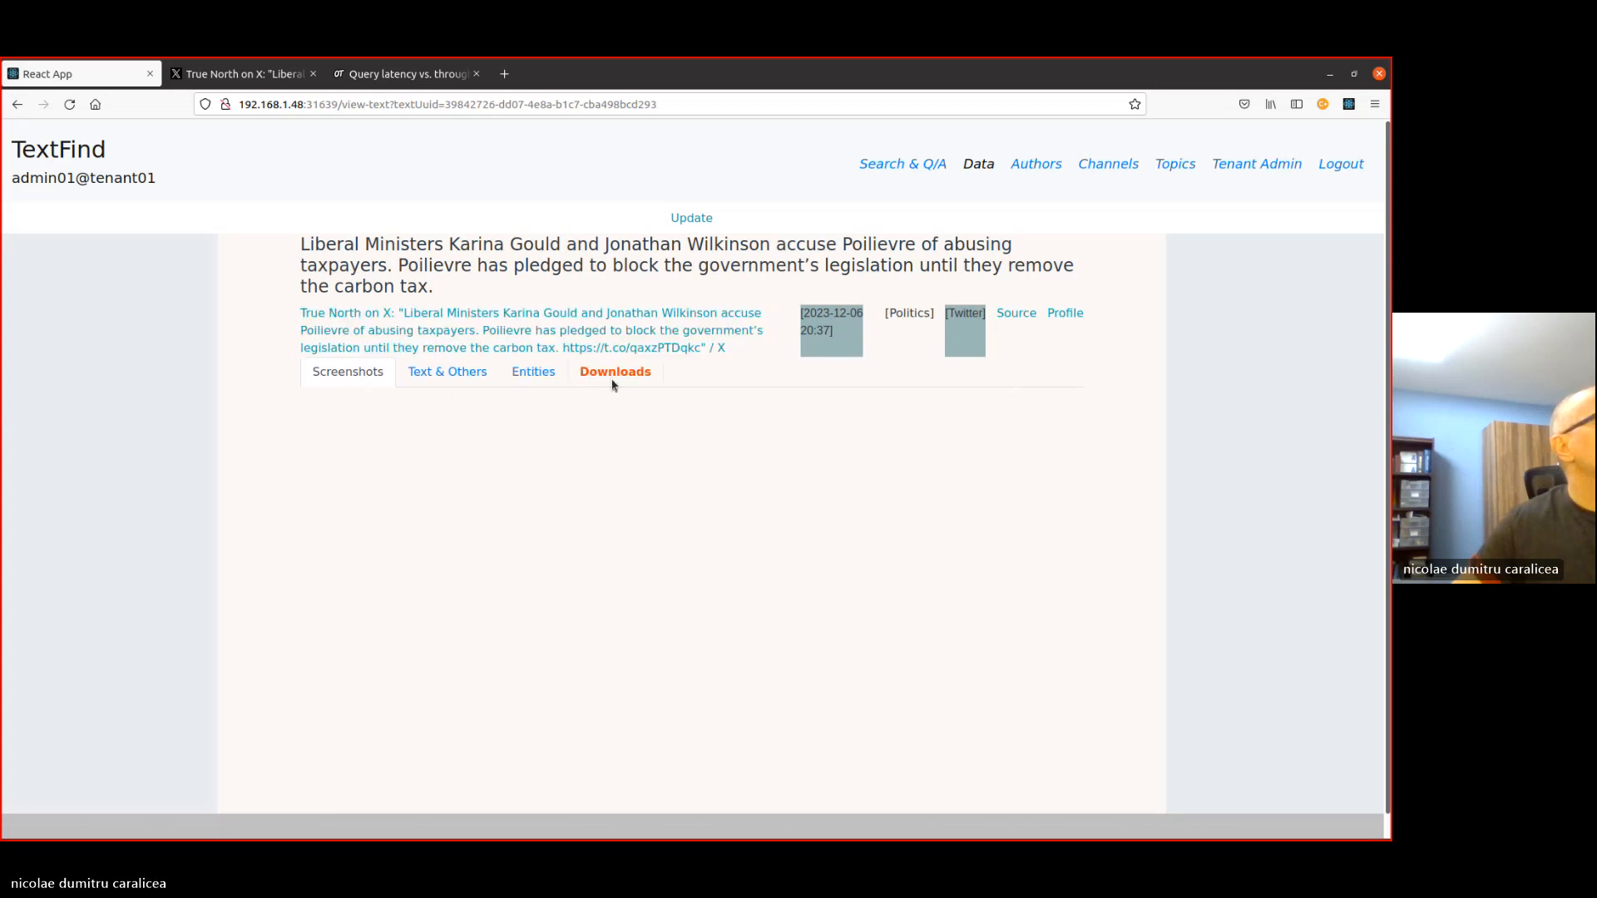
left_click(463, 373)
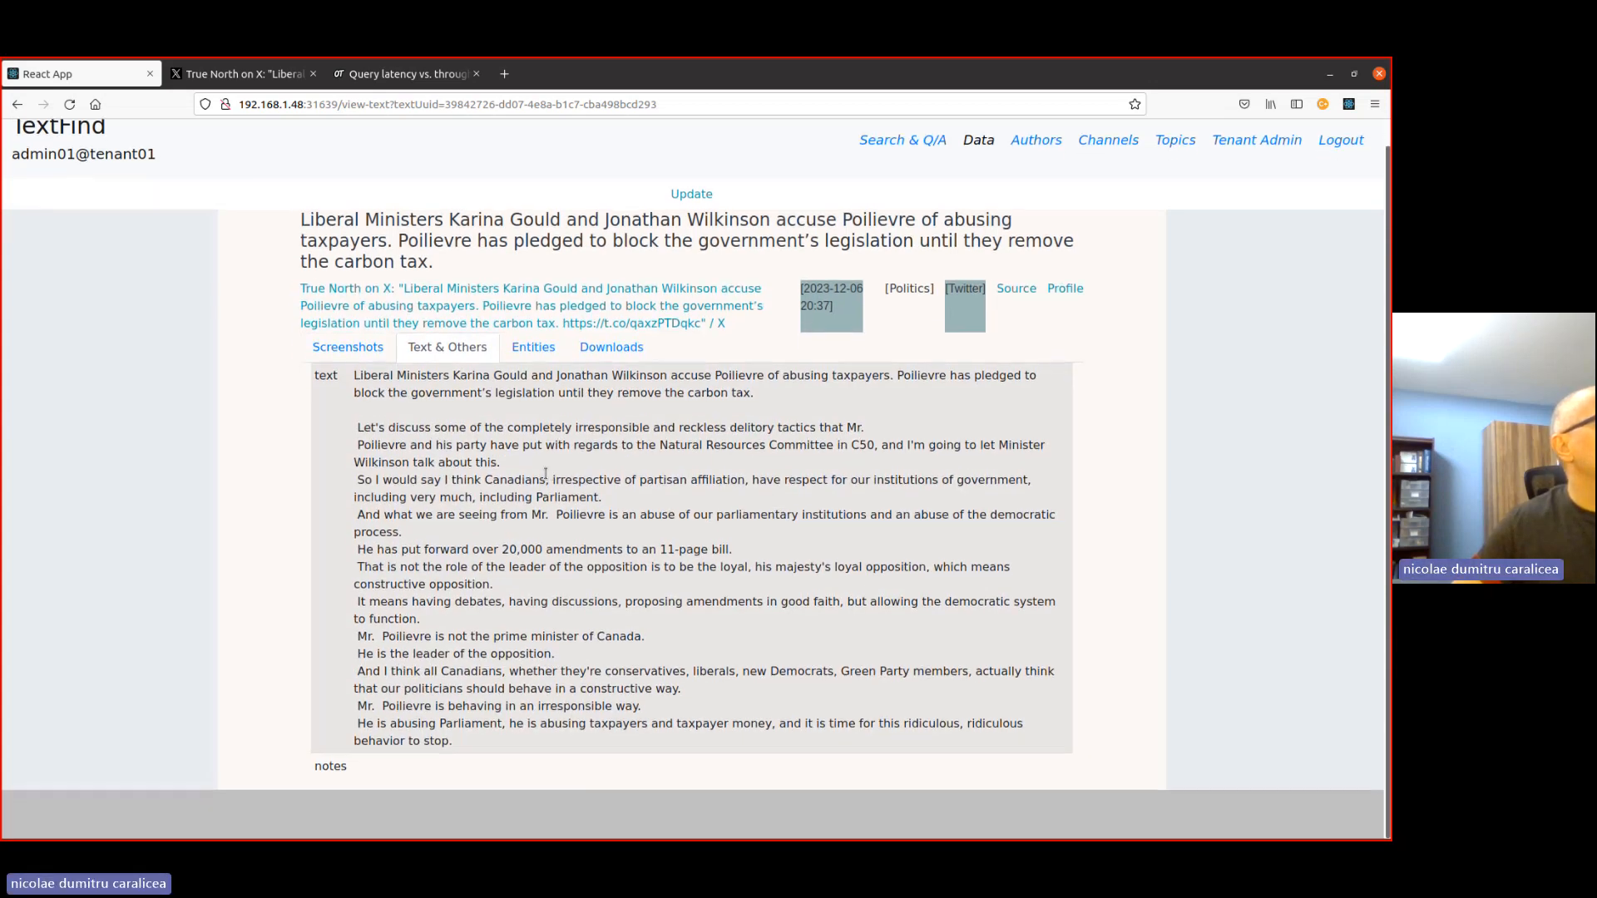
- Choose Poilievre from the entry's extracted entities and open the findings for that entity
left_click(544, 372)
left_click(409, 400)
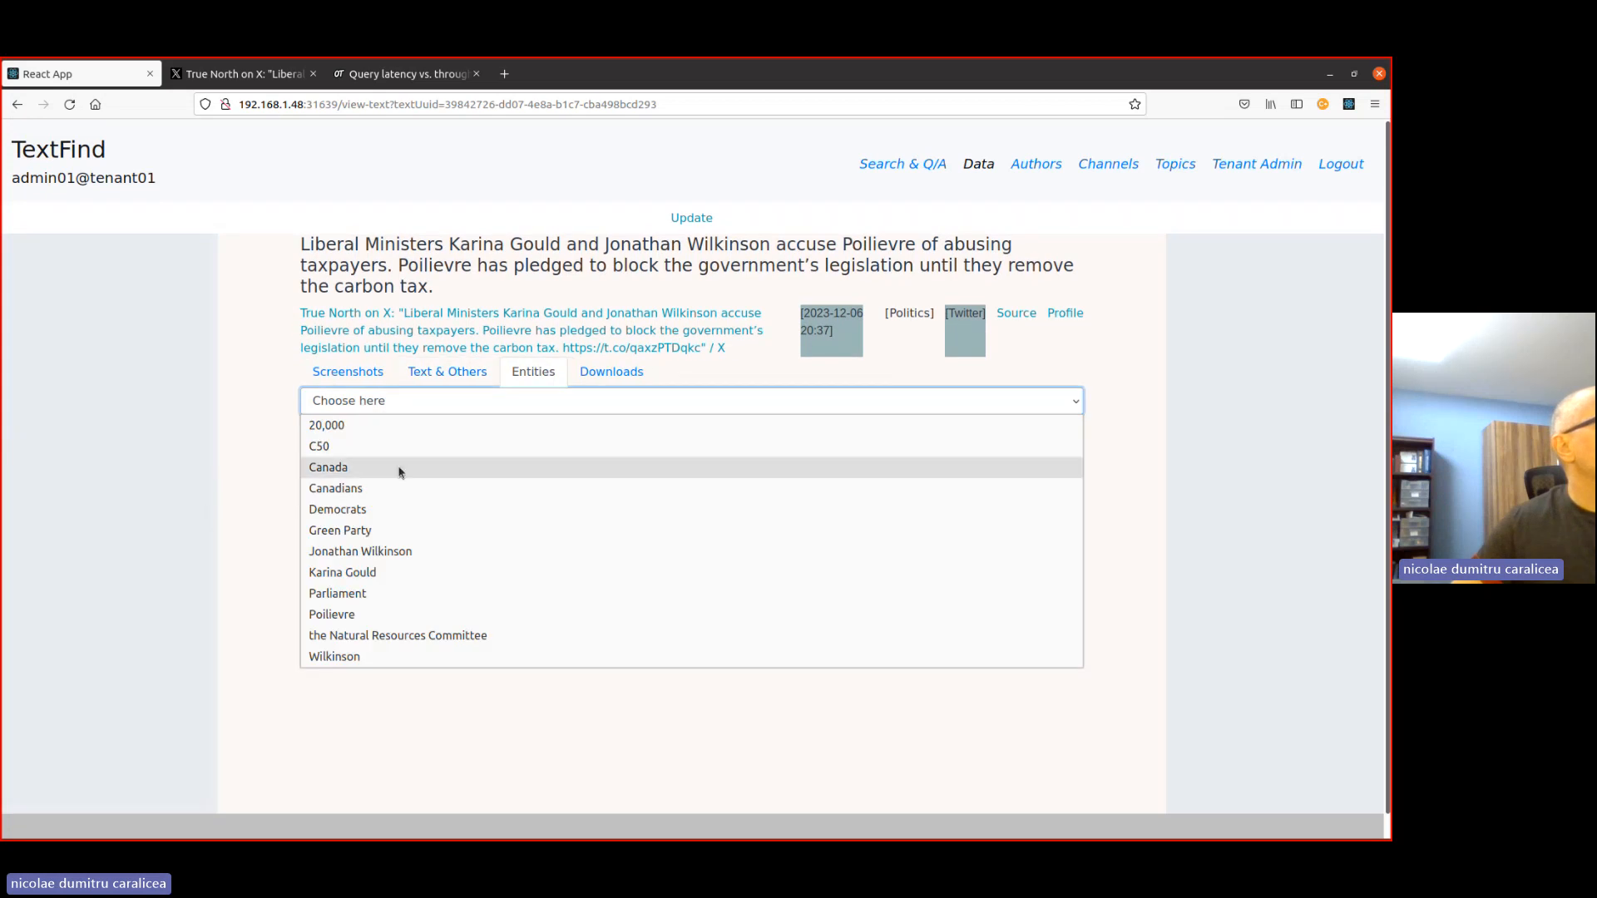
left_click(329, 615)
left_click(326, 434)
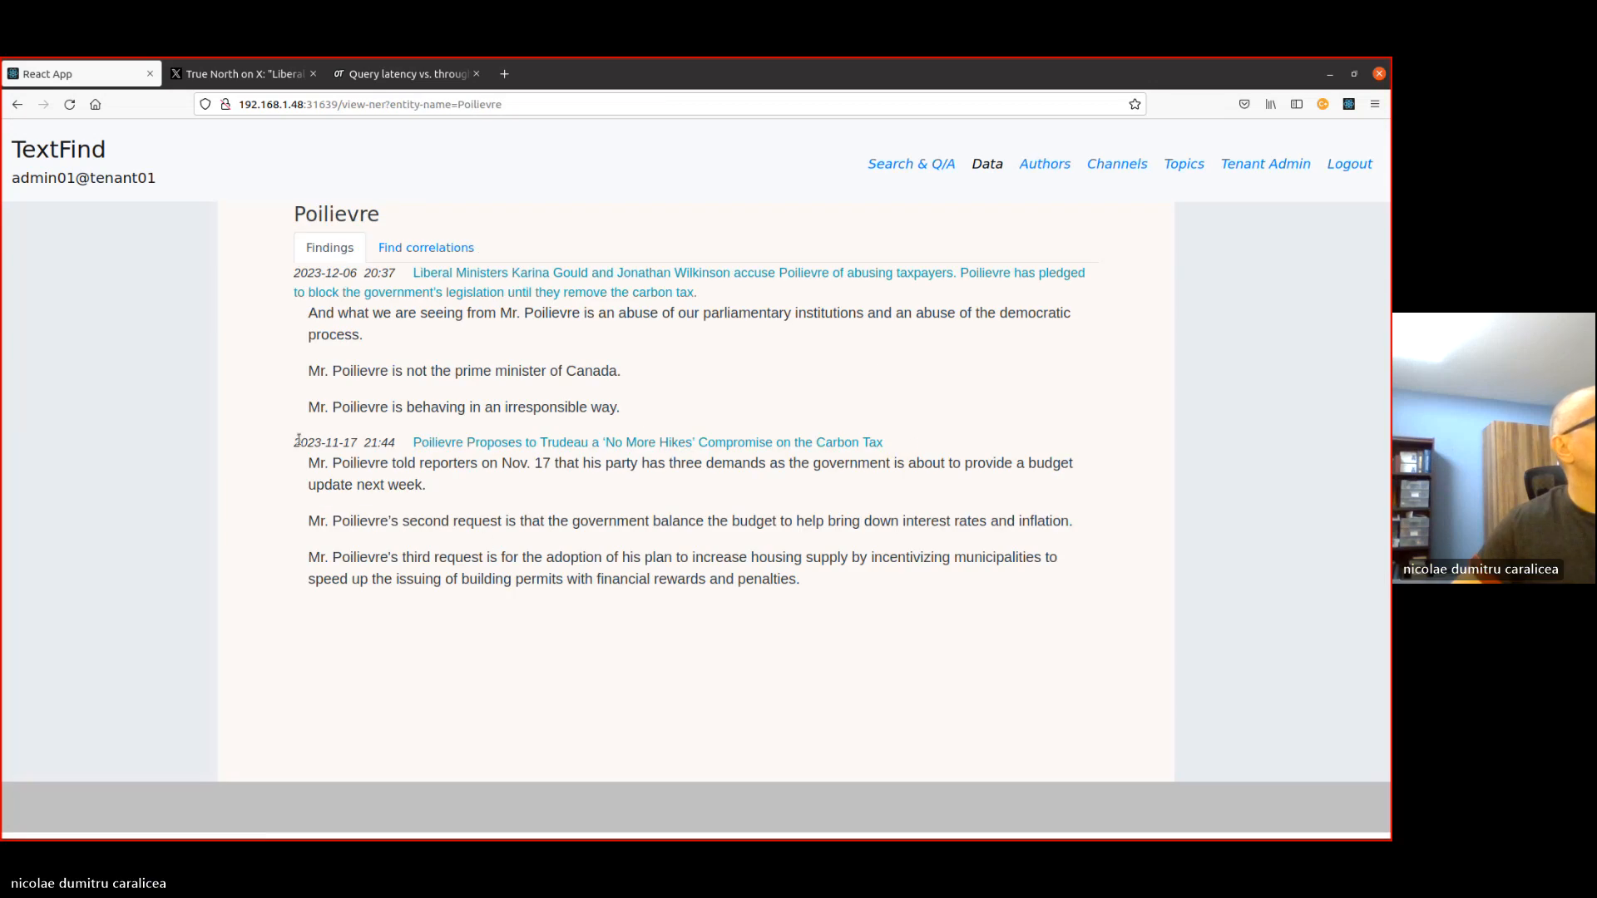
- Open the correlations for Poilievre and view the related passages for the entities Poilievre and Guilbeault Talking
left_click(426, 248)
left_click(400, 437)
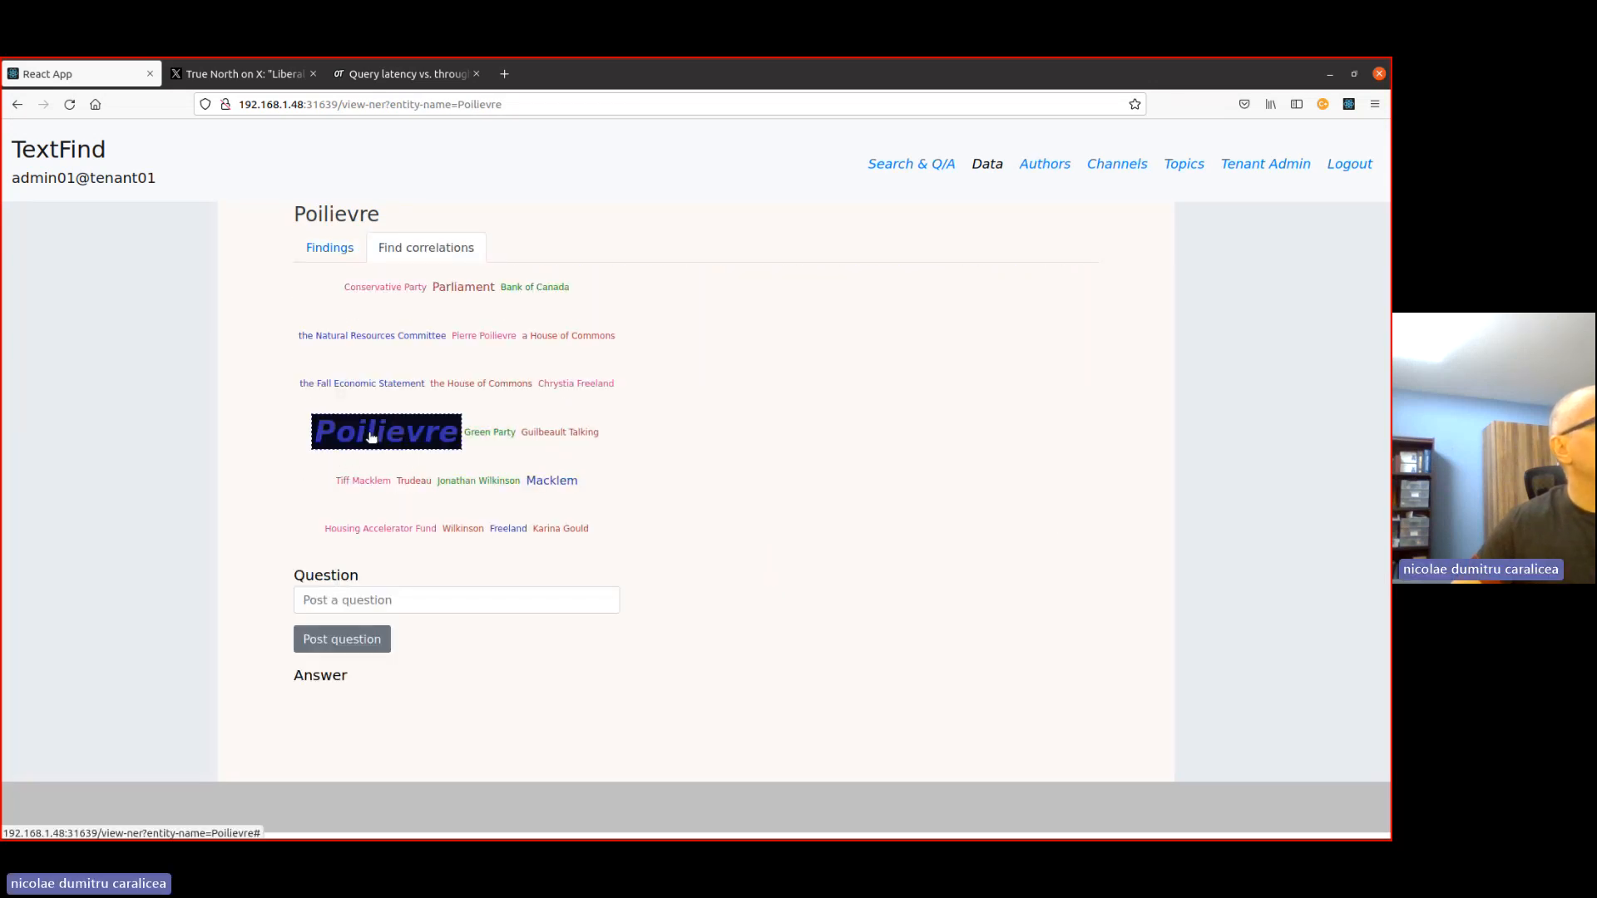
left_click(549, 432)
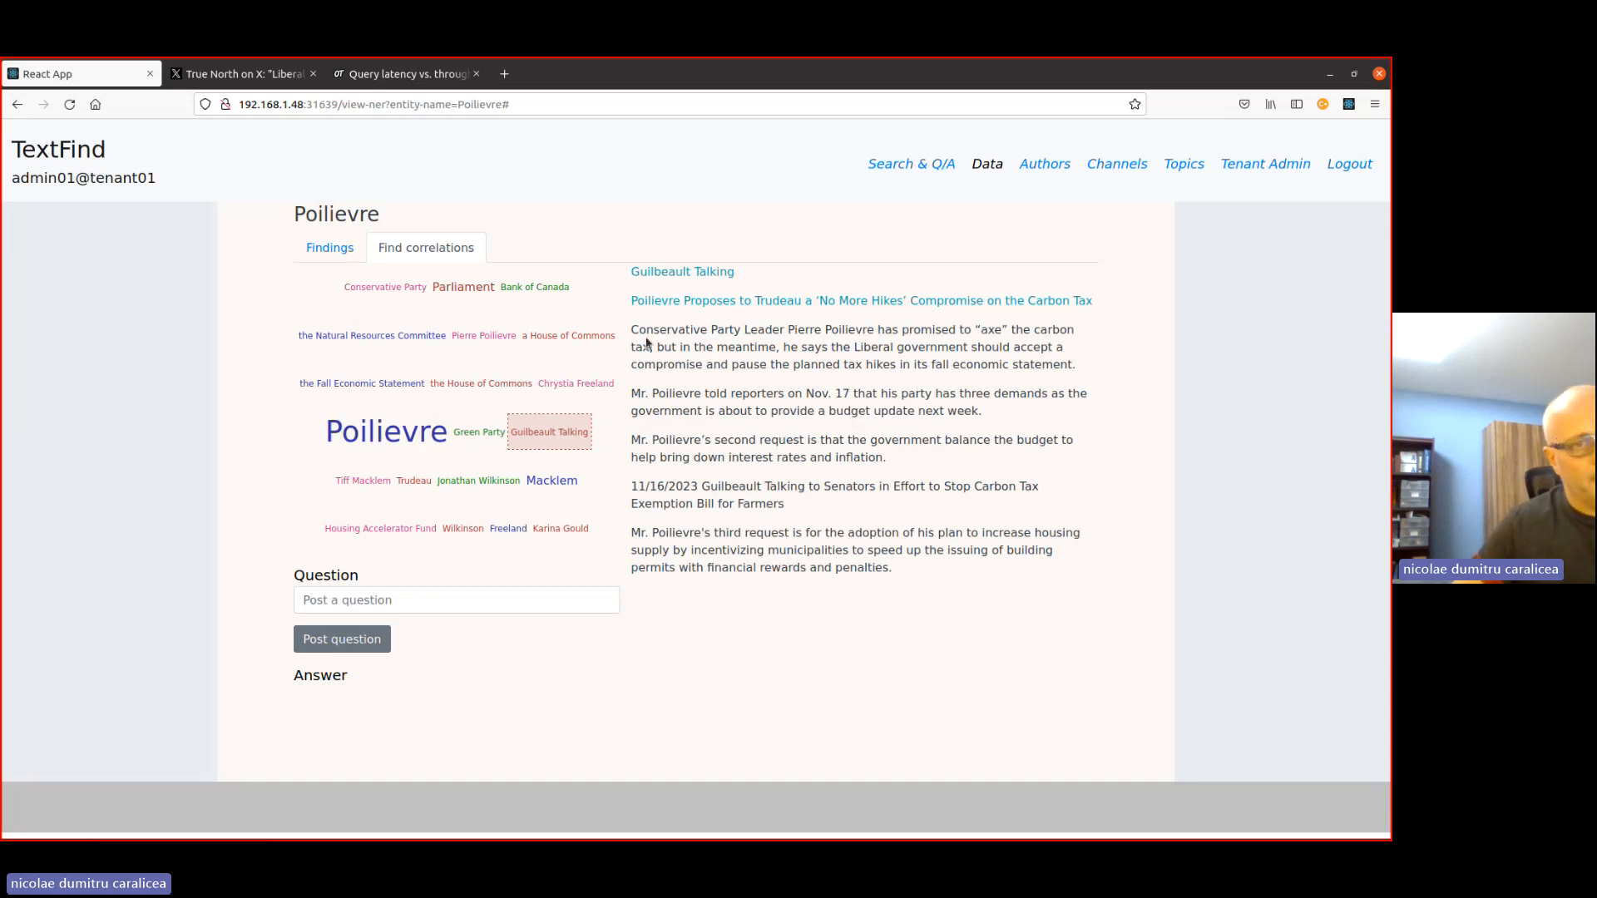
- Open Search & Q/A in TextFind and copy "Liberal Ministers Karina Gould and Jonathan Wilkinson accuse Poilievre of abusing taxpayers" from the True North post on X
left_click(905, 164)
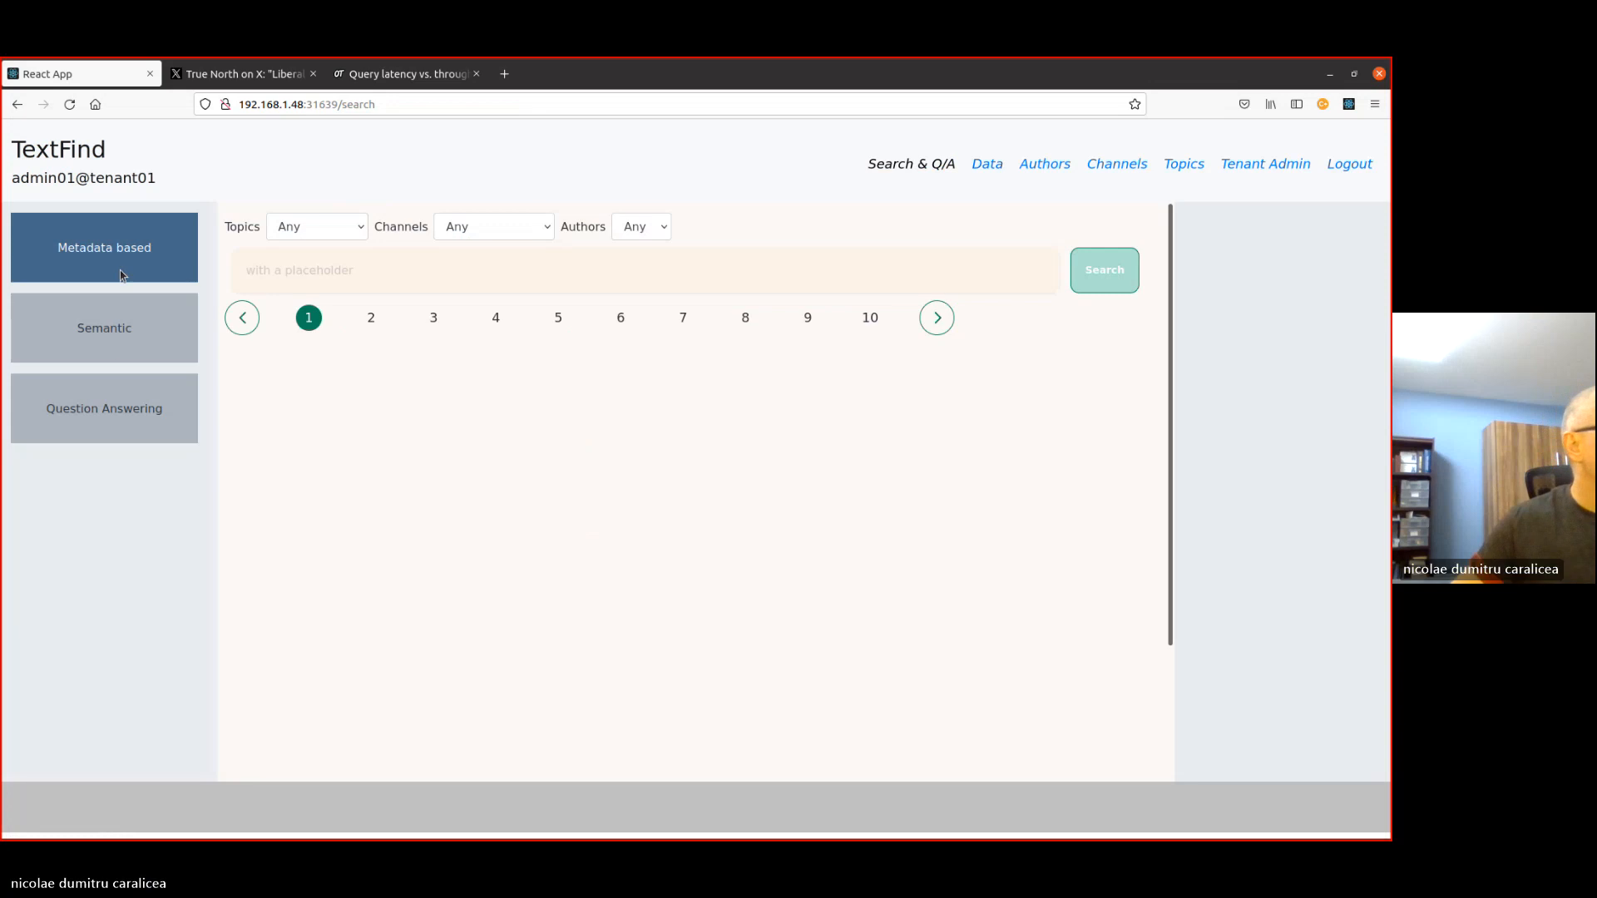
left_click(303, 269)
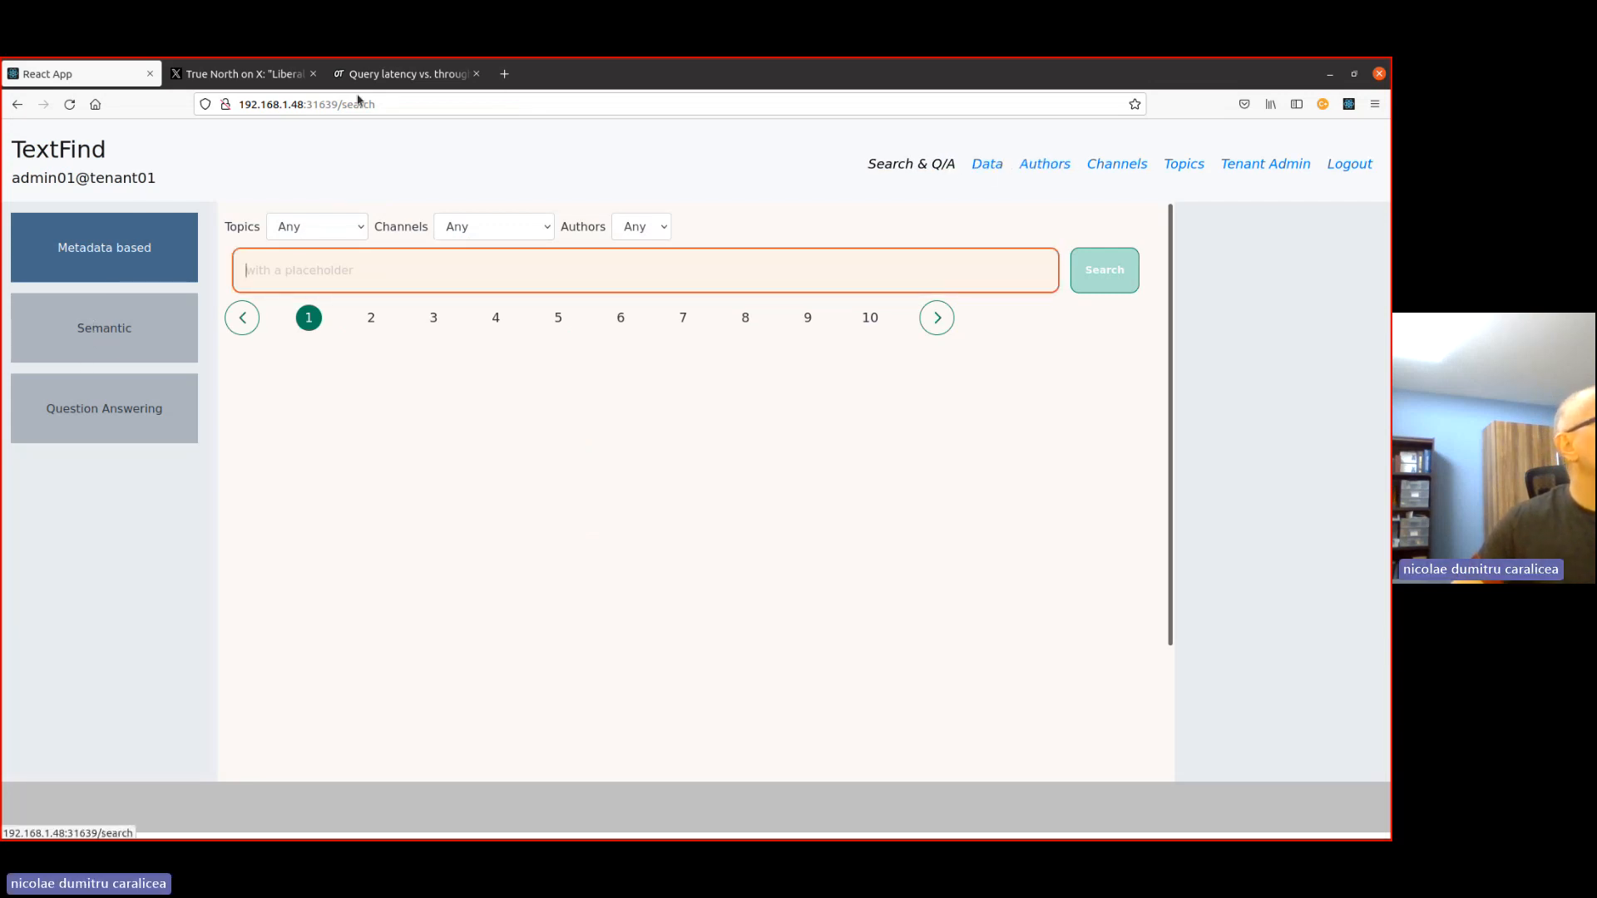
left_click(236, 76)
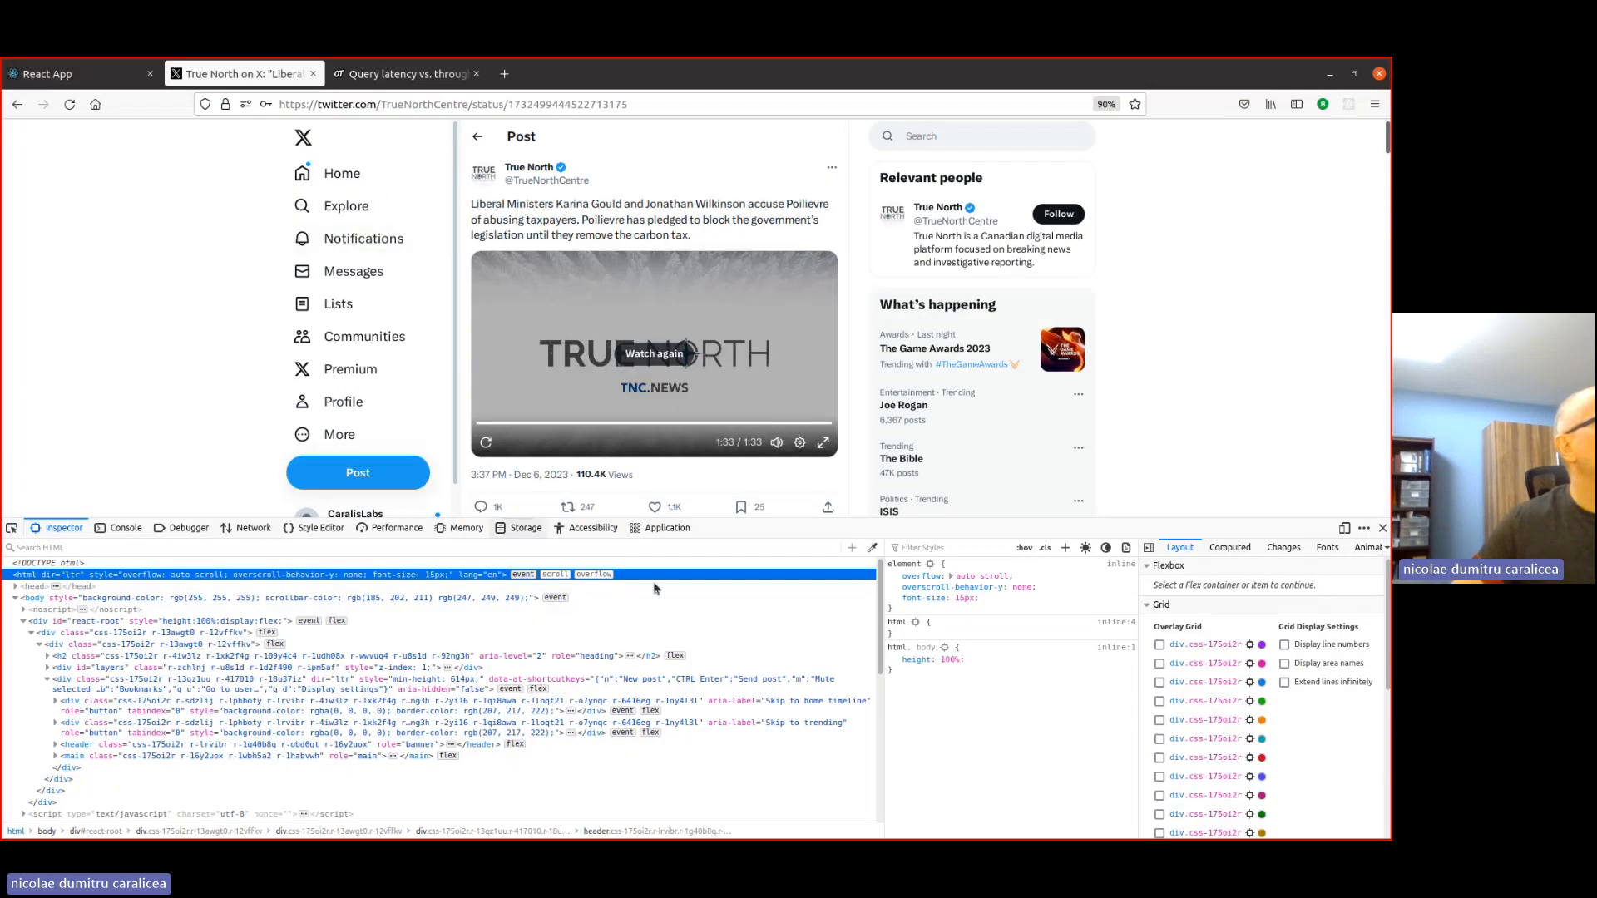
left_click(1382, 528)
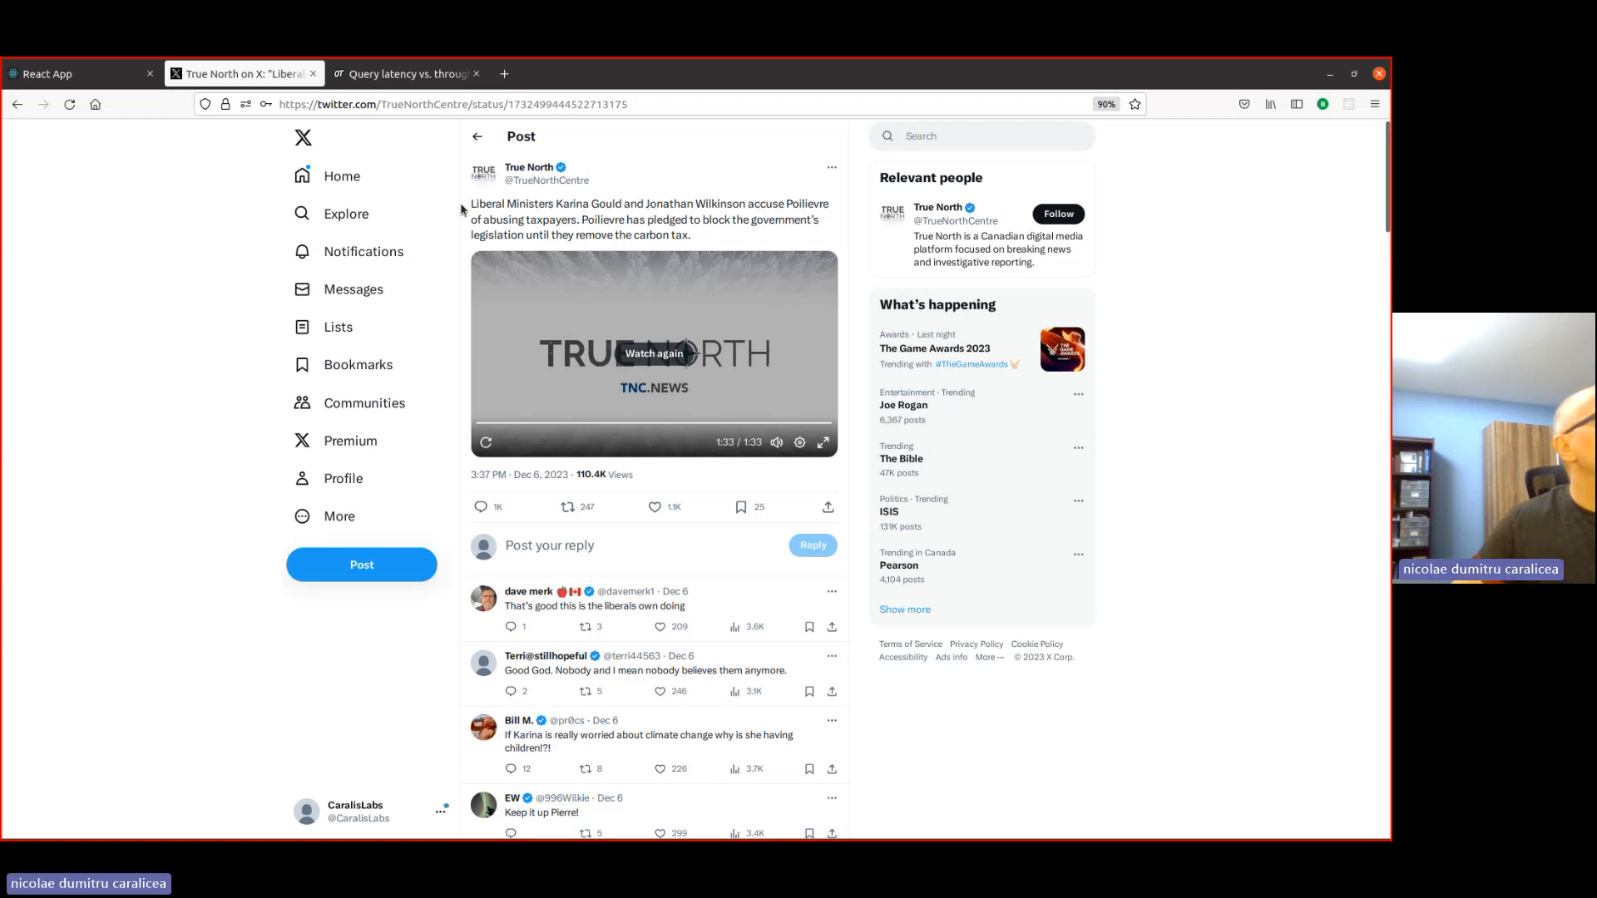
left_click_drag(472, 205, 577, 221)
key("ctrl+c")
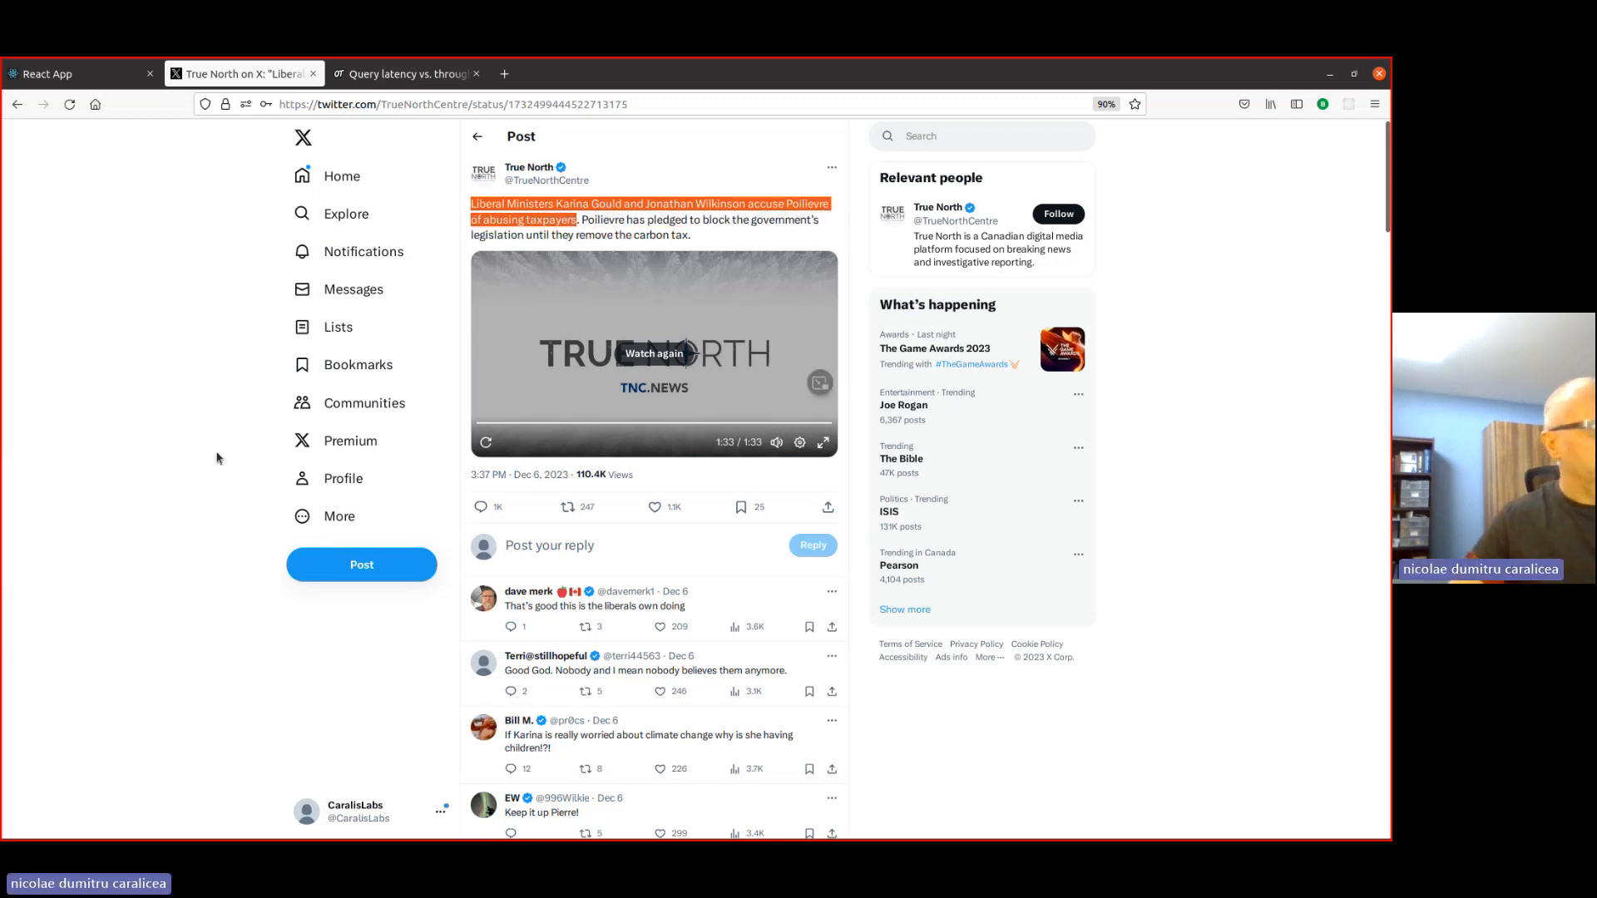
- Switch back to TextFind, choose Semantic search, and enter the copied sentence as the query
left_click(155, 82)
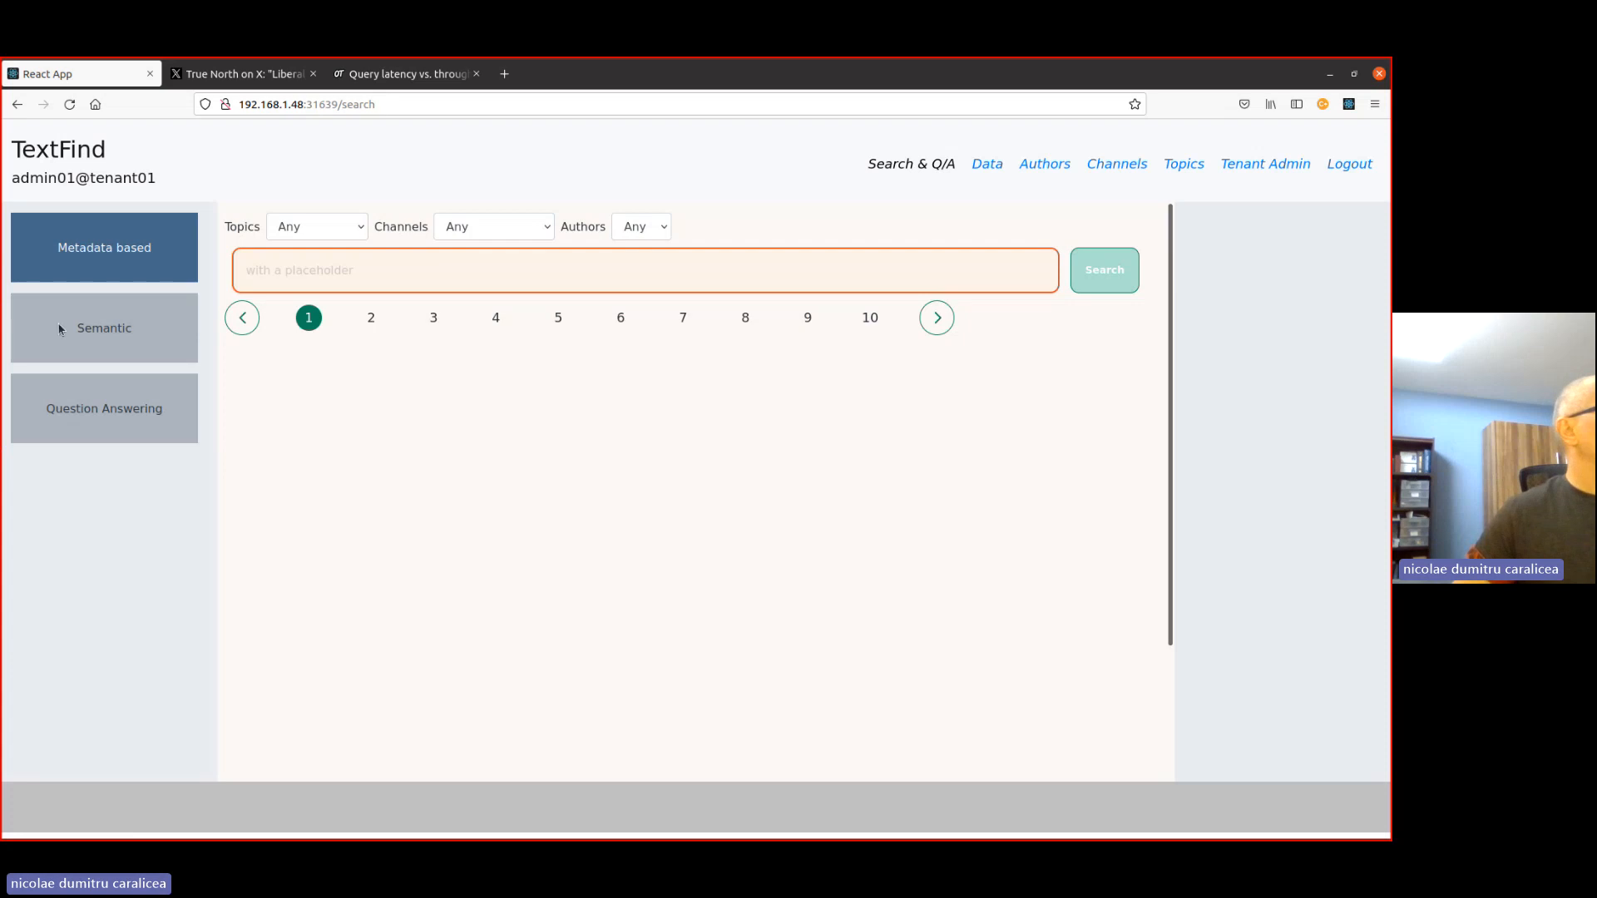
left_click(102, 342)
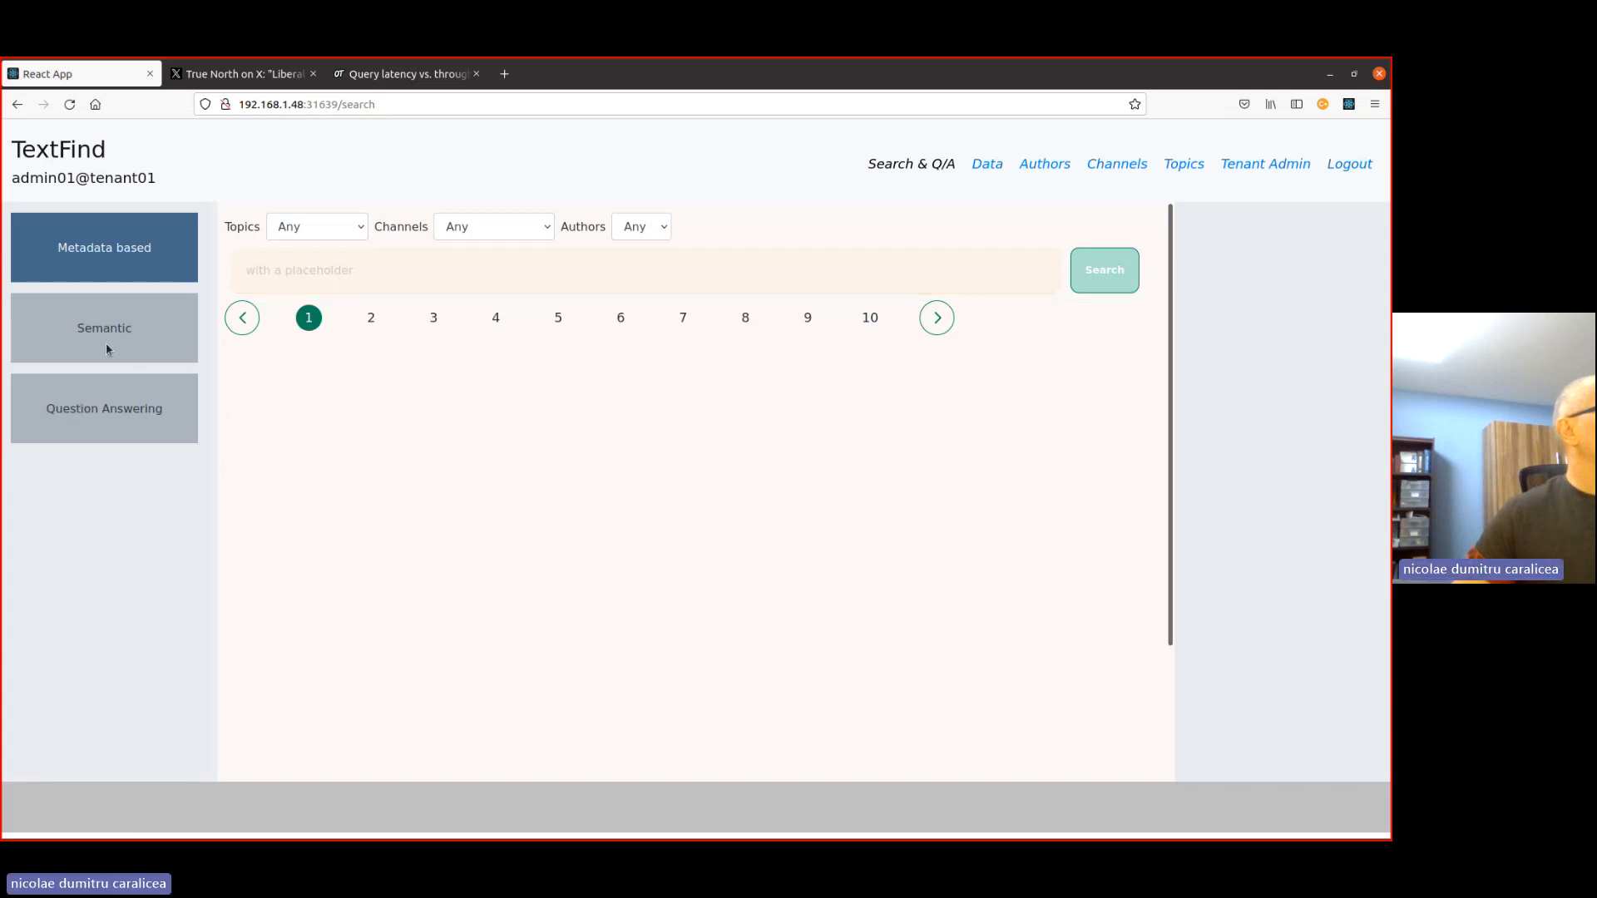
left_click(356, 246)
key("ctrl+v")
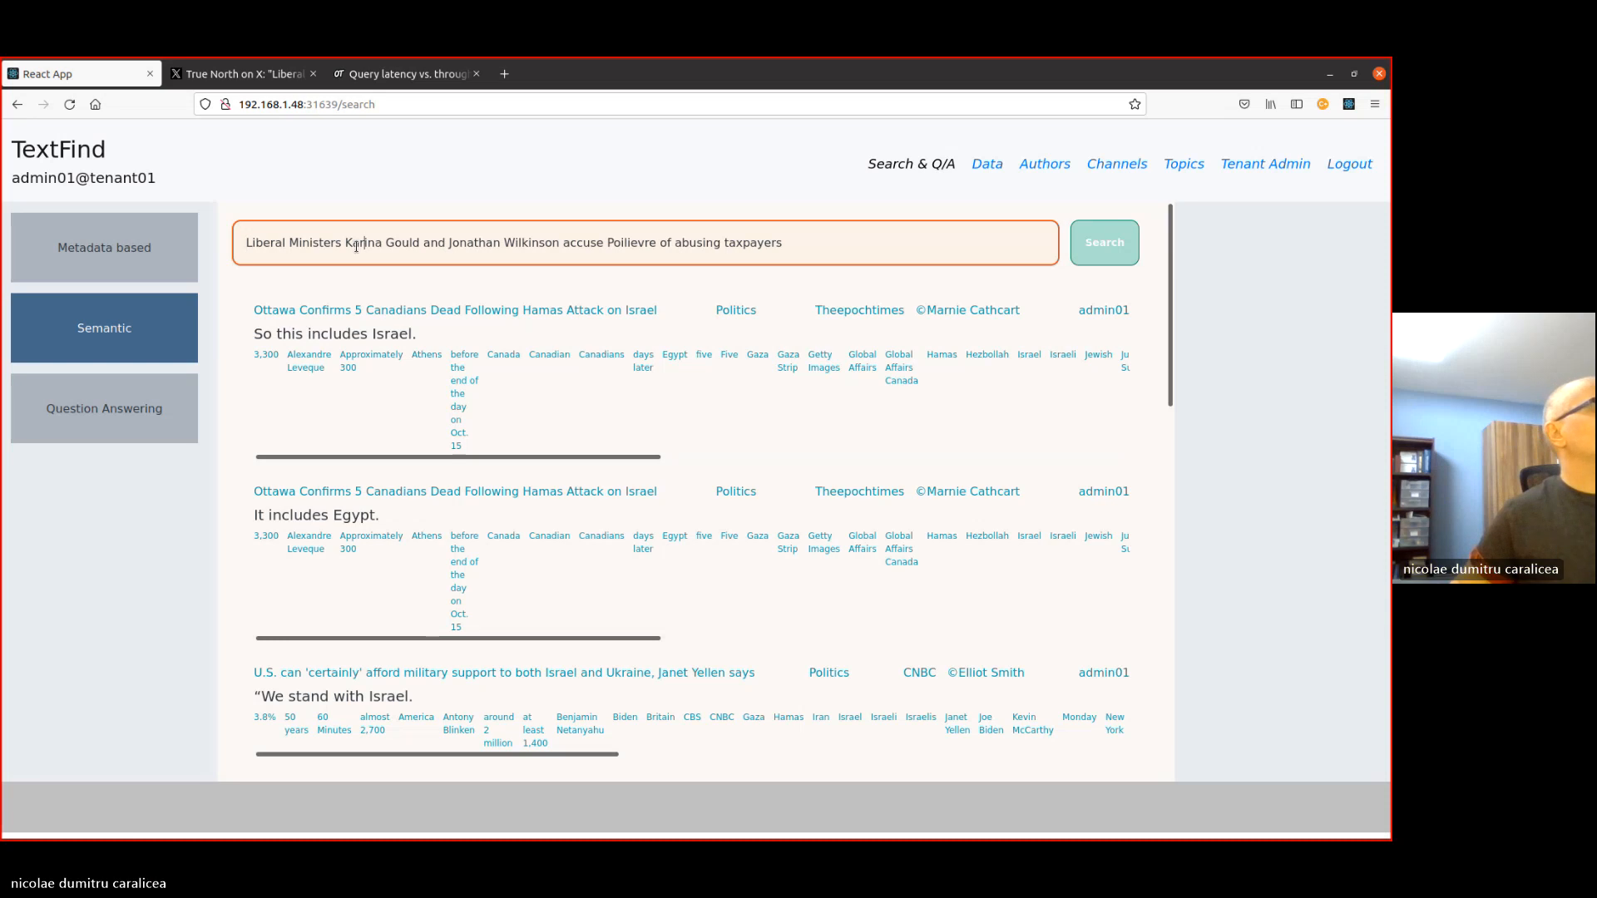
key("Right")
key("Right")
key("Right")
key("Right")
key("Right")
key("Right")
key("Right")
key("Right")
key("Right")
key("Right")
key("Right")
key("Right")
key("Right")
key("Right")
key("Right")
key("Right")
key("Right")
key("Right")
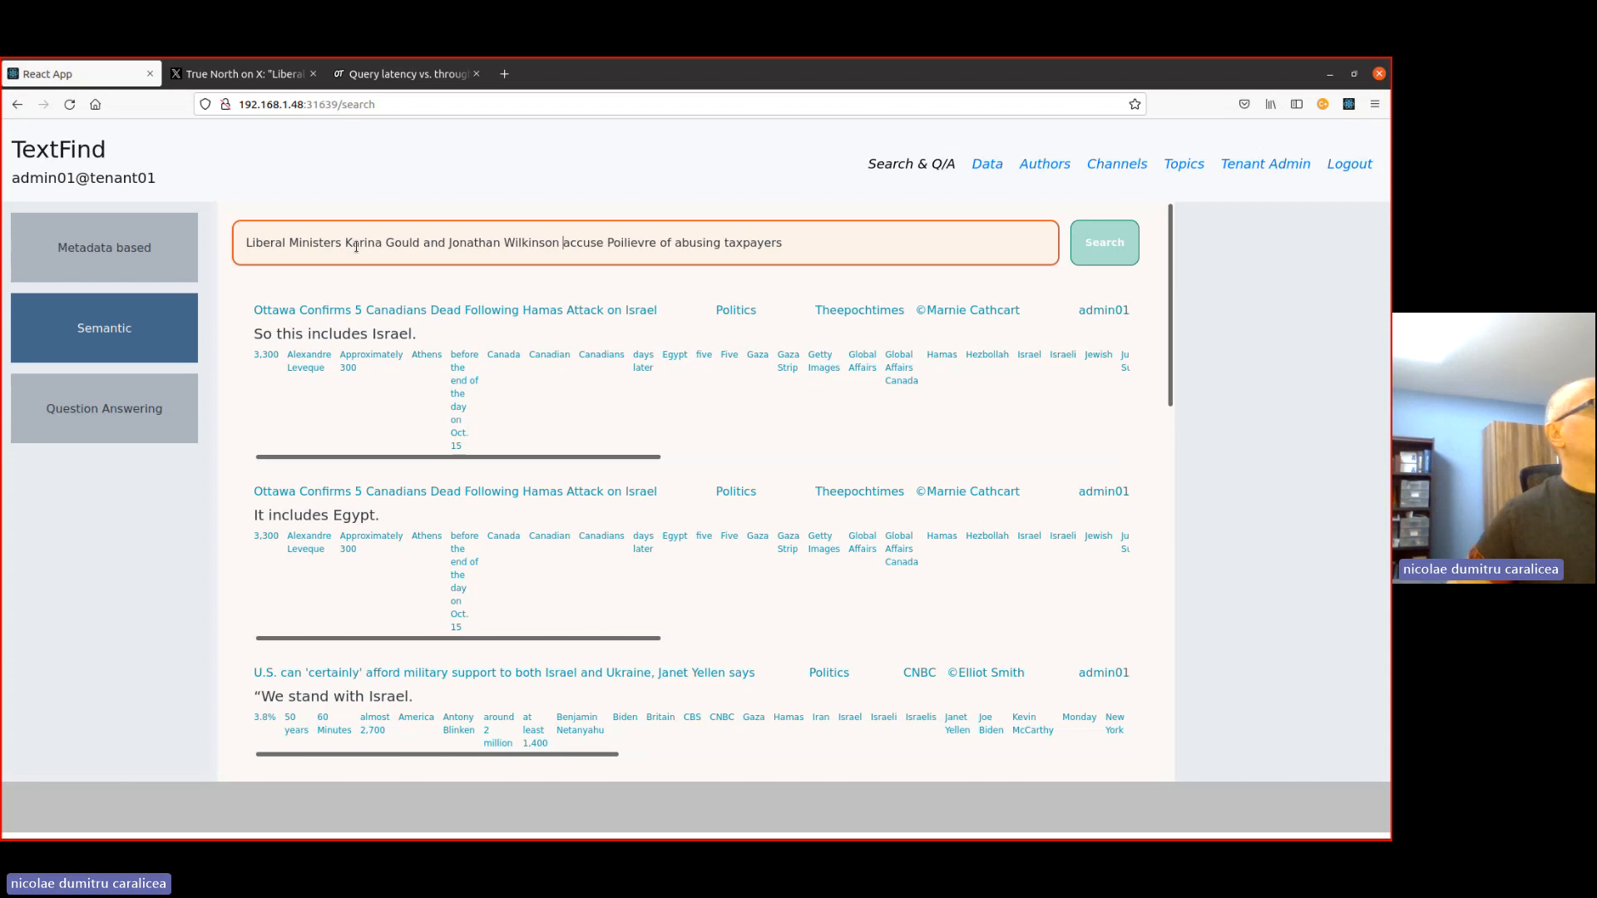
key("Right")
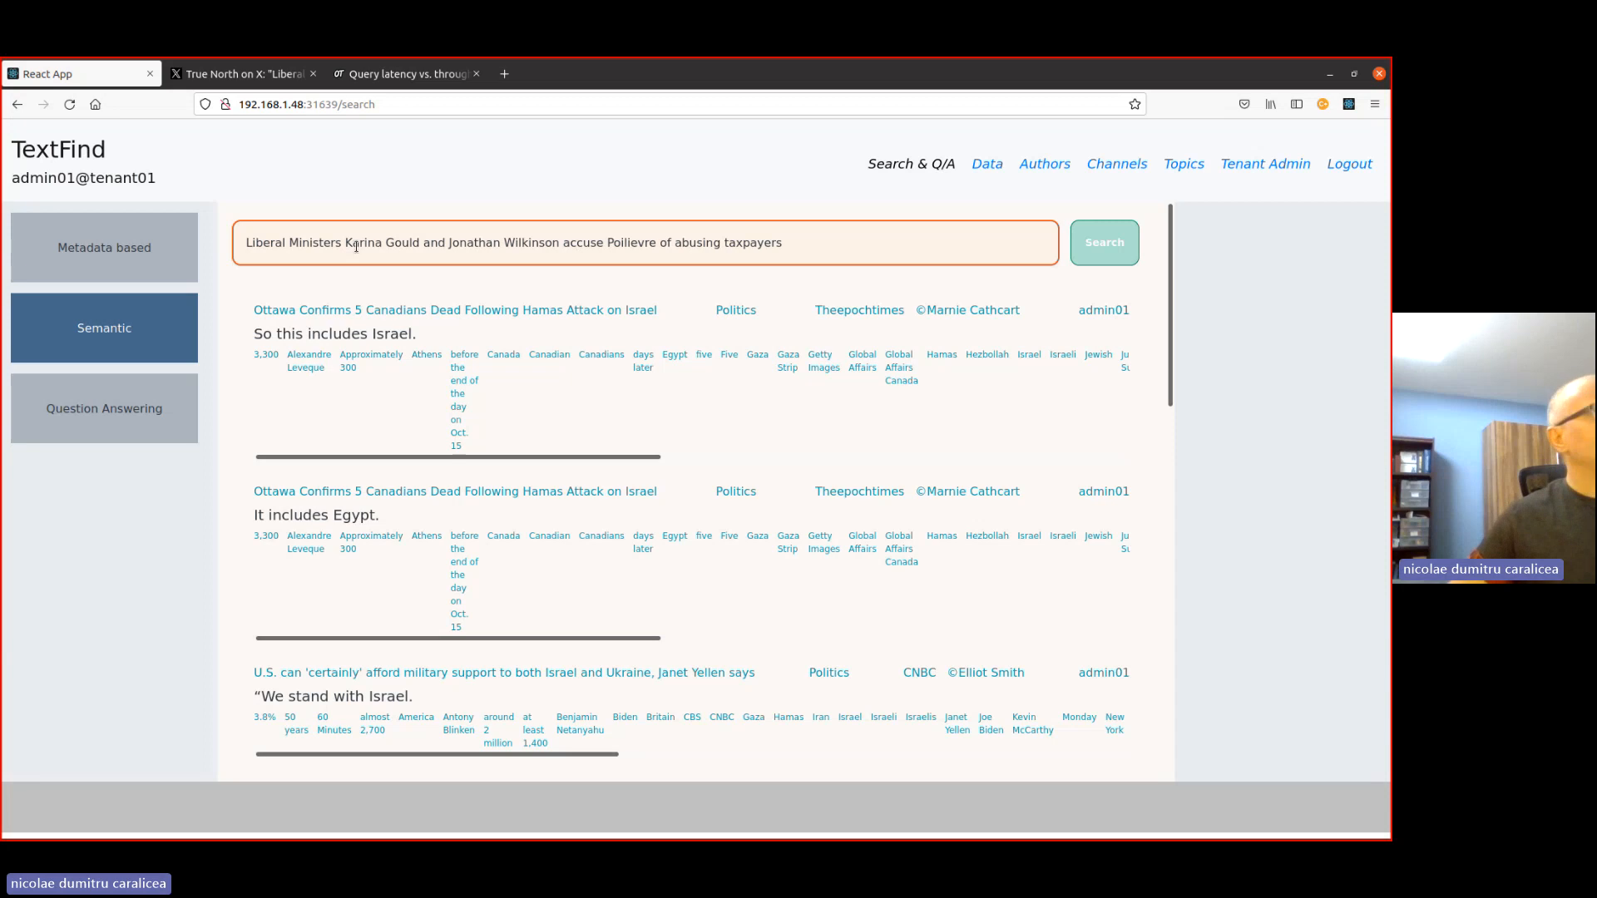
- Select "accuse" in the query, search Google for "accuse synonym" in a new tab, and copy the word "blame" from the results
double_click(583, 243)
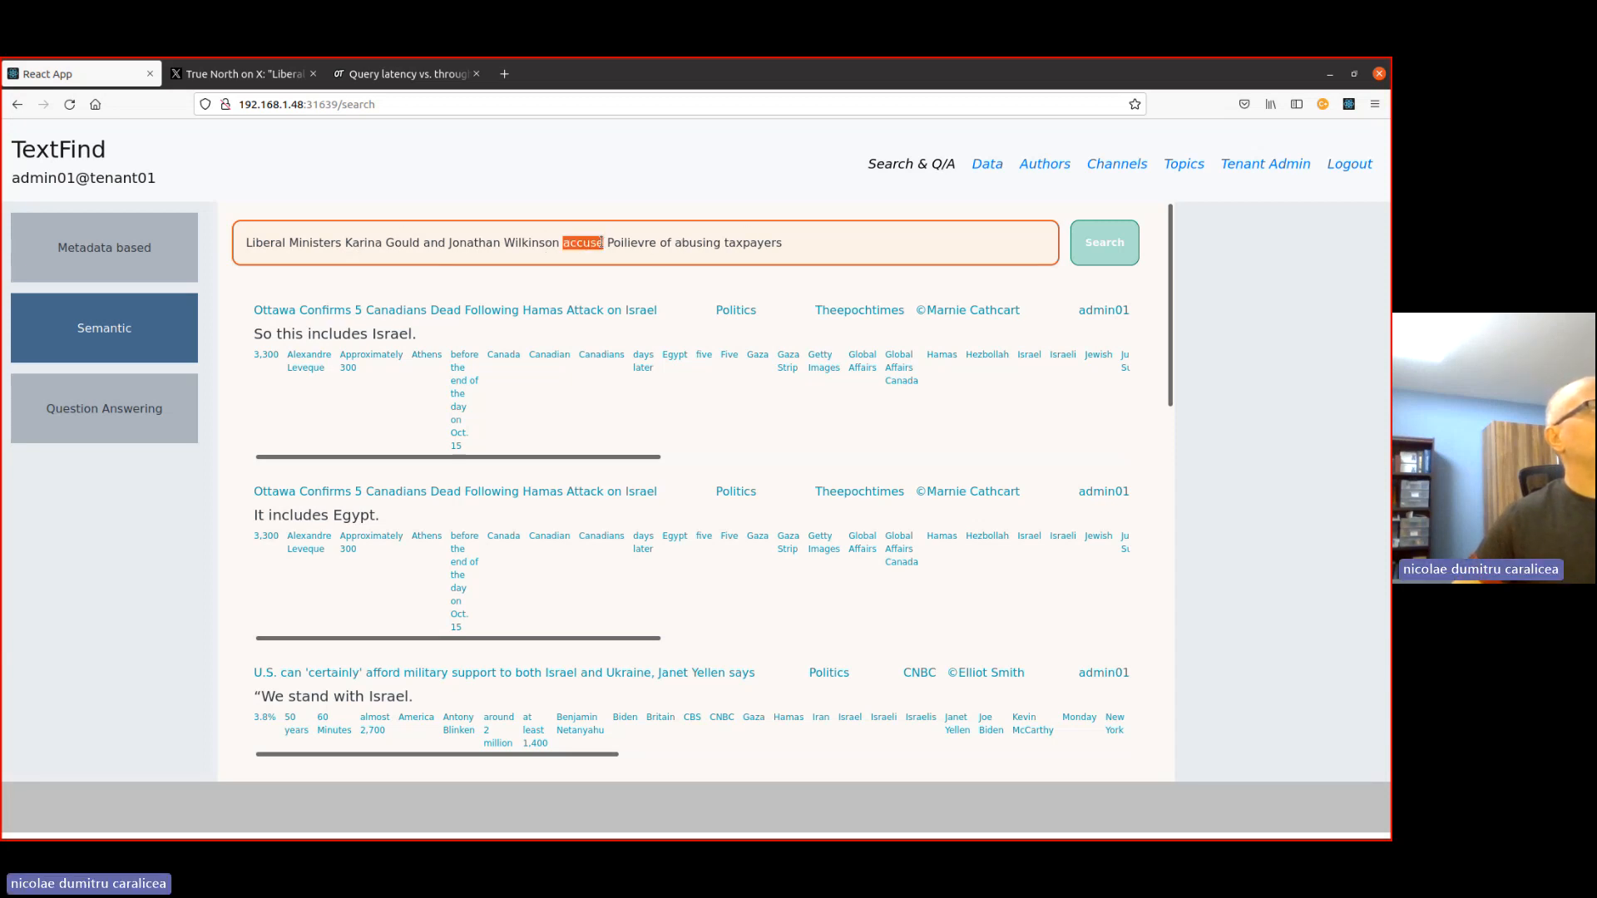
left_click(505, 75)
left_click(391, 105)
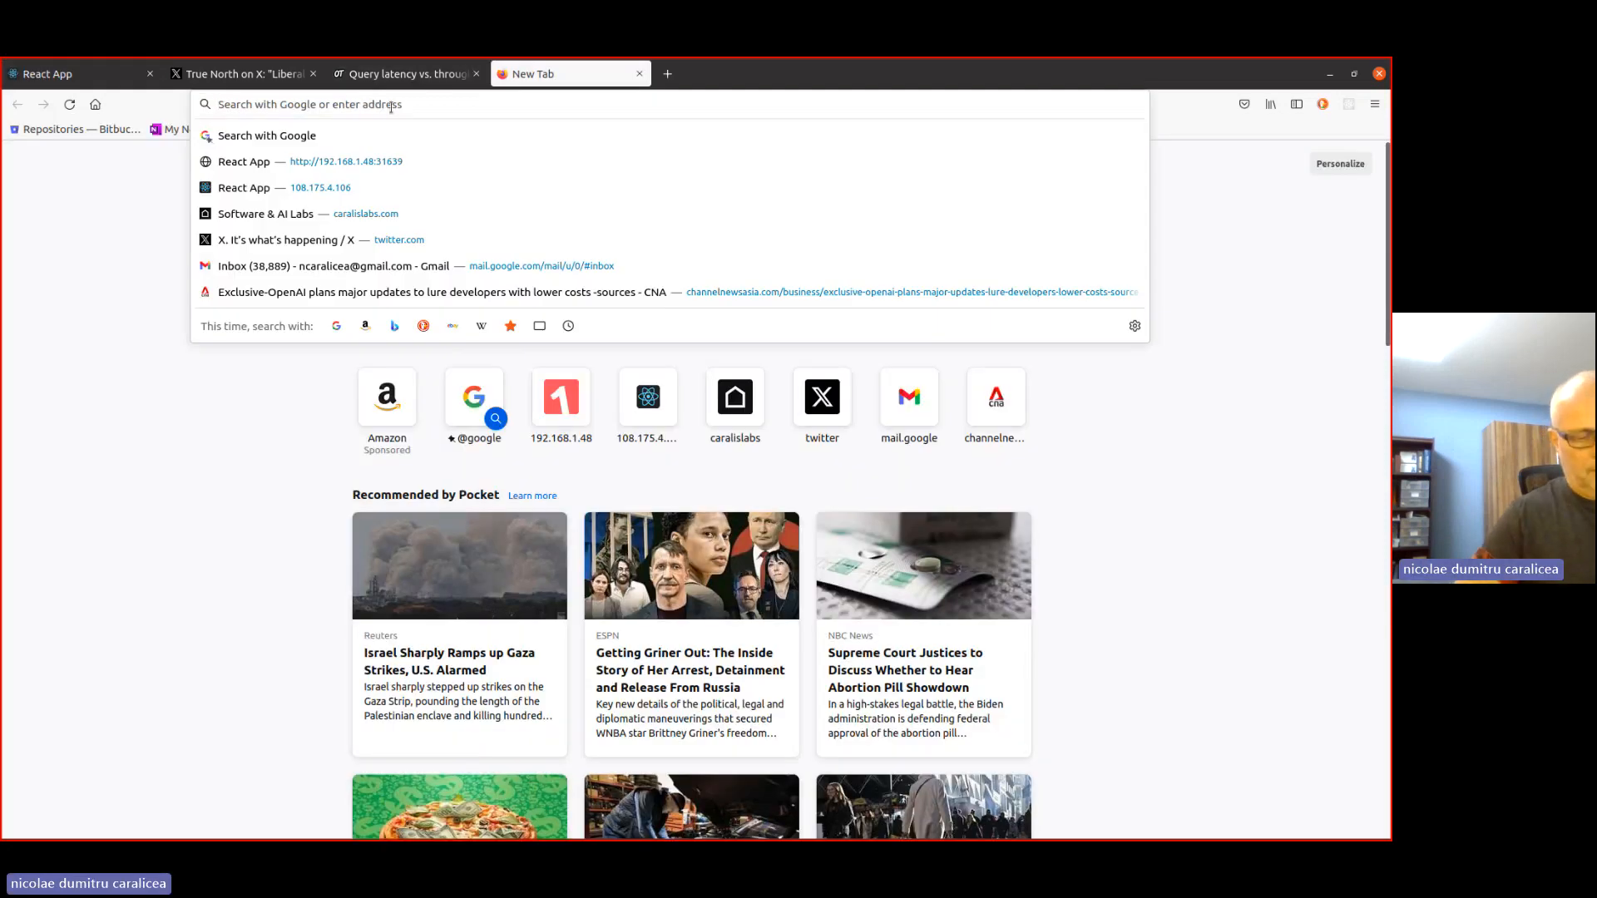
type("accuse synon")
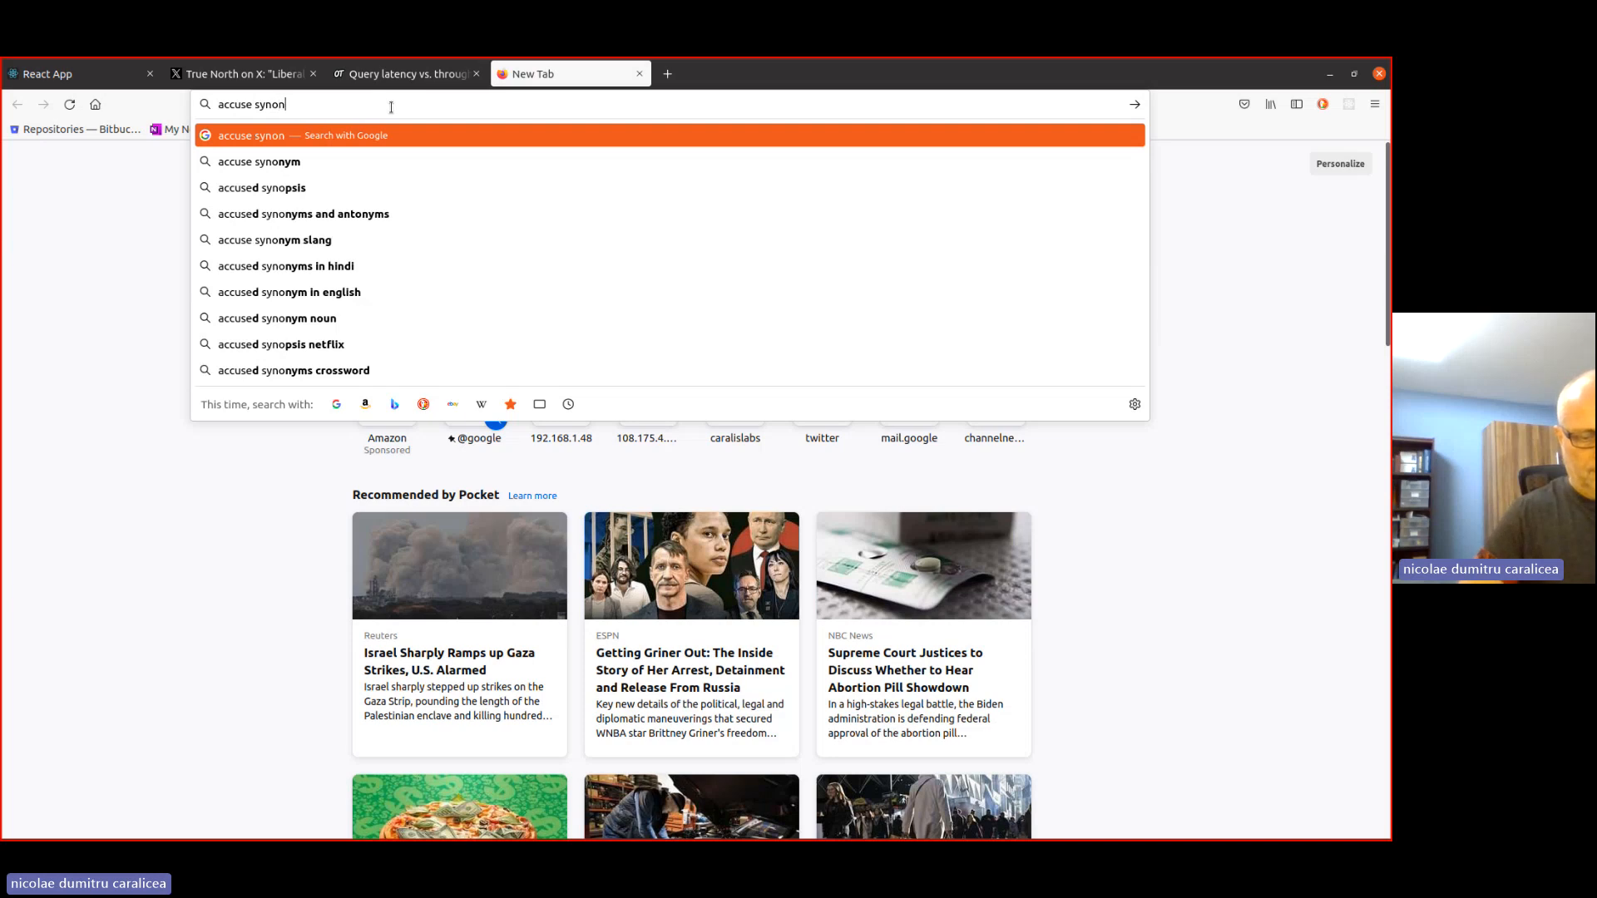
type("ym")
key("Return")
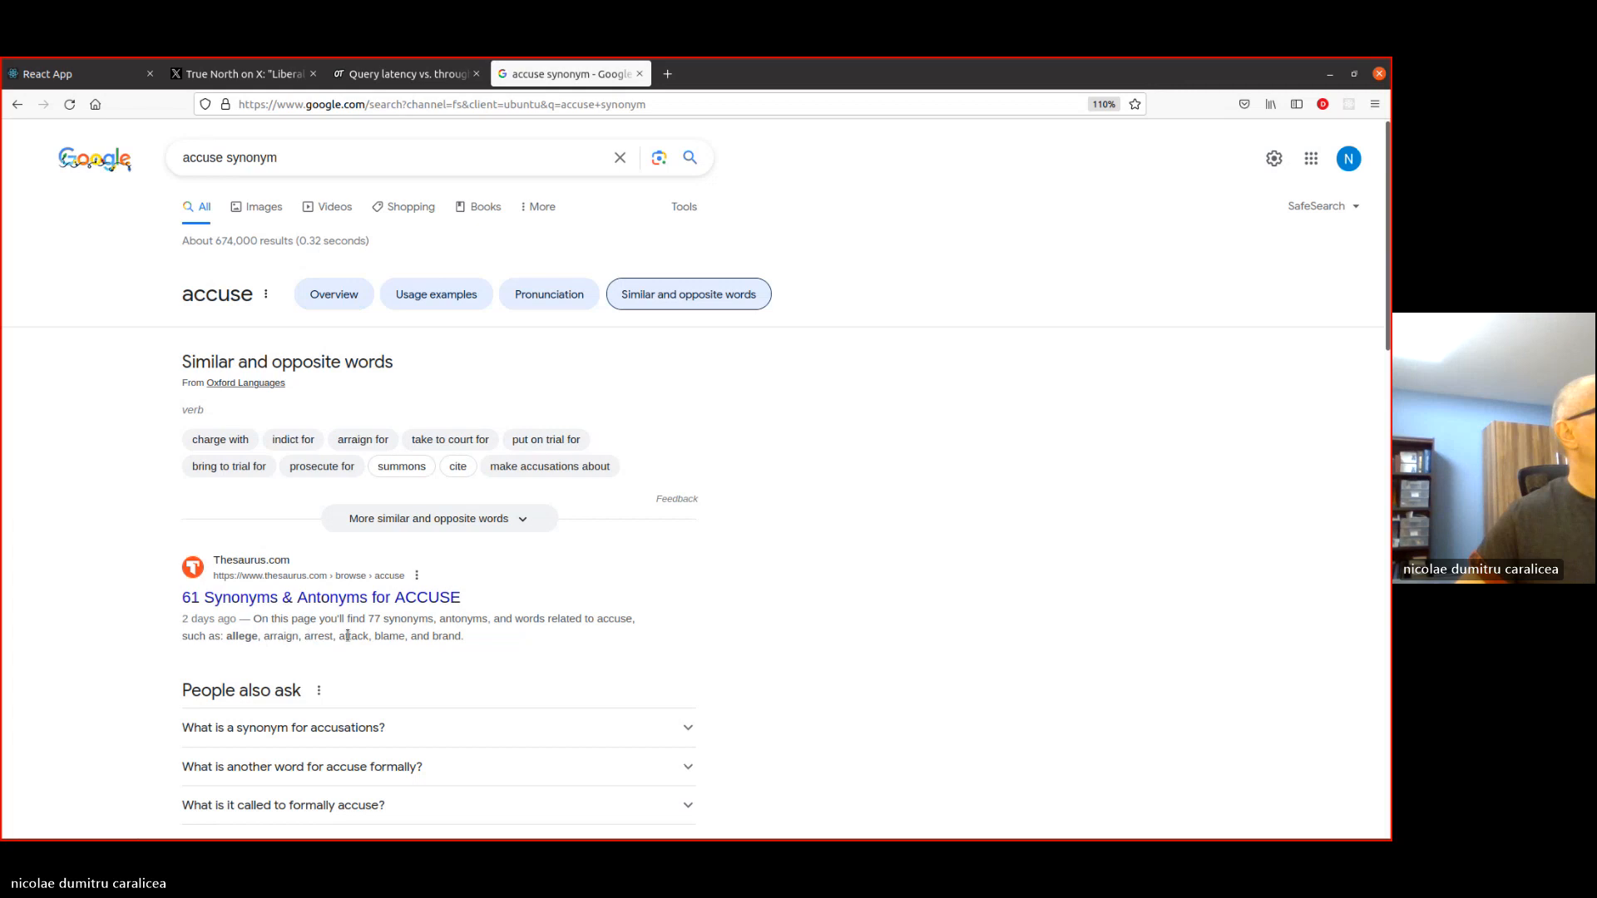
double_click(381, 637)
key("ctrl+c")
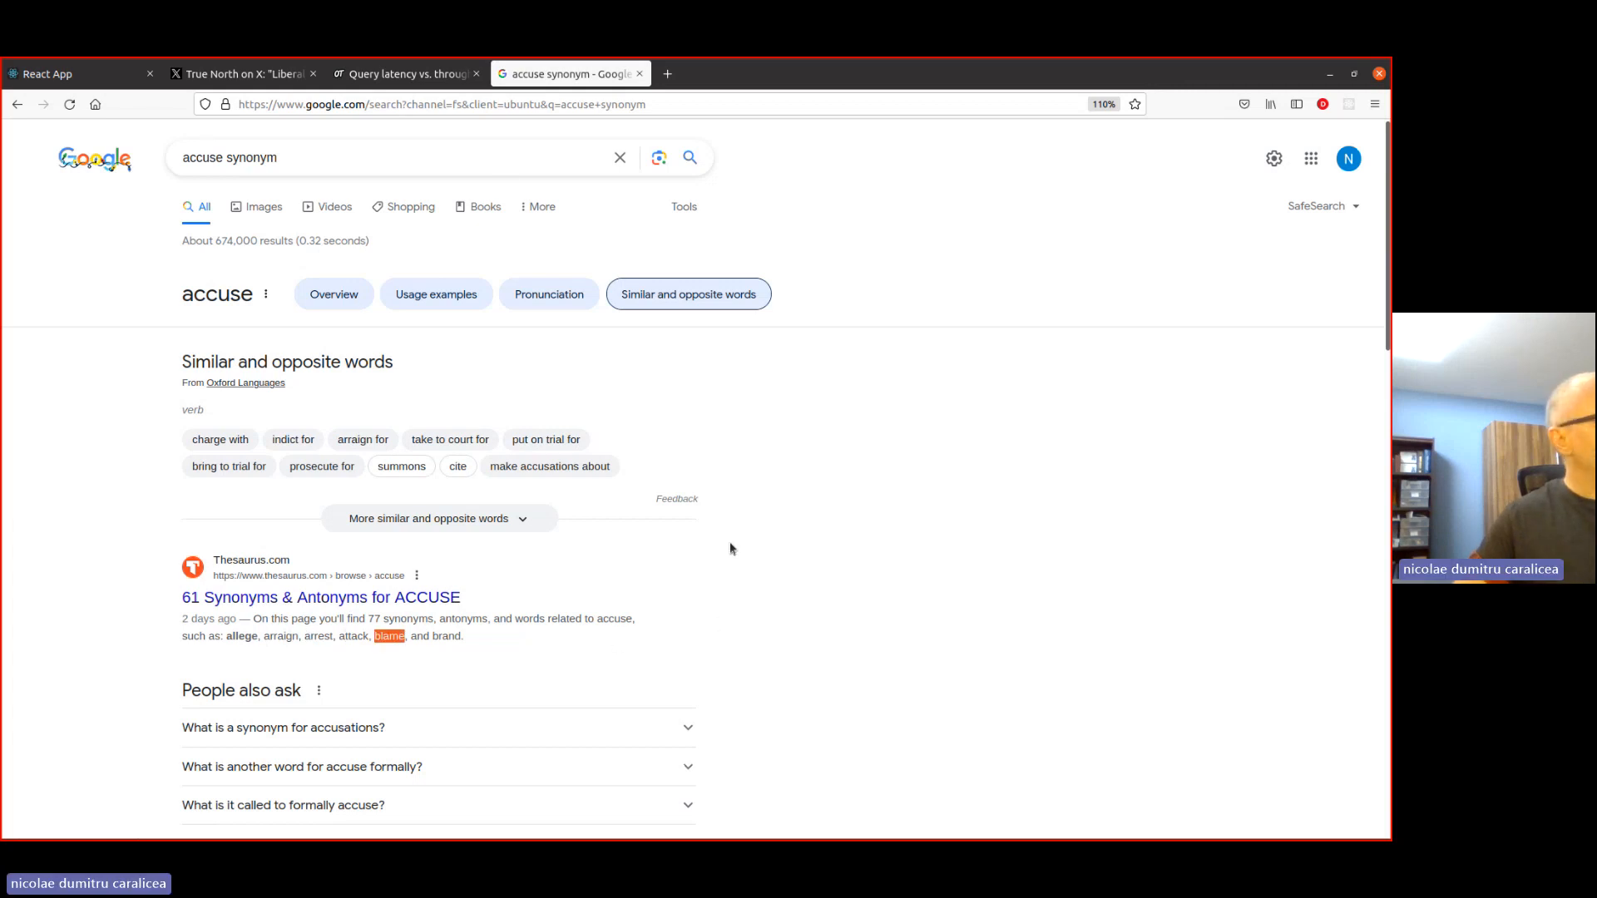
- Replace "accuse" with "blame" in TextFind's semantic query and copy the phrase "blame Poilievre of abusing taxpayers"
left_click(125, 74)
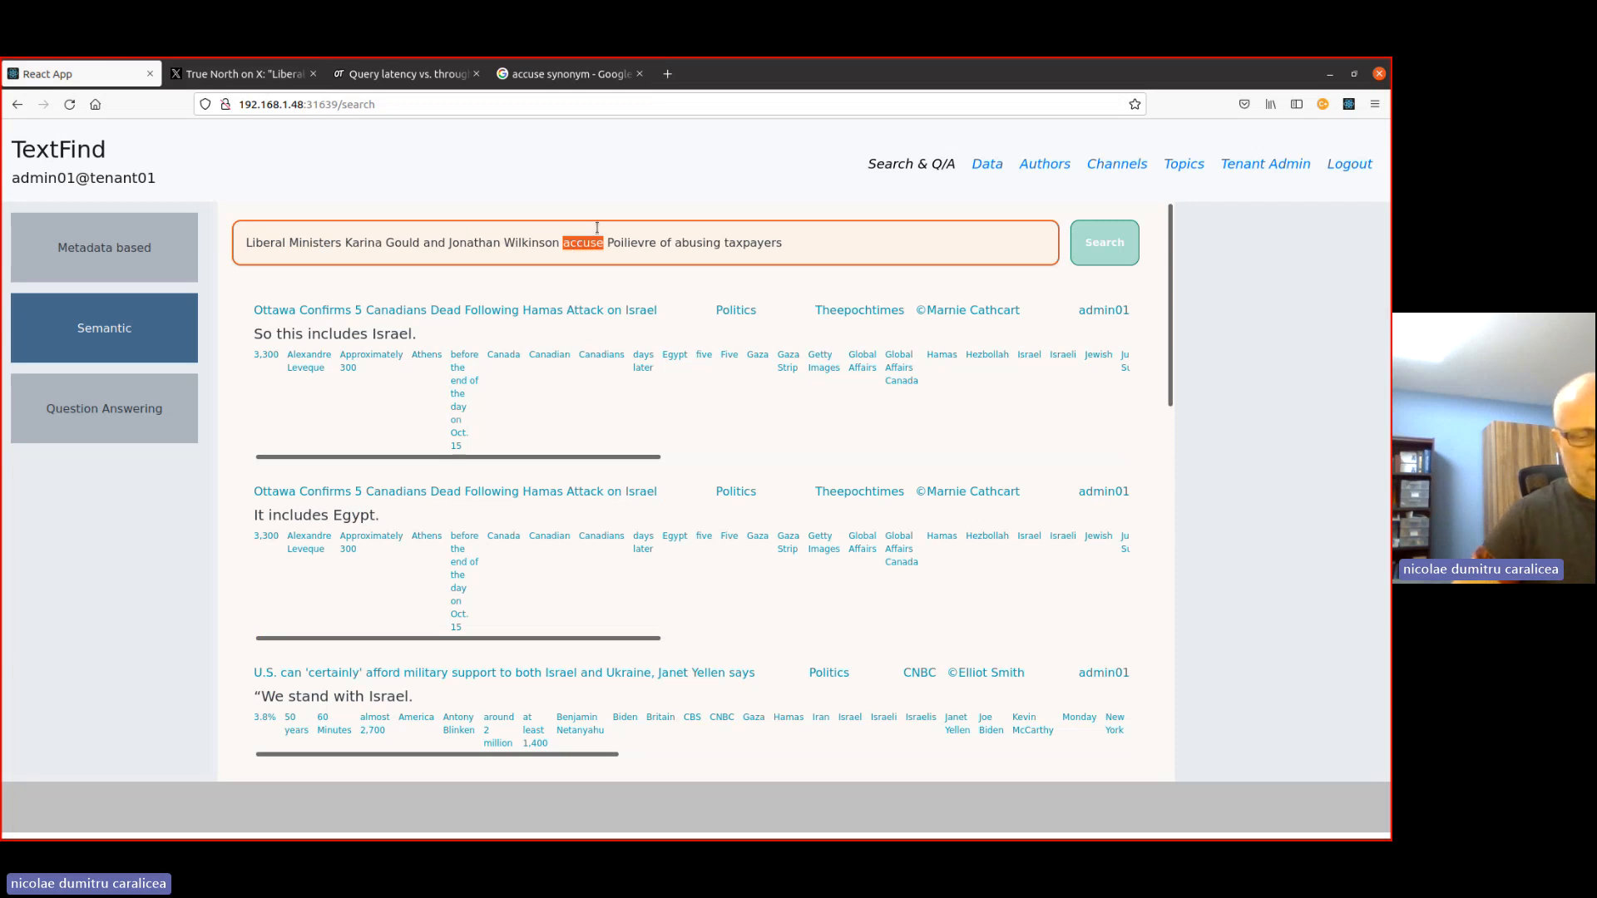
key("ctrl+v")
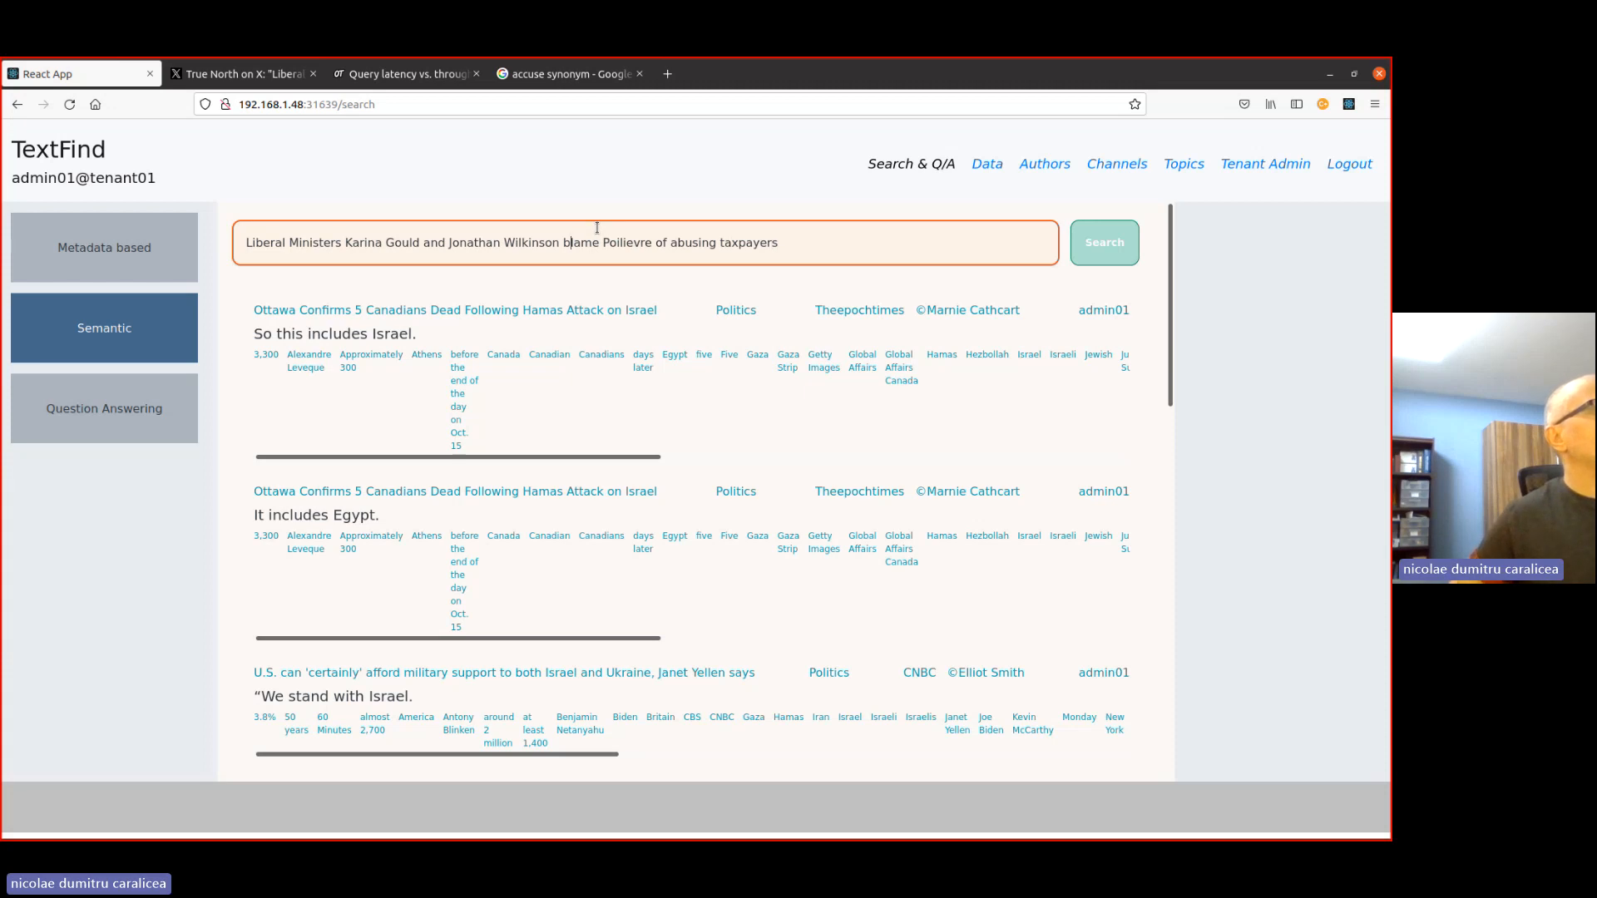
key("shift+End")
key("Home")
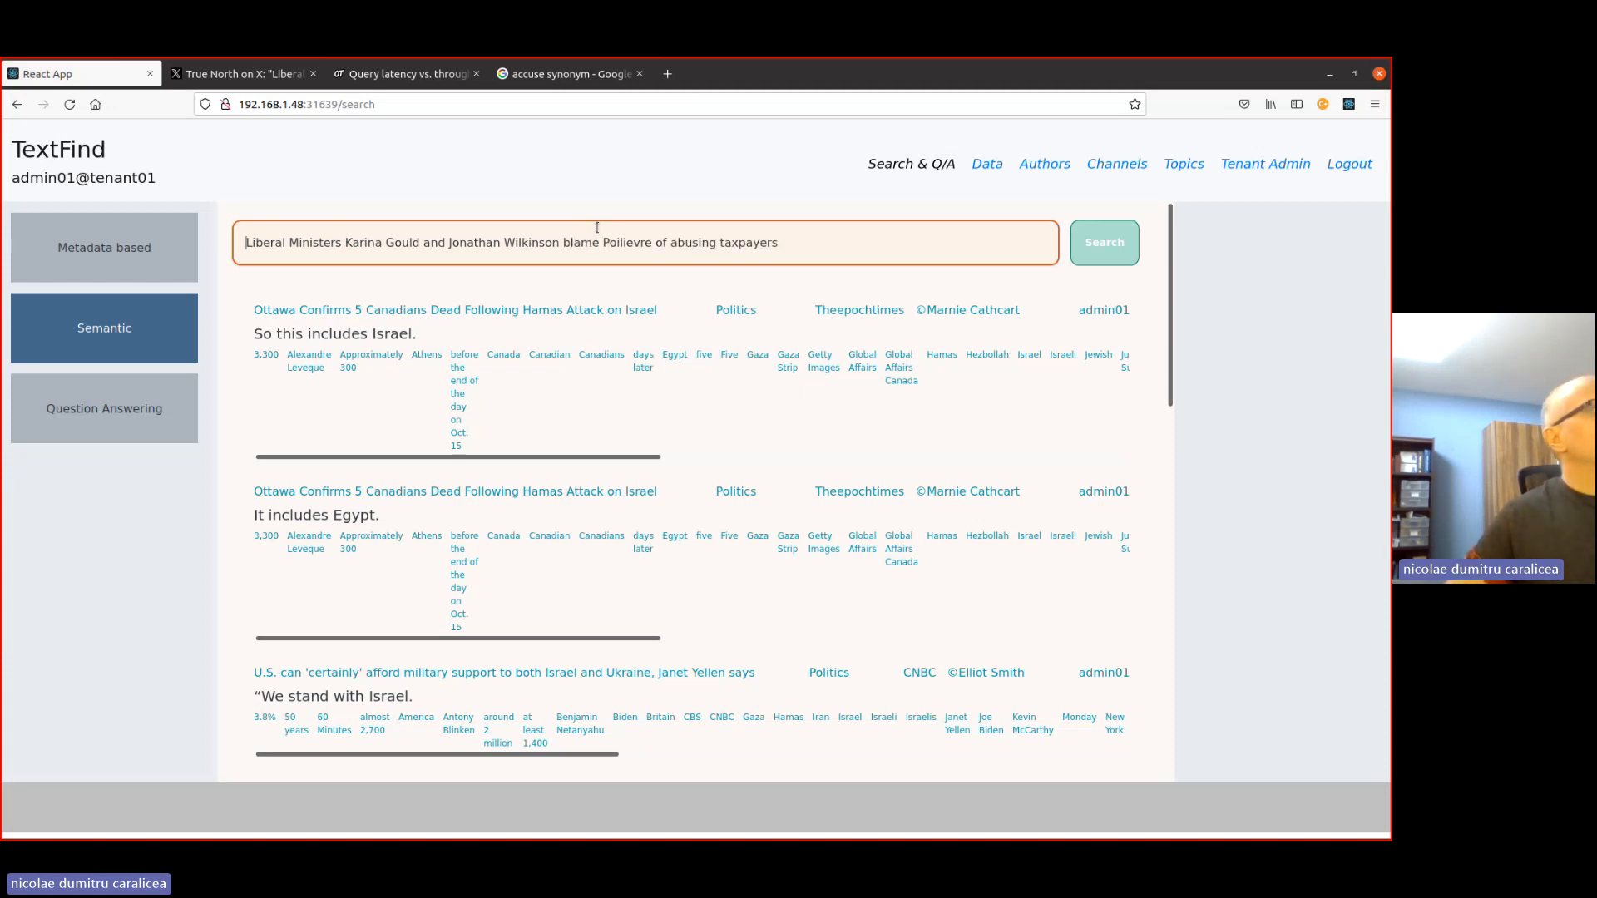
- Remove "Liberal Ministers Karina Gould and Jonathan Wilkinson" from the query and change "blame" to "blaming"
key("Delete")
key("Delete")
key("Delete")
key("Delete")
key("Delete")
key("Delete")
key("Delete")
key("Delete")
key("Delete")
key("Delete")
key("Delete")
key("Delete")
key("Delete")
key("Delete")
key("Delete")
key("Delete")
key("Delete")
key("Delete")
key("Delete")
key("Delete")
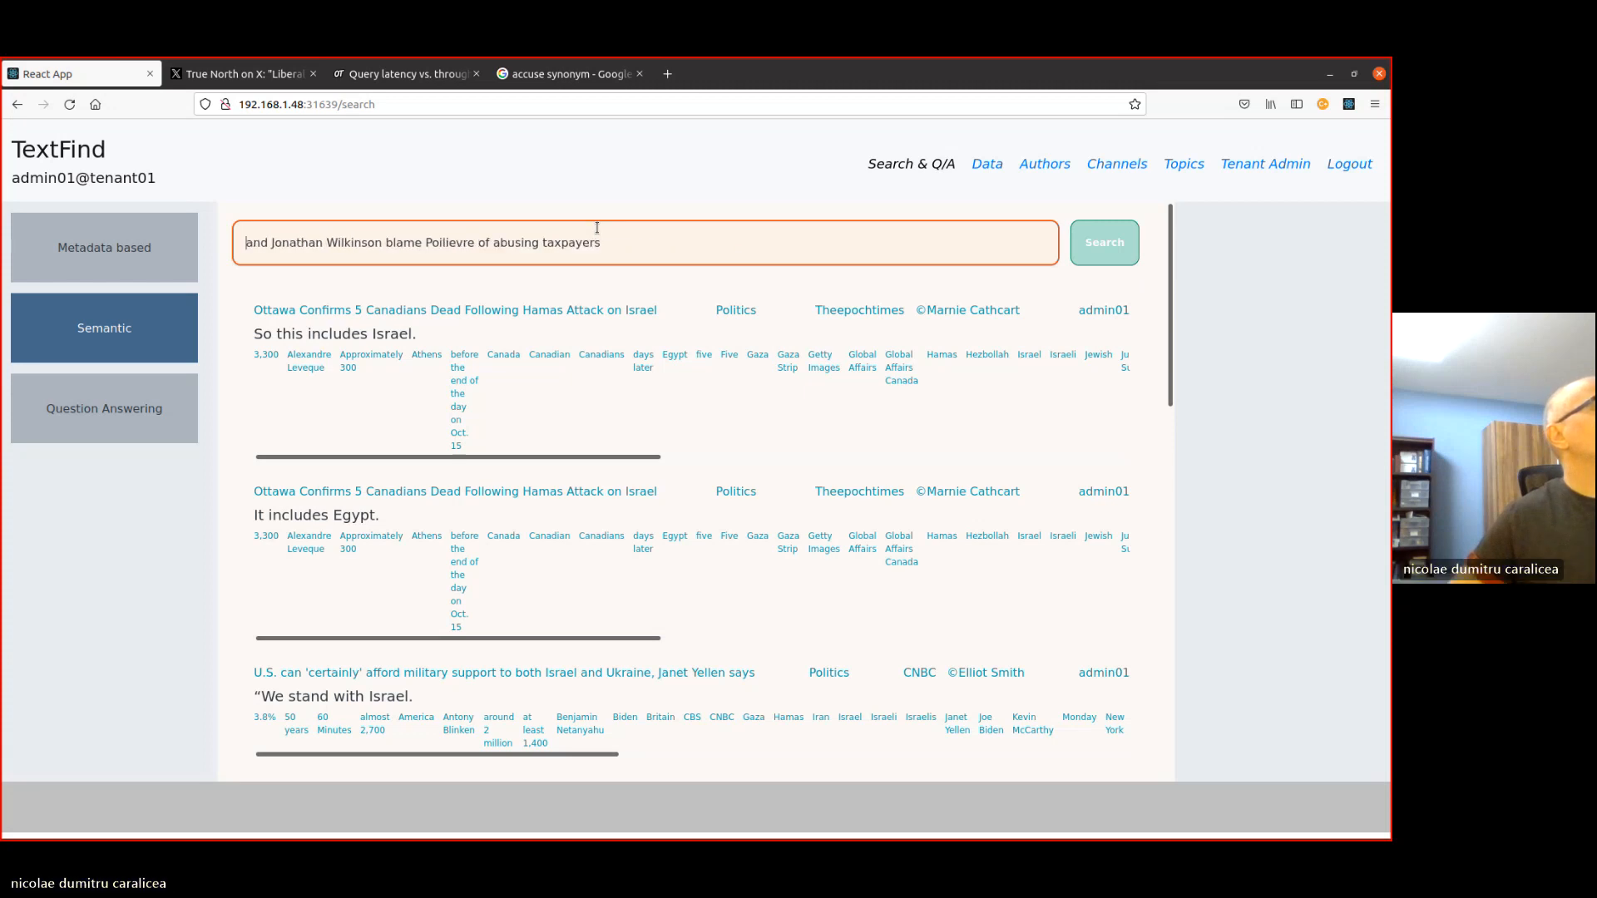
key("Delete")
key("Delete")
key("Delete")
key("Delete")
key("Delete")
key("Delete")
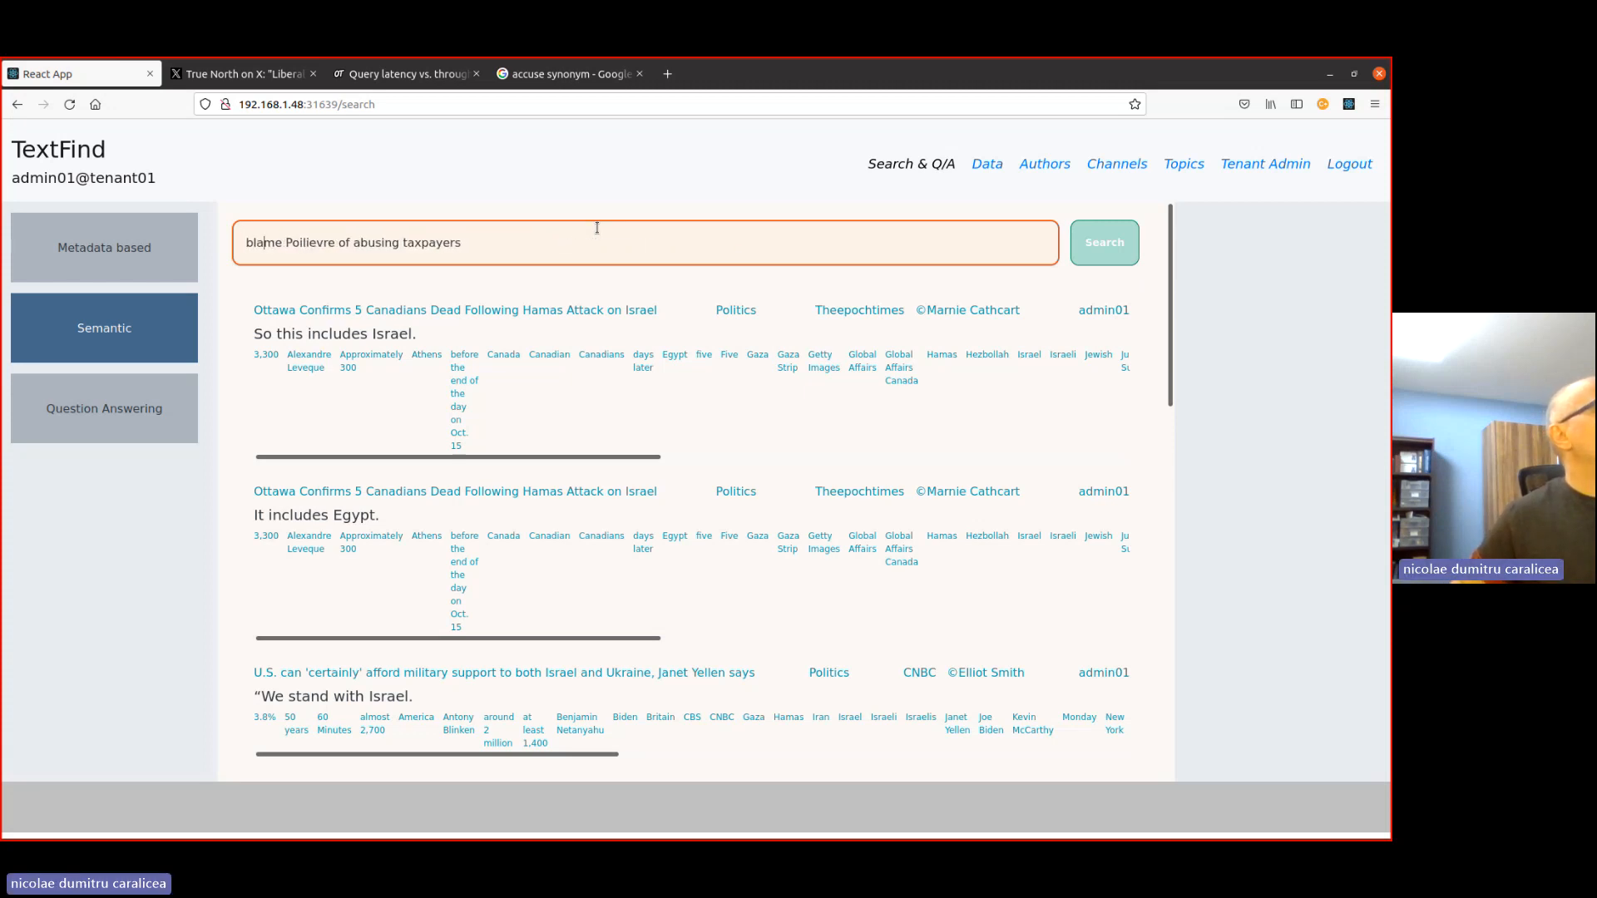
key("ctrl+Right")
key("BackSpace")
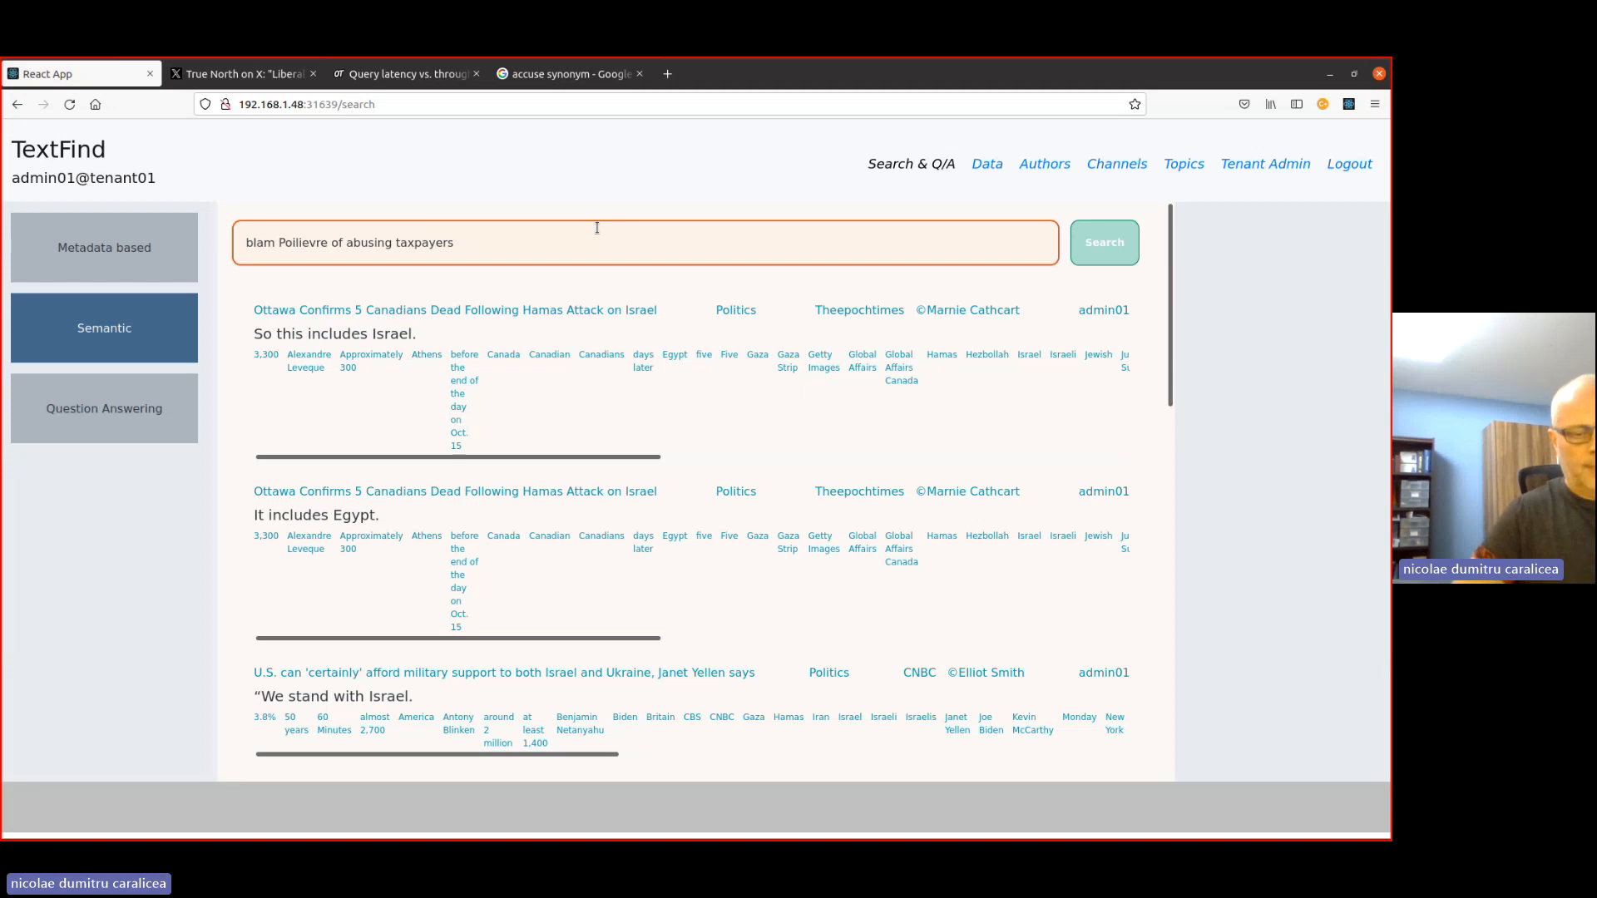
type("ing")
- Shorten the query to "blaming Poilievre", run the semantic search, and look through the results
key("End")
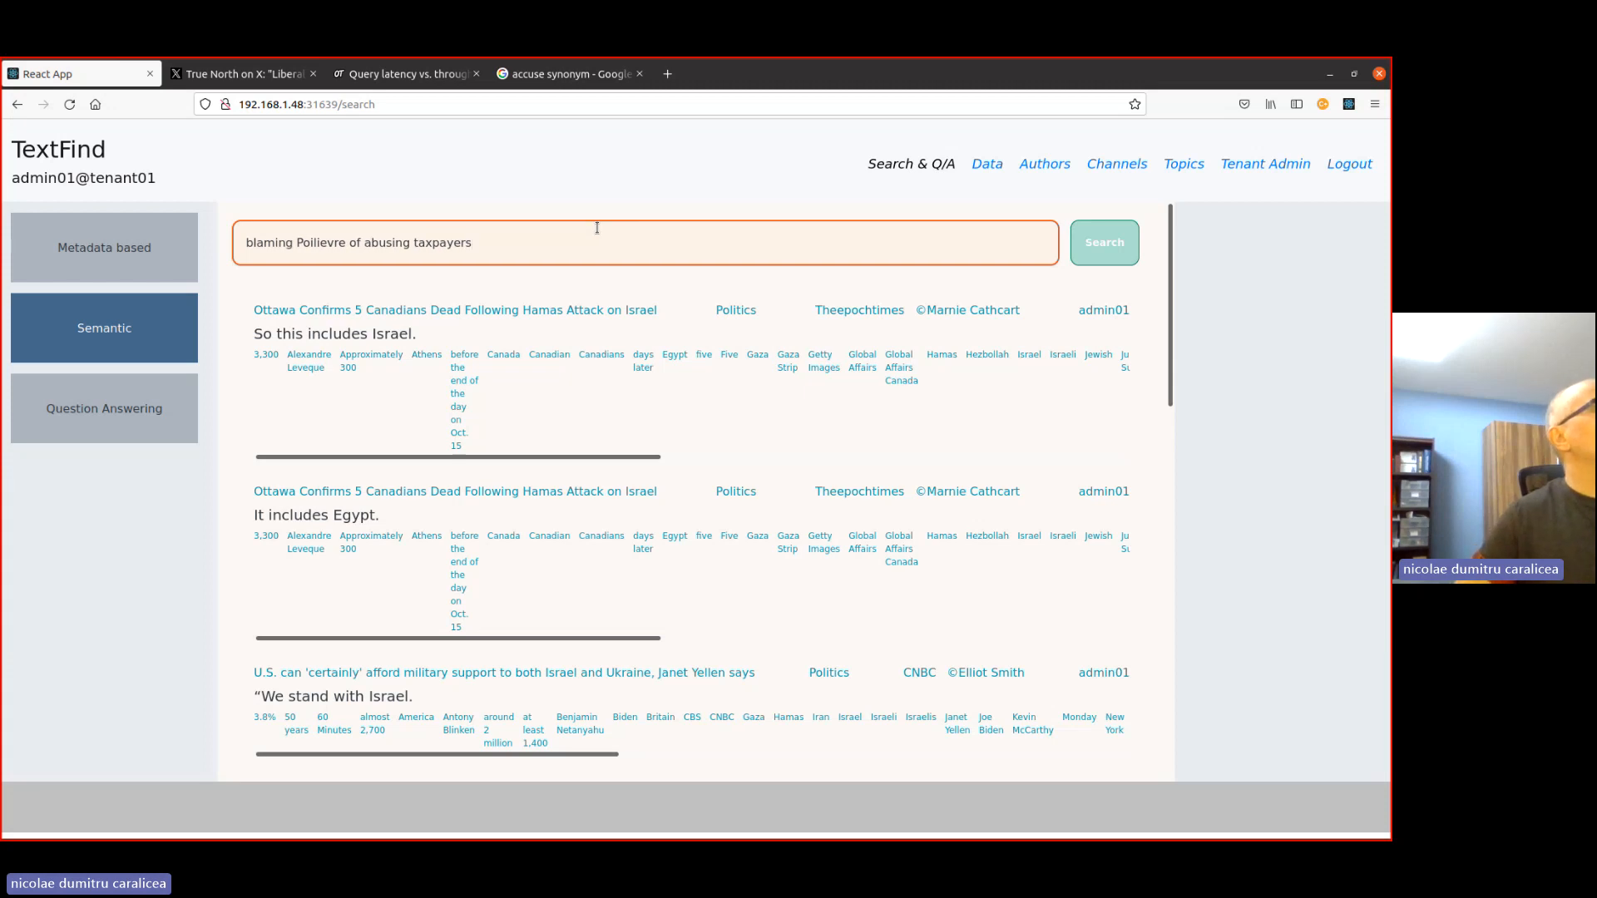
key("BackSpace")
key("BackSpace")
key("BackSpace")
key("BackSpace")
key("BackSpace")
key("BackSpace")
key("BackSpace")
key("BackSpace")
key("BackSpace")
key("BackSpace")
key("BackSpace")
key("BackSpace")
key("BackSpace")
key("BackSpace")
key("BackSpace")
key("BackSpace")
key("BackSpace")
key("BackSpace")
key("BackSpace")
key("BackSpace")
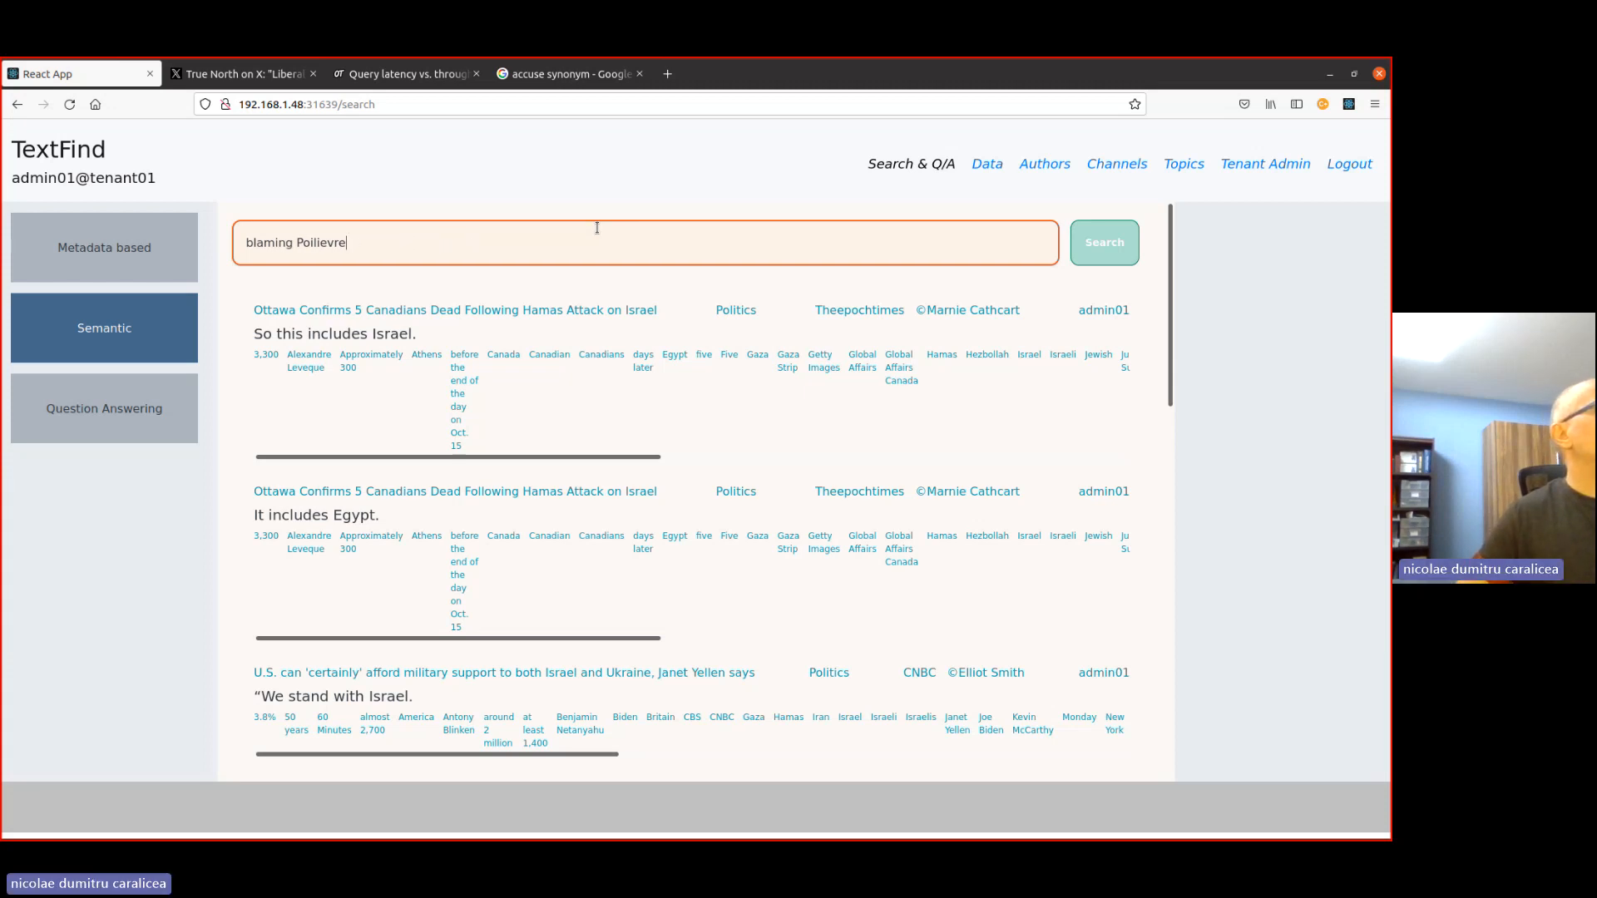
left_click(1095, 248)
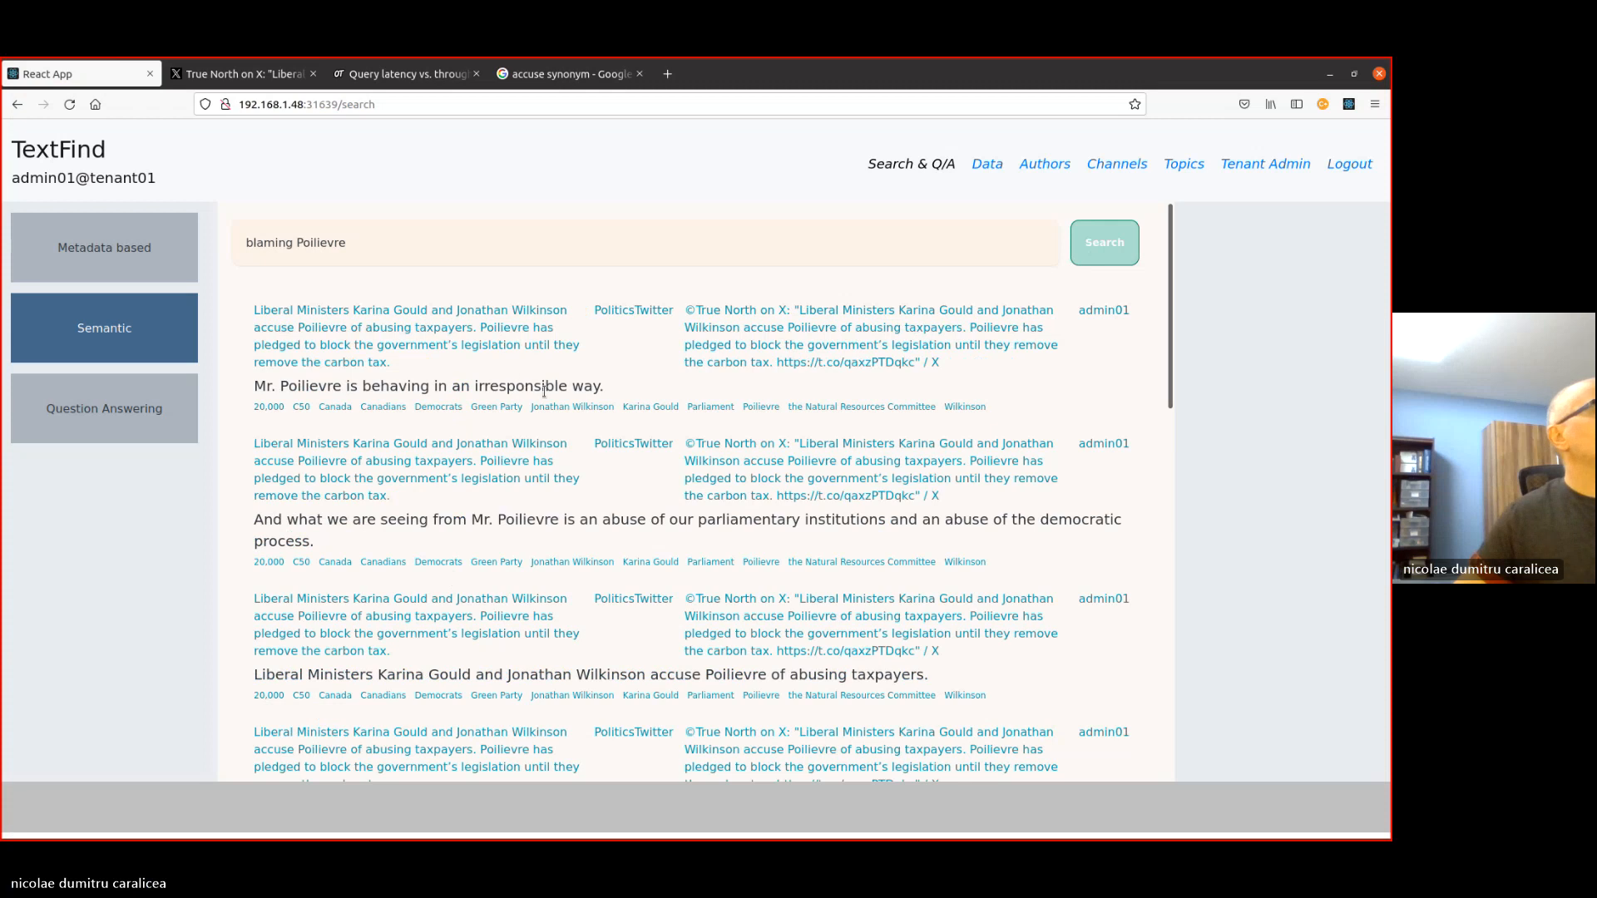
scroll(779, 533, "down", 6)
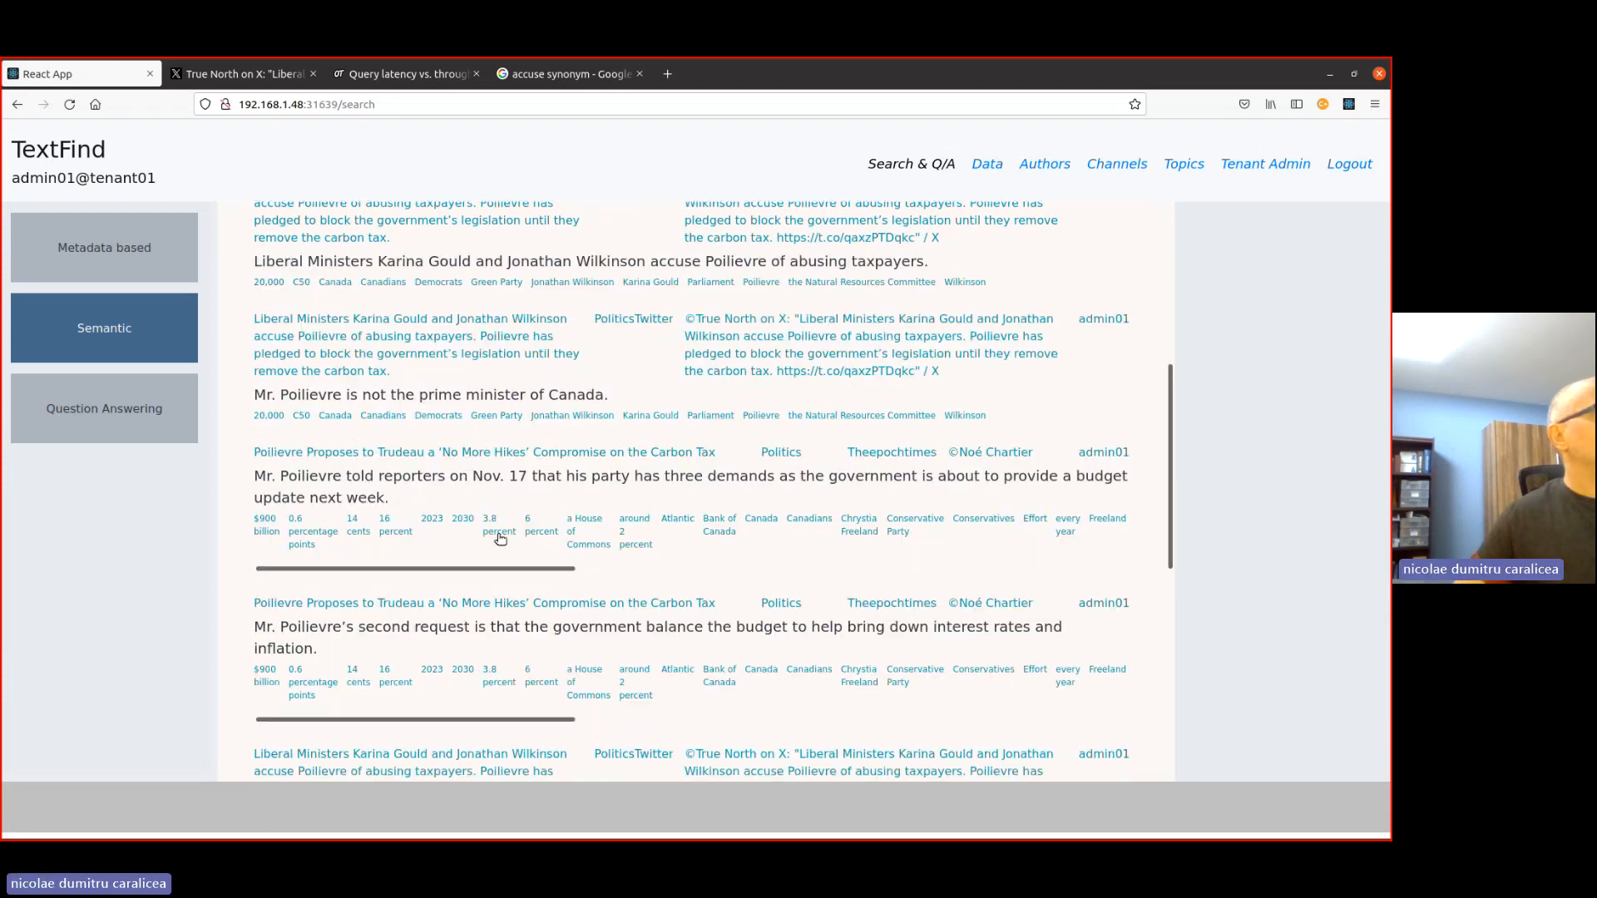
scroll(575, 537, "up", 10)
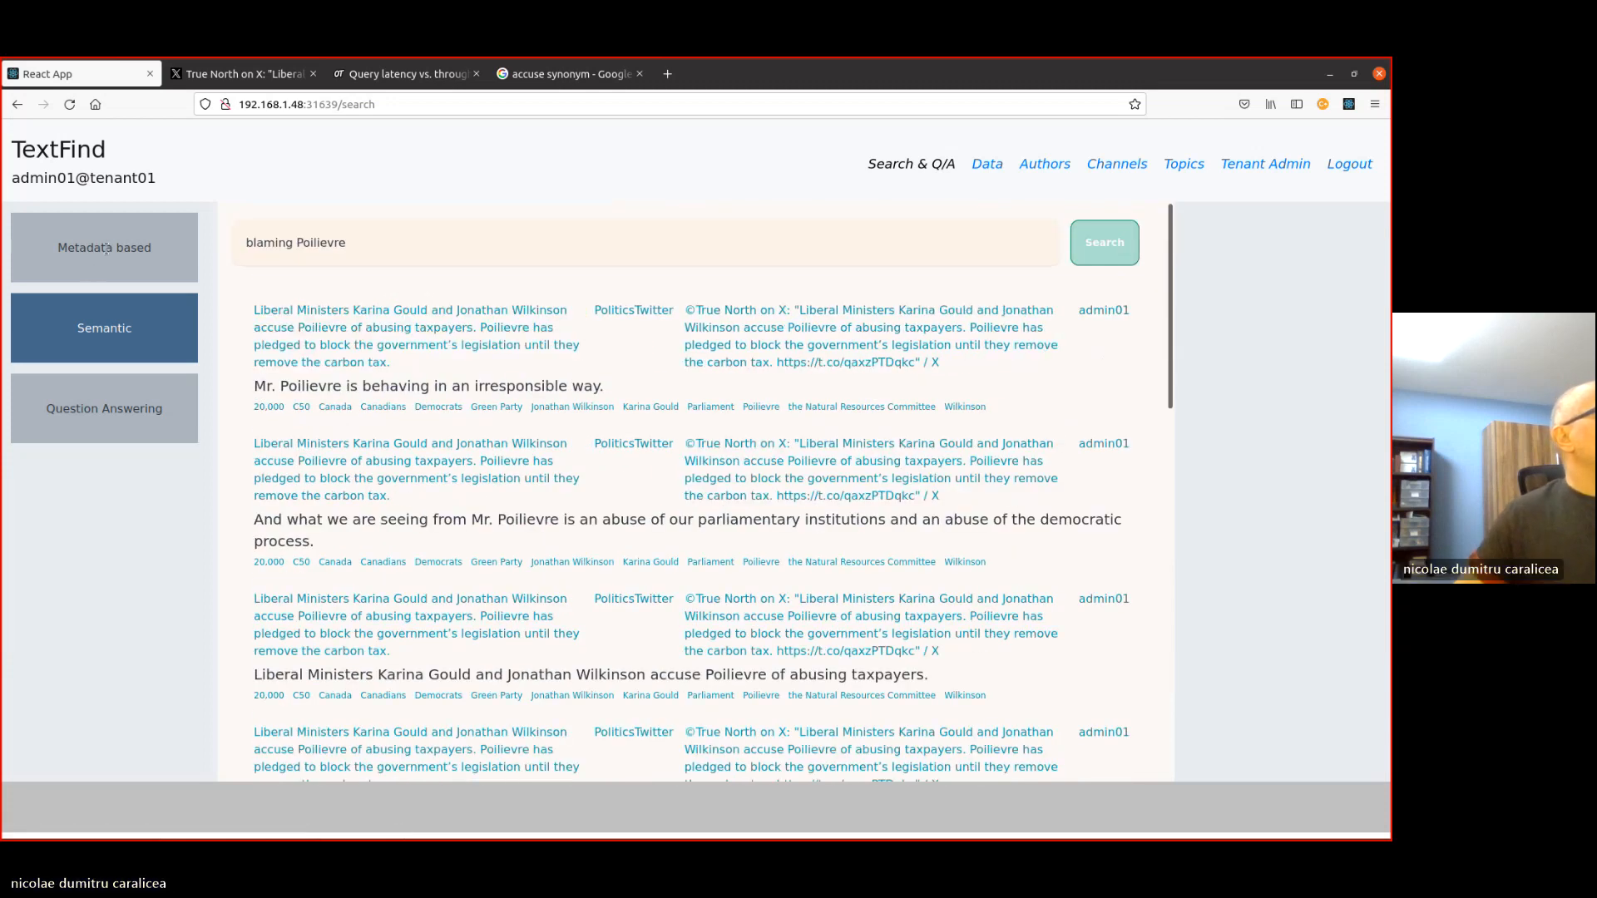
- Use Question Answering to post the question "who is blaming Poilievre of abusing people?"
left_click(119, 411)
left_click(418, 246)
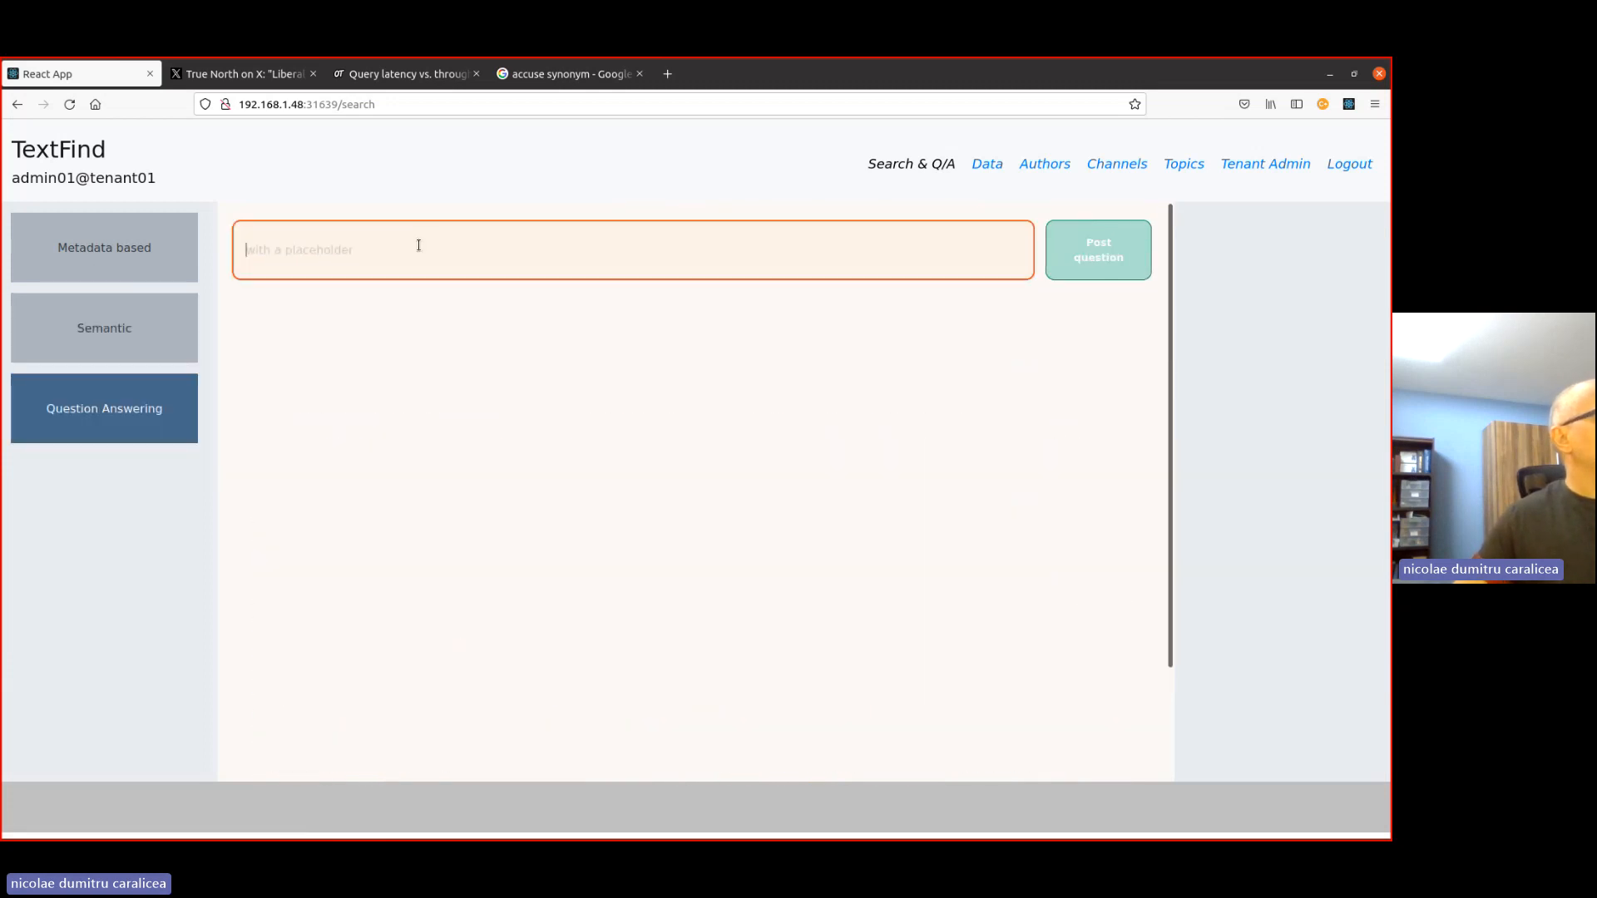
type("blame Poilievre of abusing taxpayers")
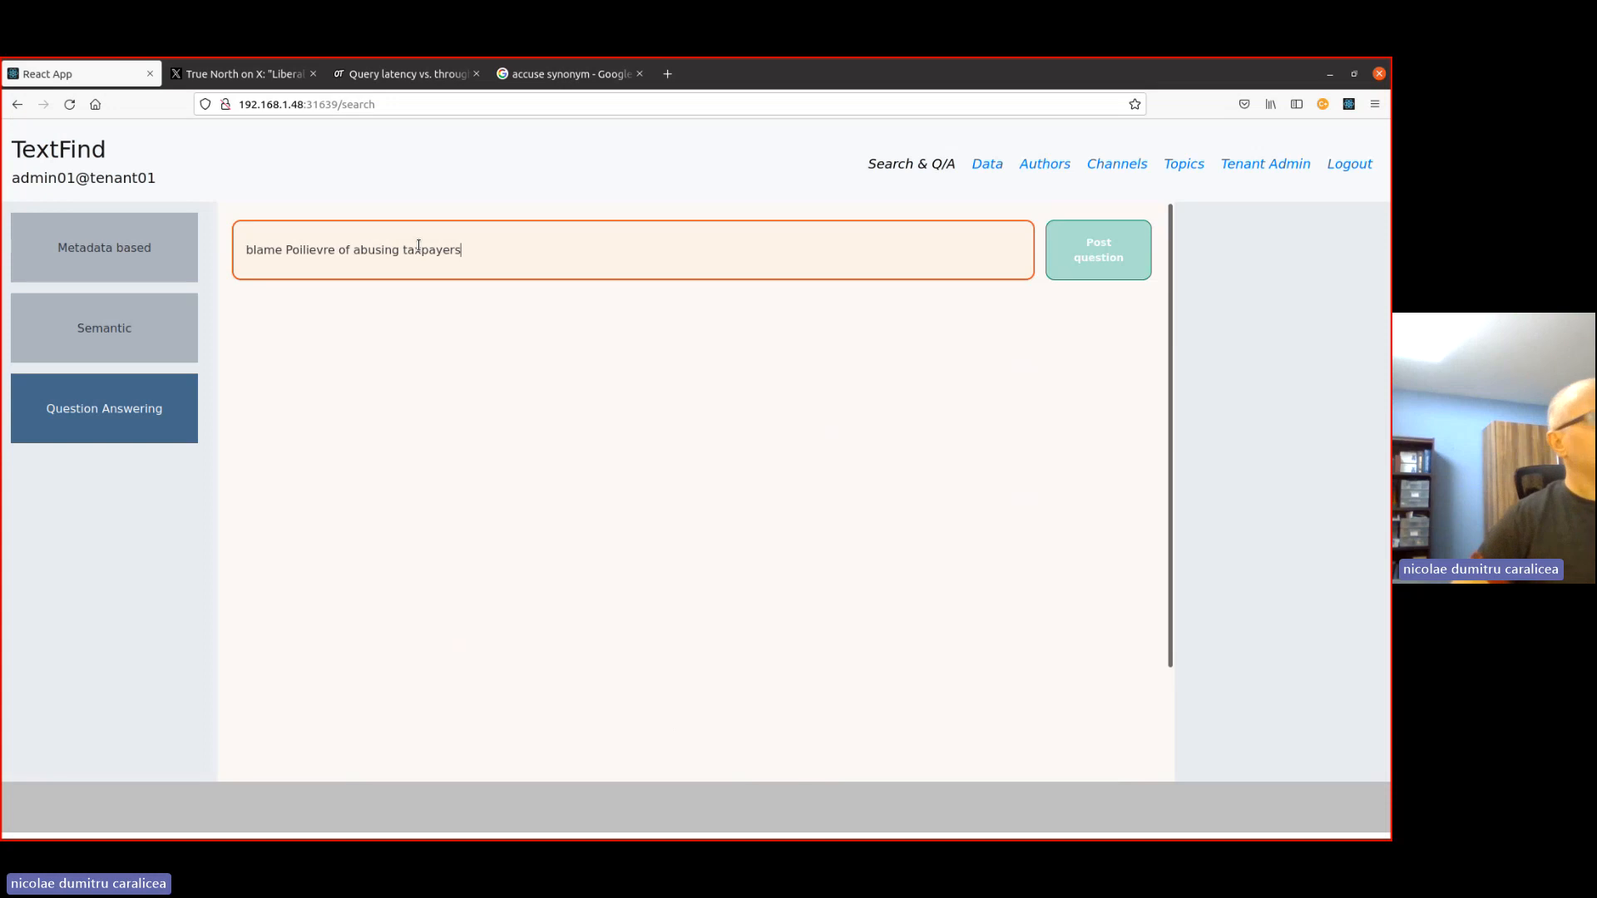
type("who is")
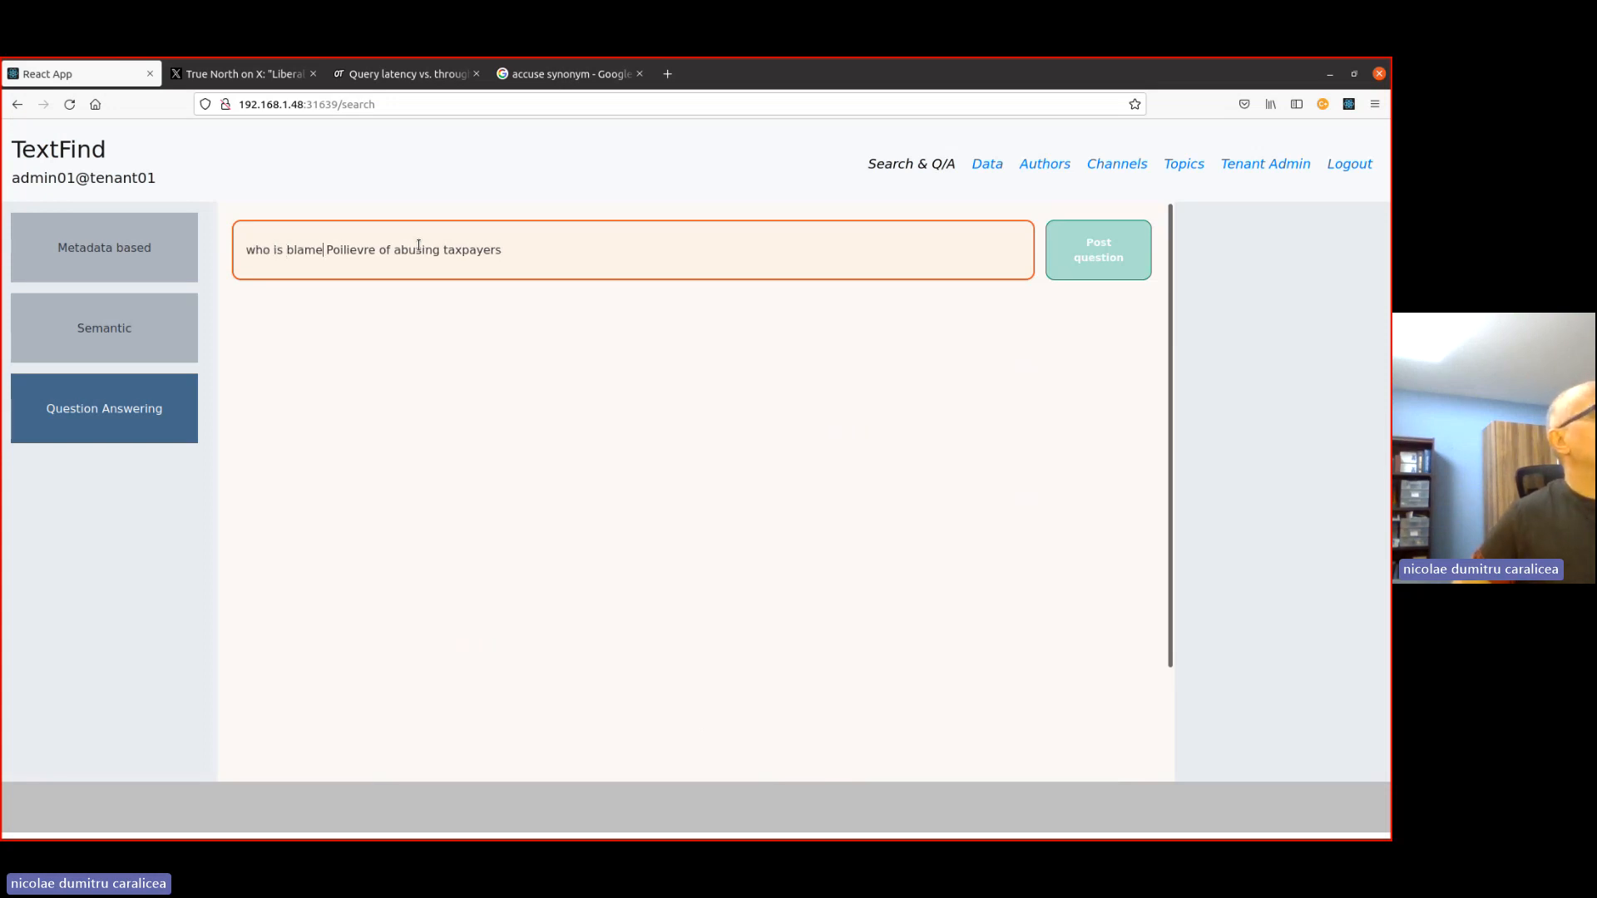
key("BackSpace")
type("o")
key("BackSpace")
type("ing")
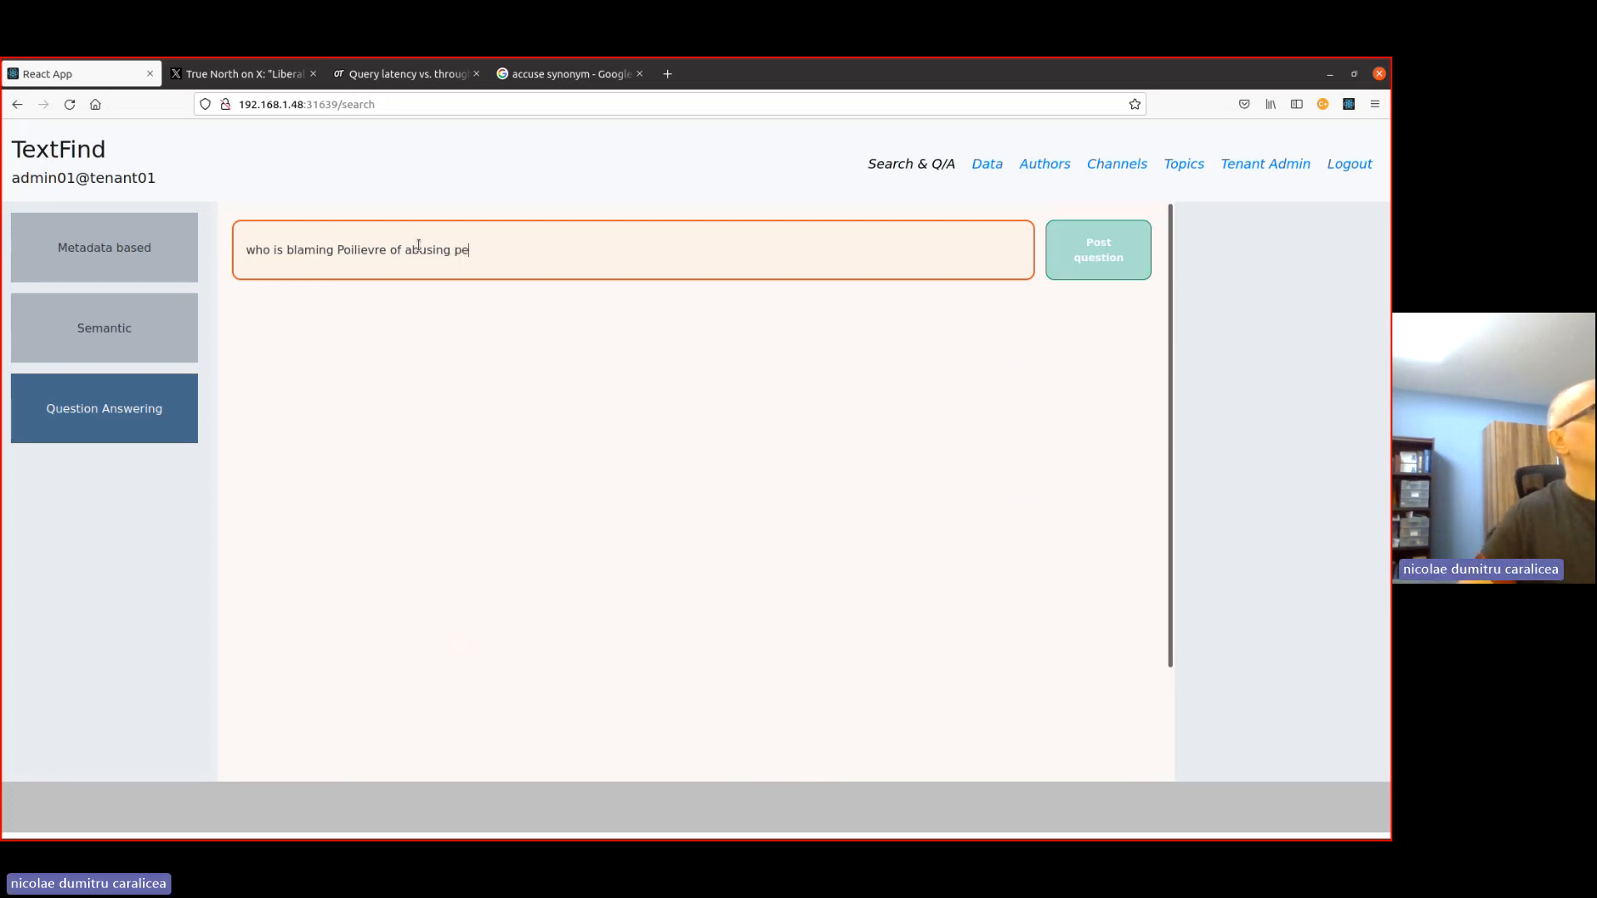
type("e")
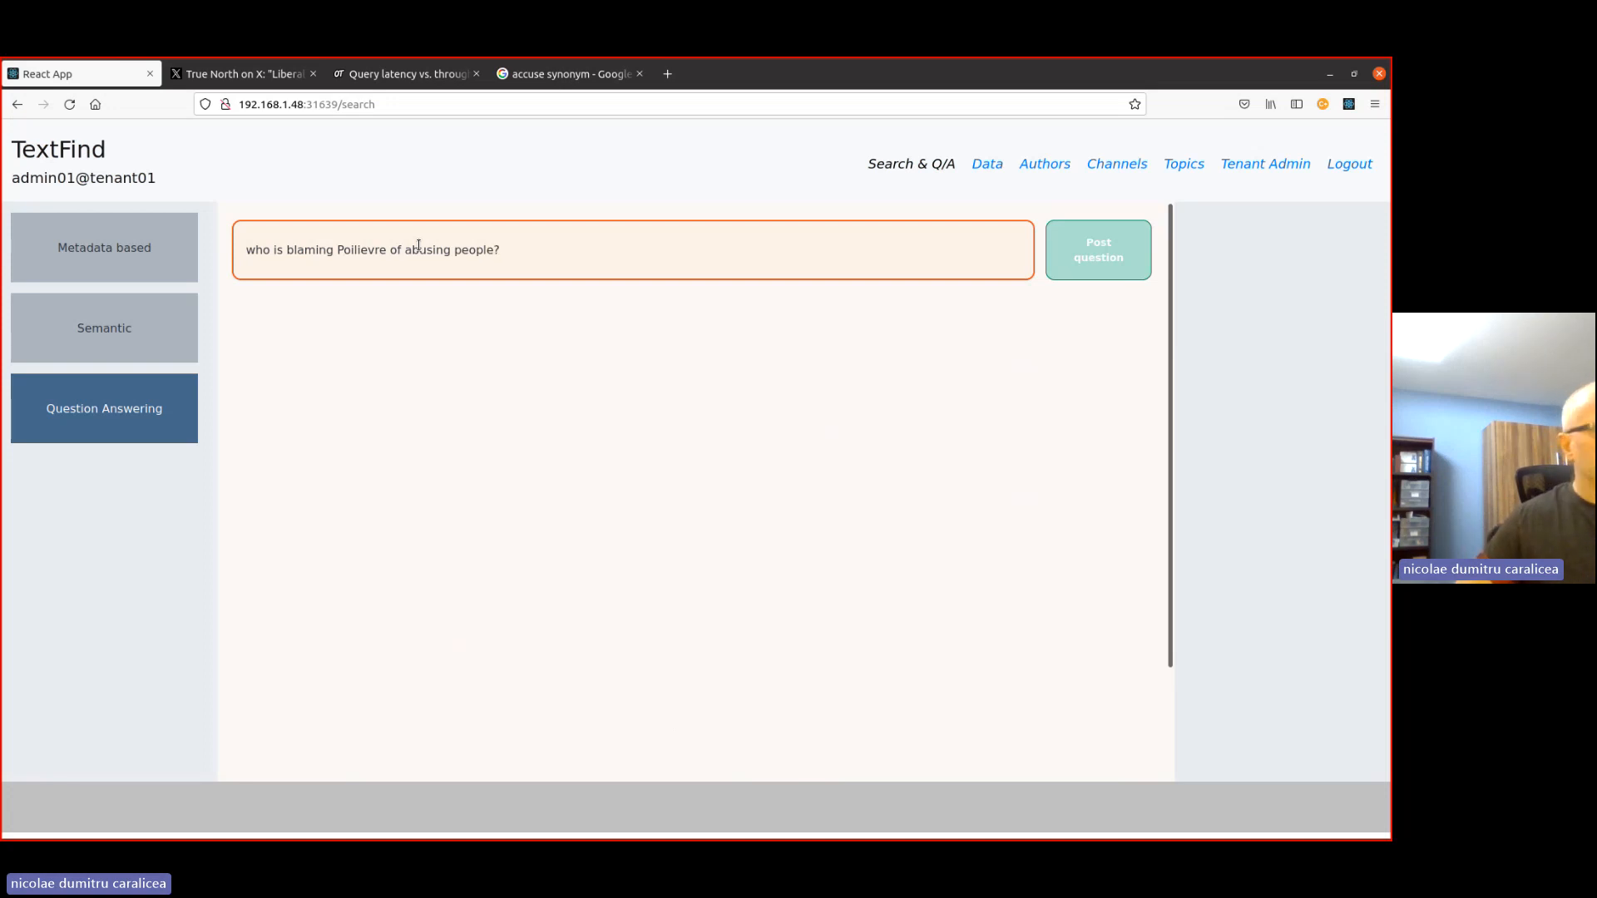
left_click(1098, 256)
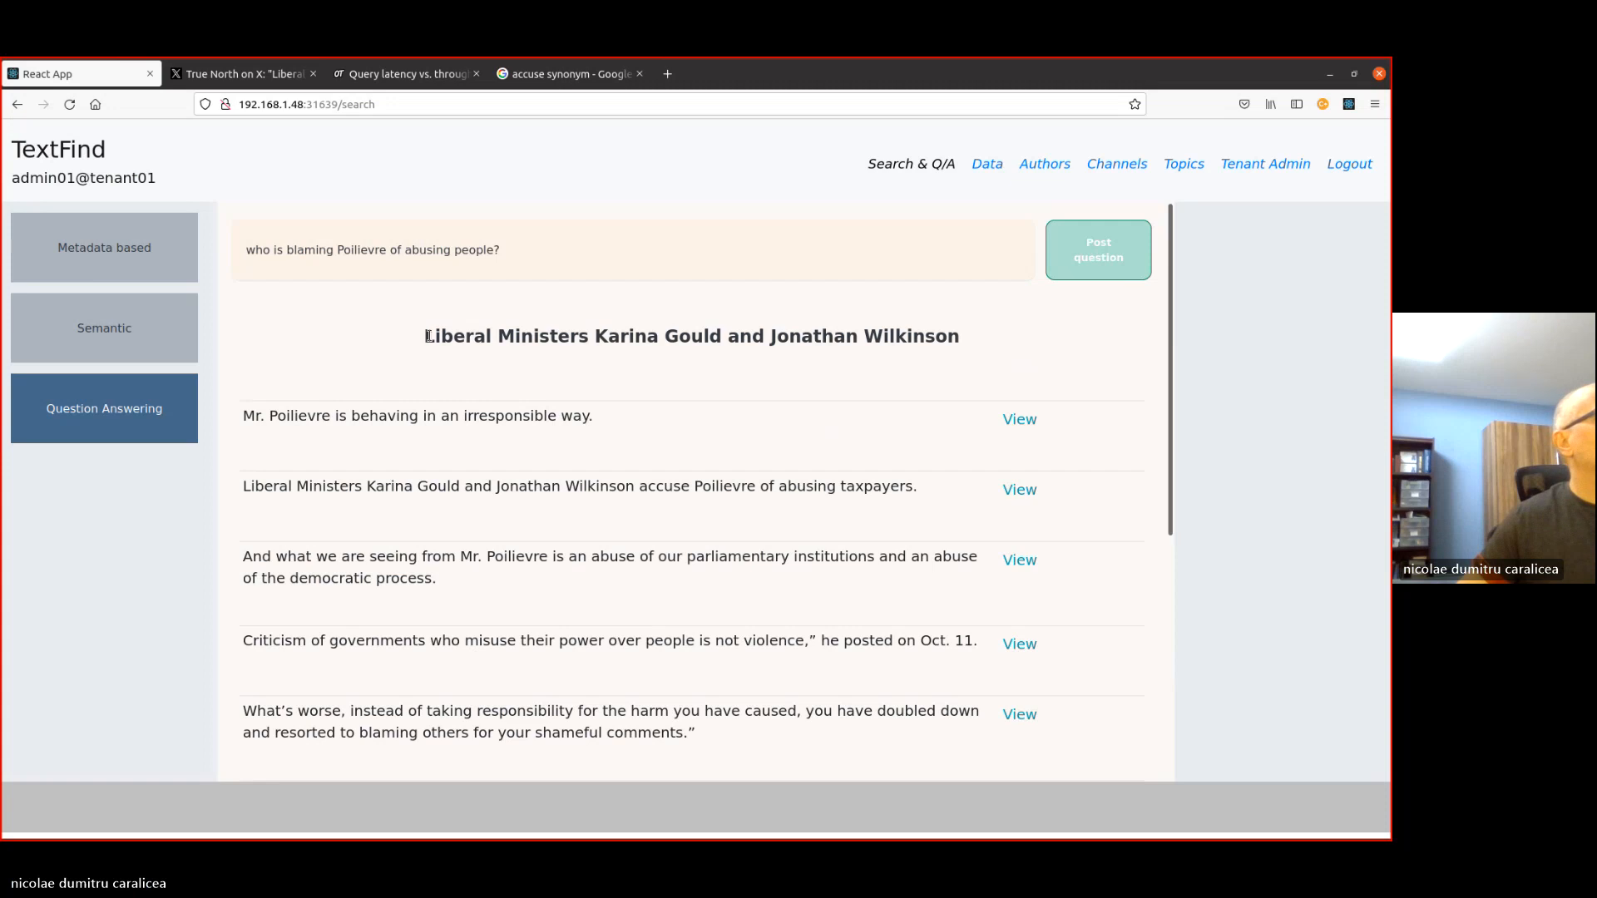
- Review the answer to the posted question and the supporting passages listed below it
left_click_drag(428, 336, 998, 346)
left_click(738, 459)
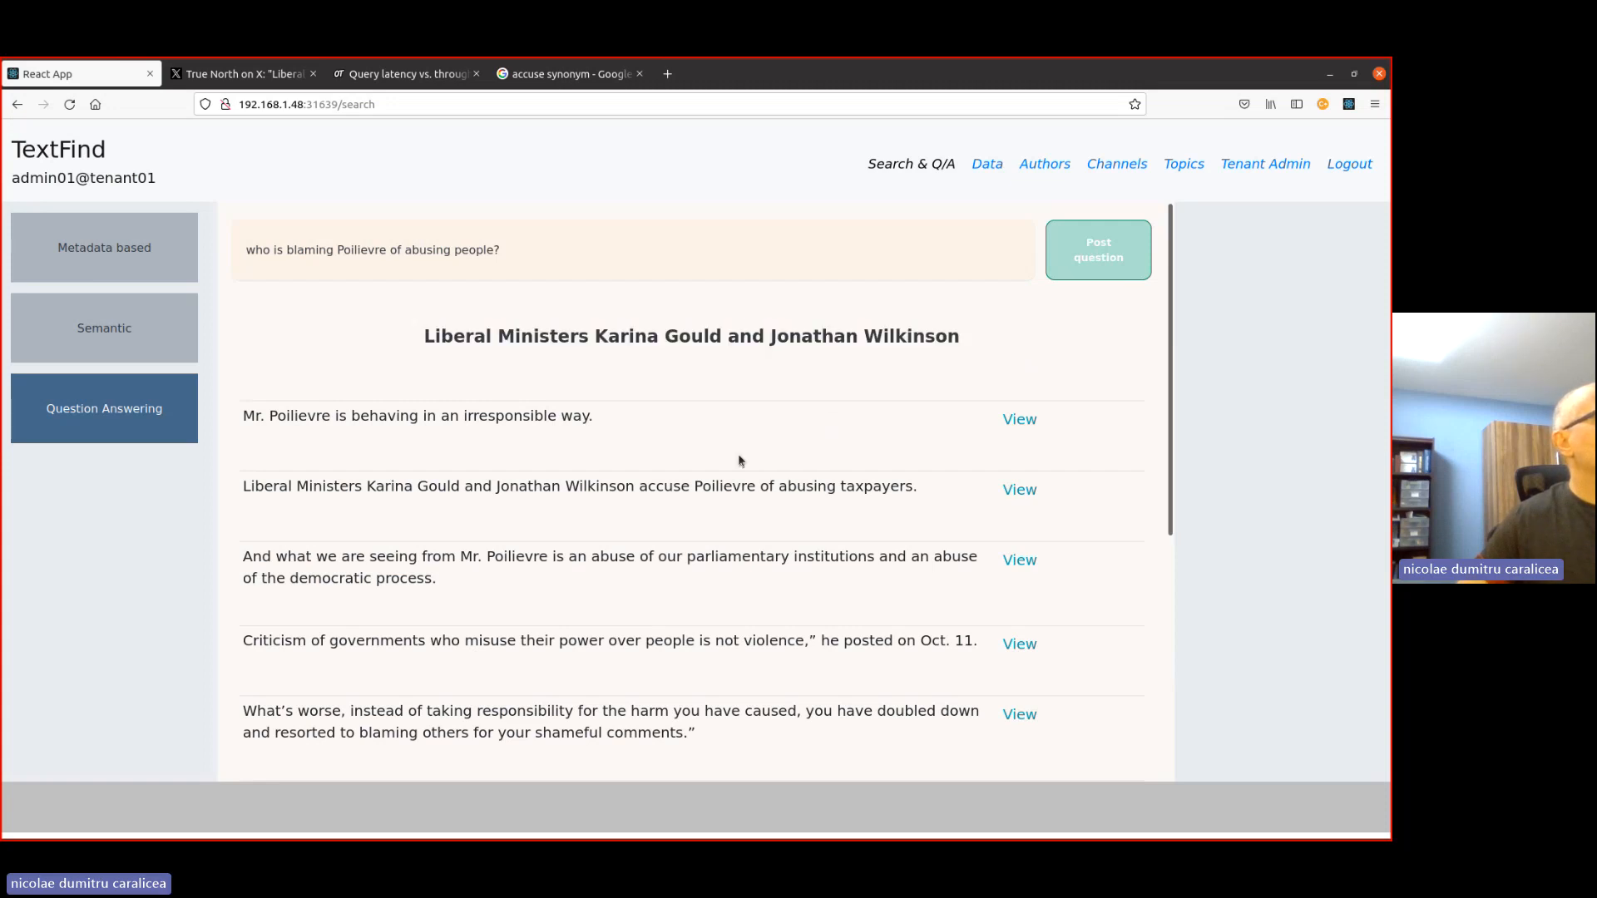
scroll(738, 459, "down", 5)
scroll(574, 482, "up", 5)
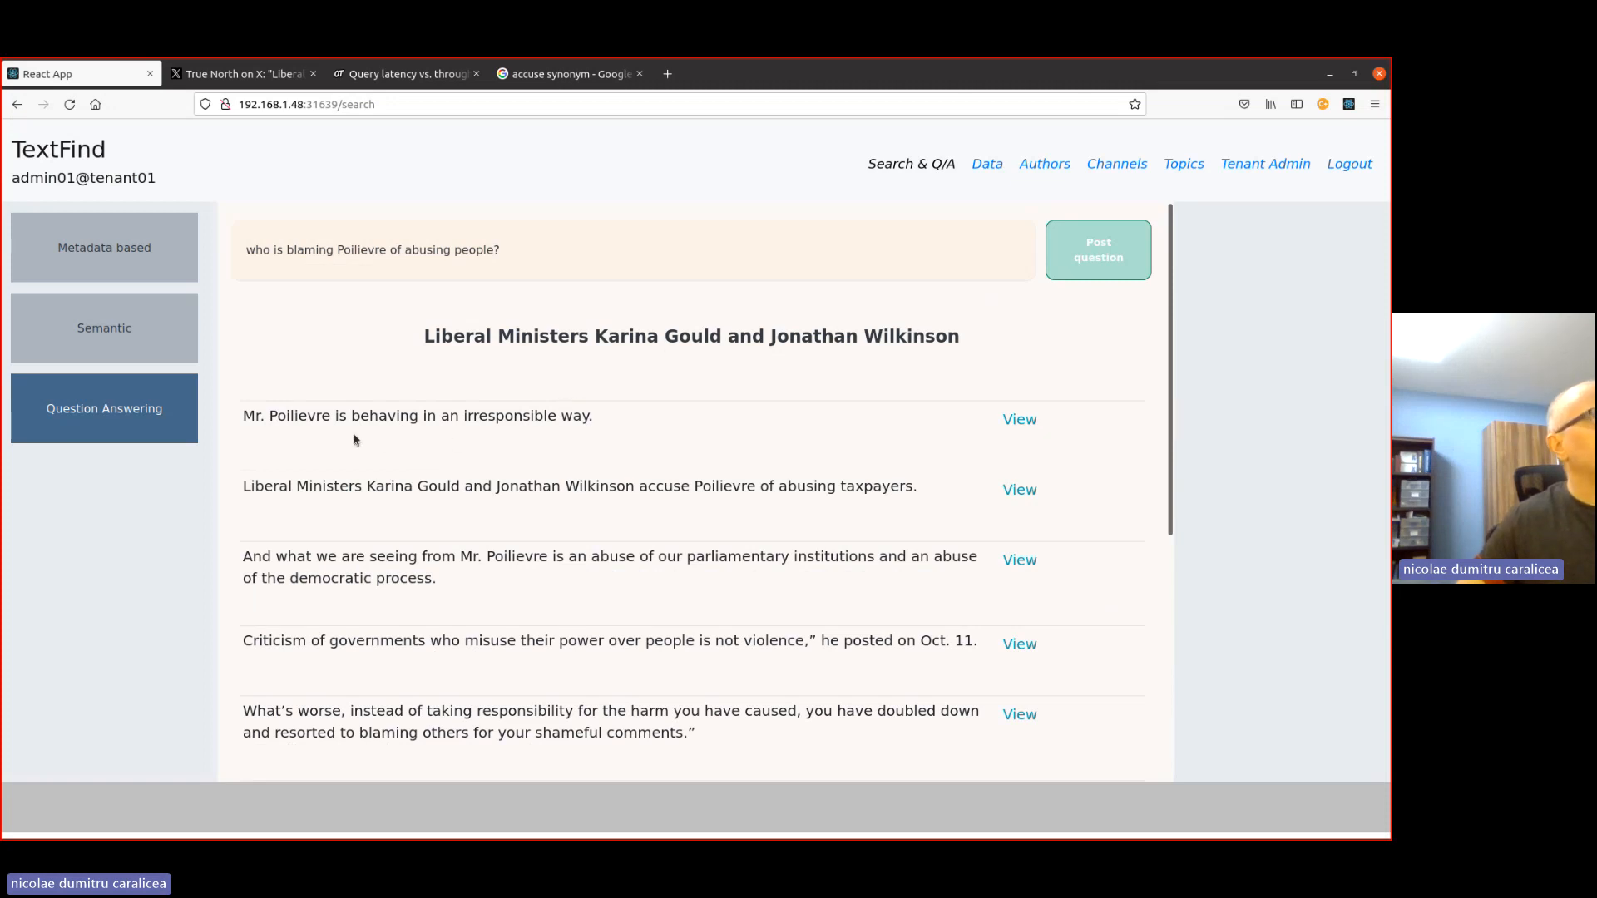
- Read through the full list of supporting passages returned for the question about who is blaming Poilievre
left_click(499, 254)
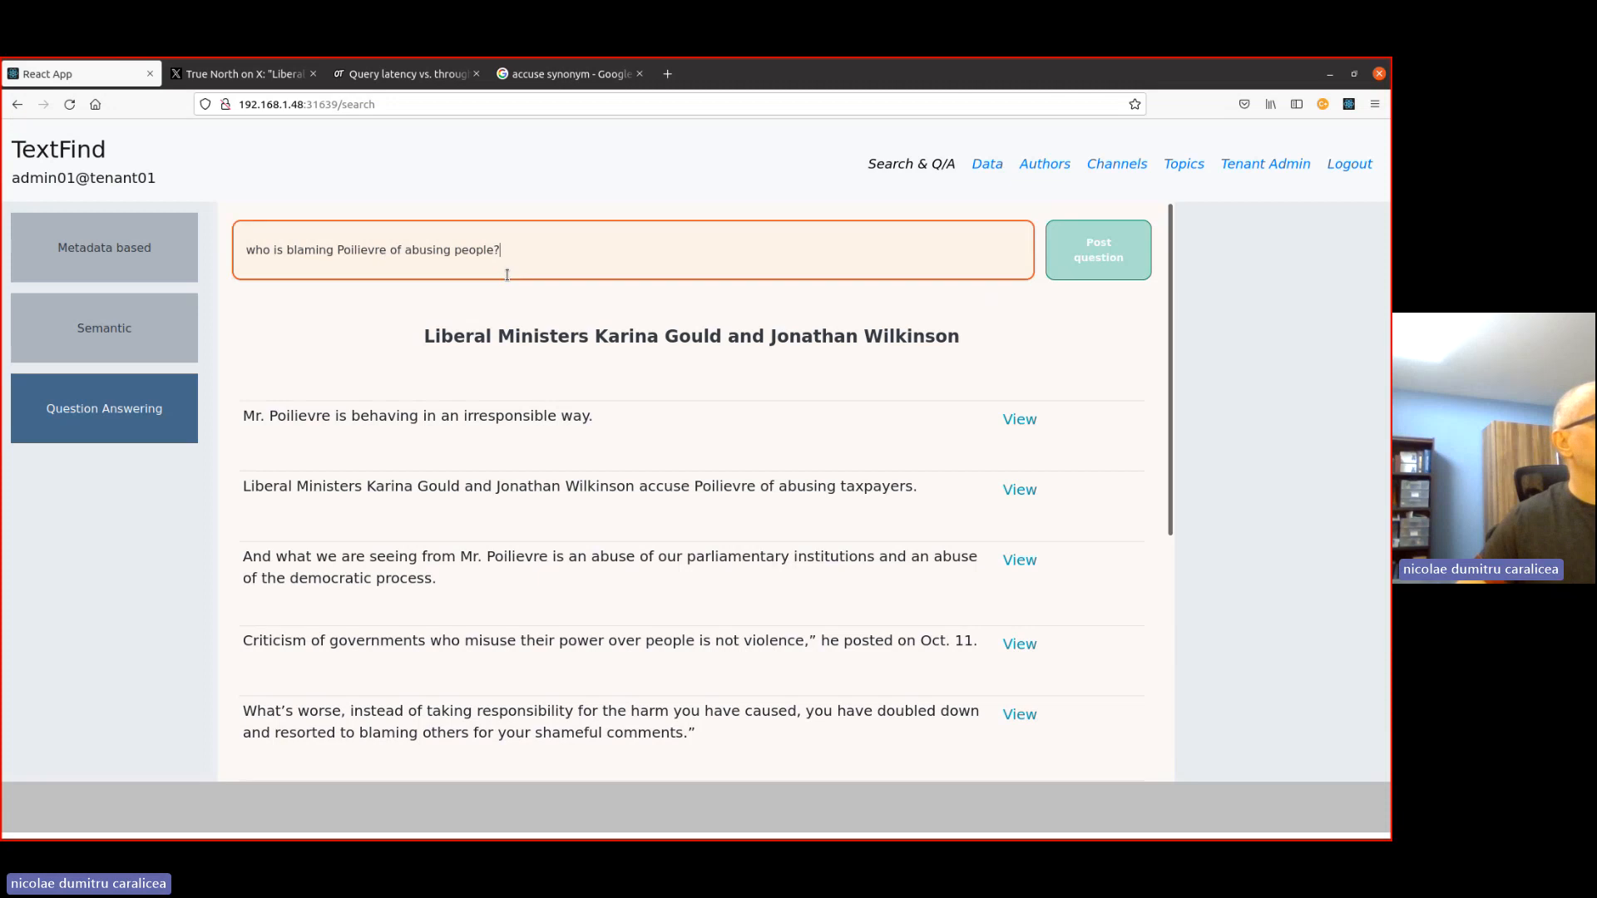
scroll(577, 513, "down", 3)
scroll(579, 513, "up", 3)
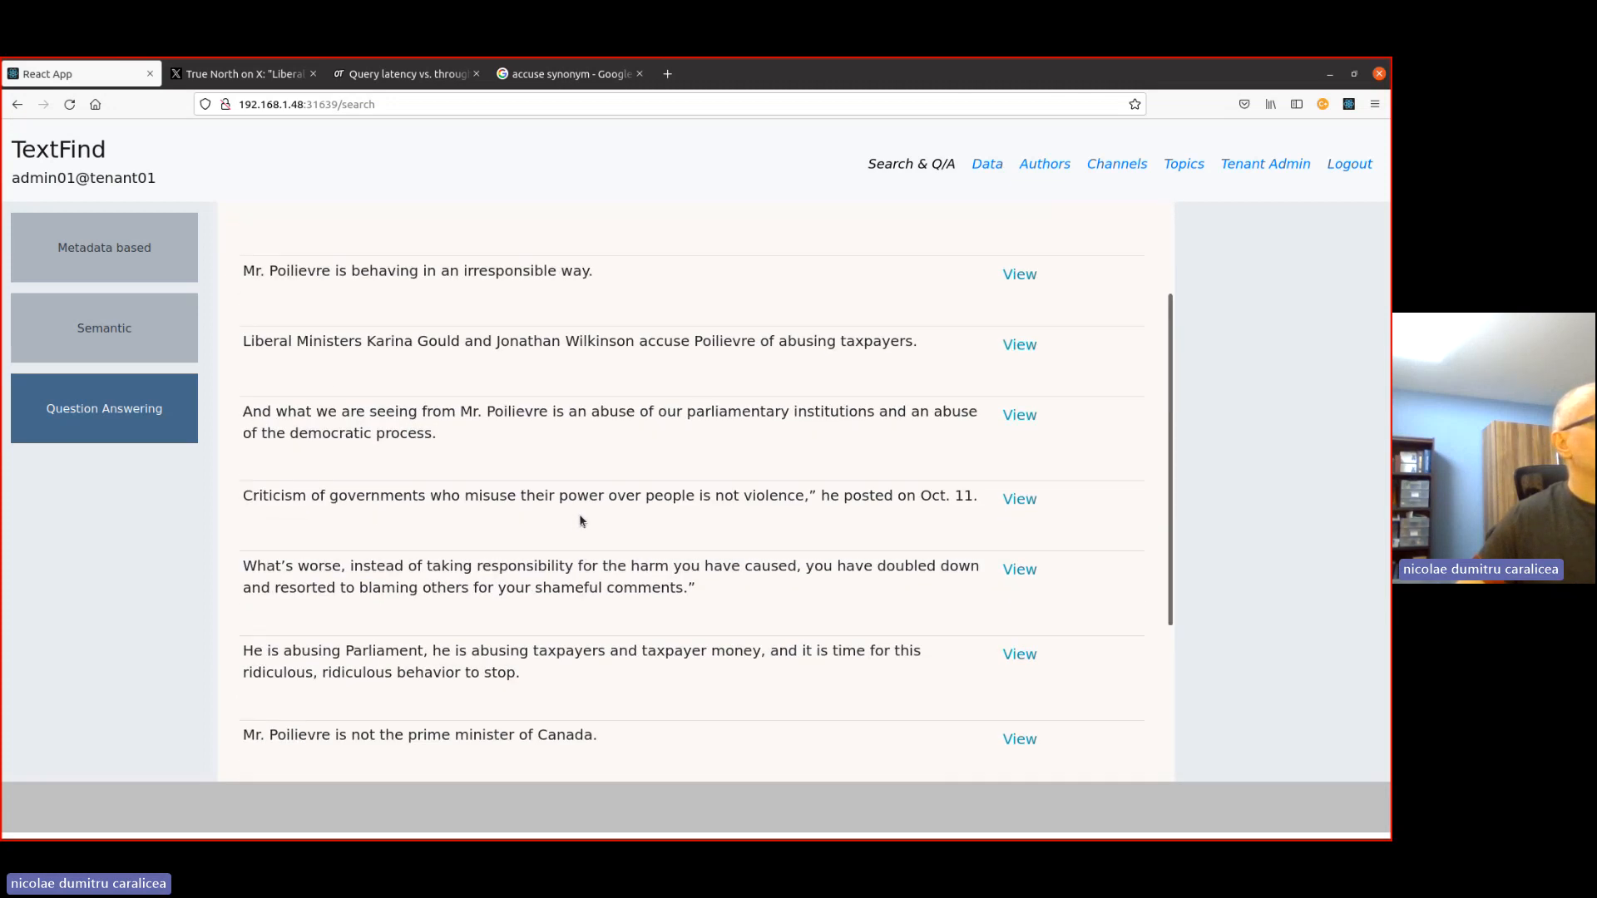
scroll(487, 580, "down", 3)
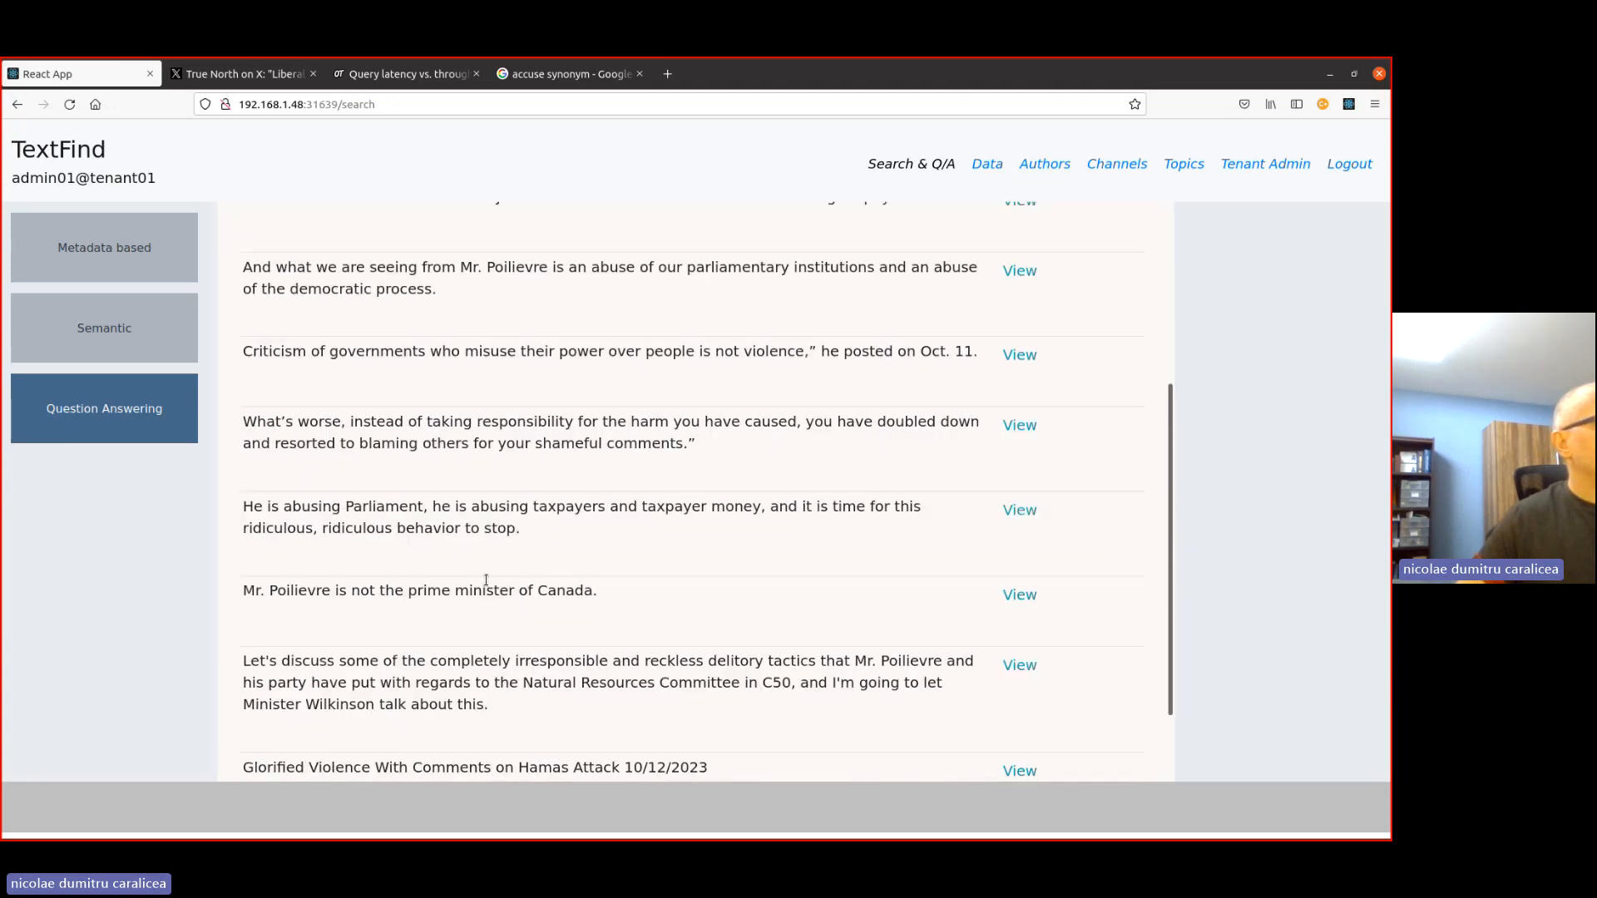
scroll(391, 553, "down", 1)
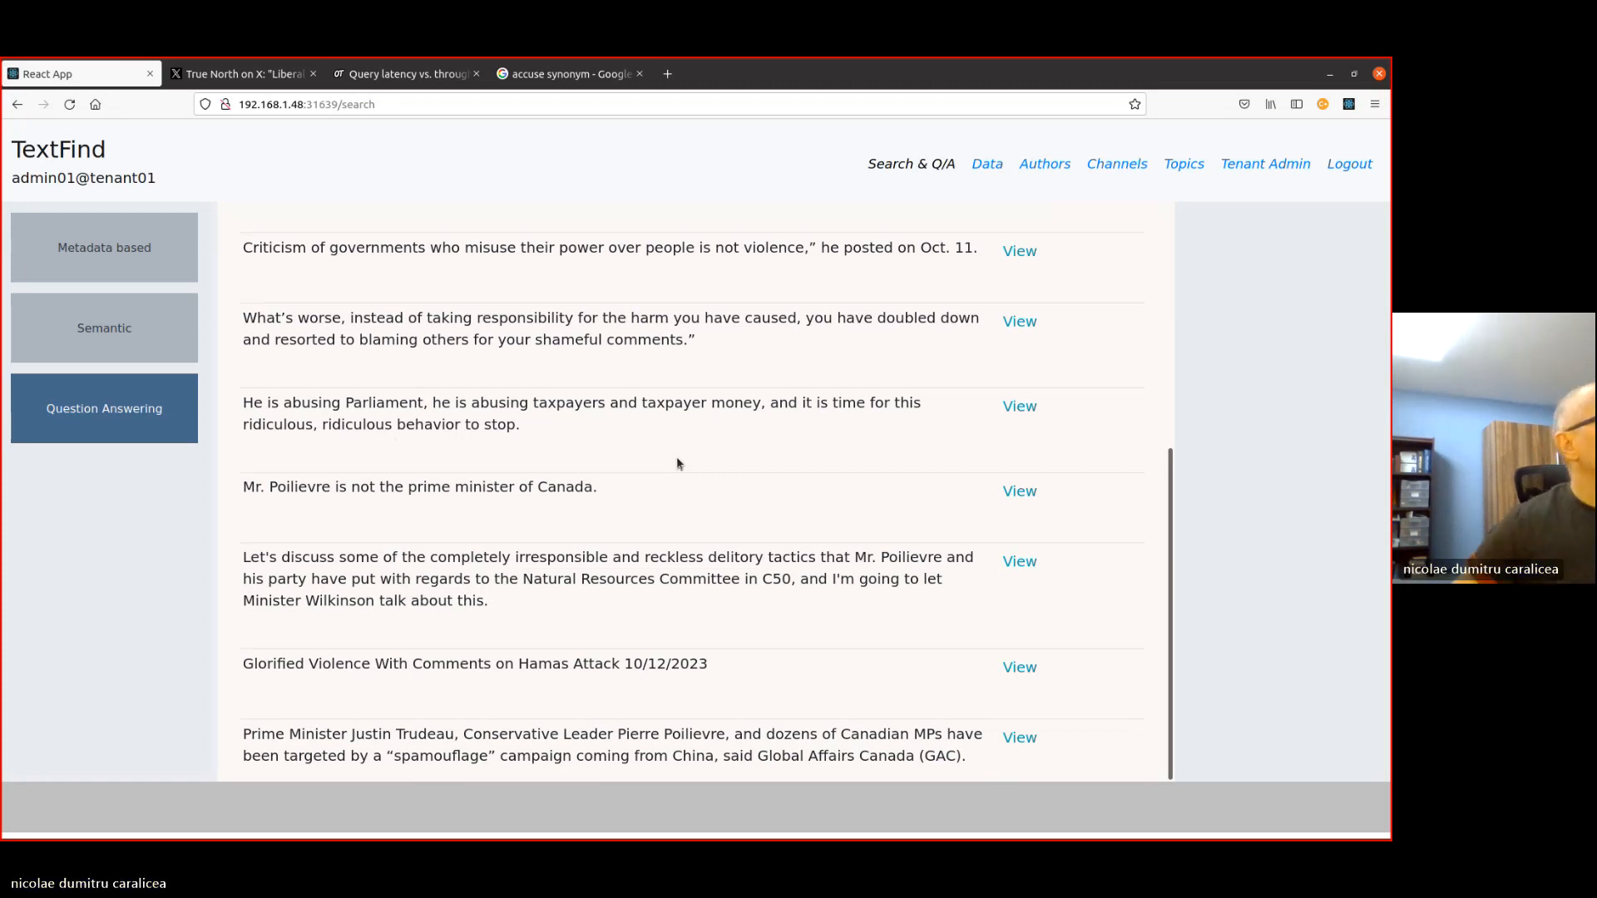
scroll(481, 356, "up", 5)
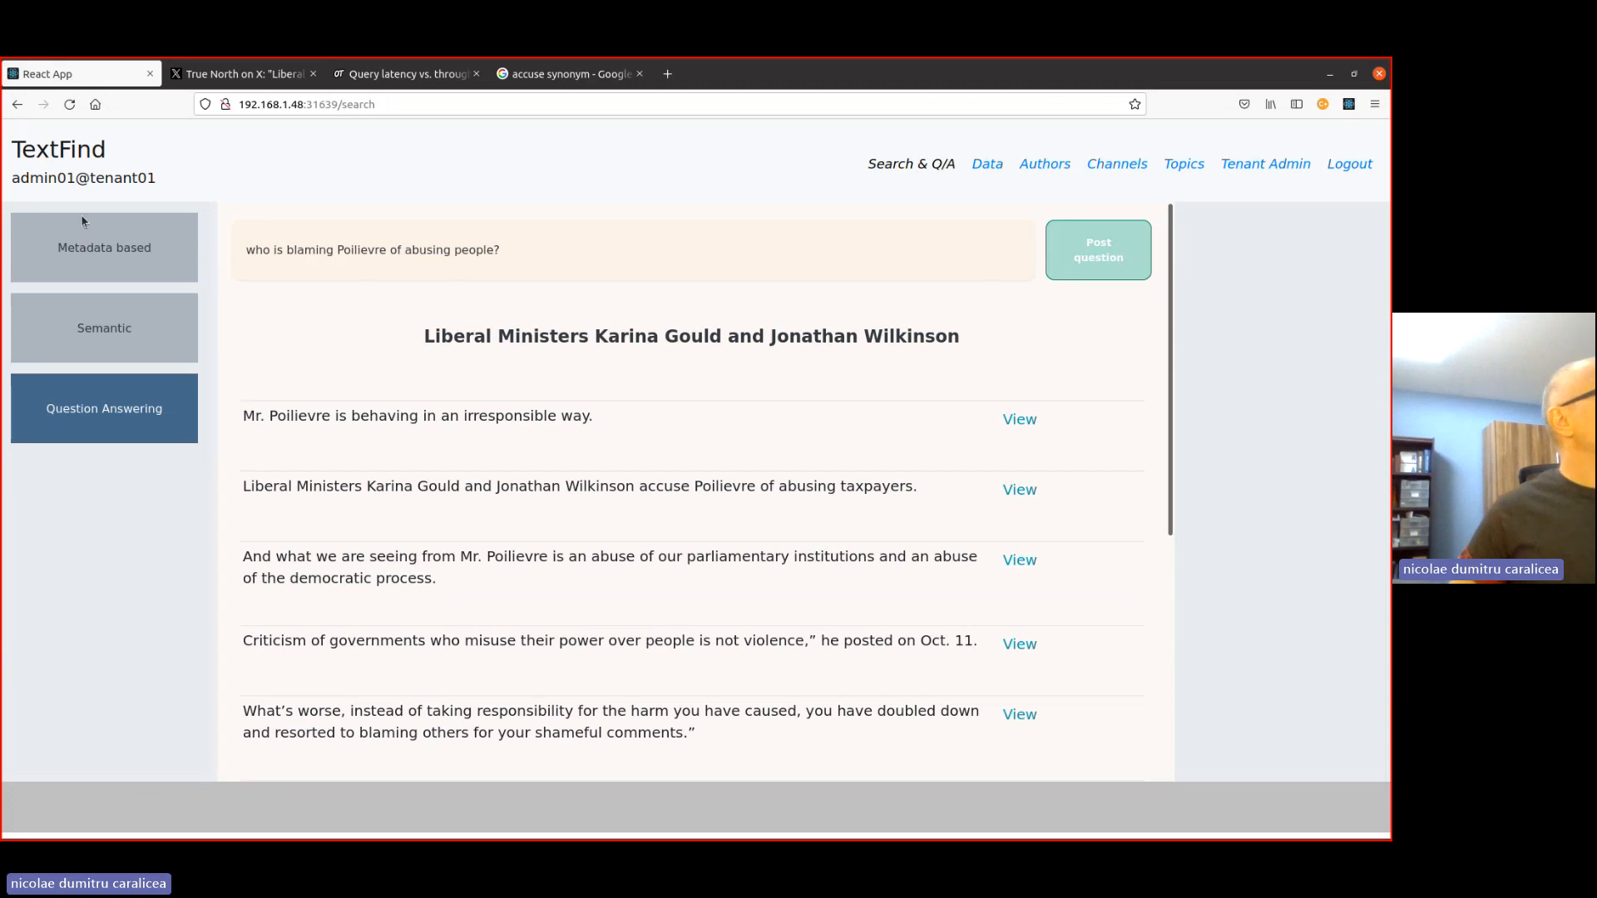
- Set the metadata-based search filters to topic Politics, channel Twitter and the long author entry beginning "True North on X: "Liberal Ministers"
left_click(52, 261)
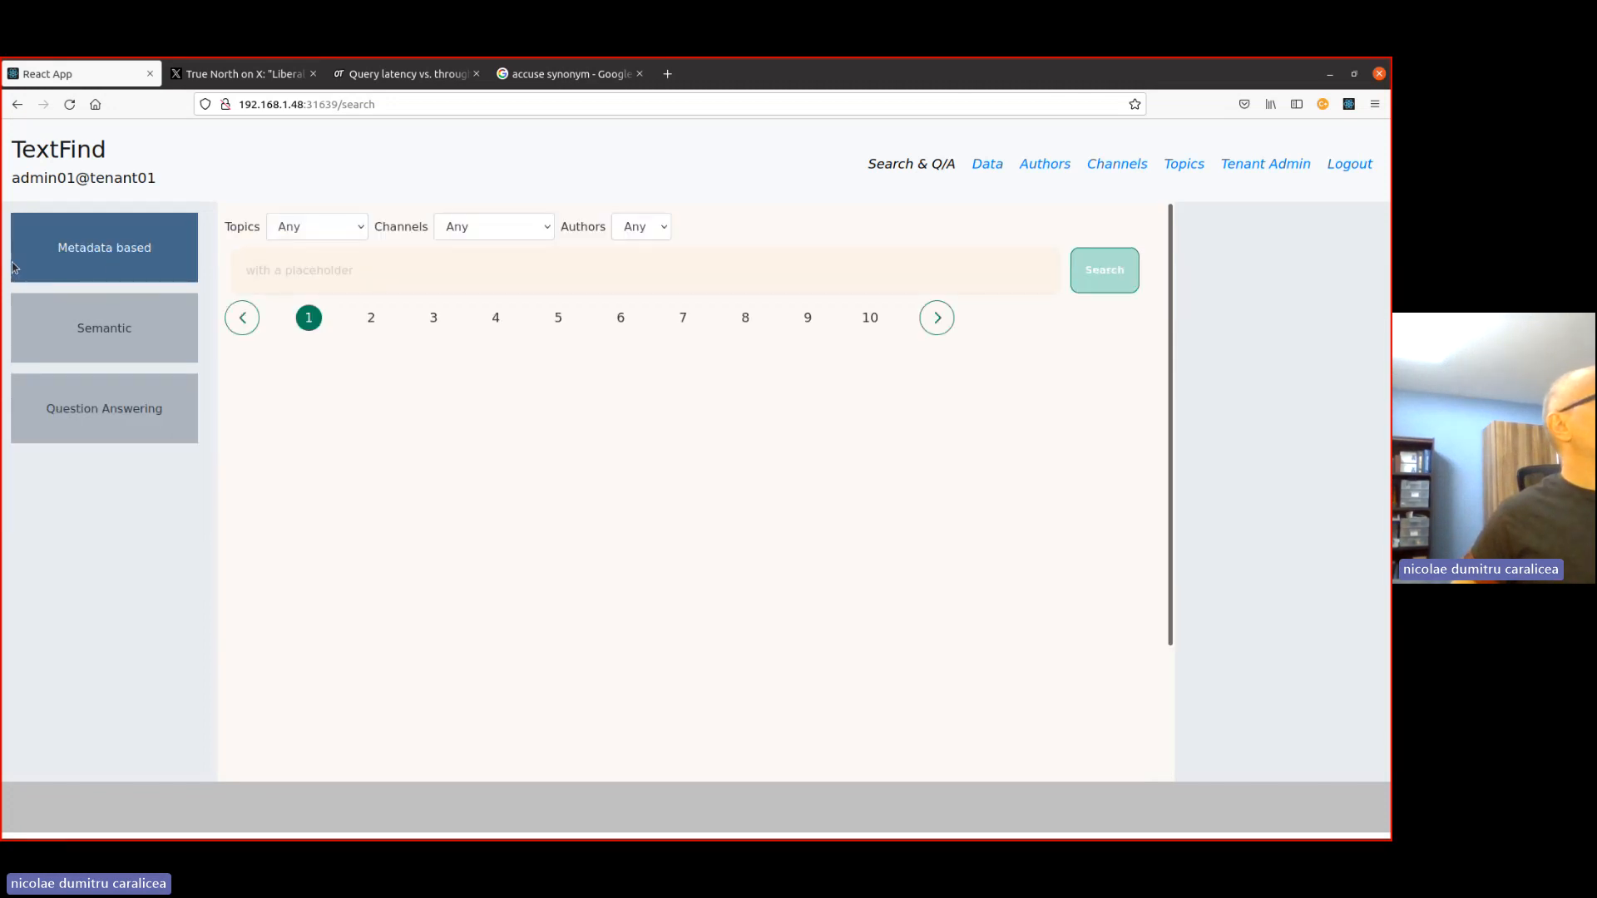
left_click(302, 232)
left_click(299, 292)
left_click(493, 236)
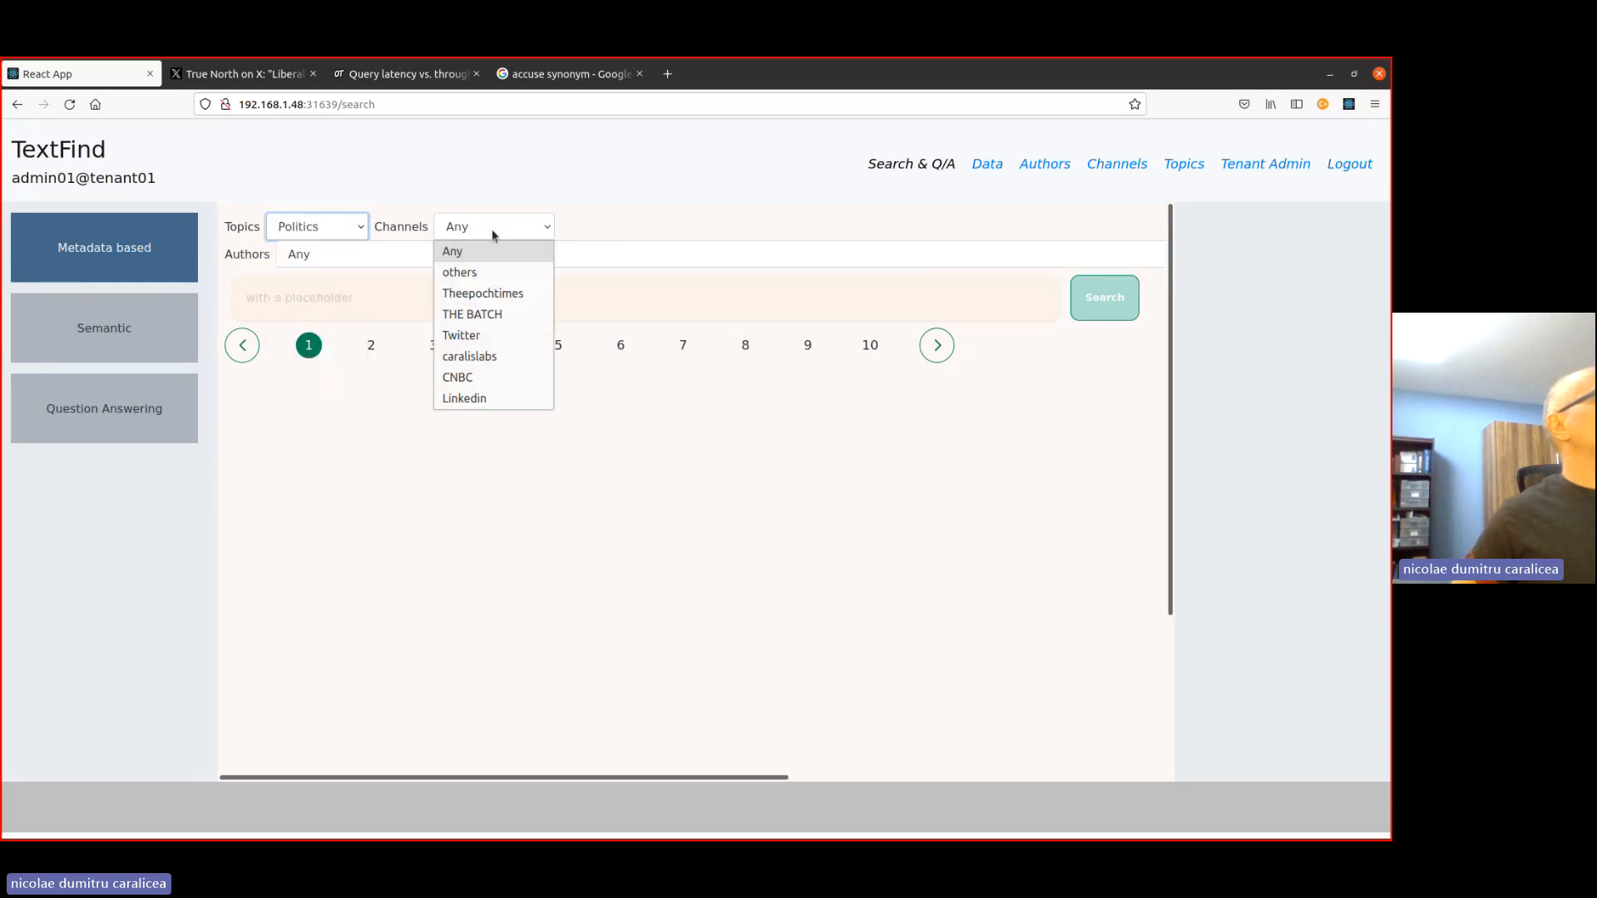
left_click(464, 335)
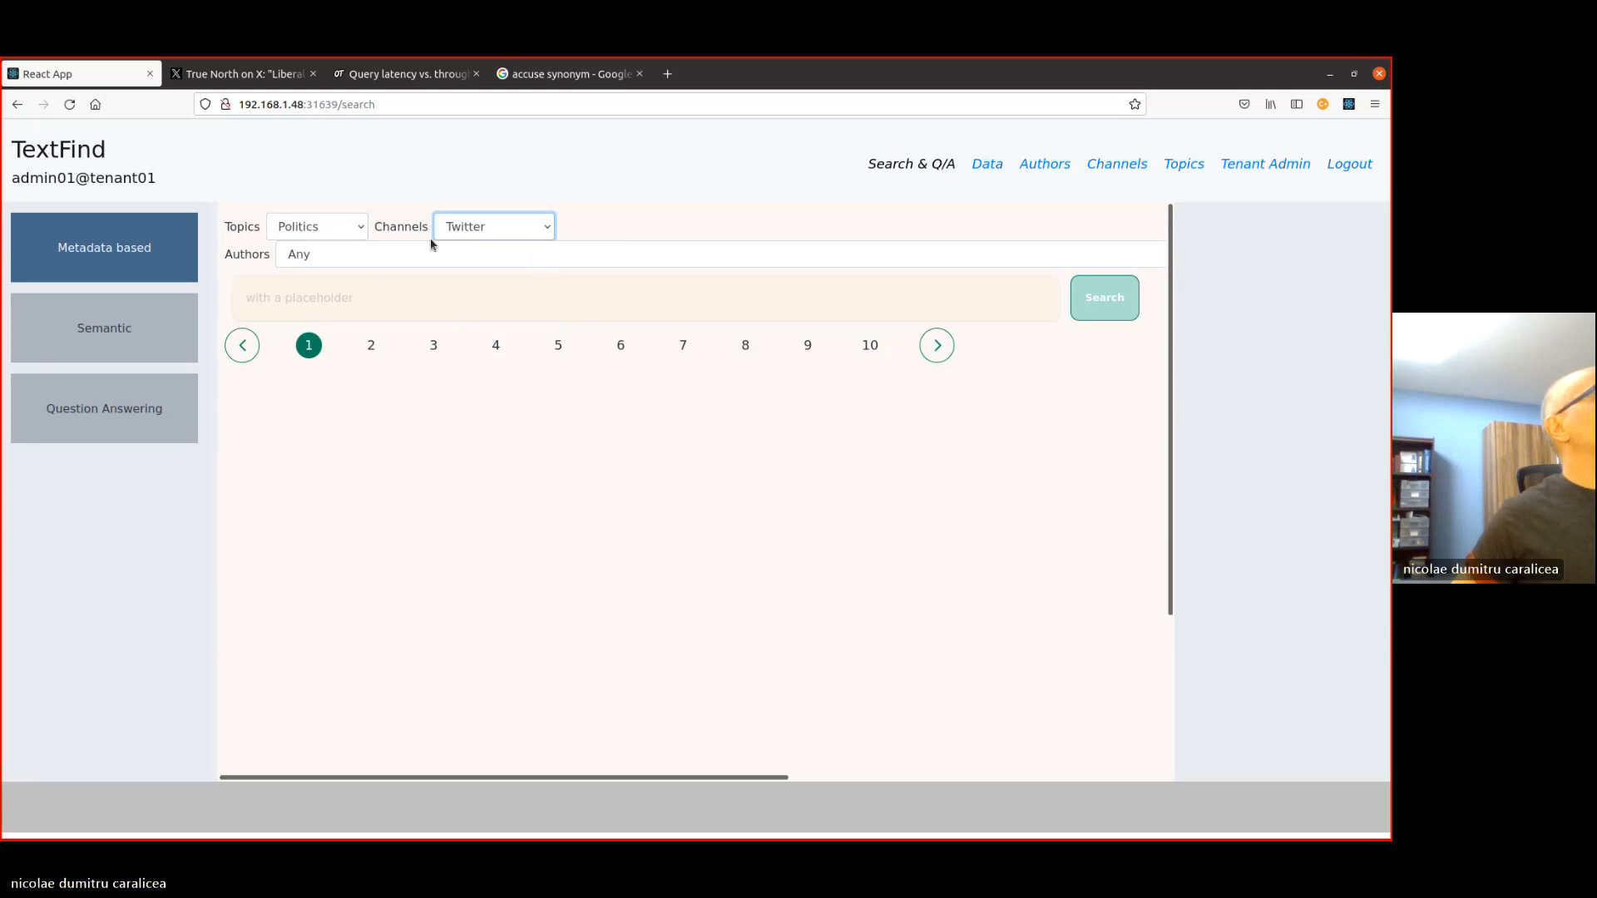
left_click(370, 256)
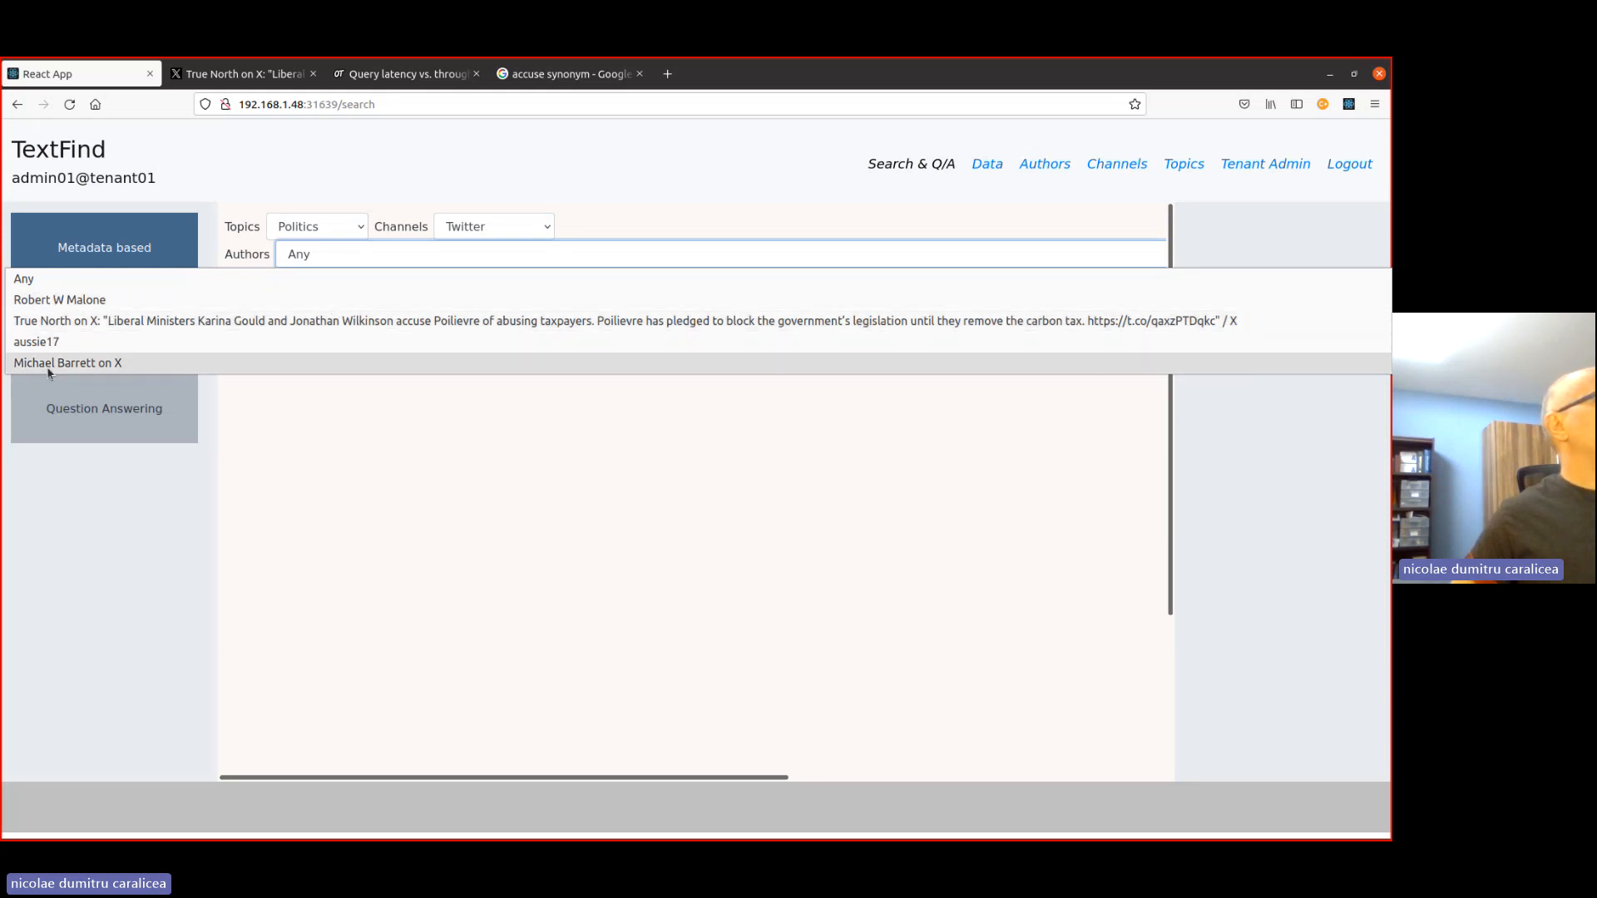
left_click(163, 322)
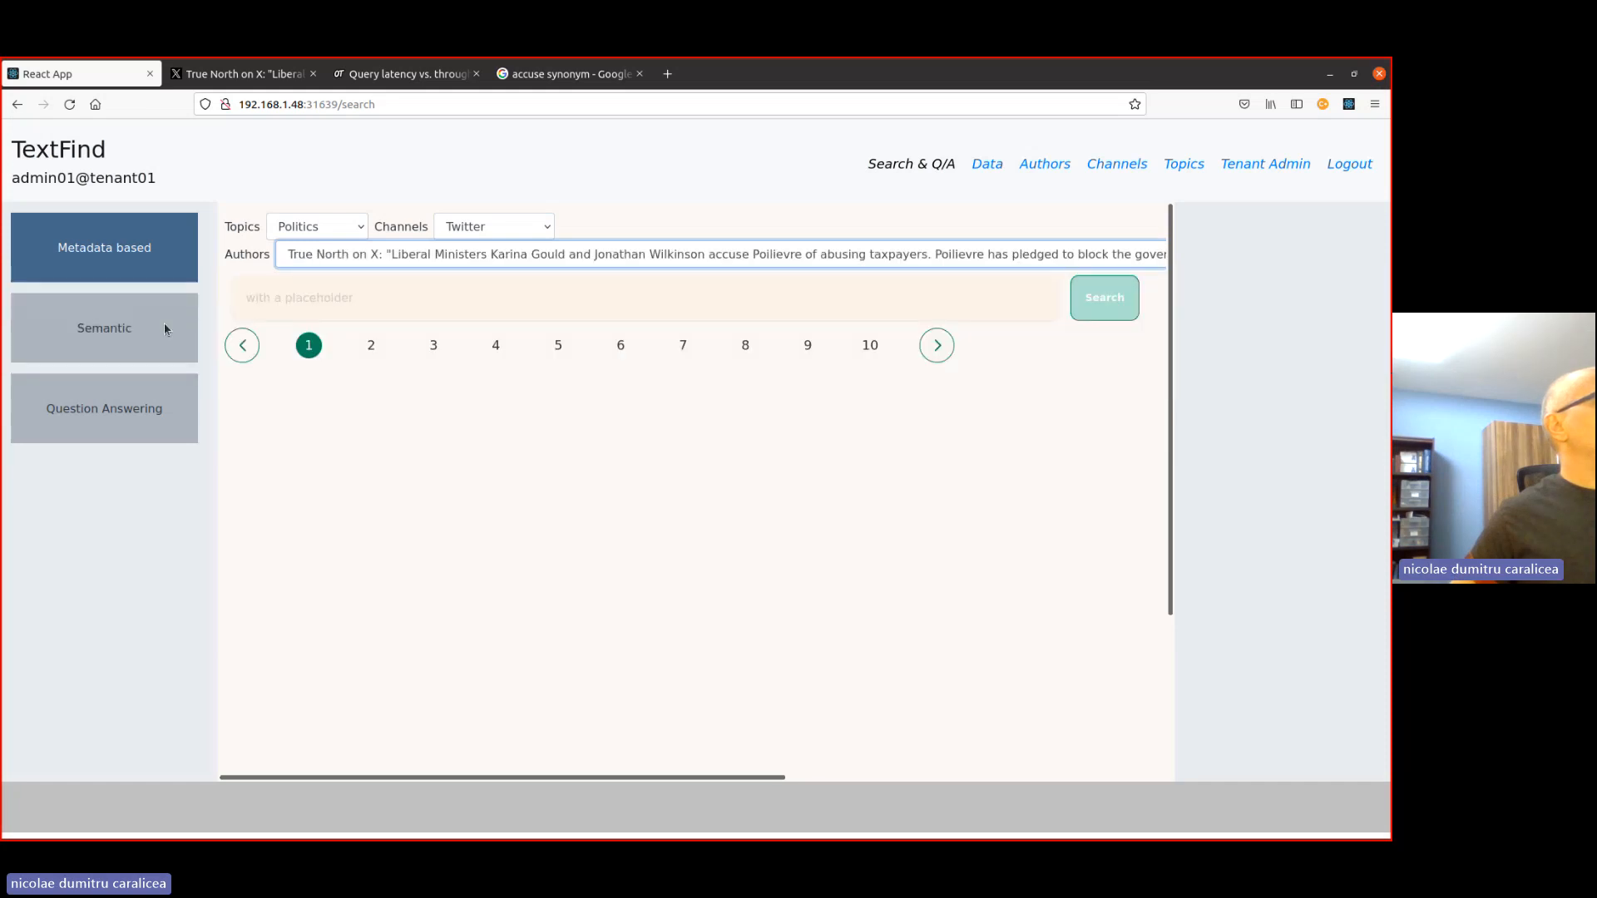
- Open the TrueNorthCentre Twitter record from the data list for updating and look over its fields
left_click(986, 165)
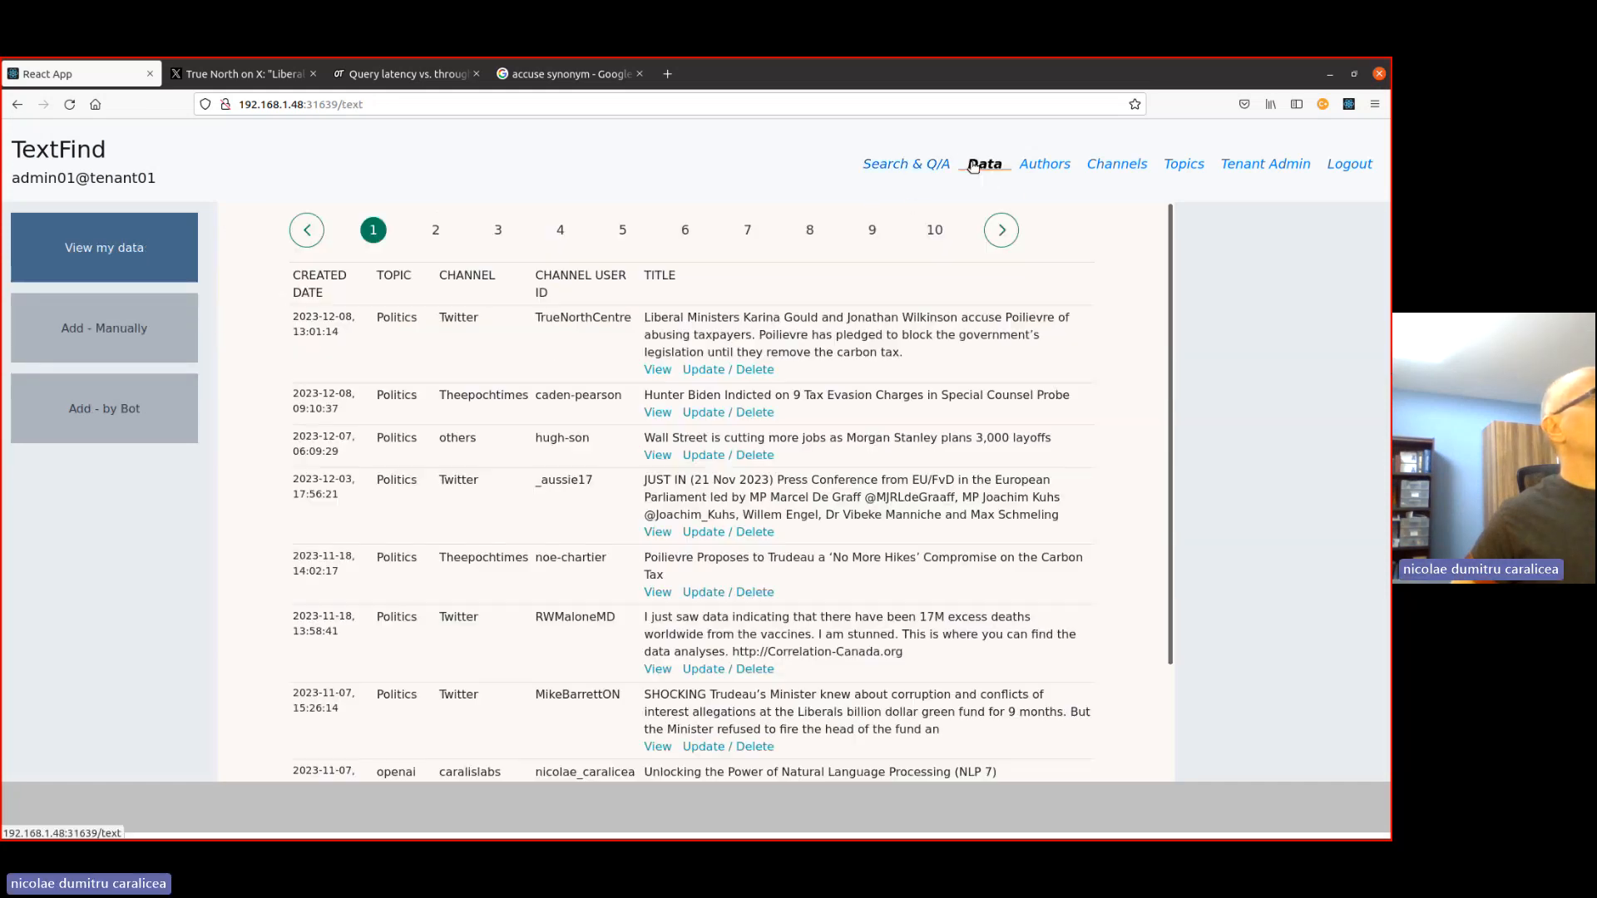
left_click(657, 371)
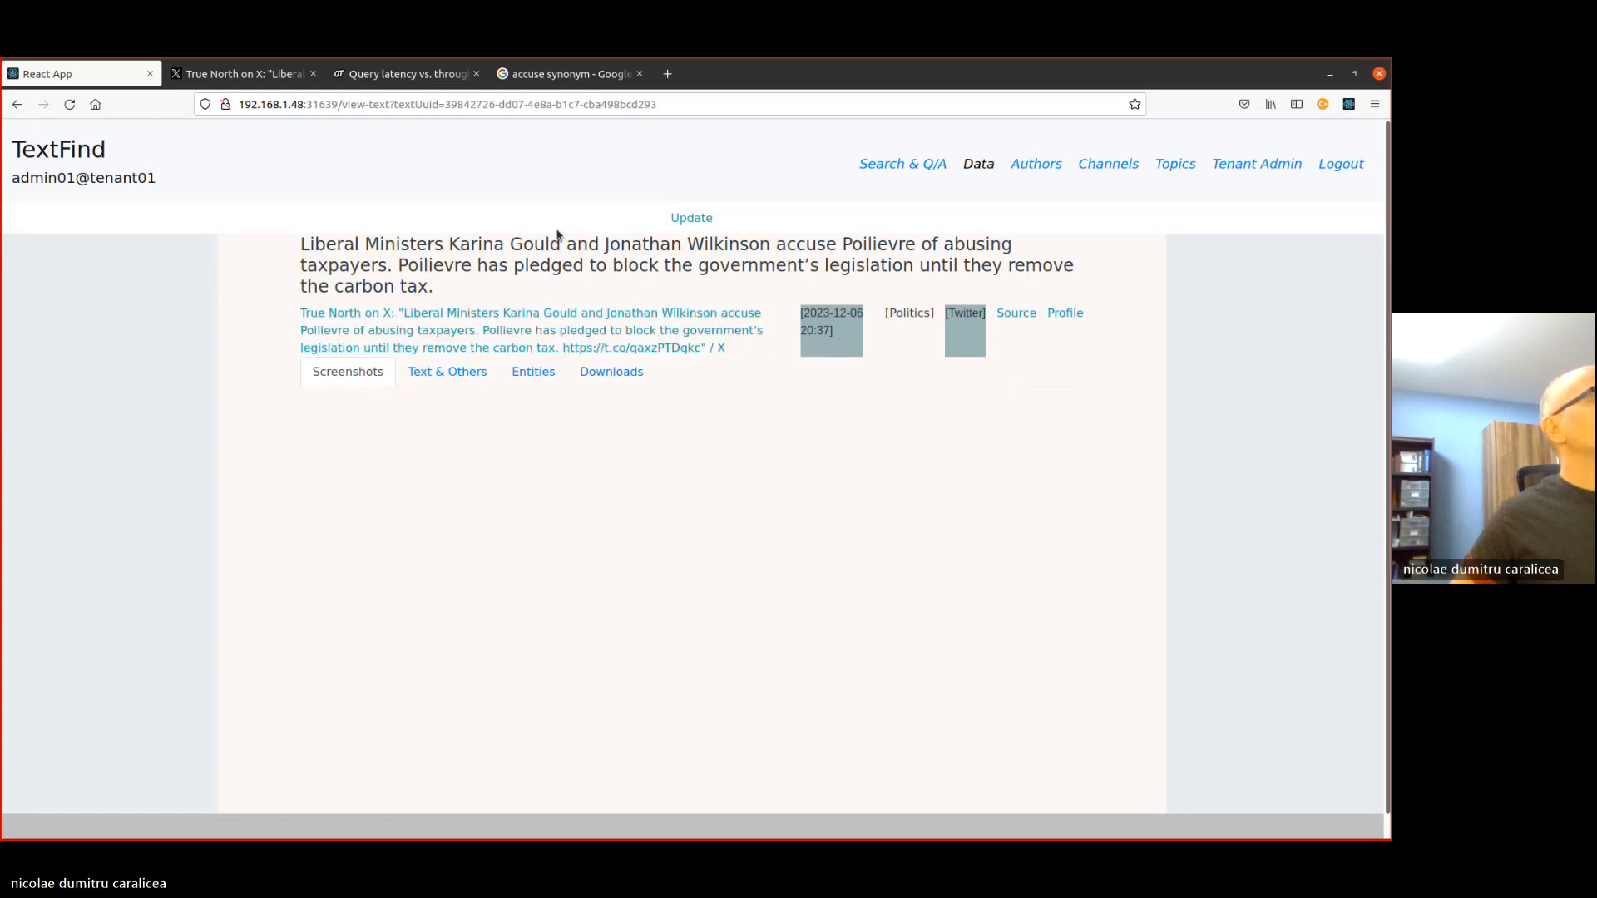
left_click(695, 219)
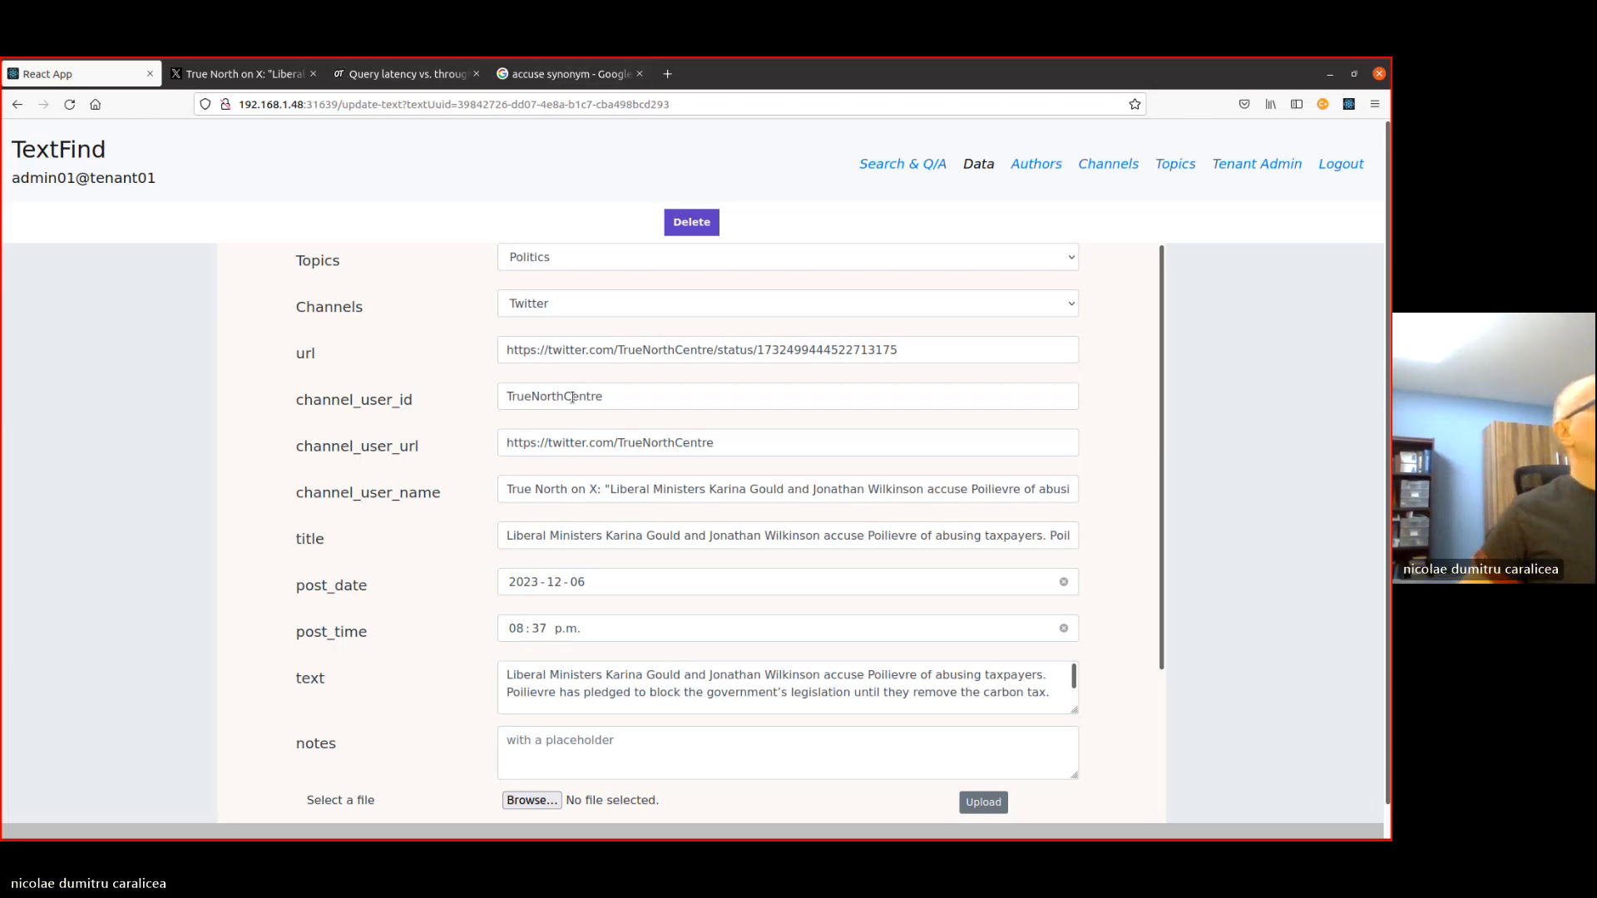
scroll(594, 680, "down", 3)
scroll(624, 490, "up", 3)
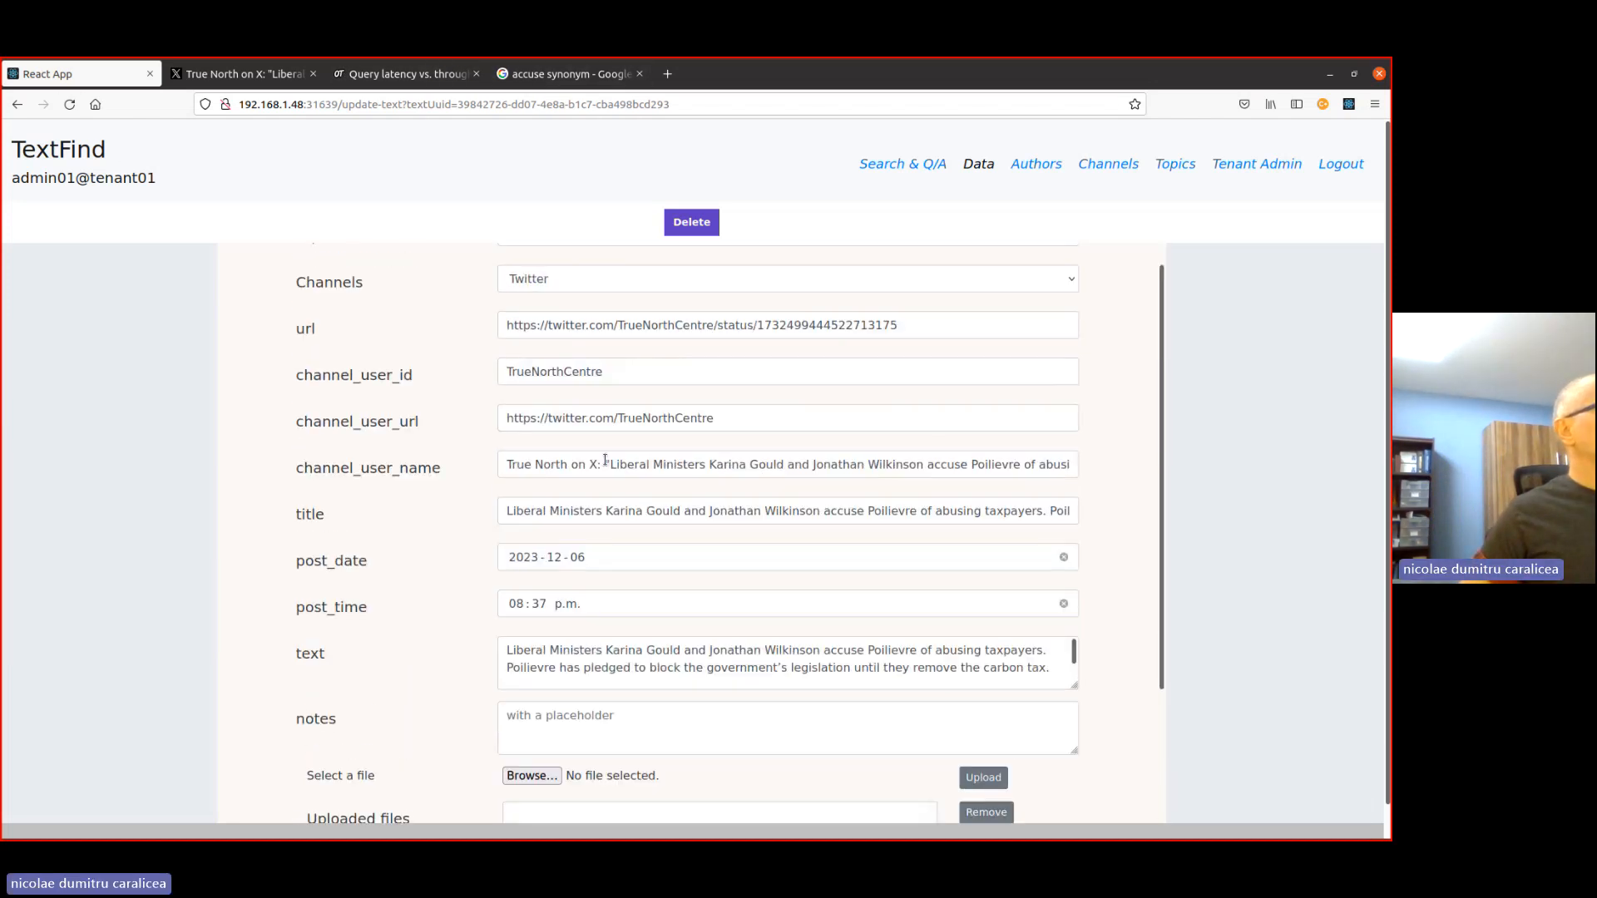
- Shorten the record's channel_user_name to "True North on X", save the update and return to the data list
left_click(546, 470)
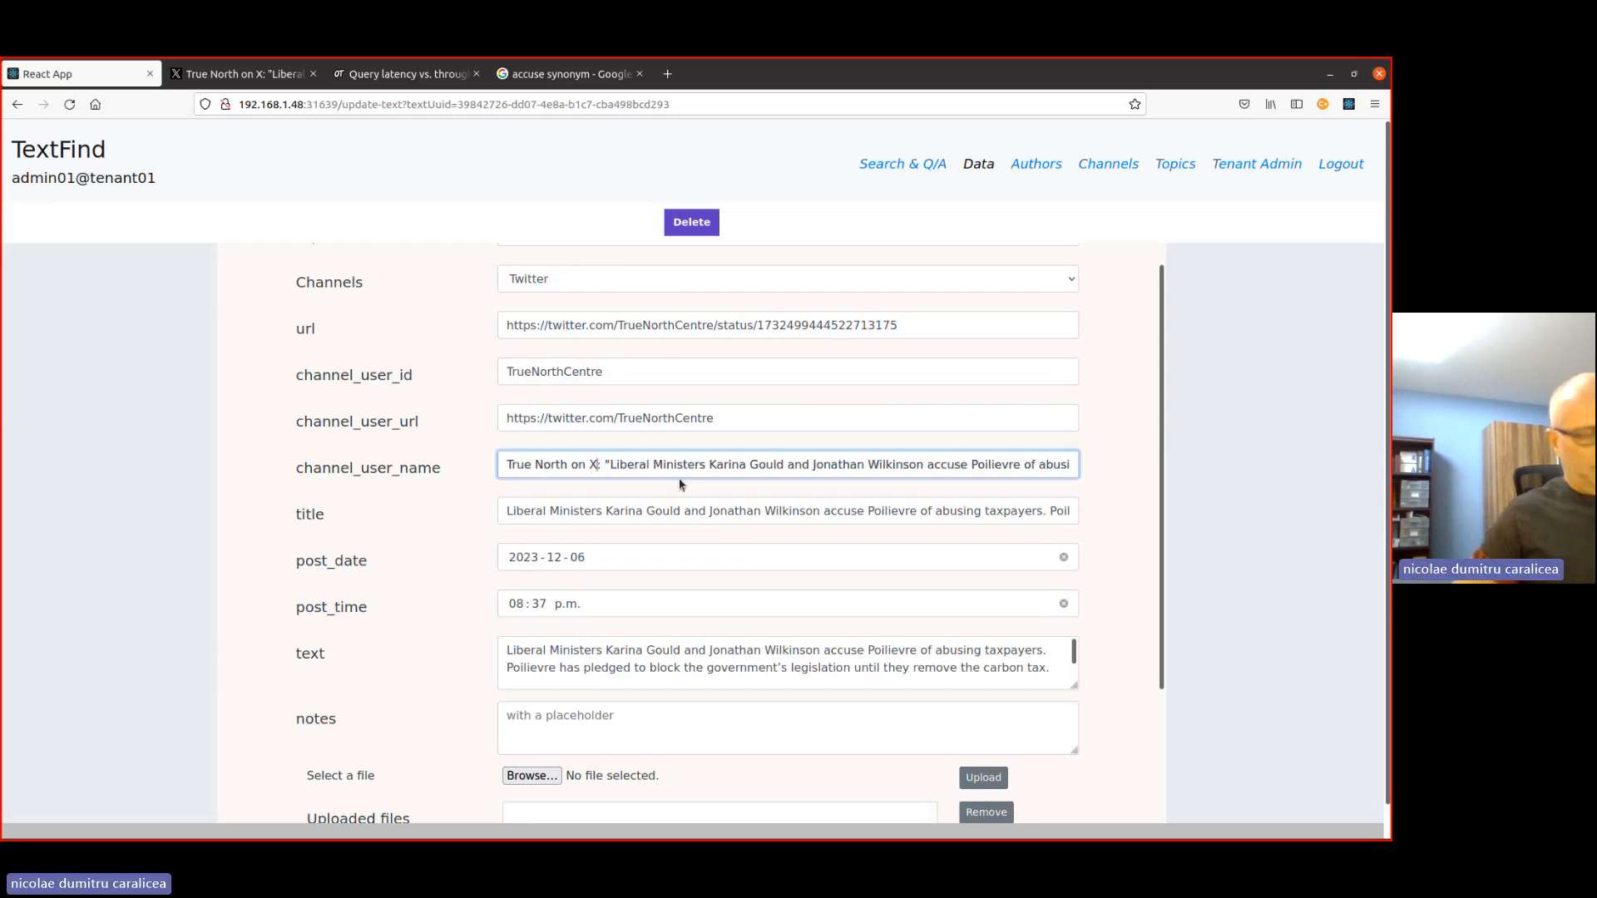
key("ctrl+a")
type("True North on X")
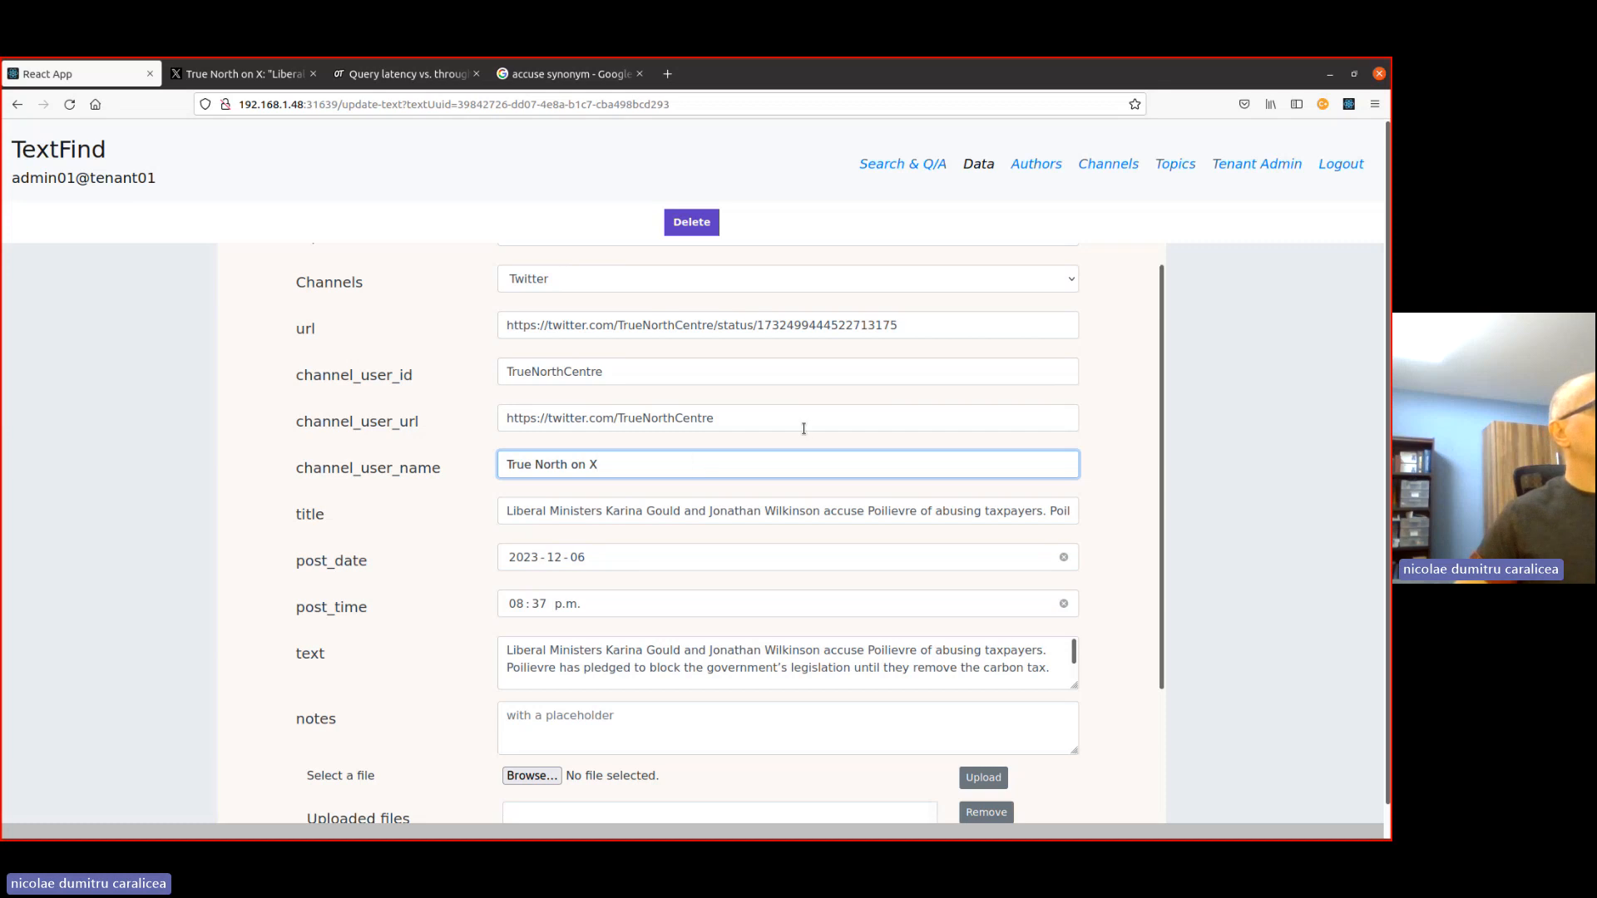
scroll(804, 429, "down", 3)
left_click(314, 798)
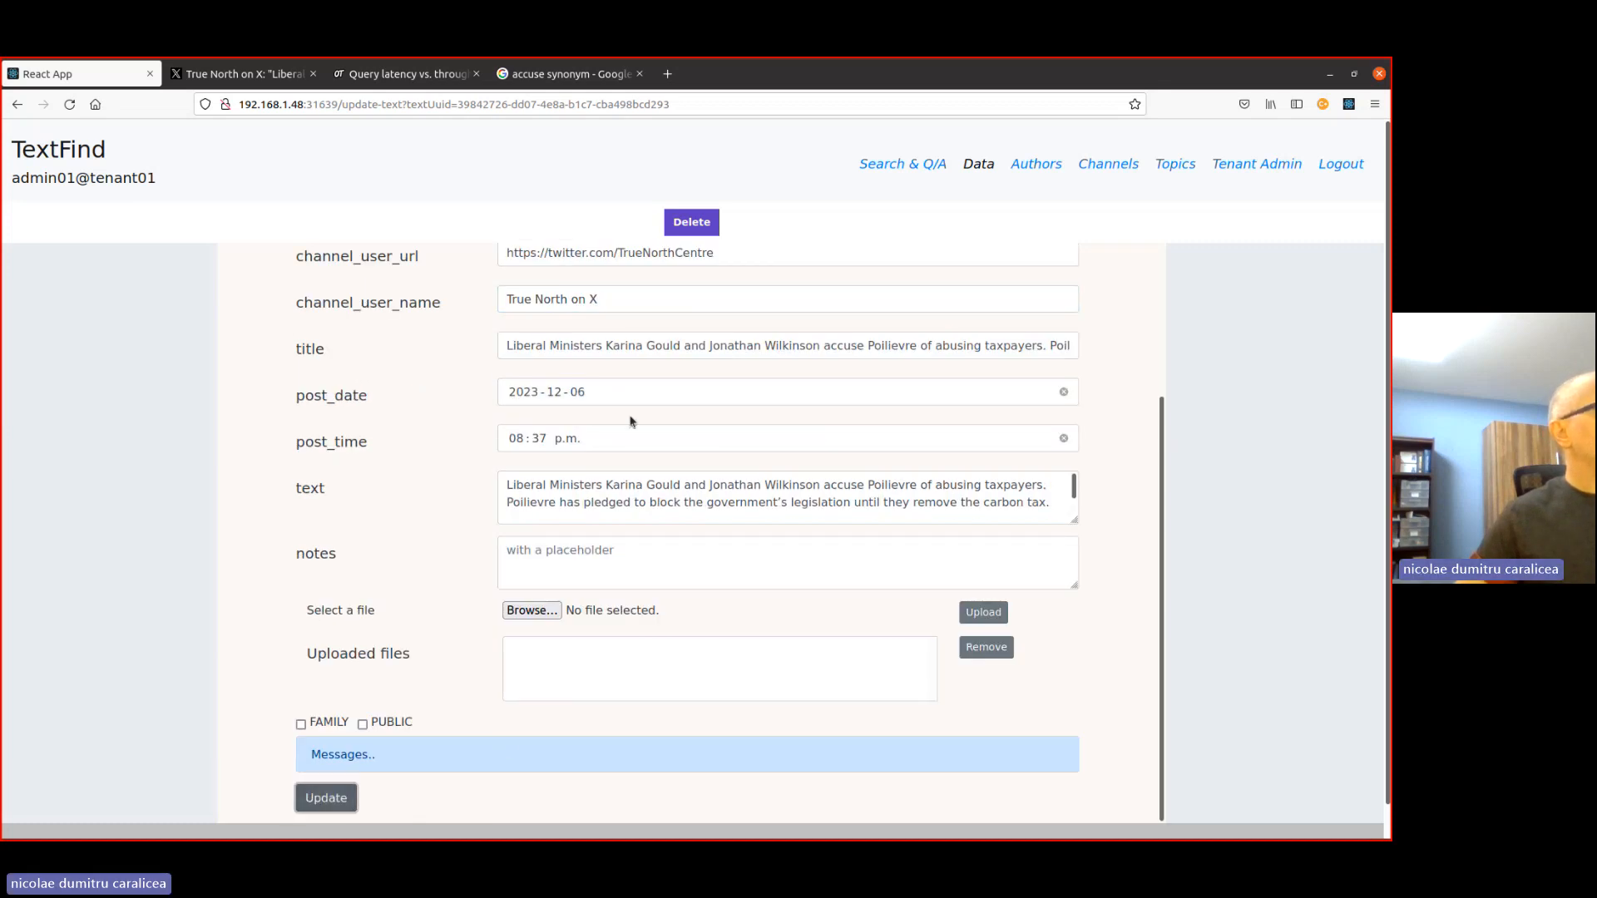
left_click(979, 164)
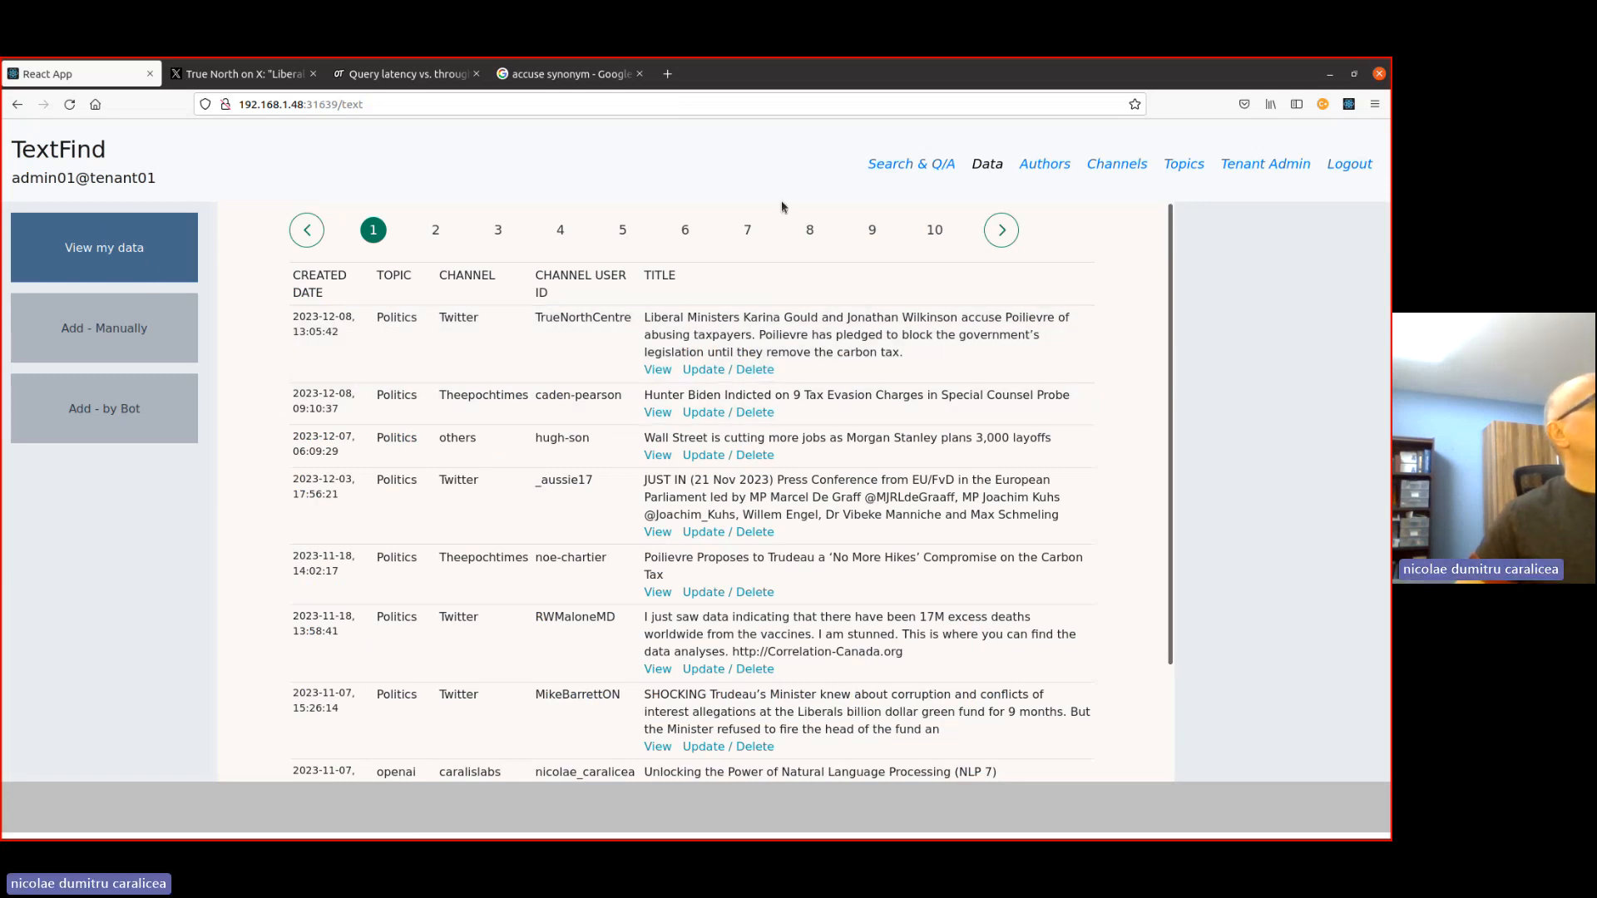
- Filter the metadata-based search by topic Politics, channel Twitter and author True North on X, and list the first page of results
left_click(888, 163)
left_click(339, 230)
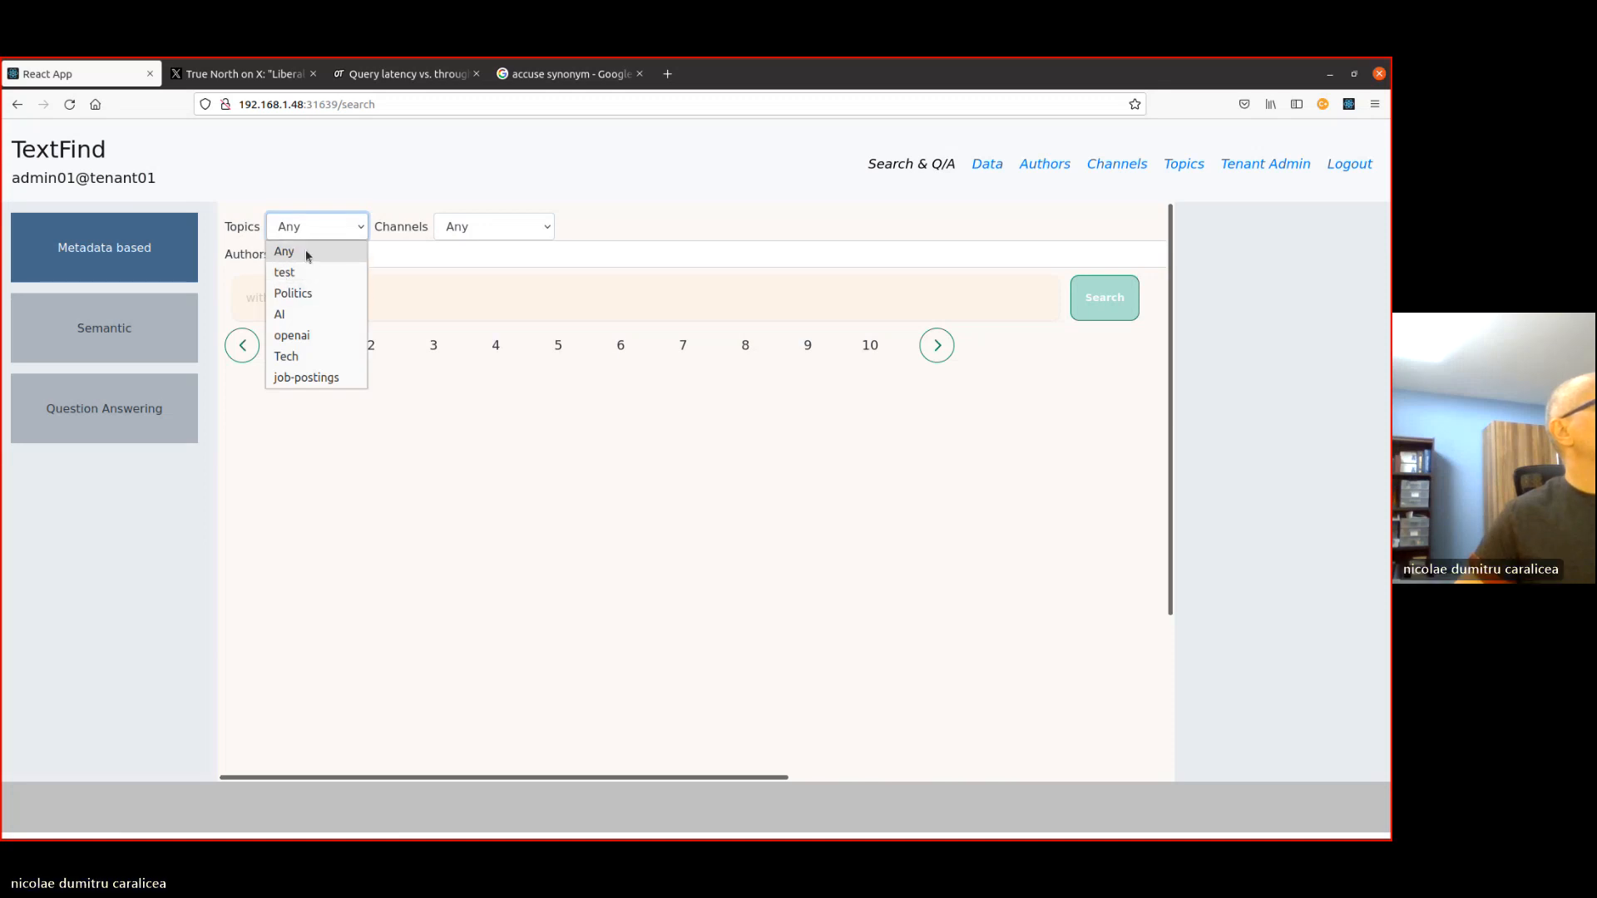
left_click(291, 293)
left_click(466, 229)
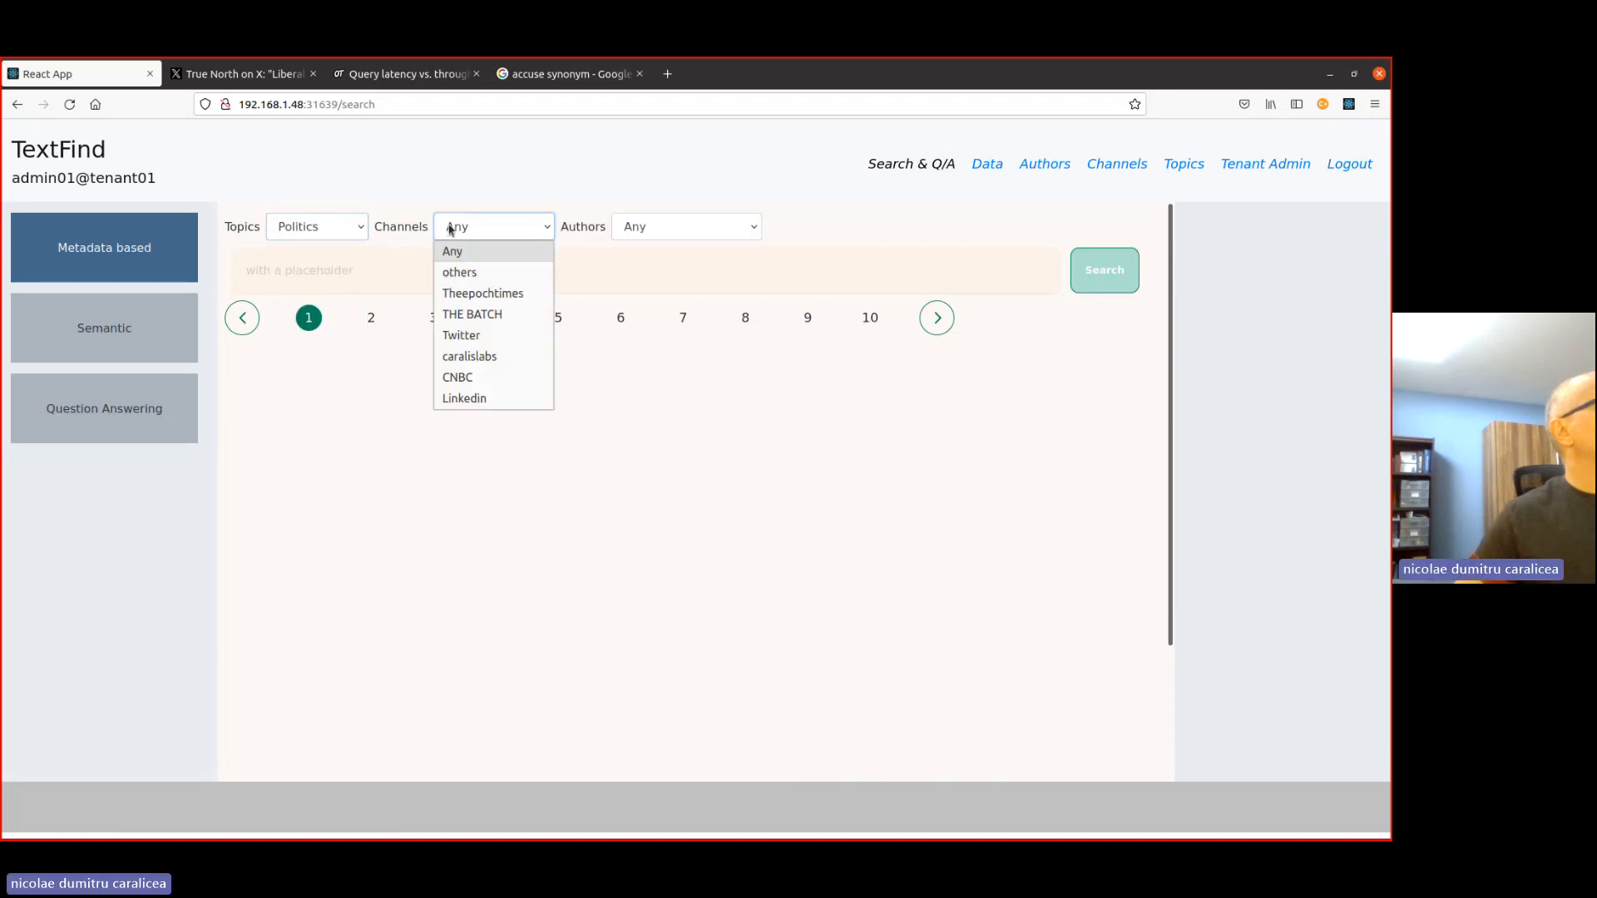
left_click(487, 333)
left_click(656, 227)
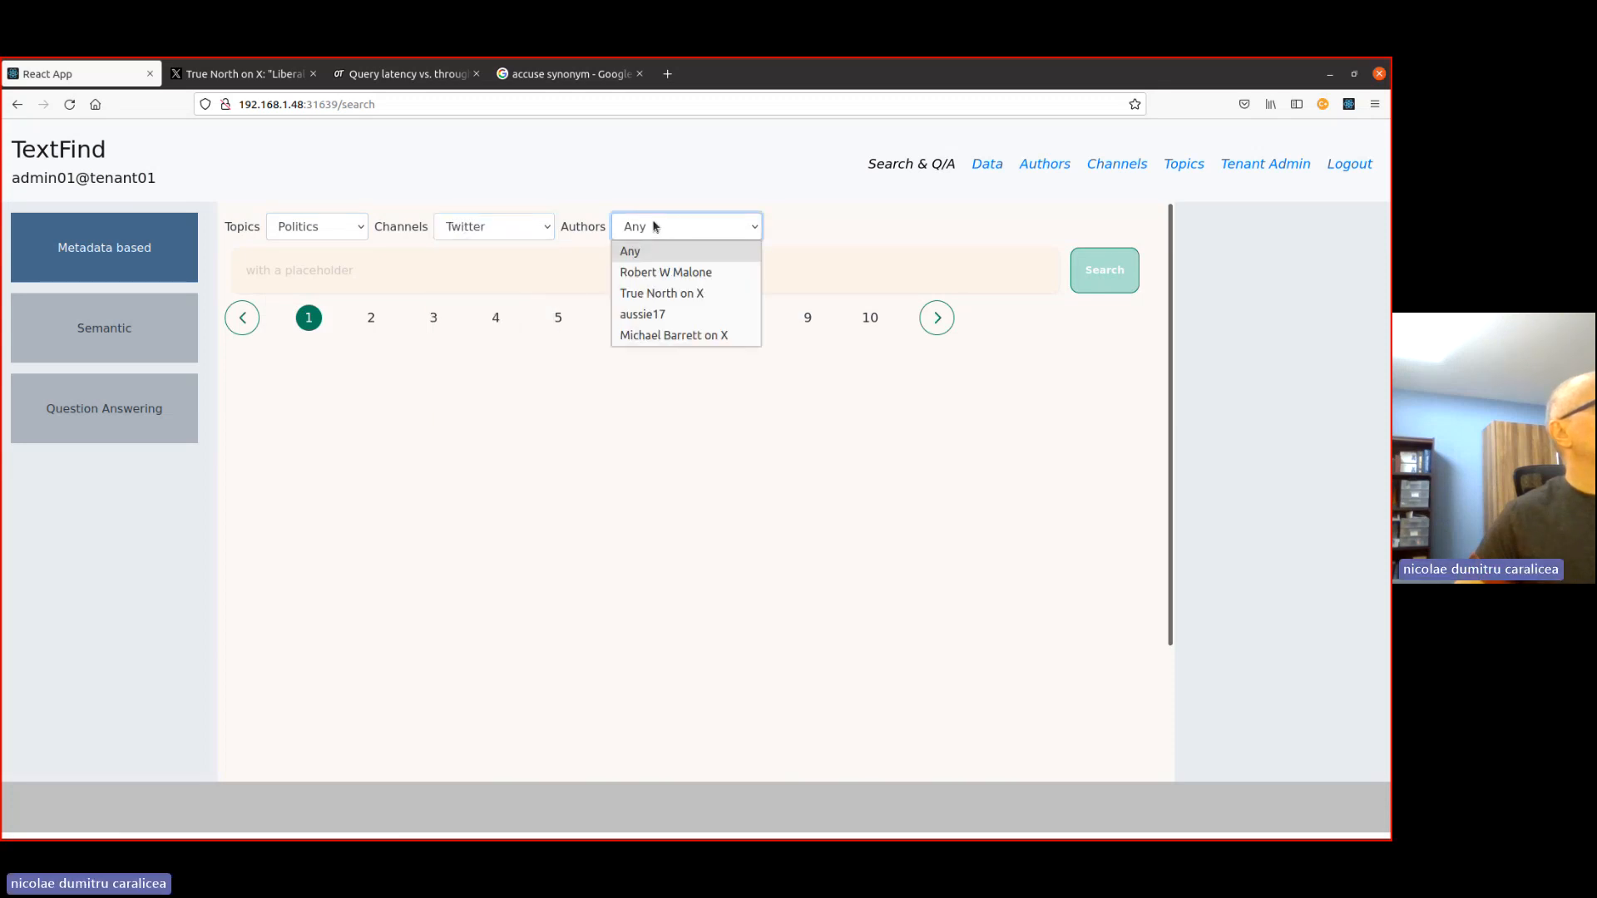
left_click(708, 292)
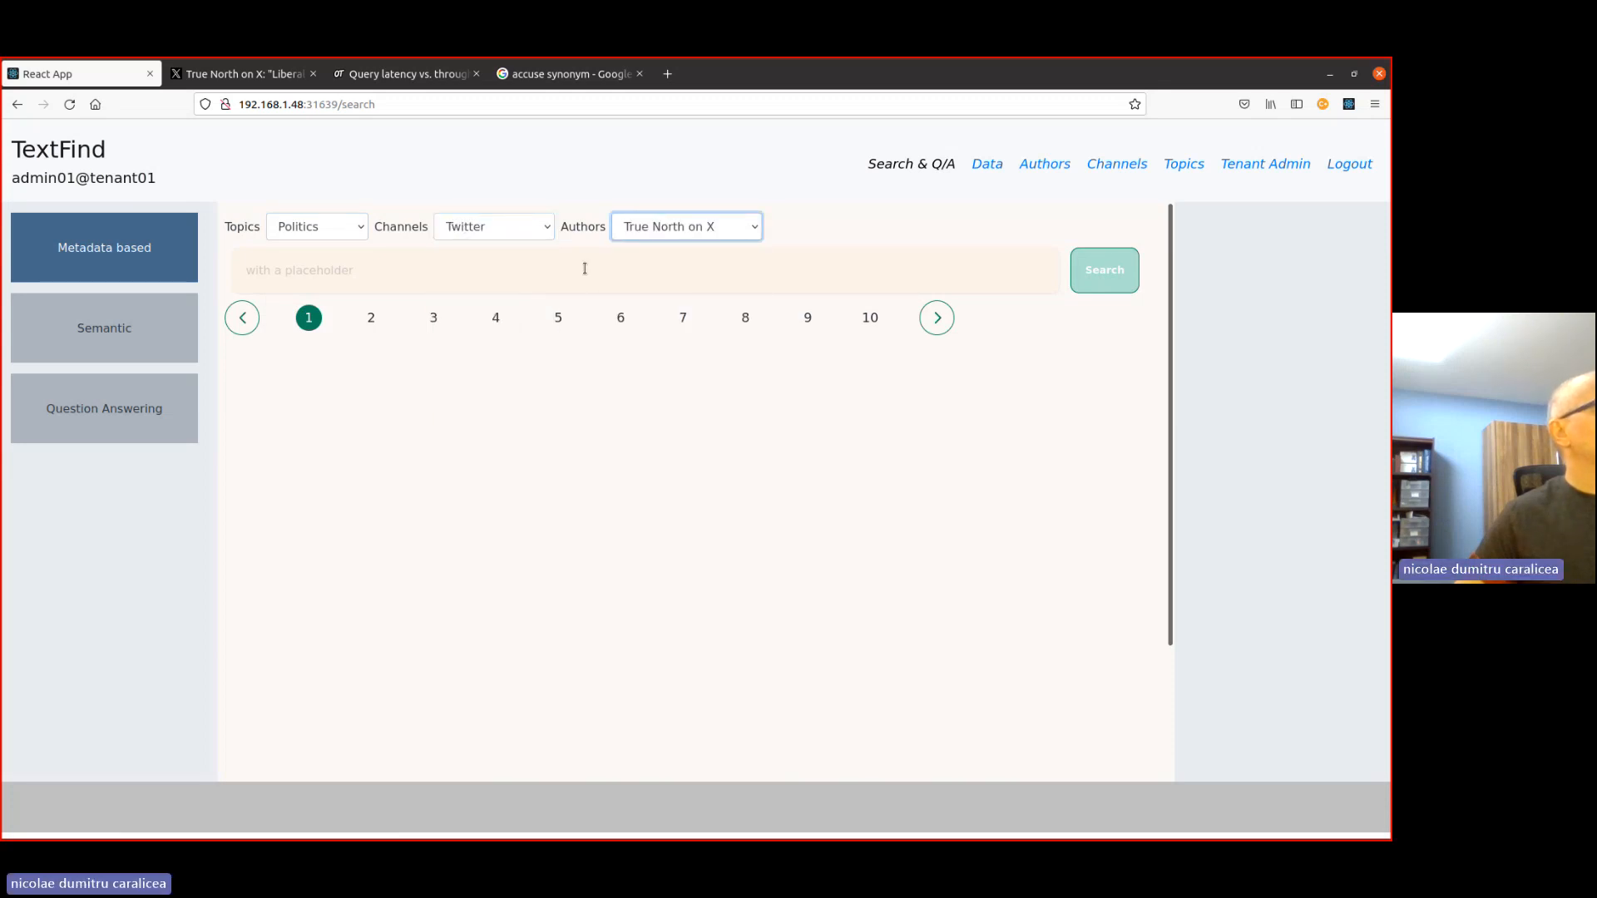
left_click(312, 316)
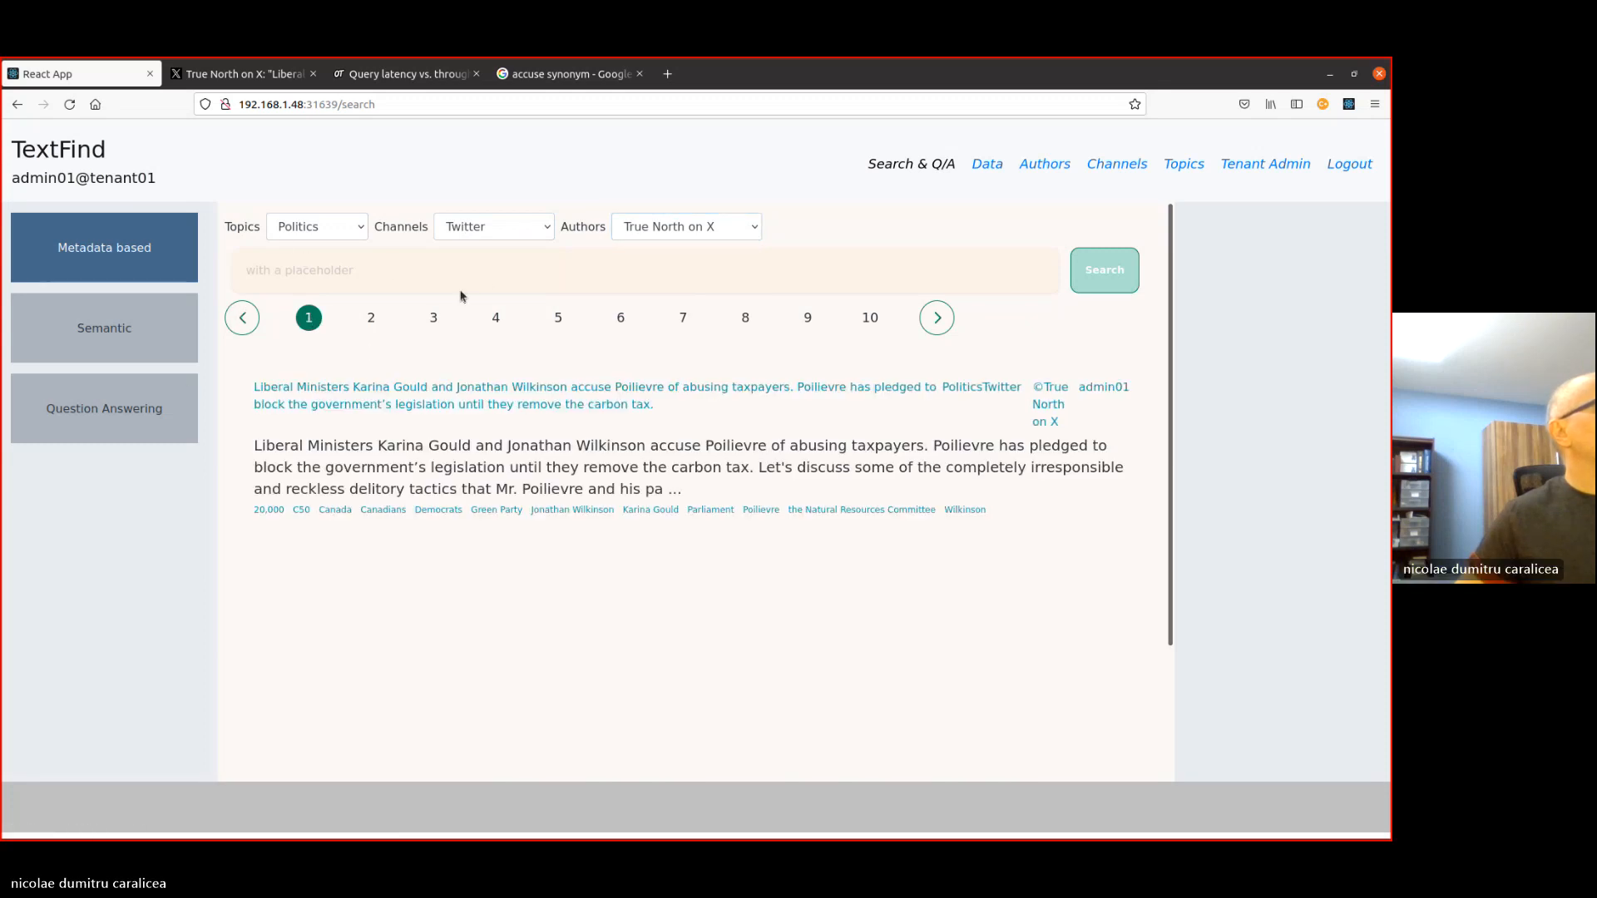
- Run the filtered metadata search with the query "text:liberal"
left_click(358, 290)
type("text:")
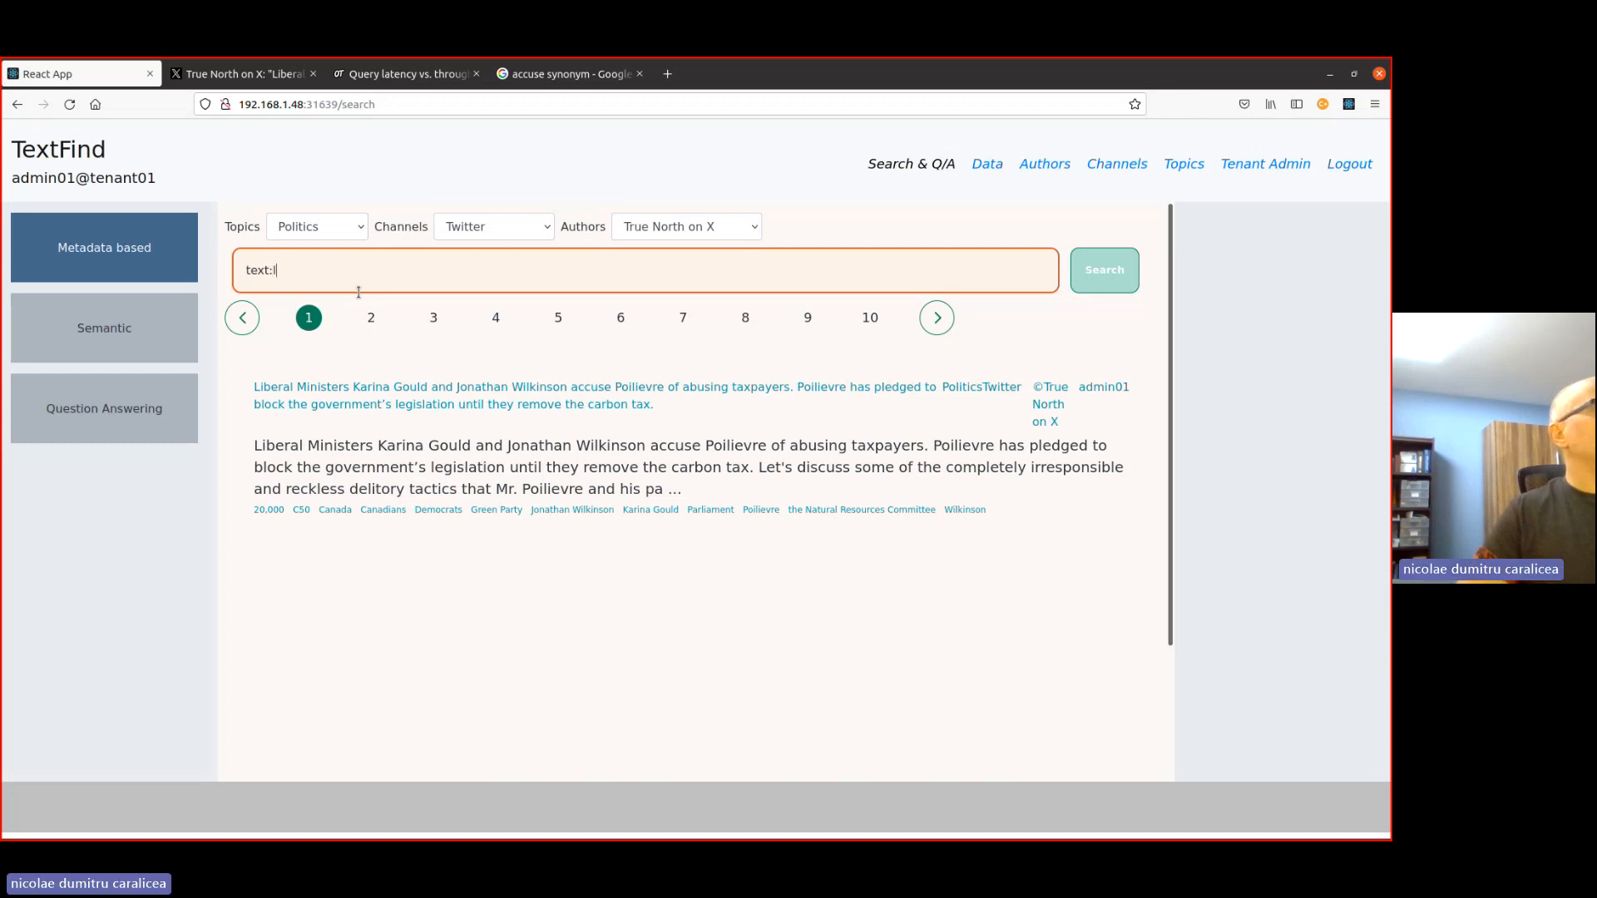
type("liberal")
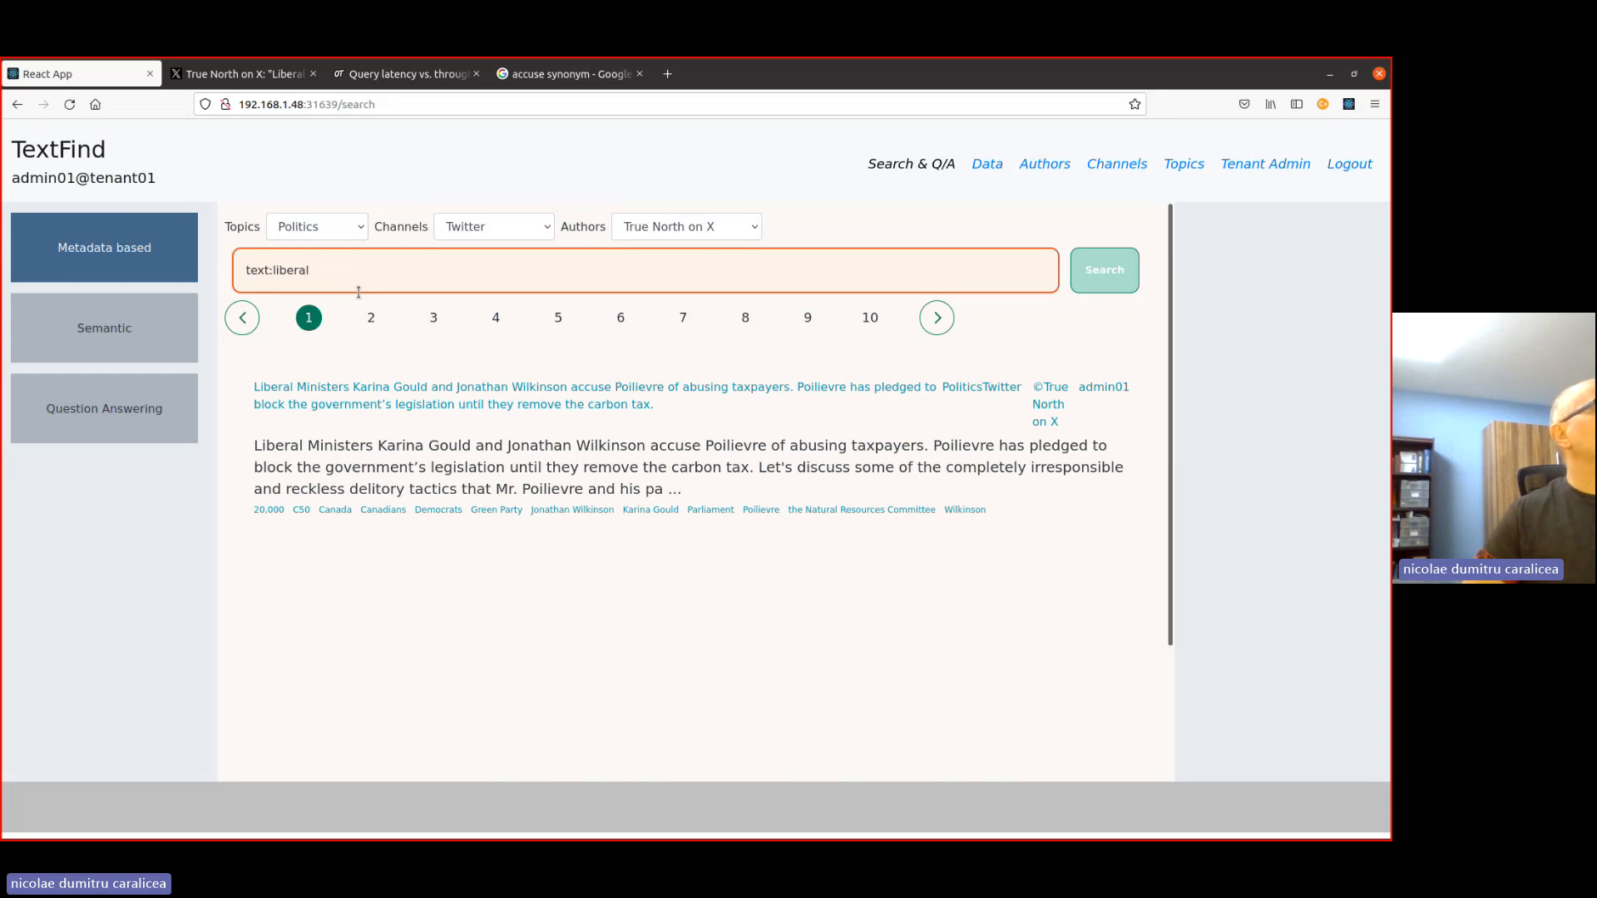
left_click(1106, 271)
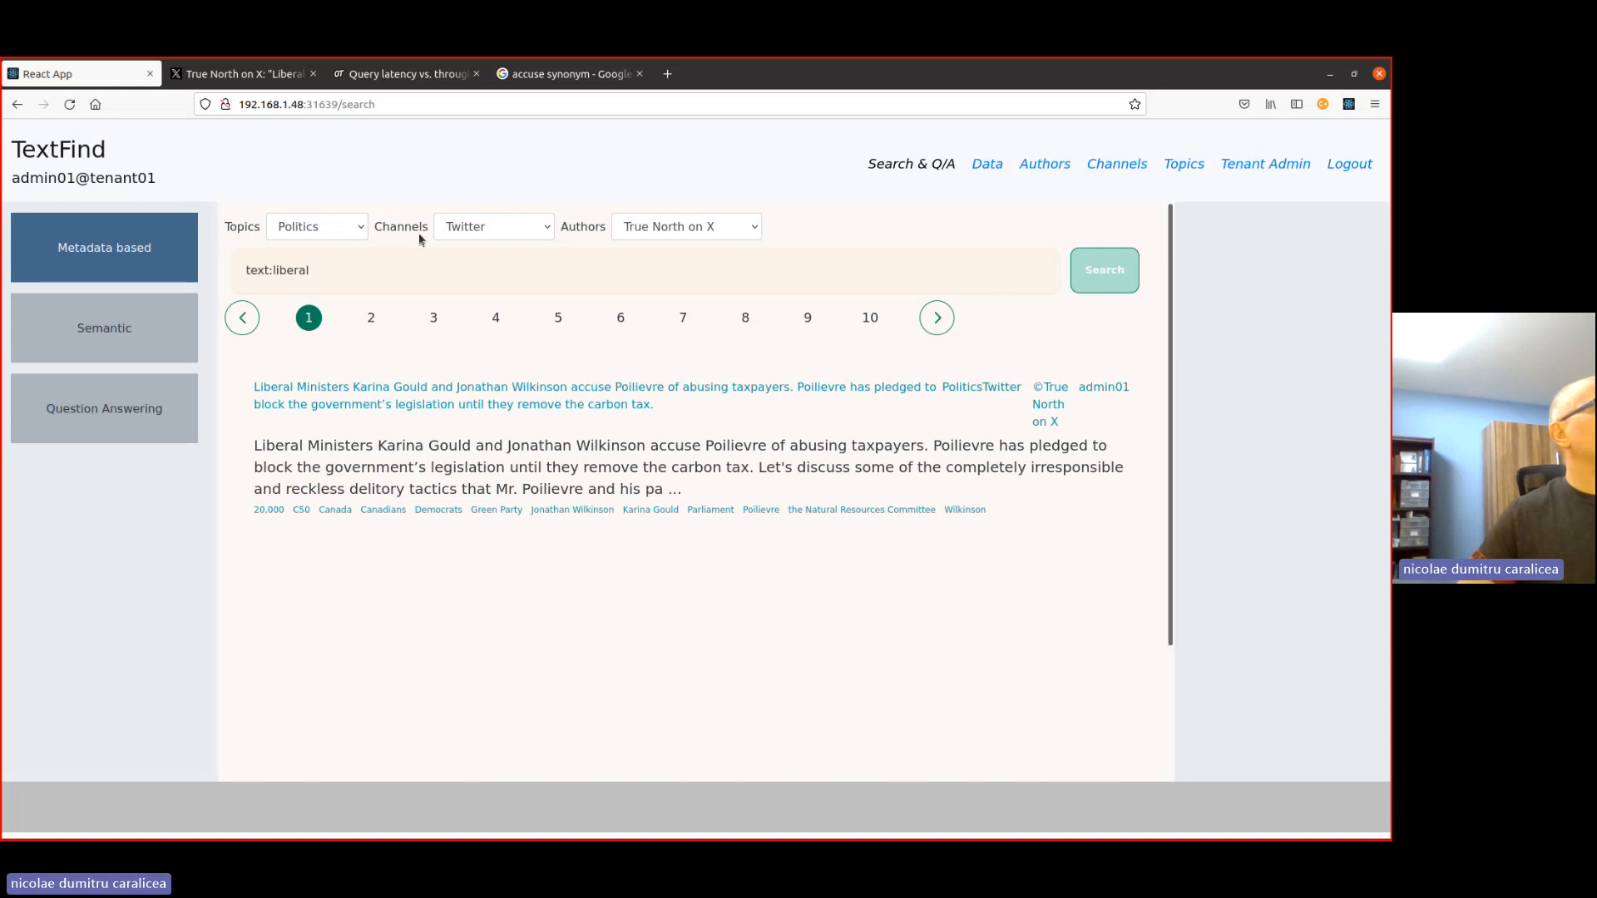
- Reset the topic and channel filters to Any, rerunning the "text:liberal" search after each change
left_click(323, 233)
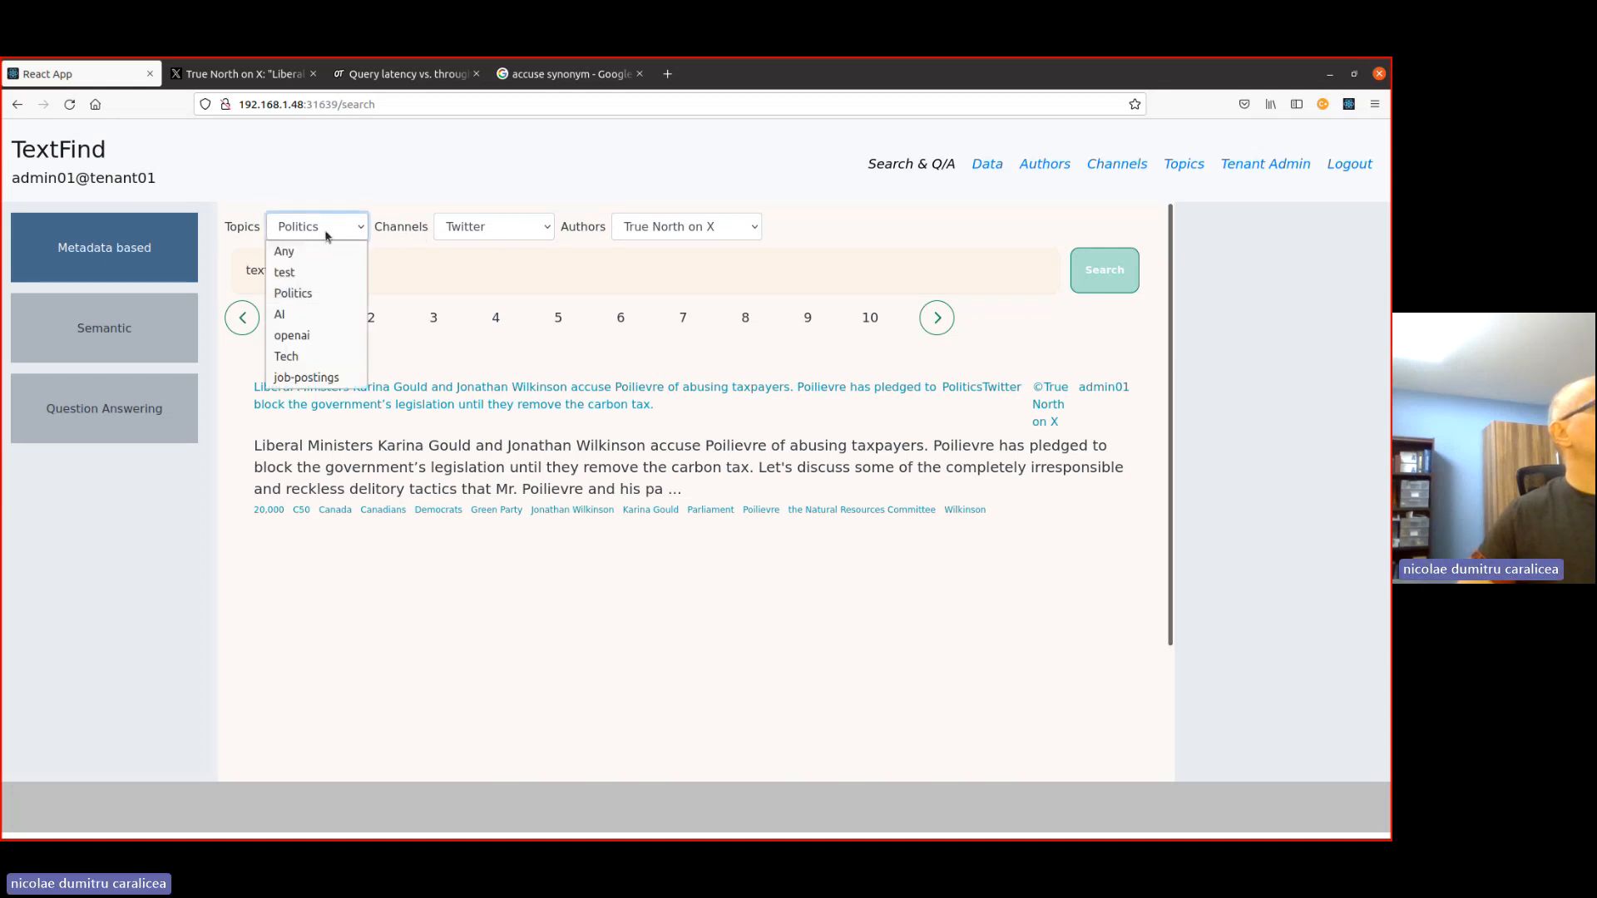
left_click(287, 249)
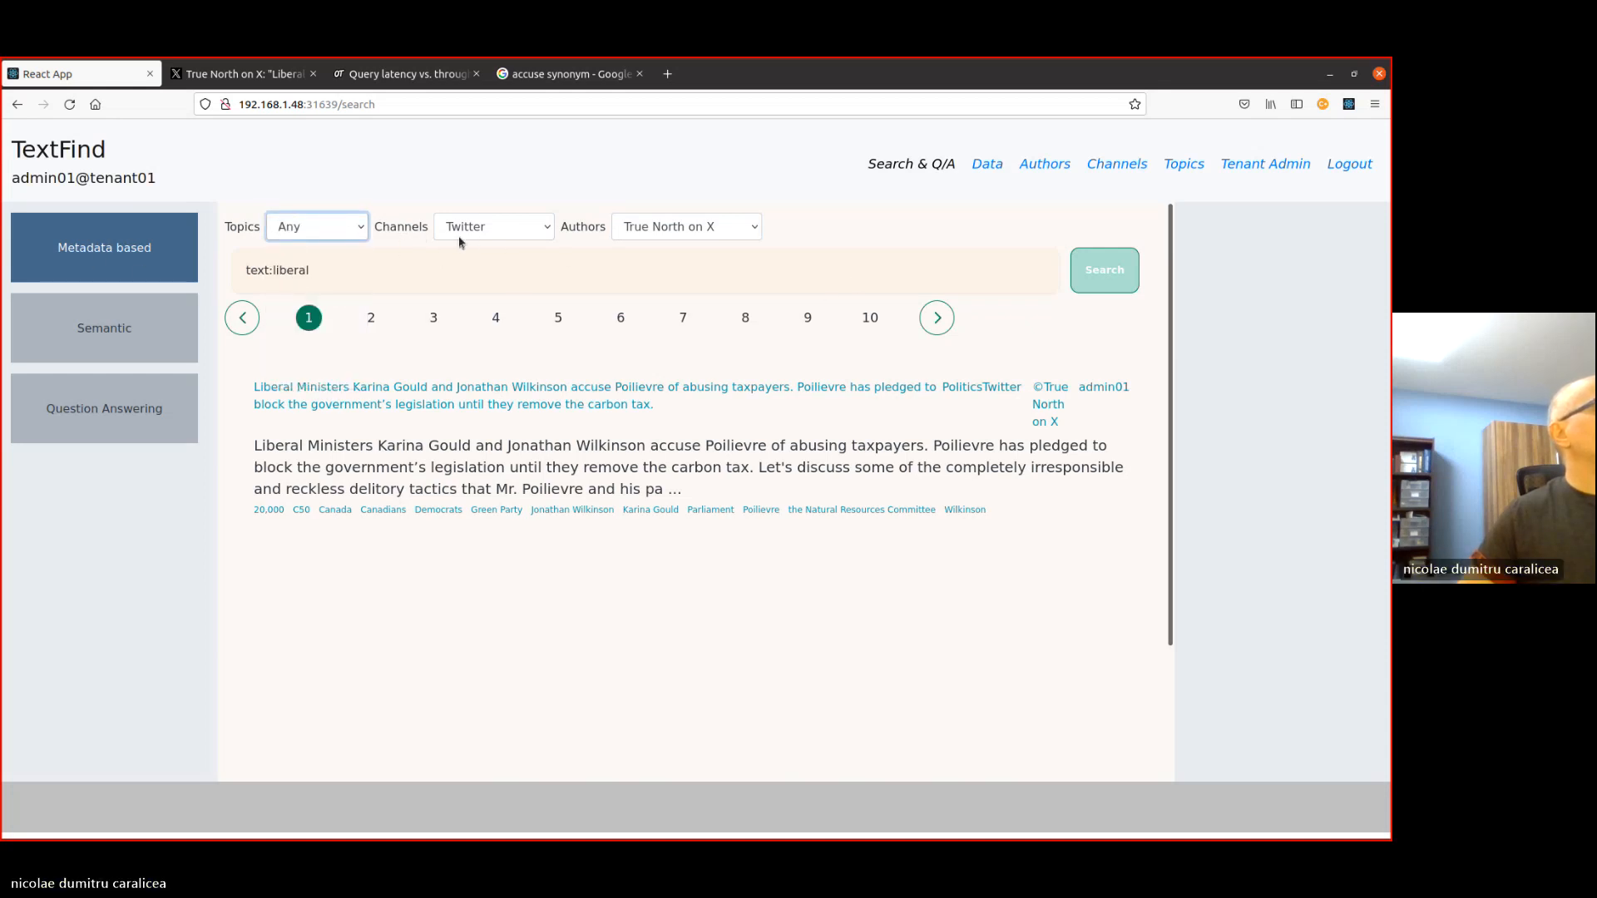
left_click(1105, 270)
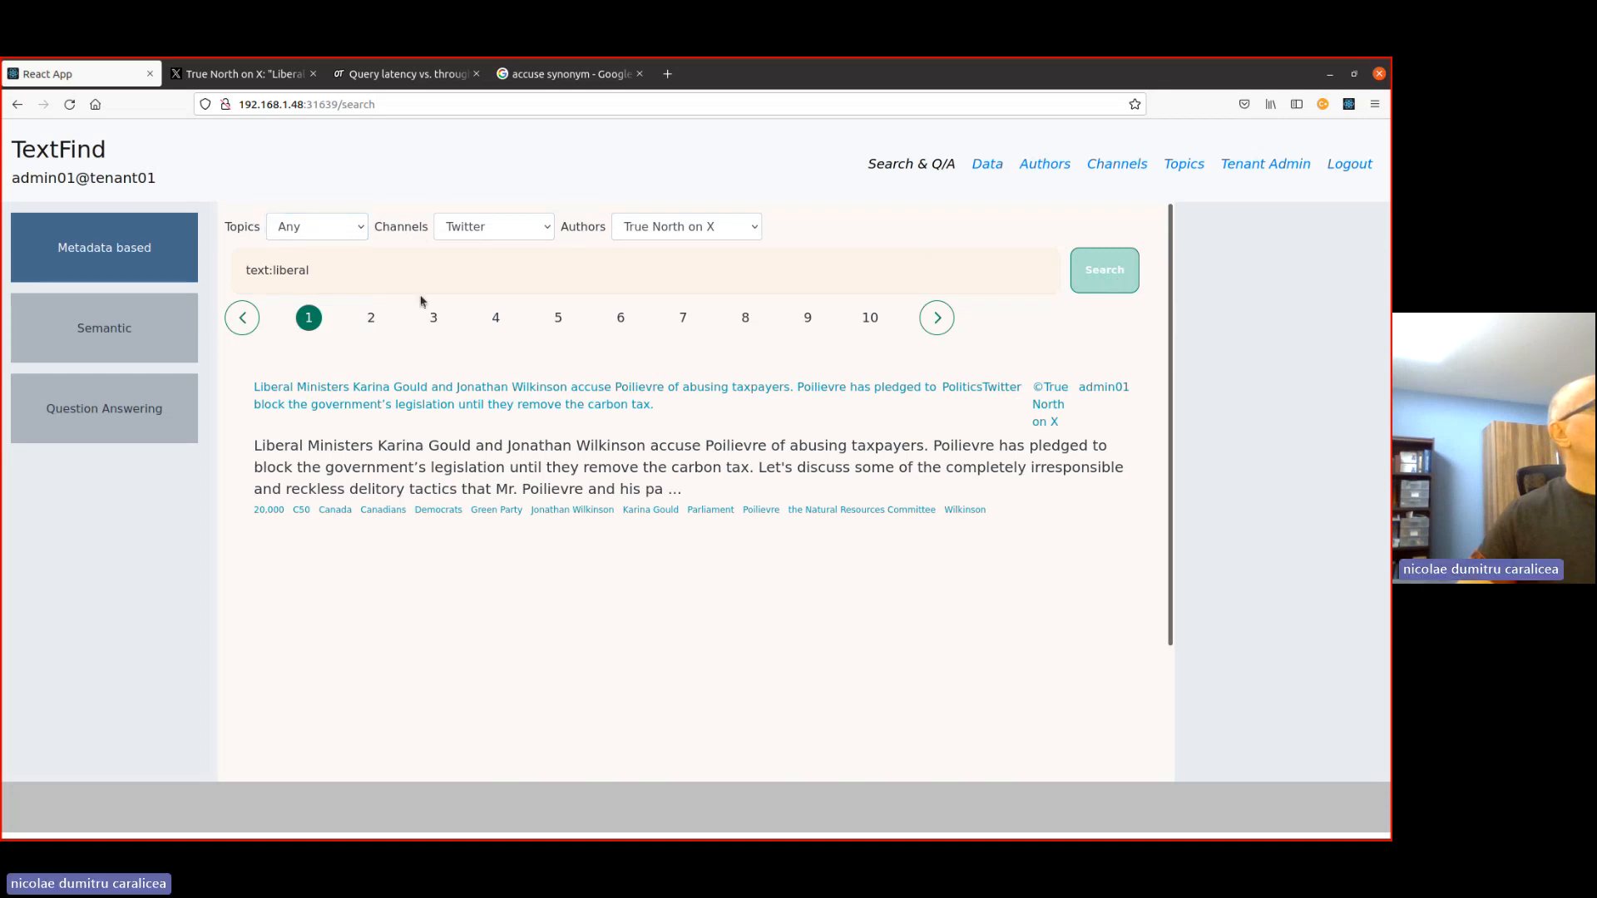
left_click(466, 222)
left_click(530, 246)
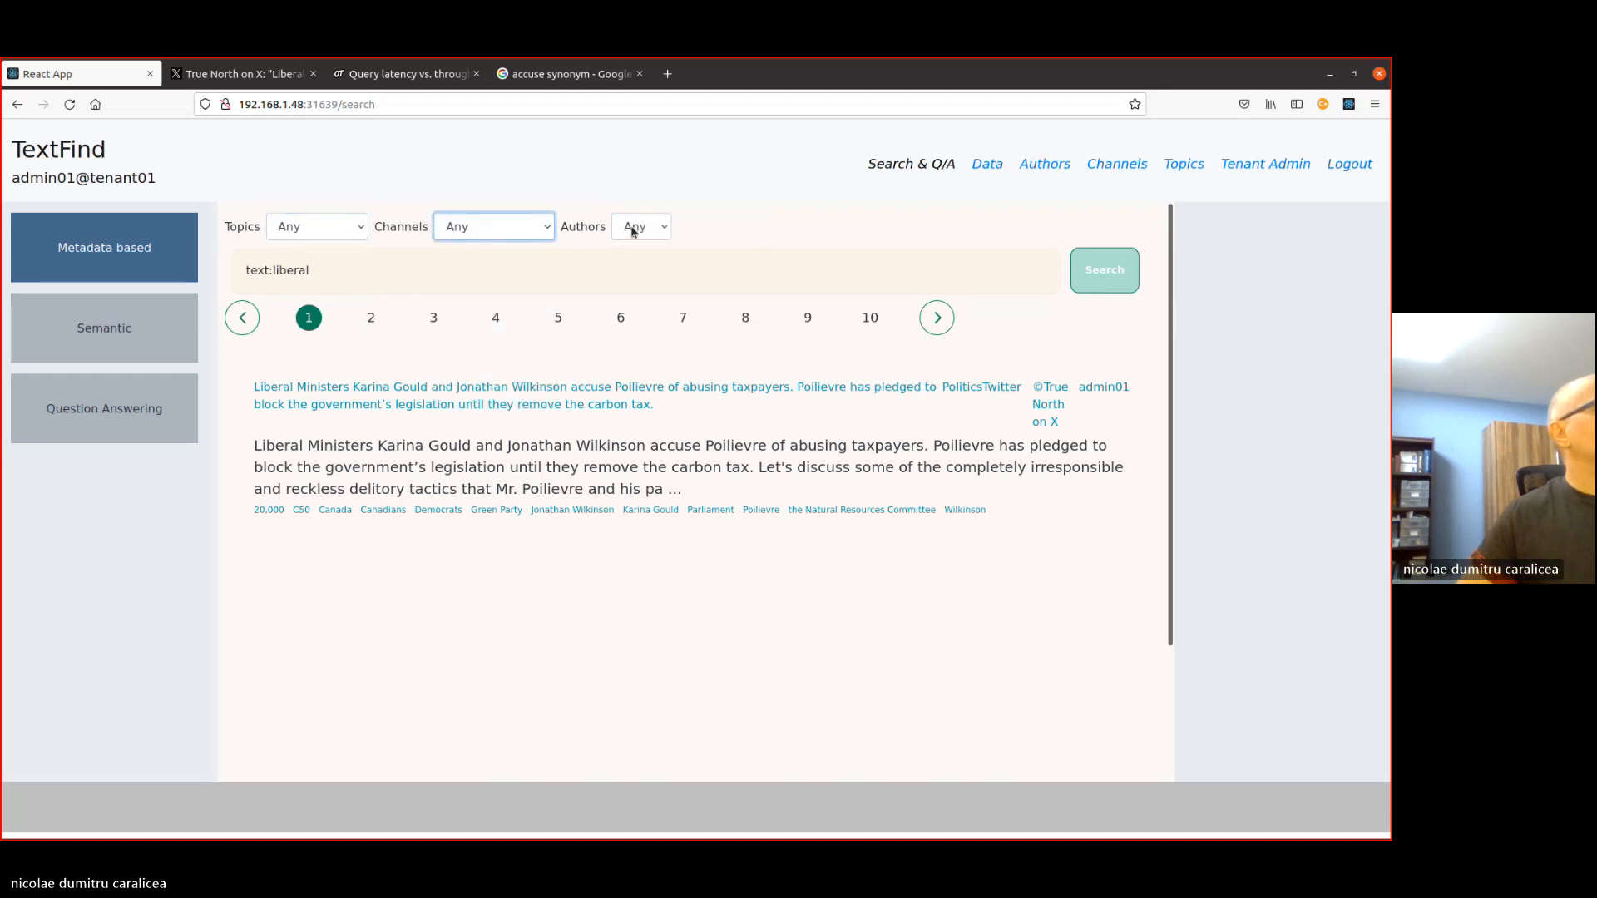
left_click(1105, 270)
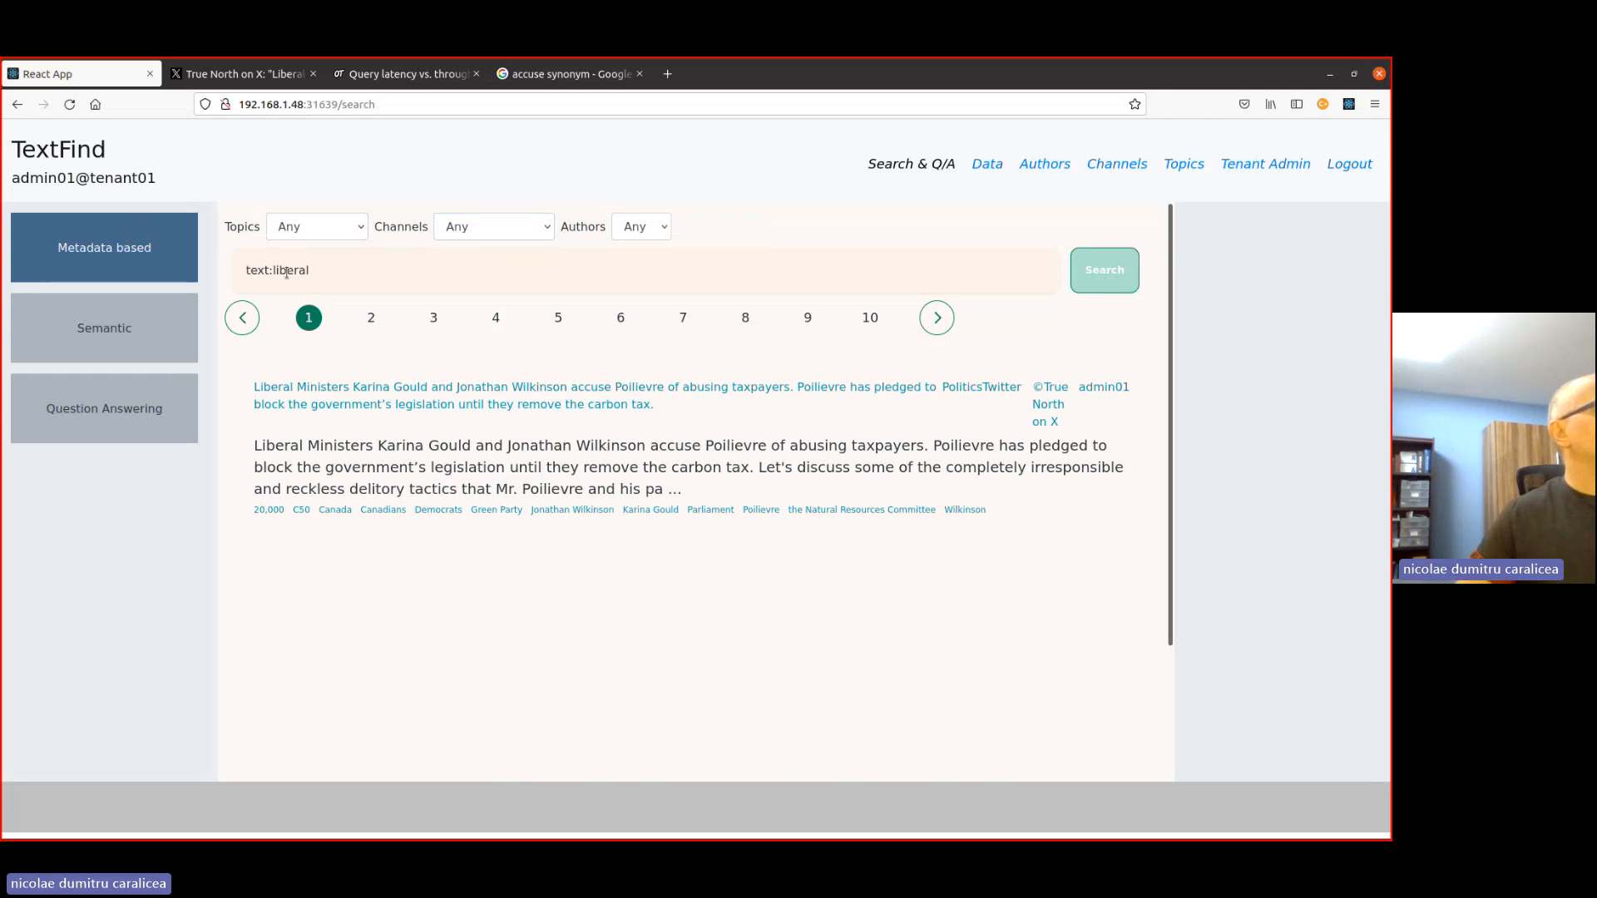
- Change the query to "text:canada" and run the search across any topic, channel and author
double_click(329, 255)
type("canada")
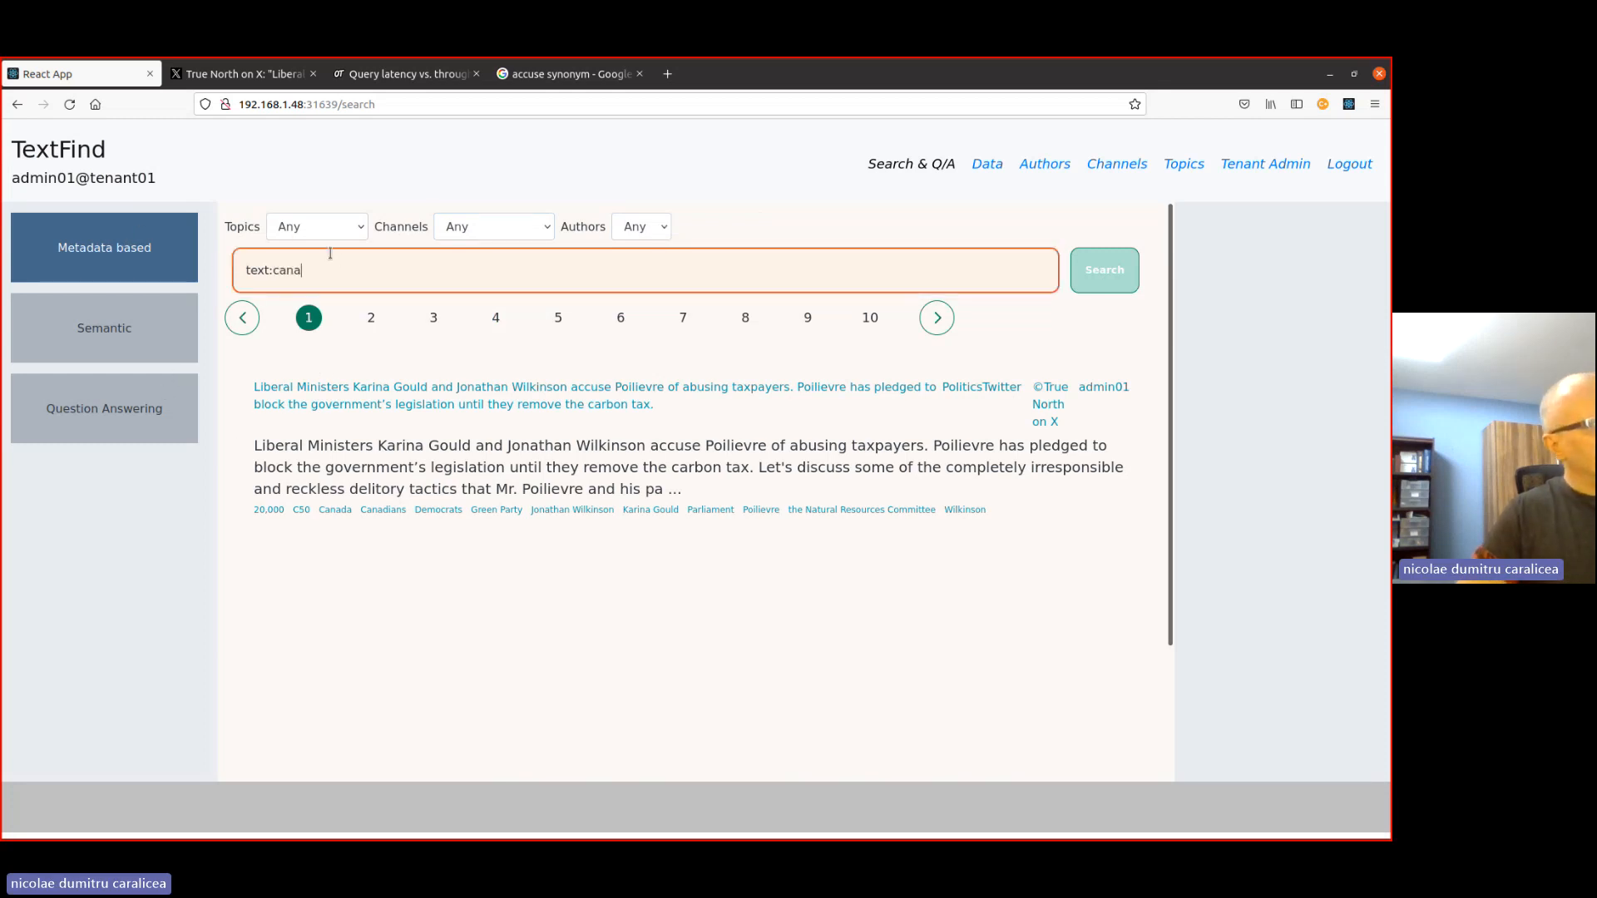
left_click(1101, 284)
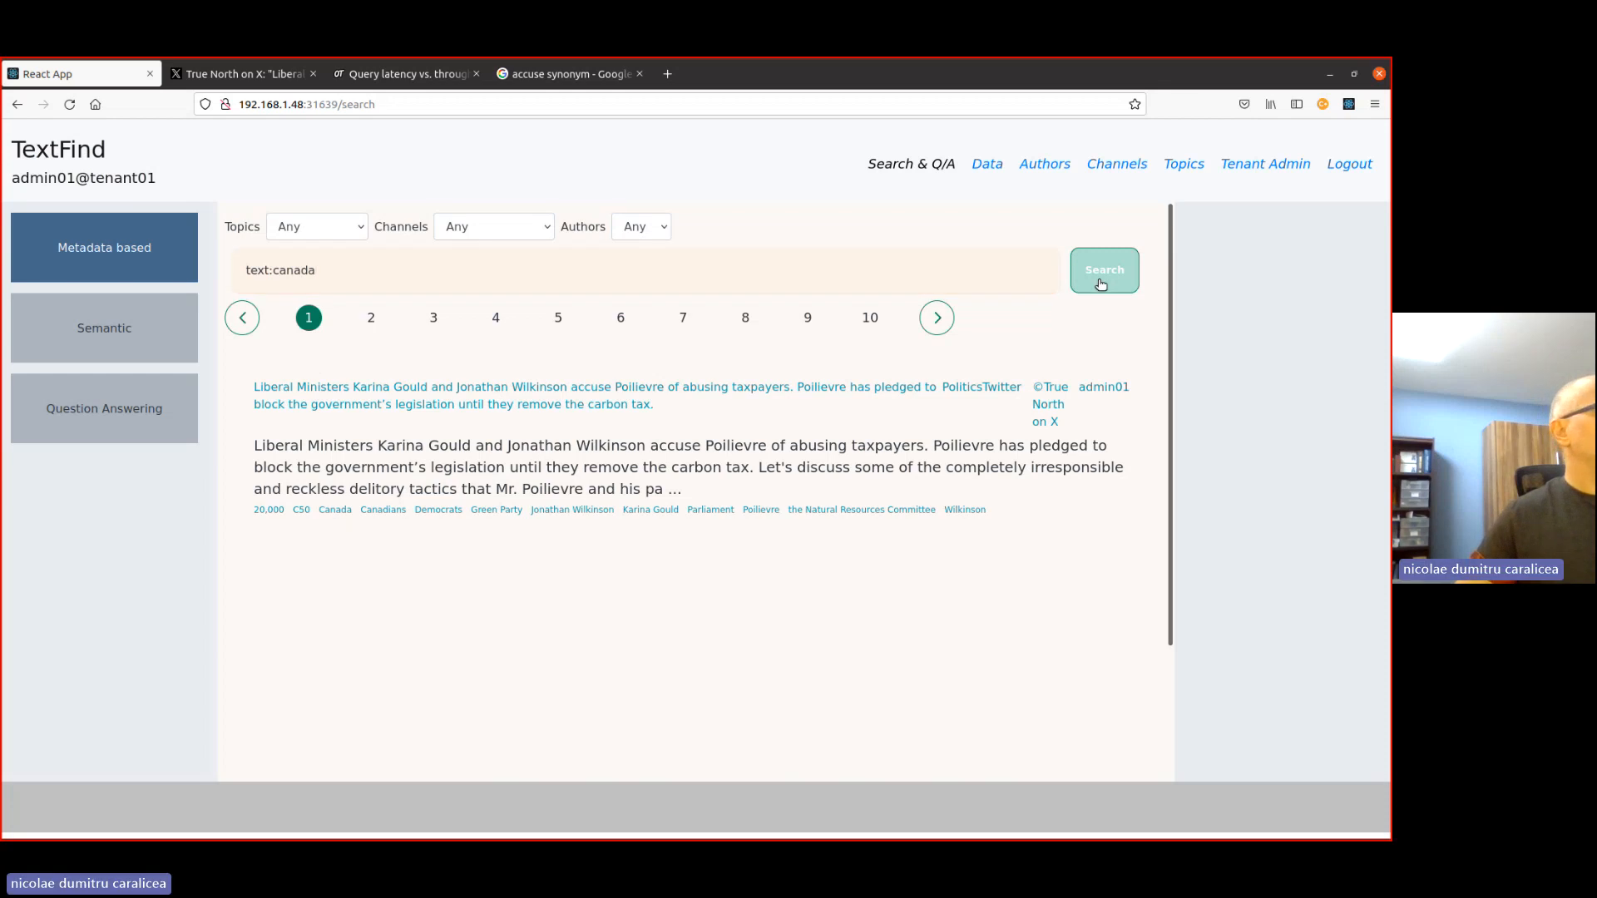
left_click(494, 235)
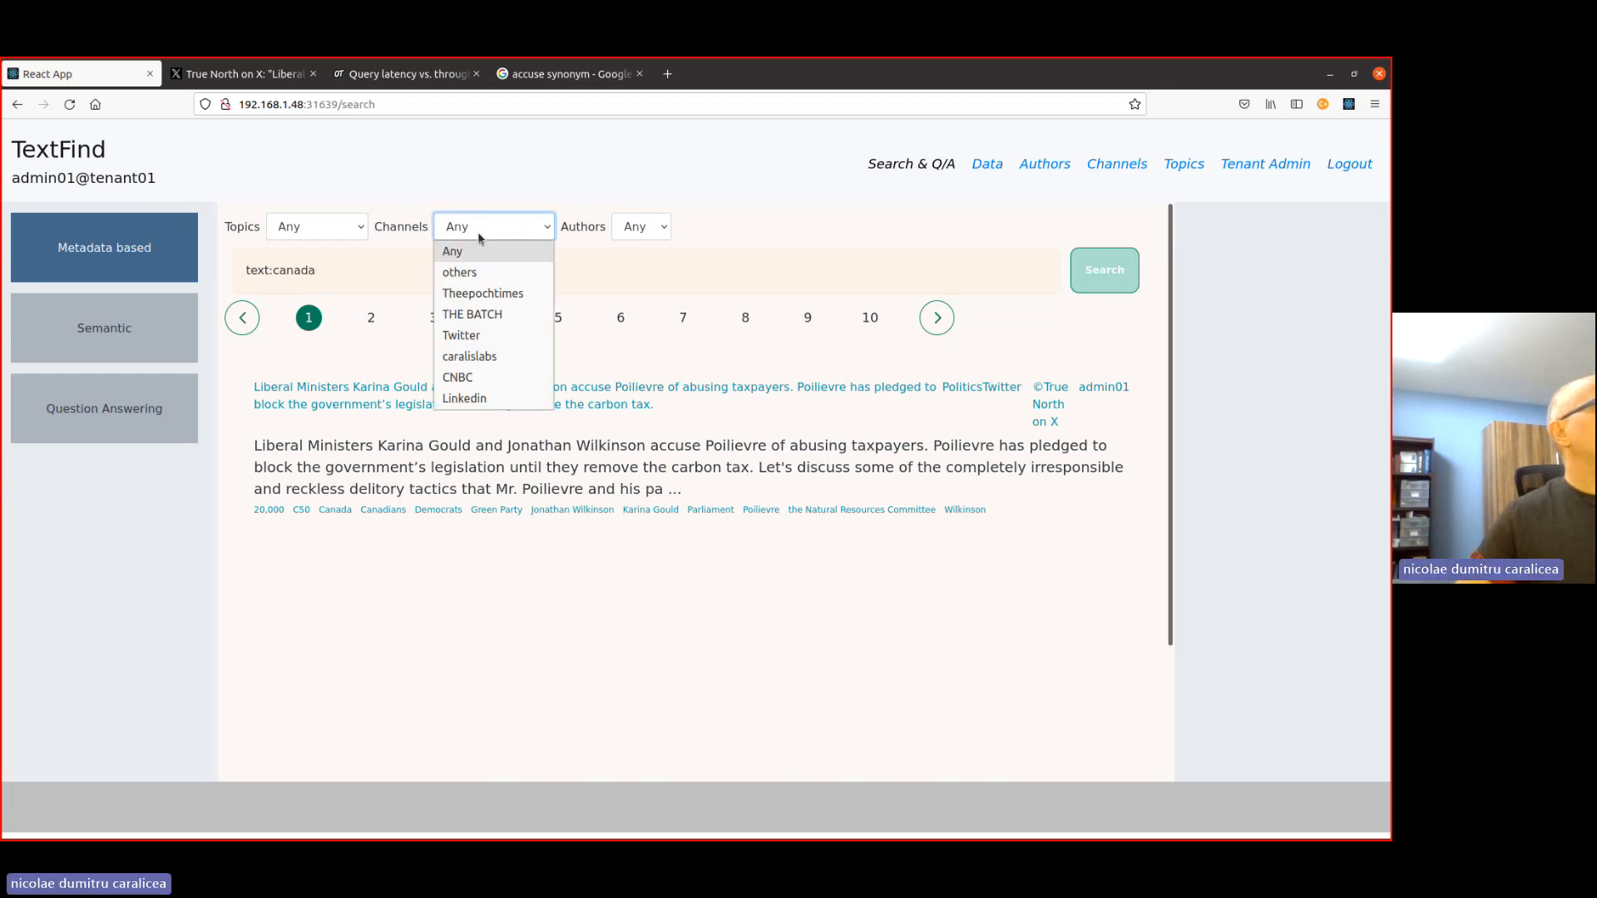
key("Escape")
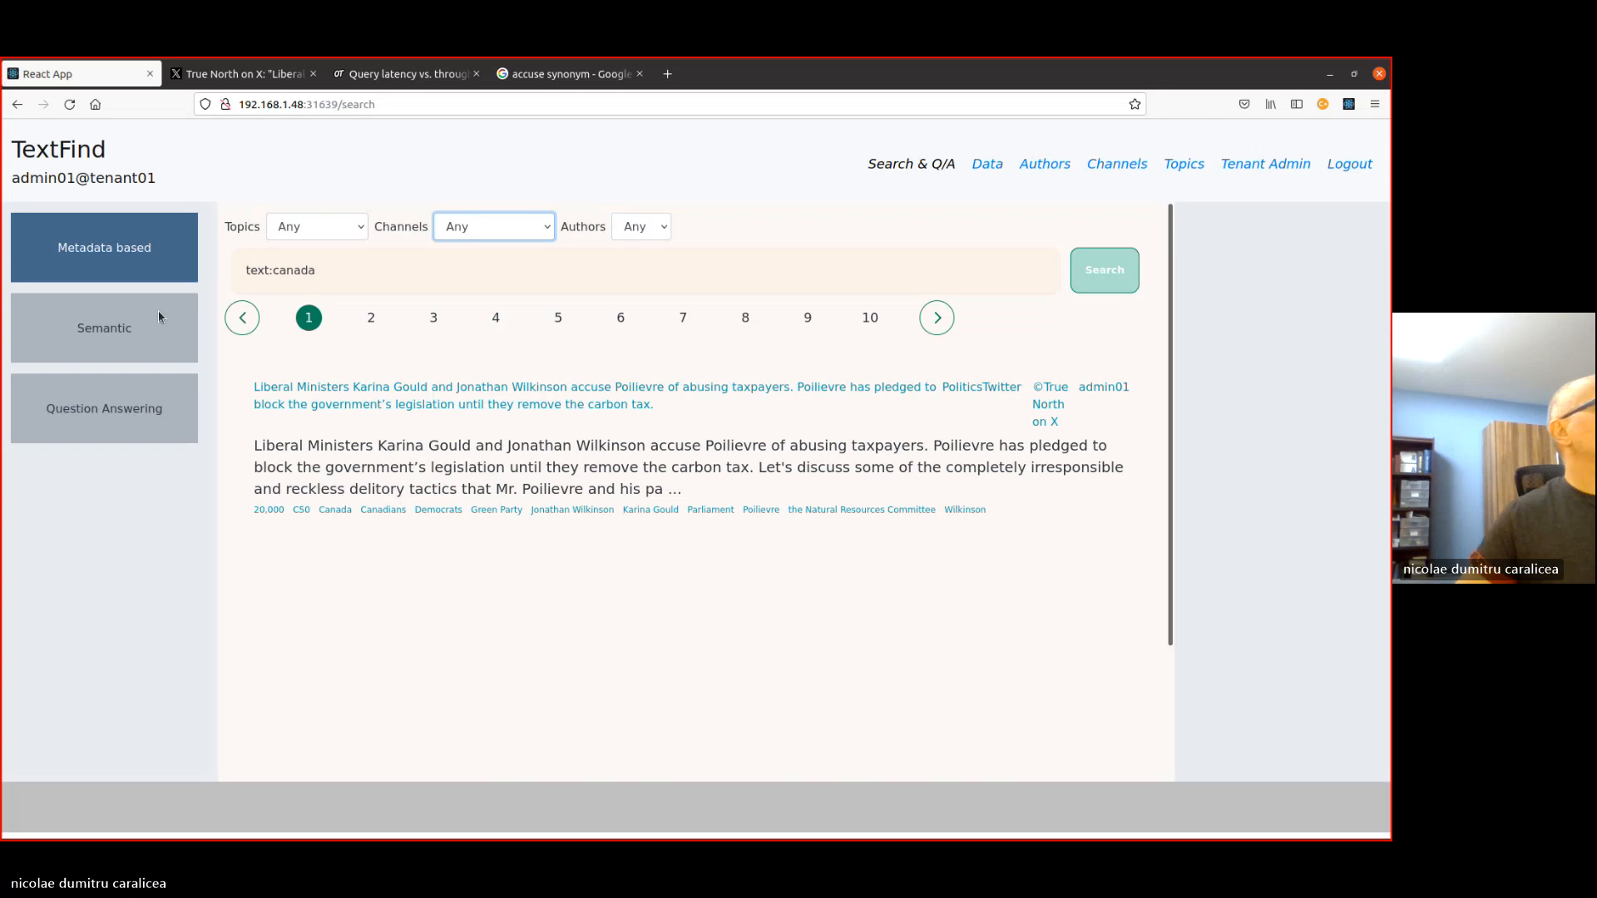
- Look through the post's question answering page and return to the metadata-based search
left_click(930, 232)
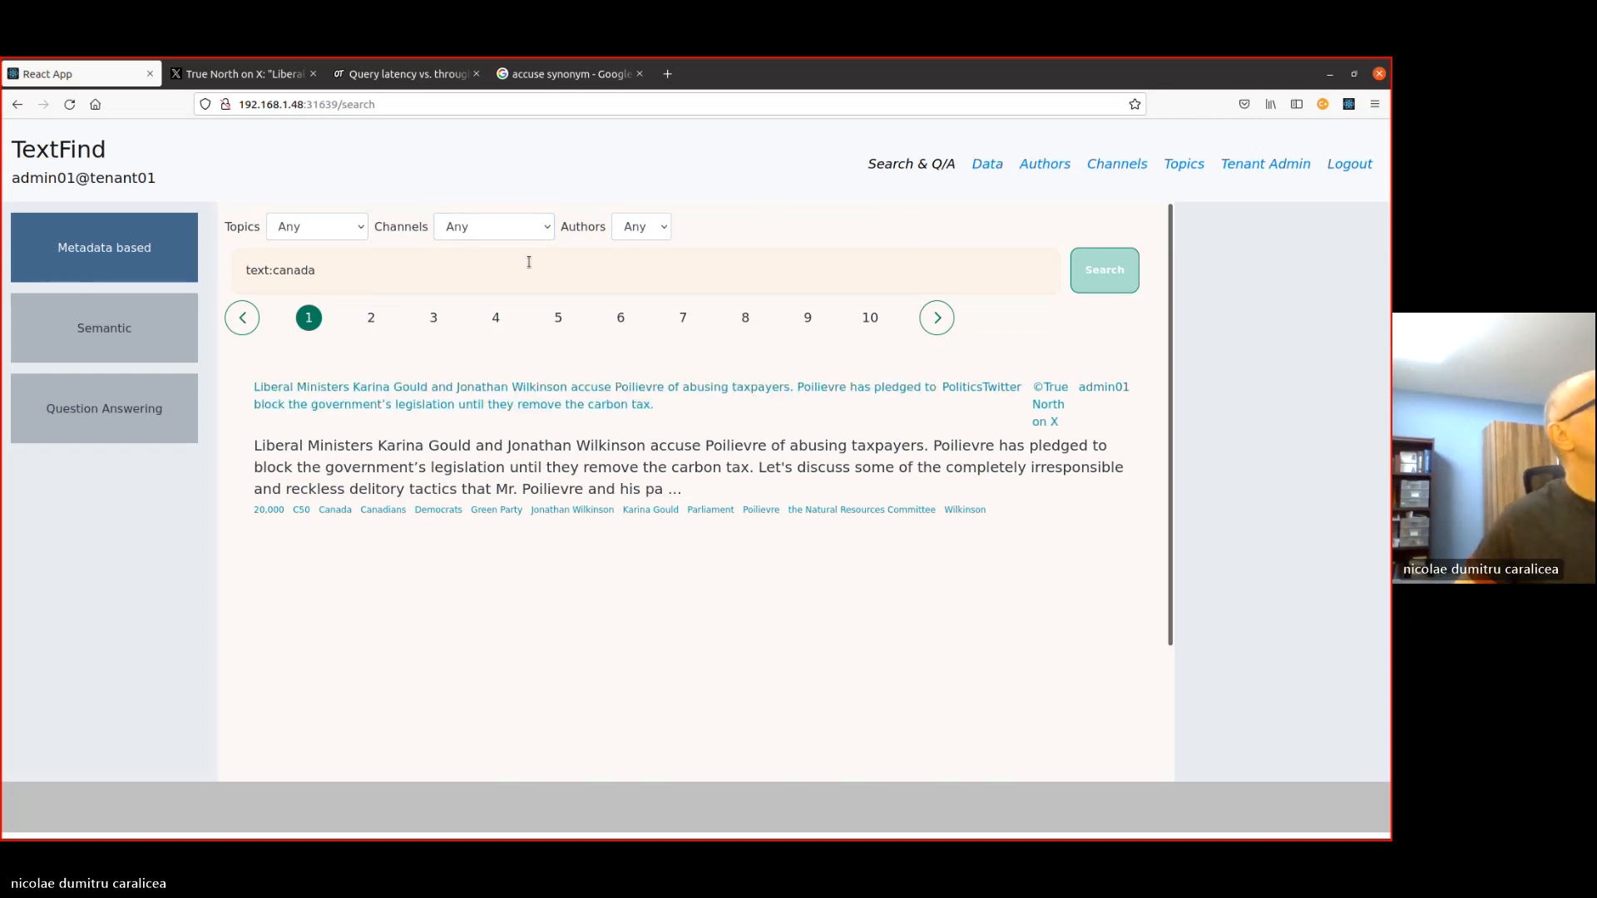
left_click(58, 406)
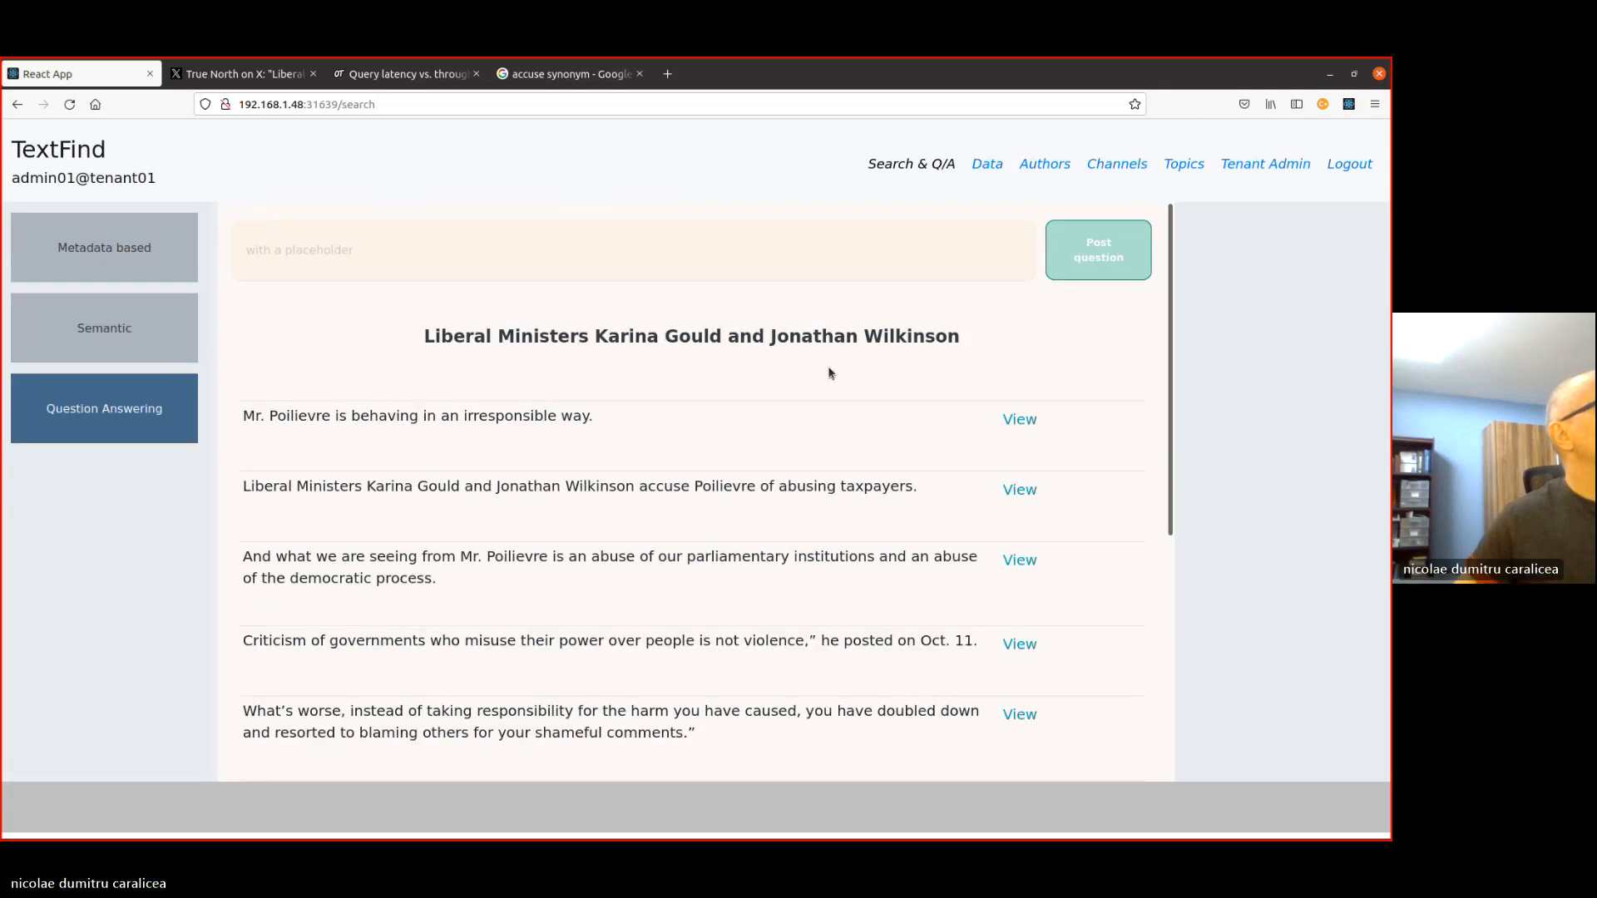
scroll(648, 469, "down", 3)
scroll(648, 469, "up", 5)
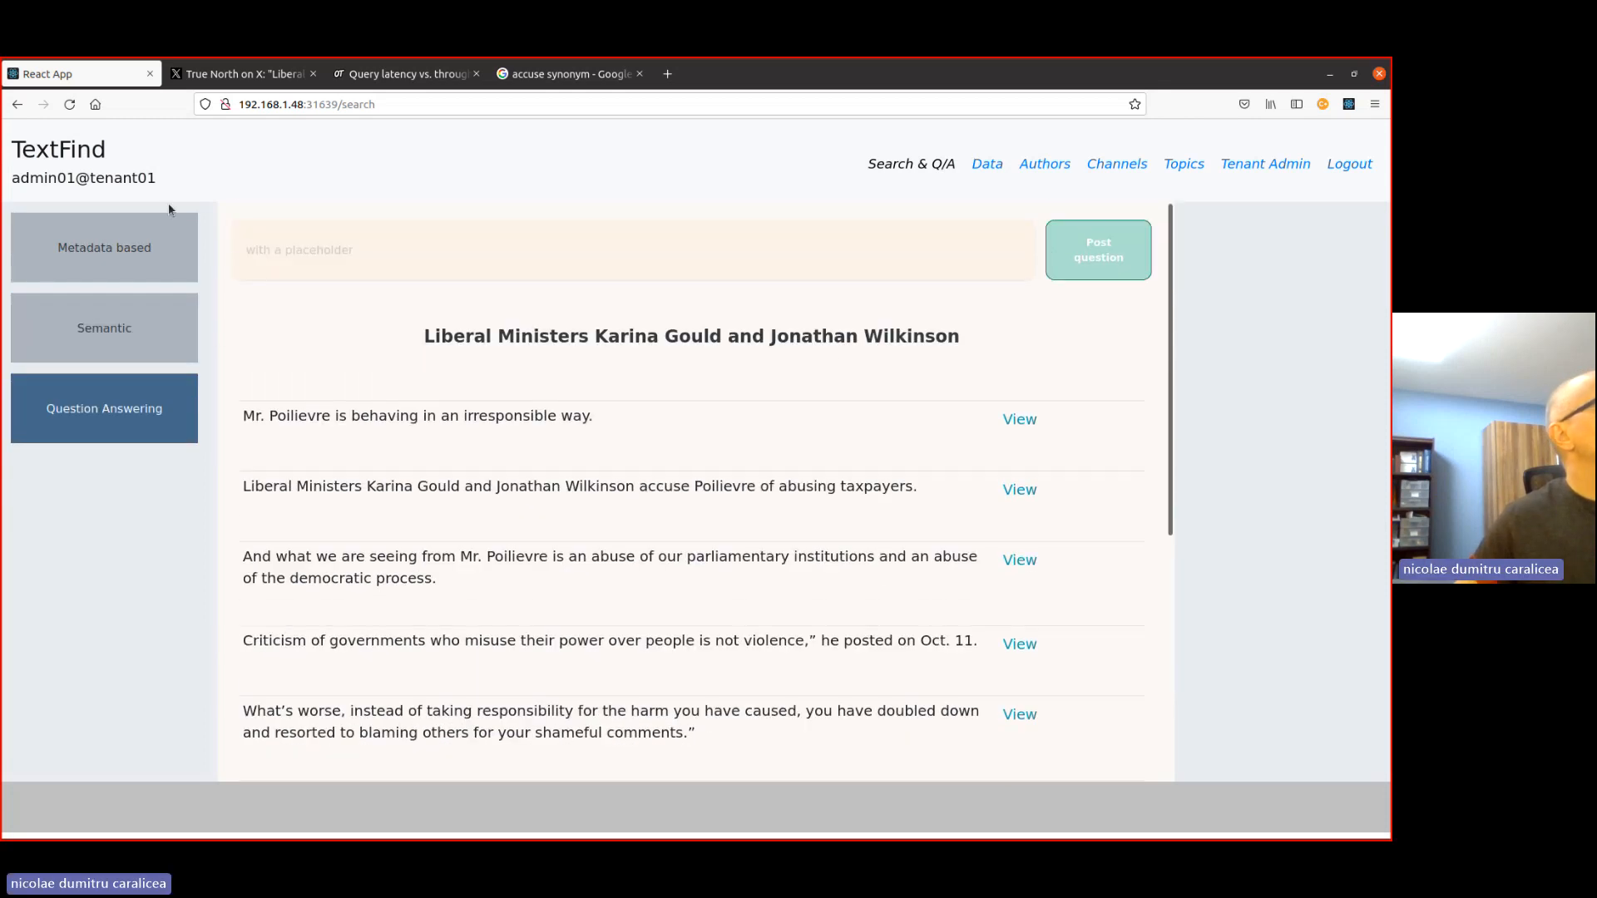
left_click(60, 259)
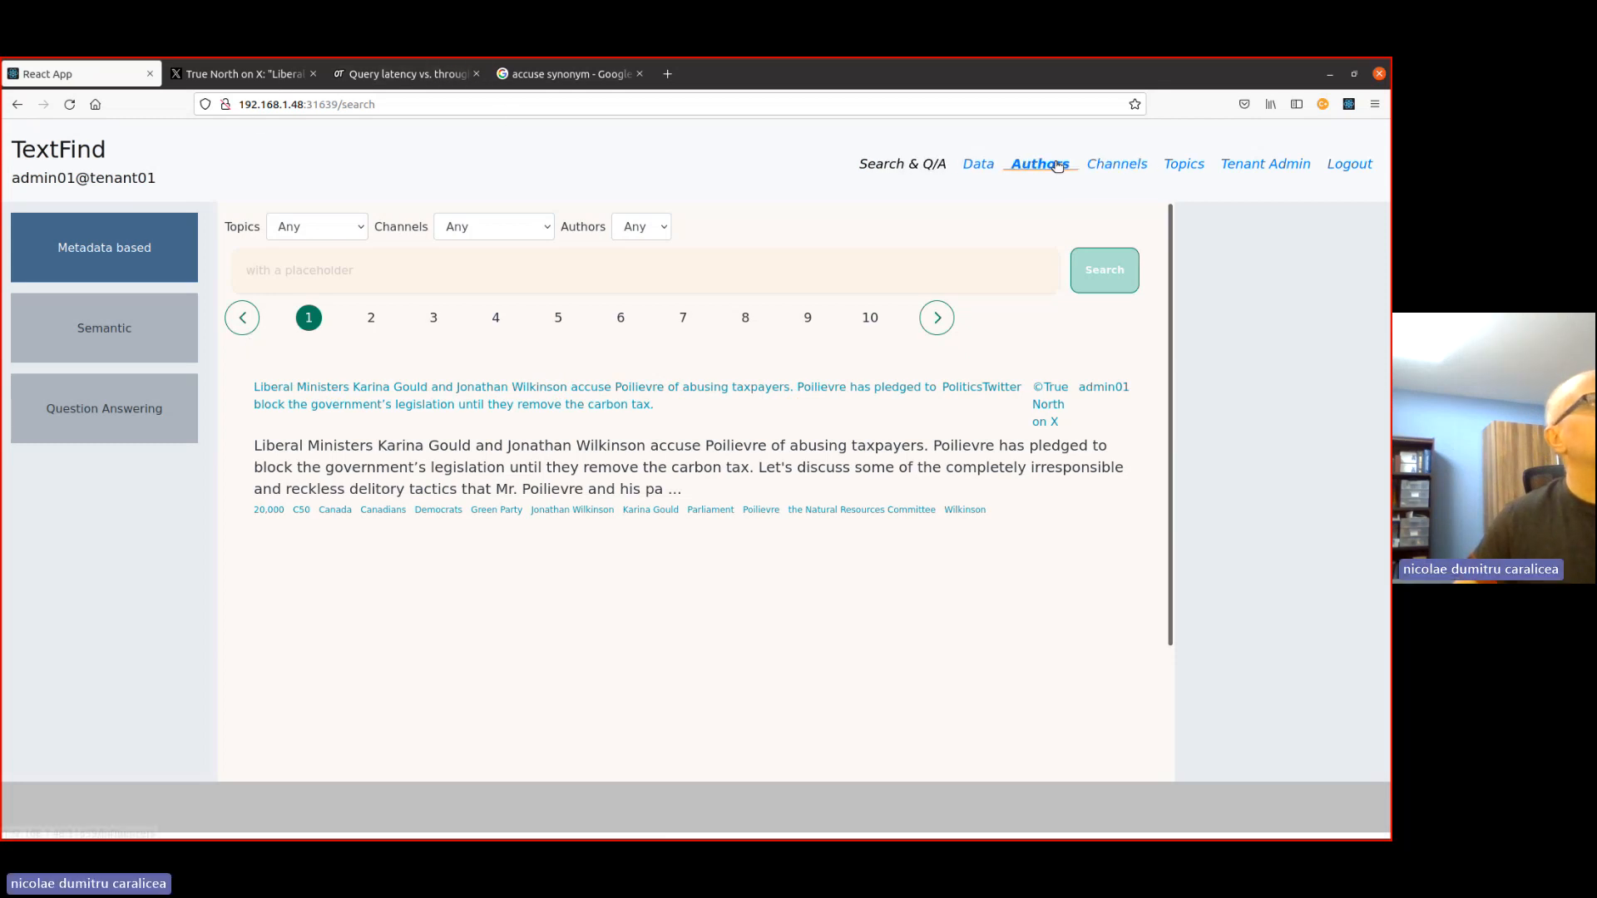
- Review the Twitter channel's metadata properties and view the blank new property form without saving anything
left_click(1115, 165)
left_click(563, 275)
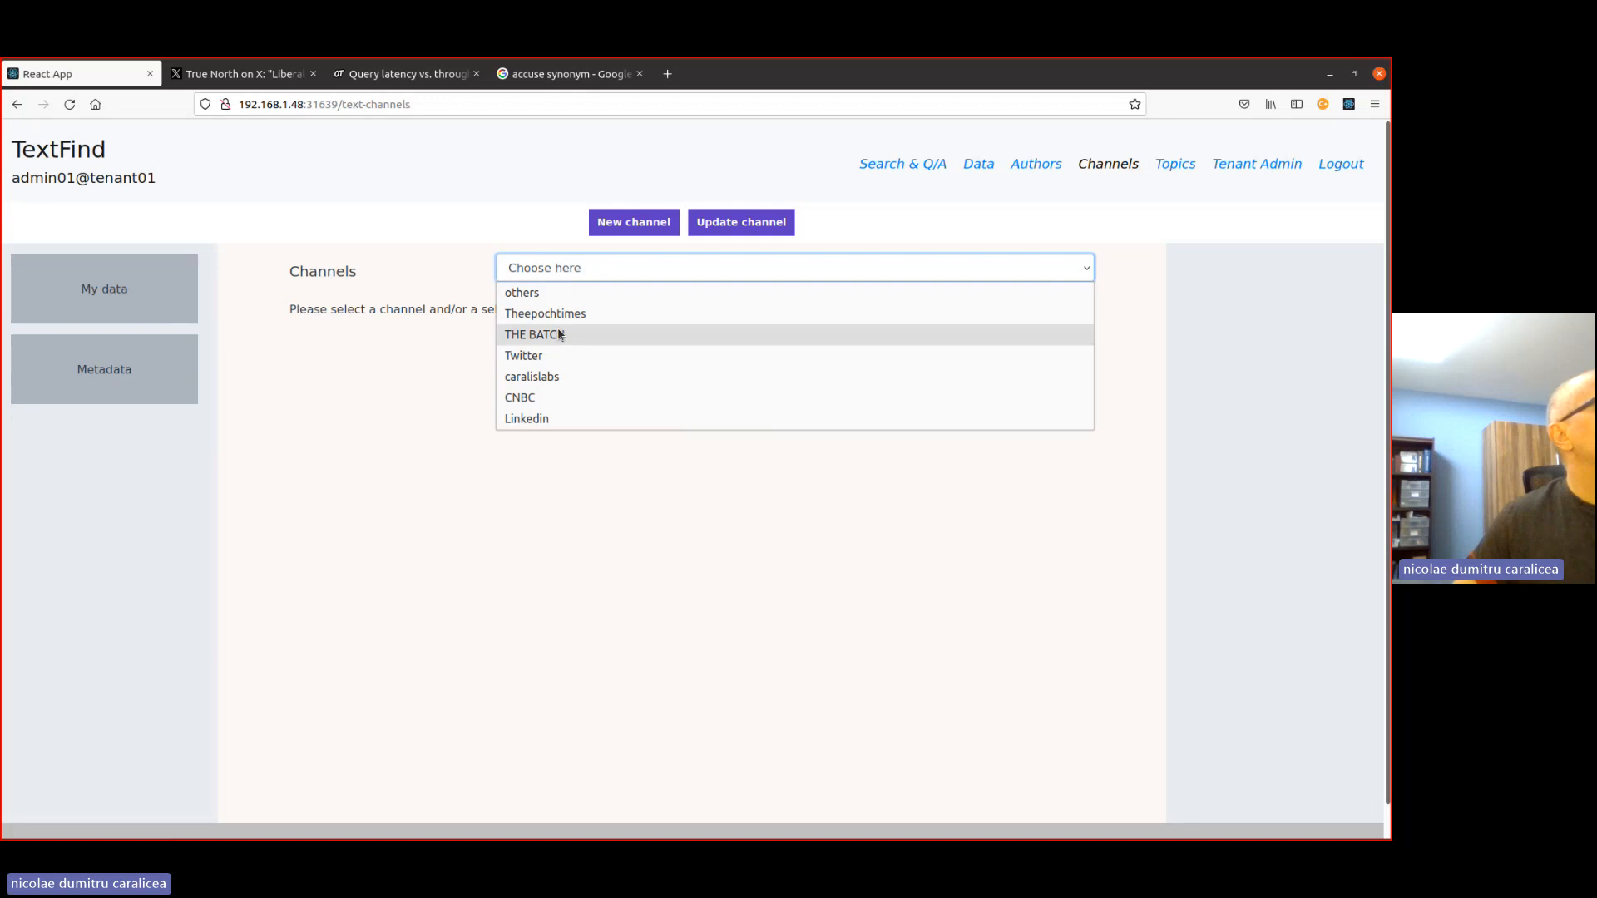
left_click(524, 355)
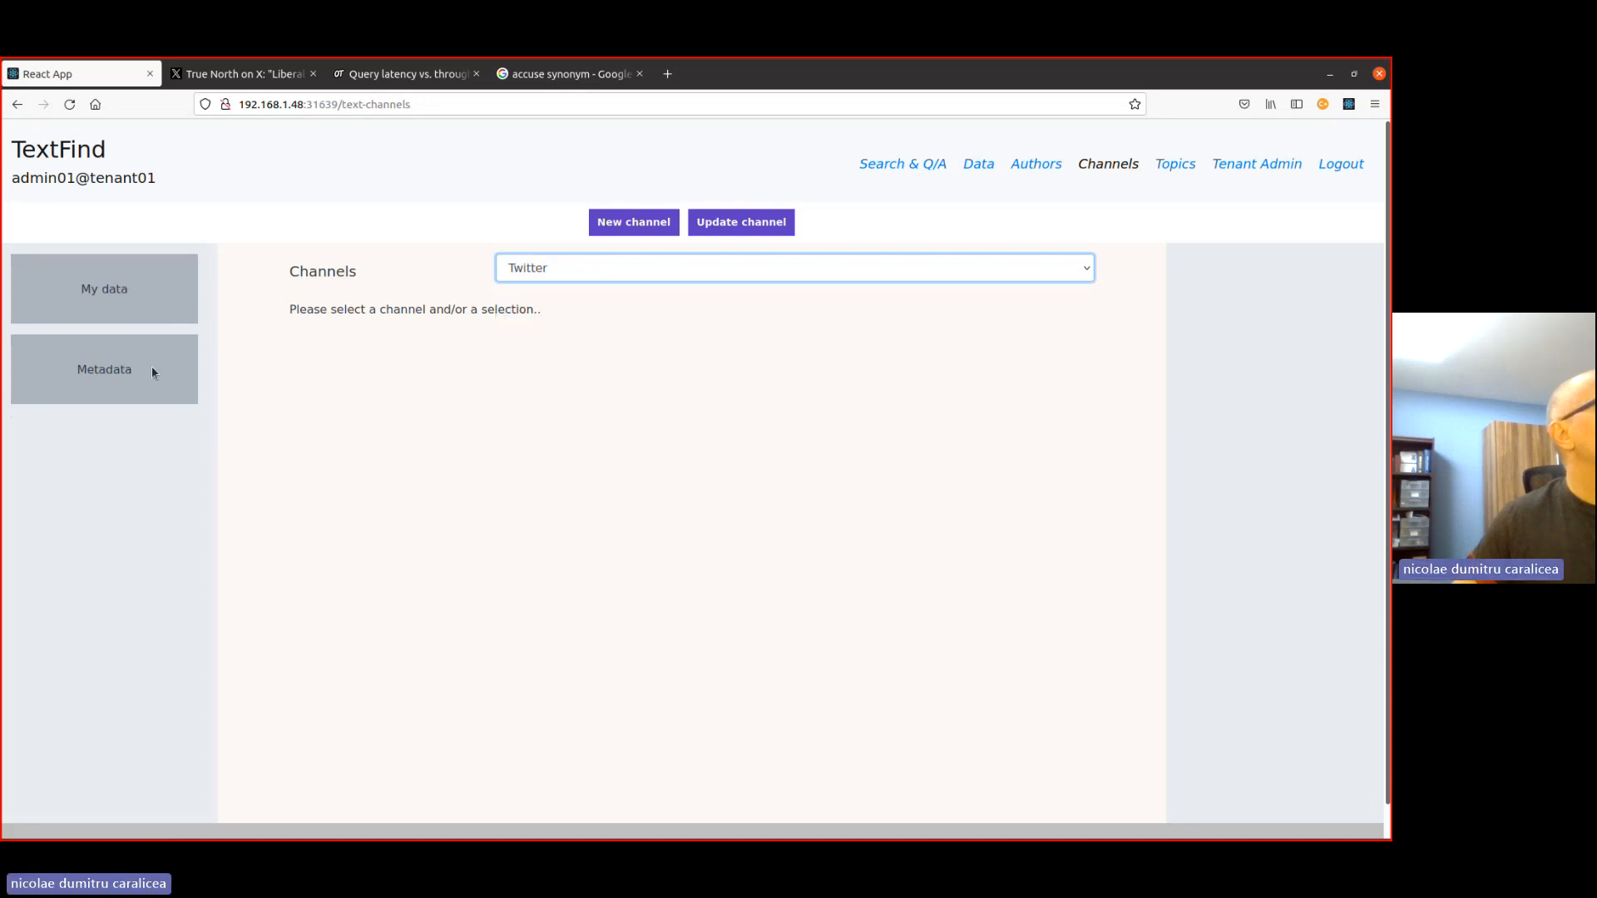
left_click(133, 354)
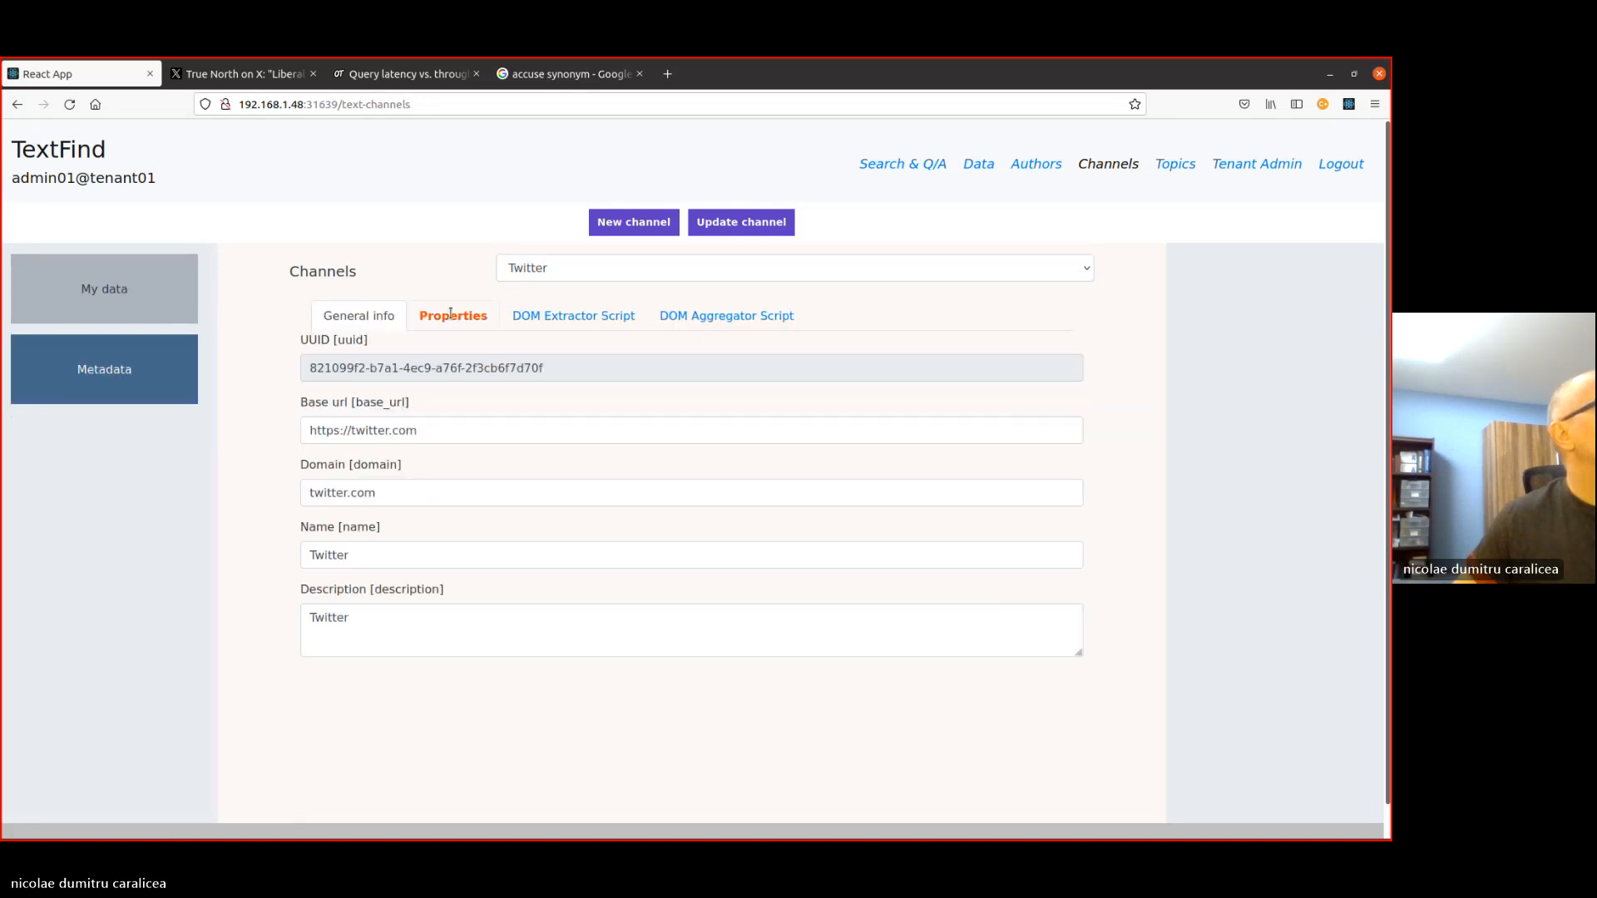
left_click(449, 316)
scroll(423, 519, "down", 3)
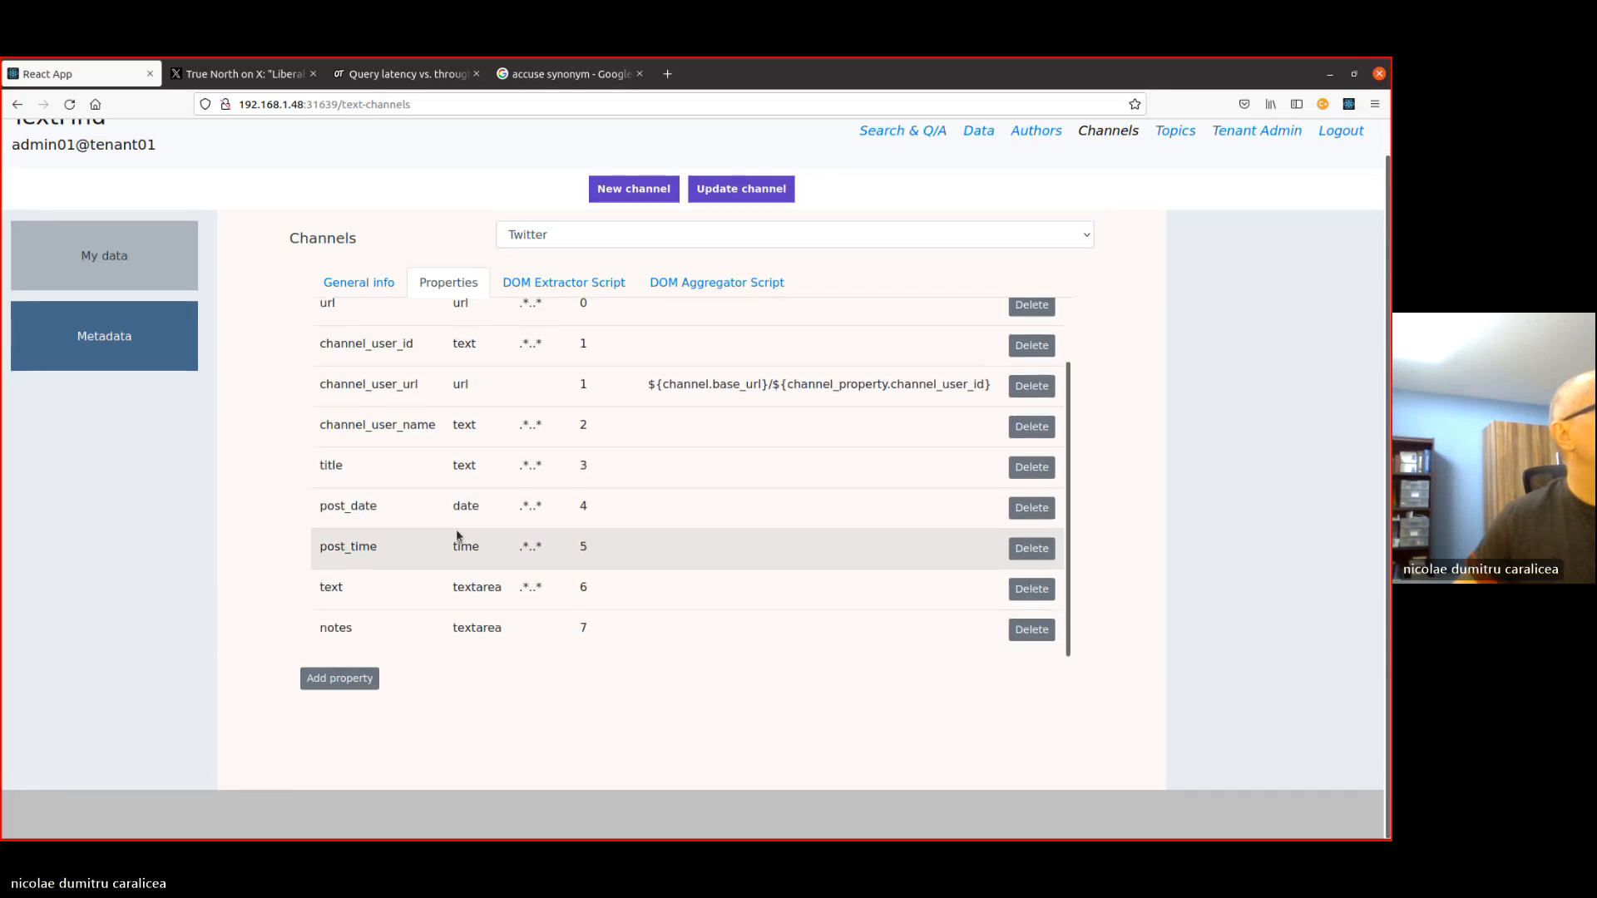
scroll(503, 502, "up", 2)
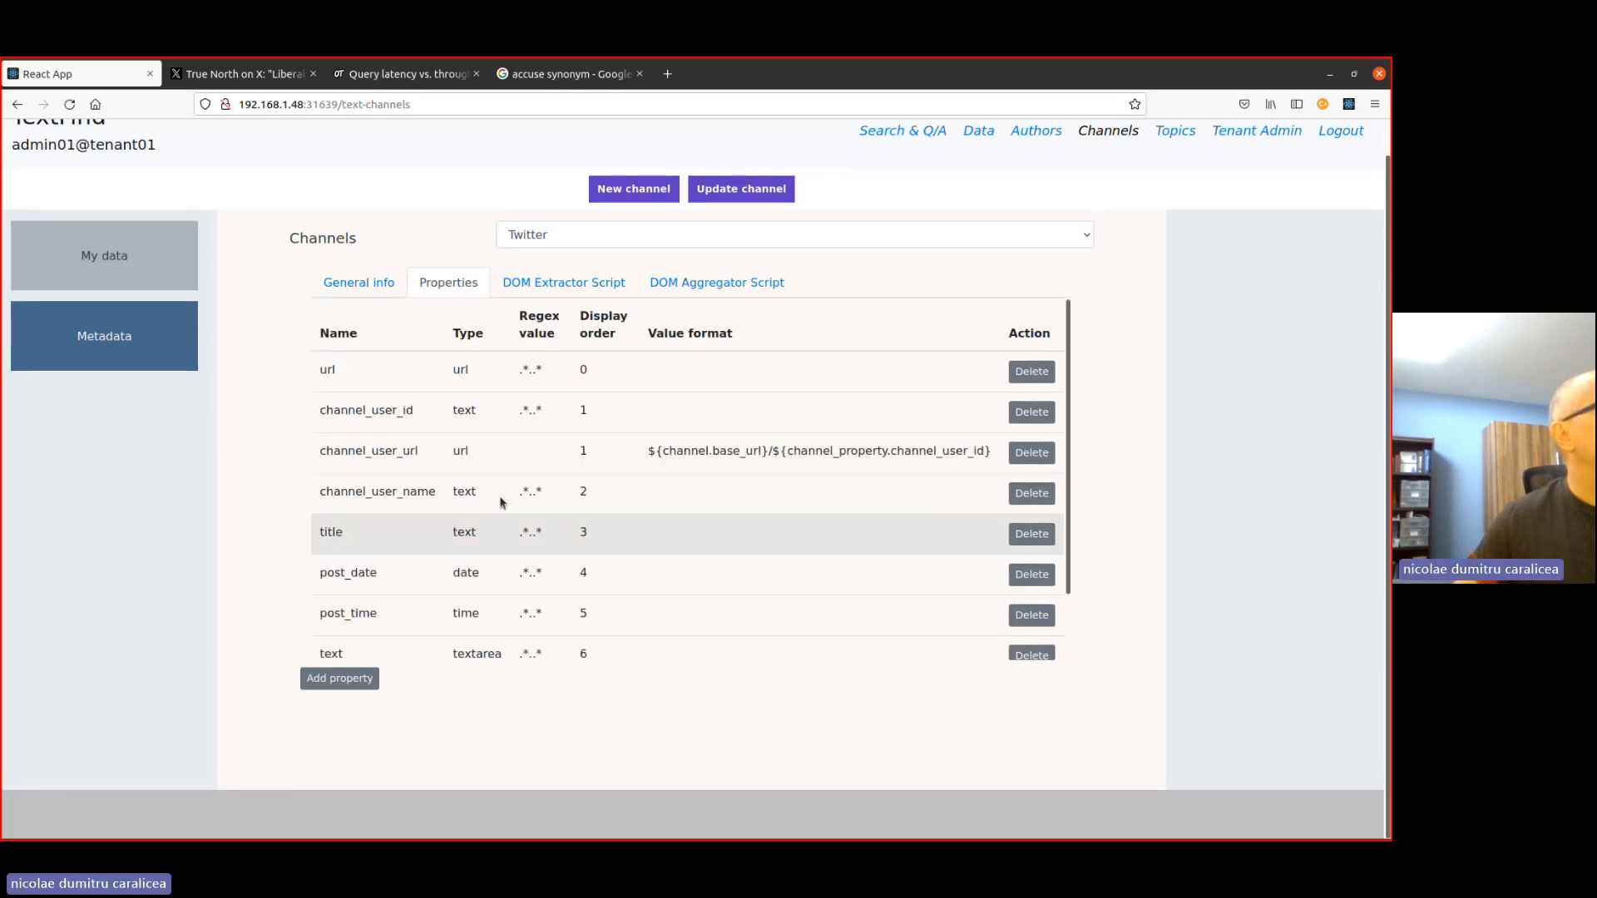
left_click(339, 678)
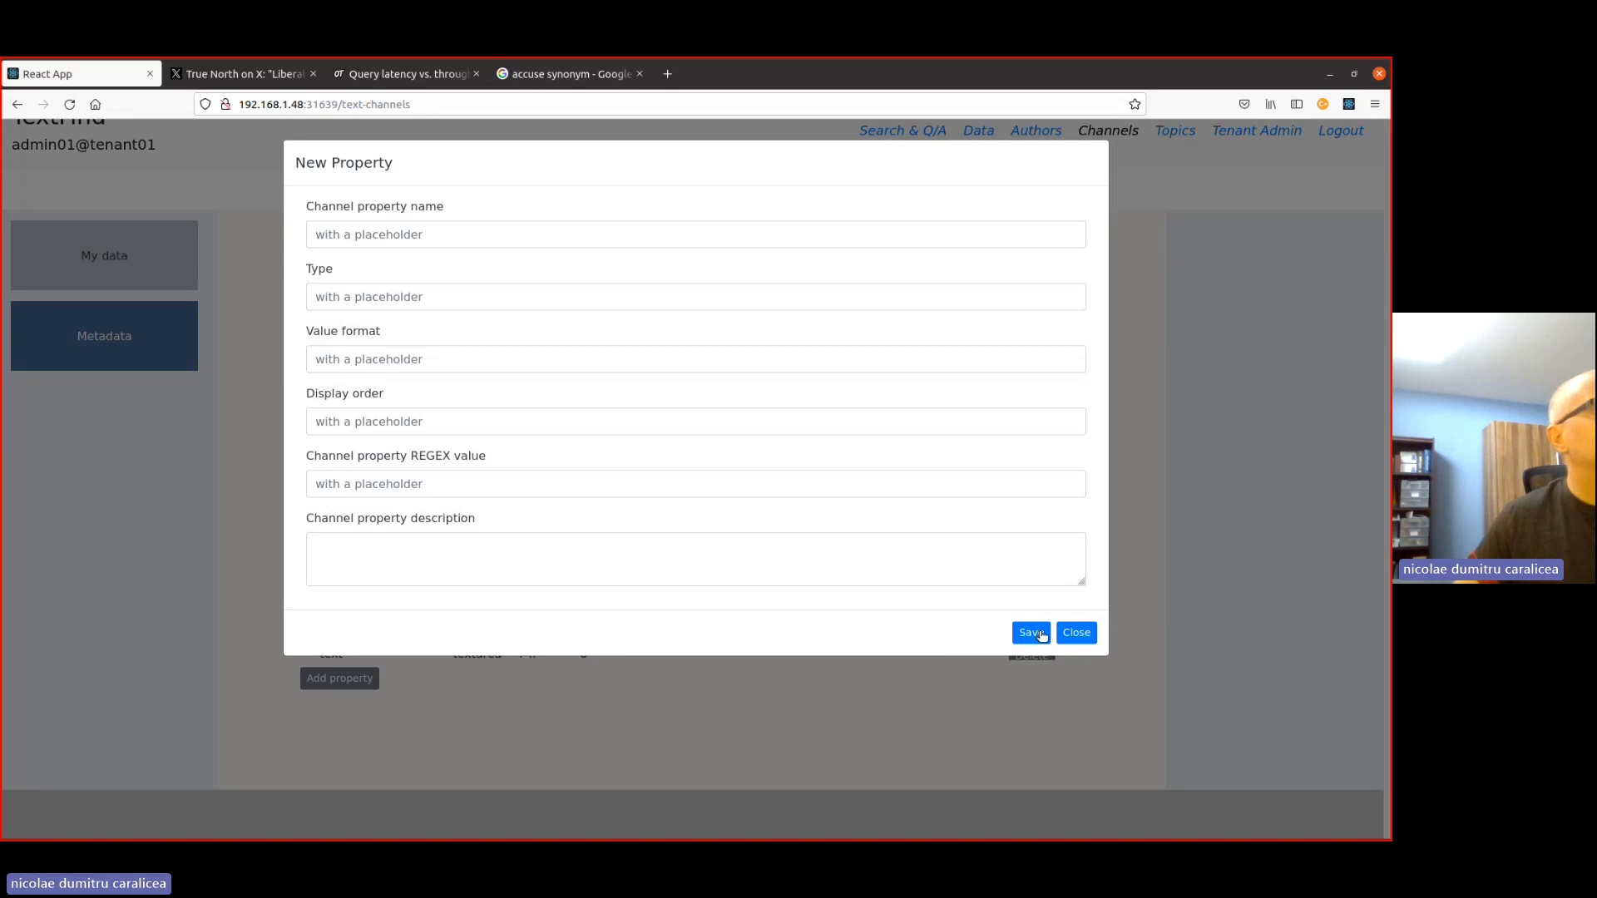
left_click(1075, 634)
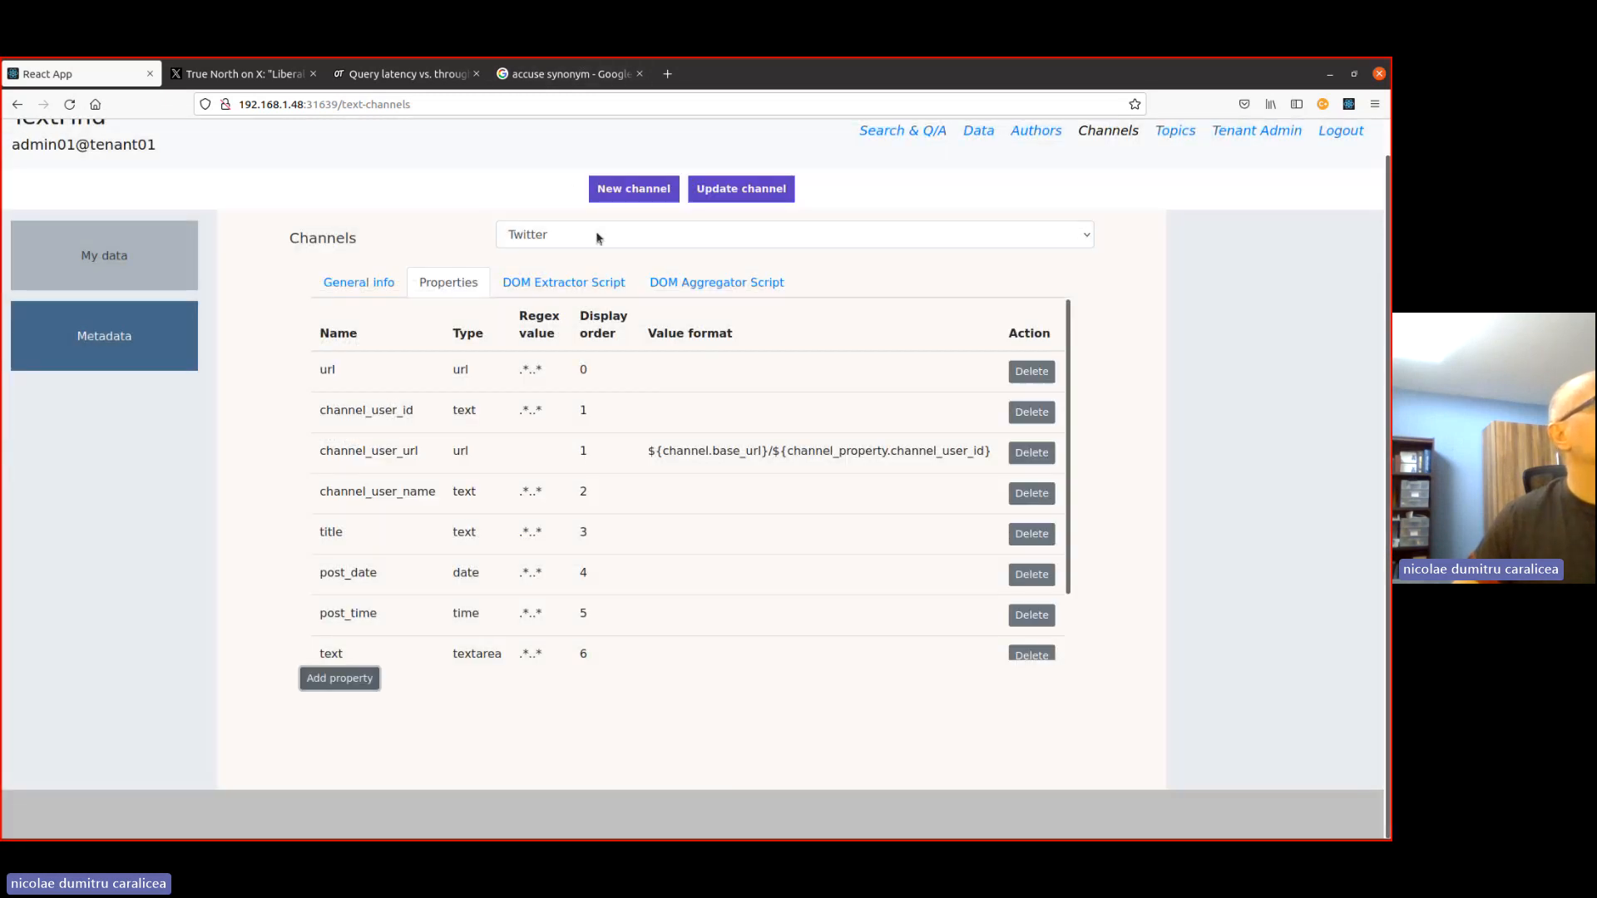
- Review the metadata properties of the Theepochtimes channel and return to the search page
left_click(597, 239)
left_click(562, 286)
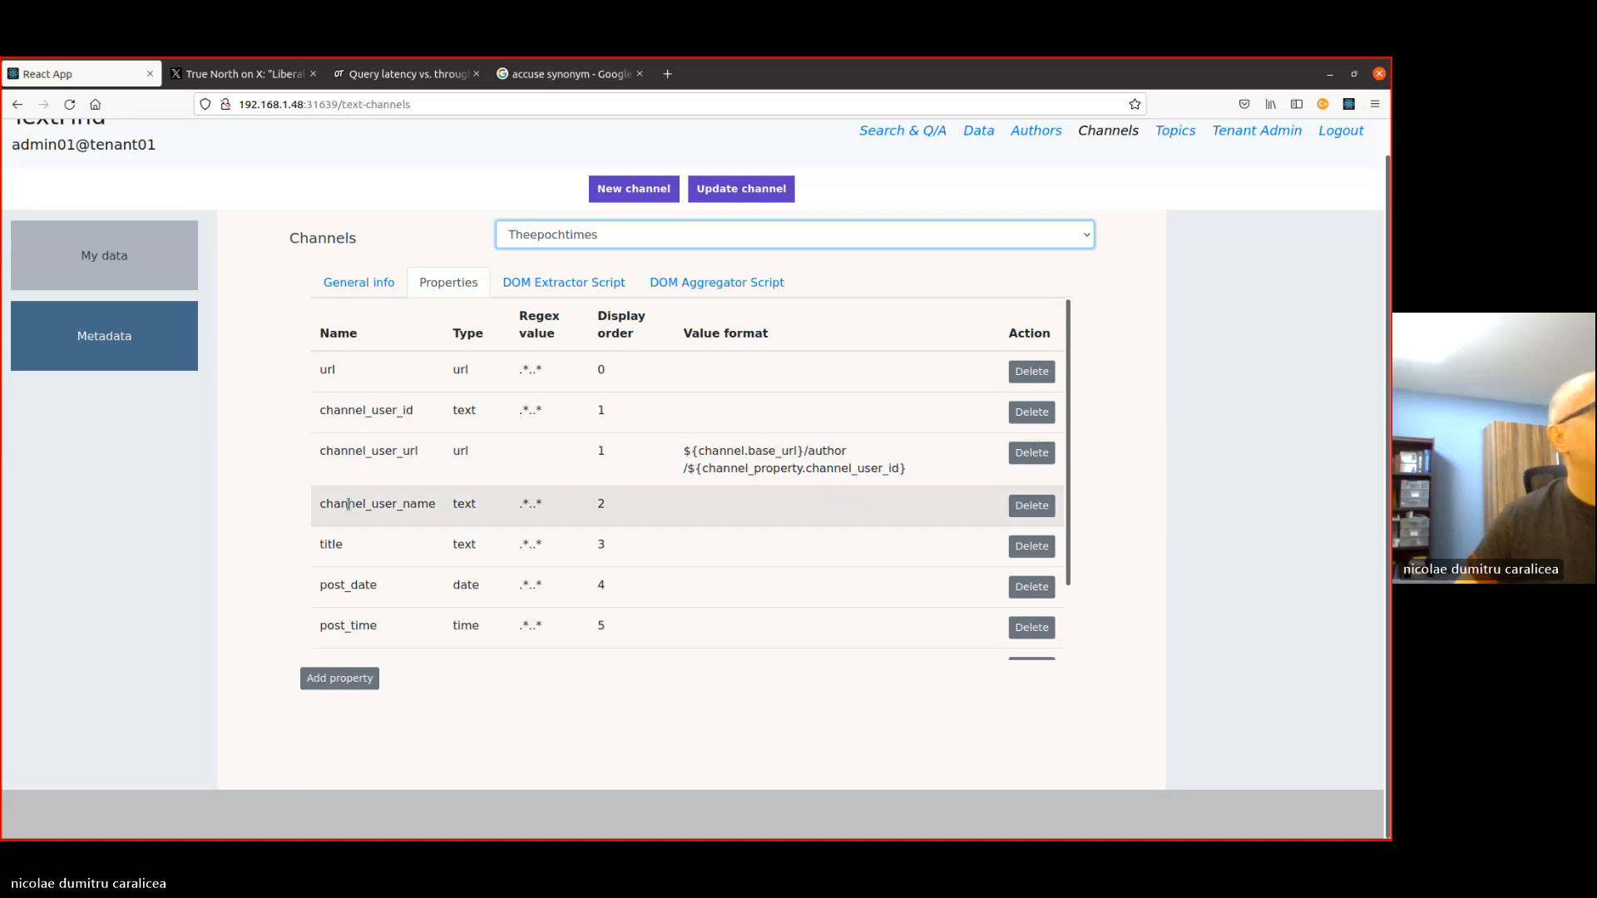
scroll(508, 453, "down", 2)
scroll(509, 458, "up", 2)
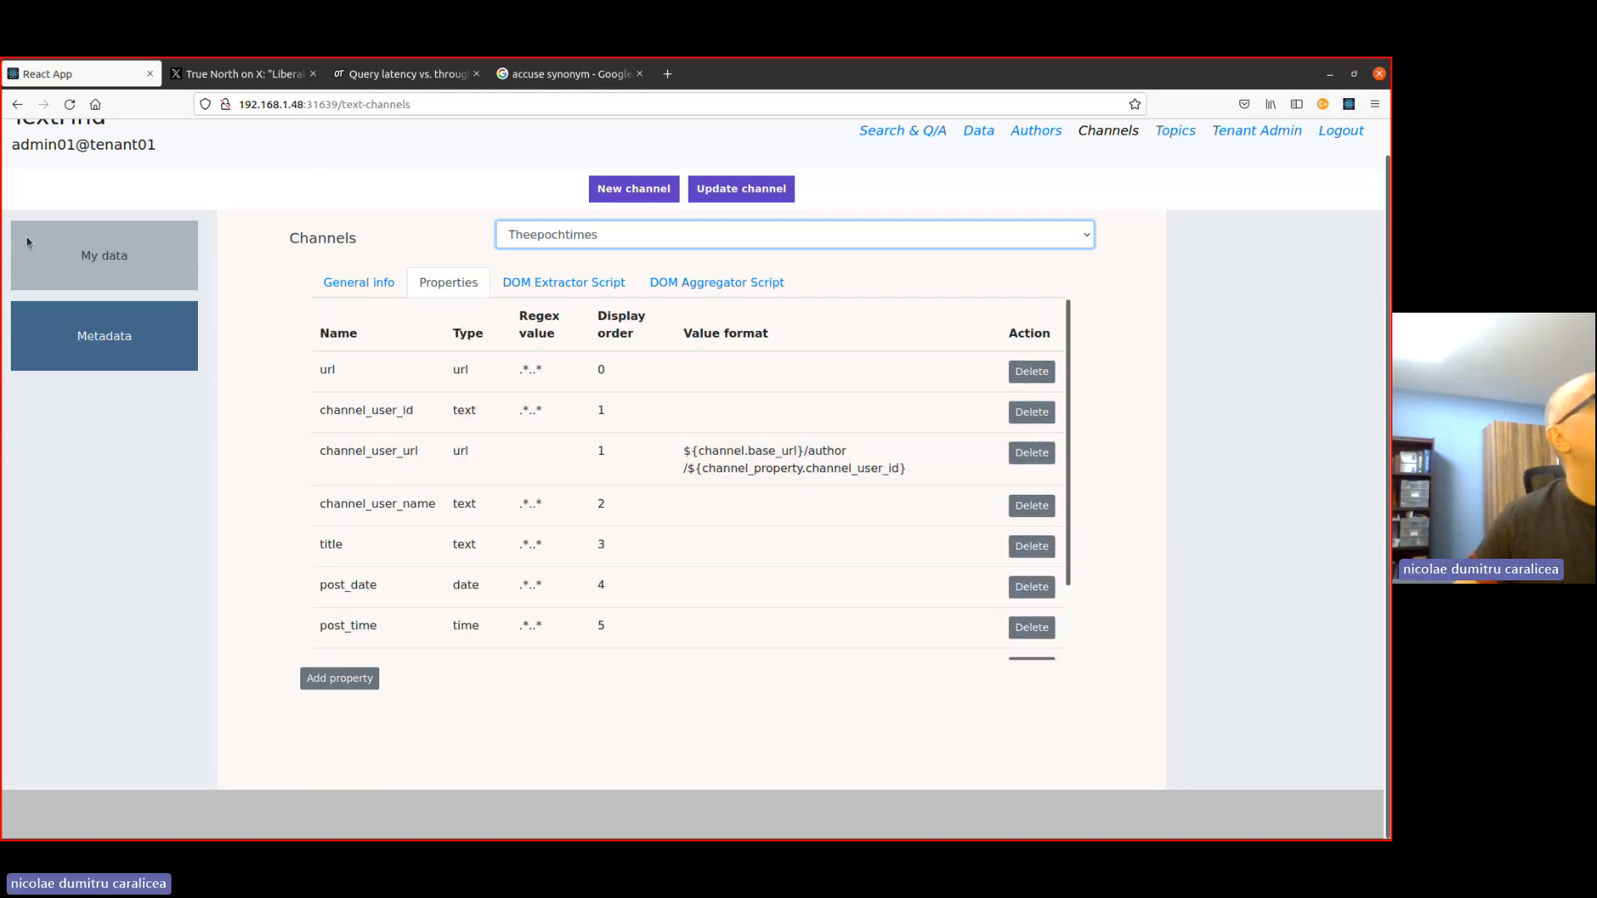
left_click(888, 136)
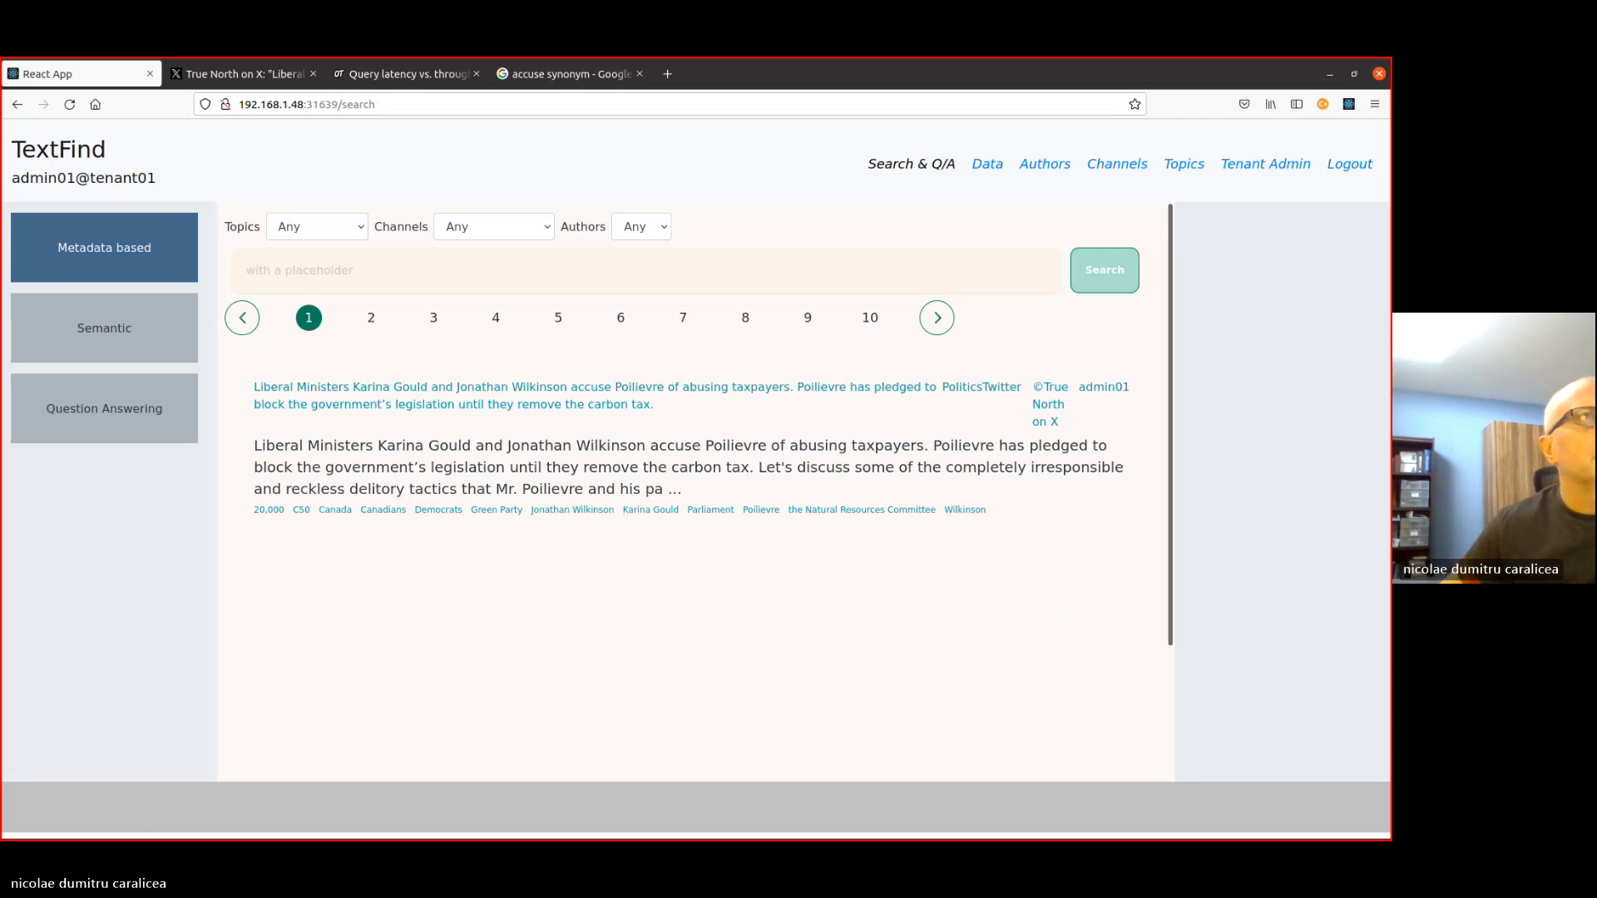
- Show the account details and roles of the user admin01 in the tenant administration
left_click(1254, 158)
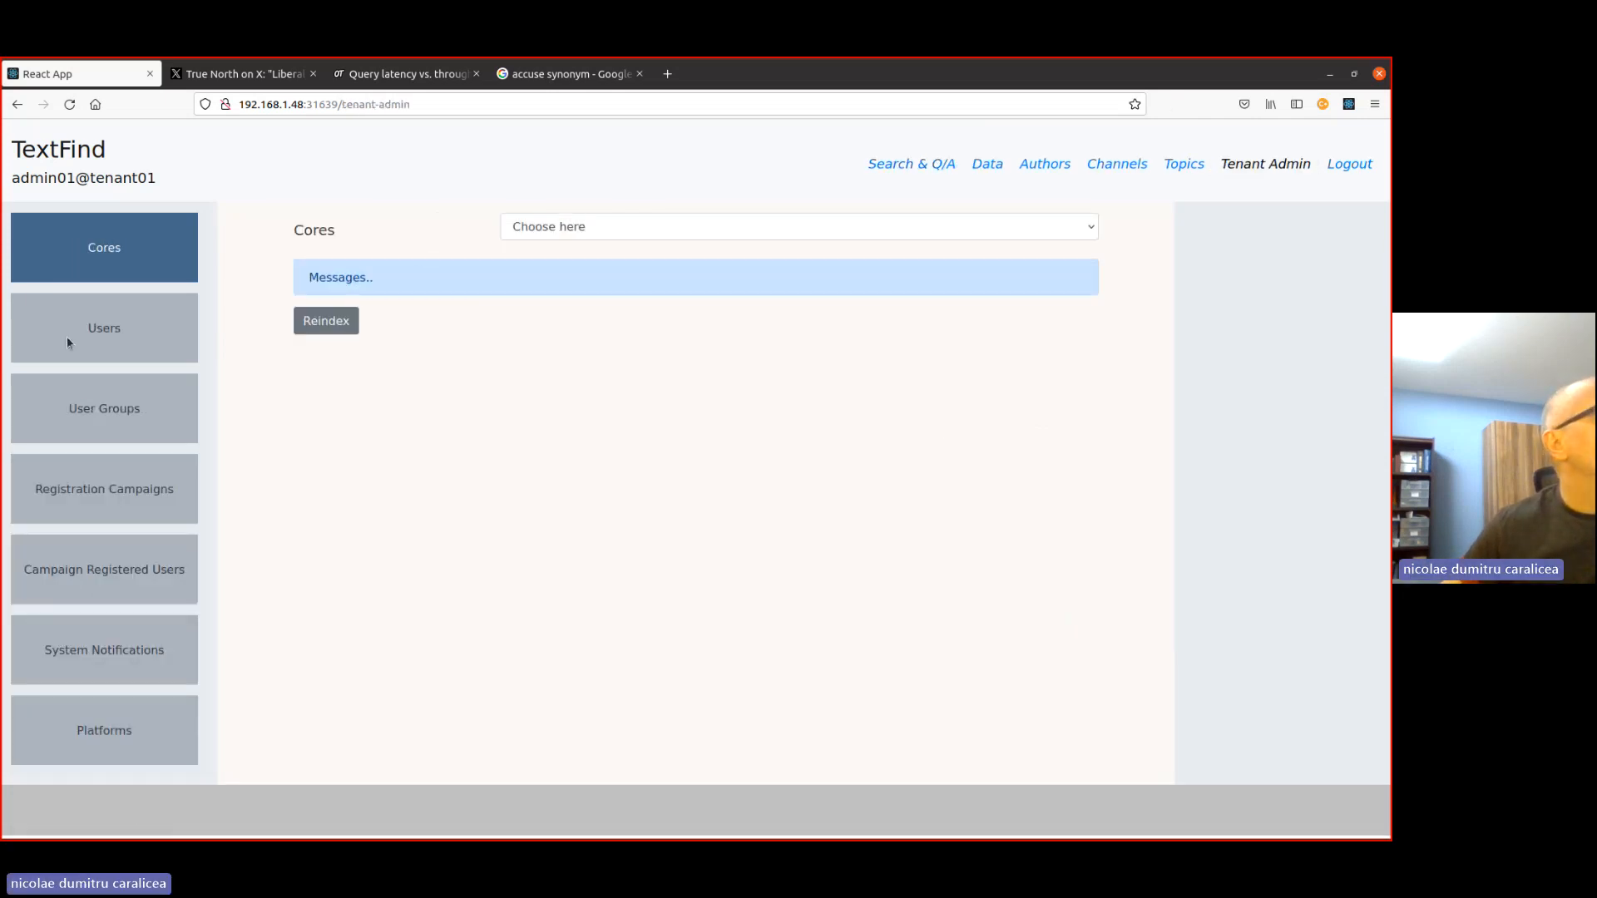
left_click(68, 337)
left_click(403, 253)
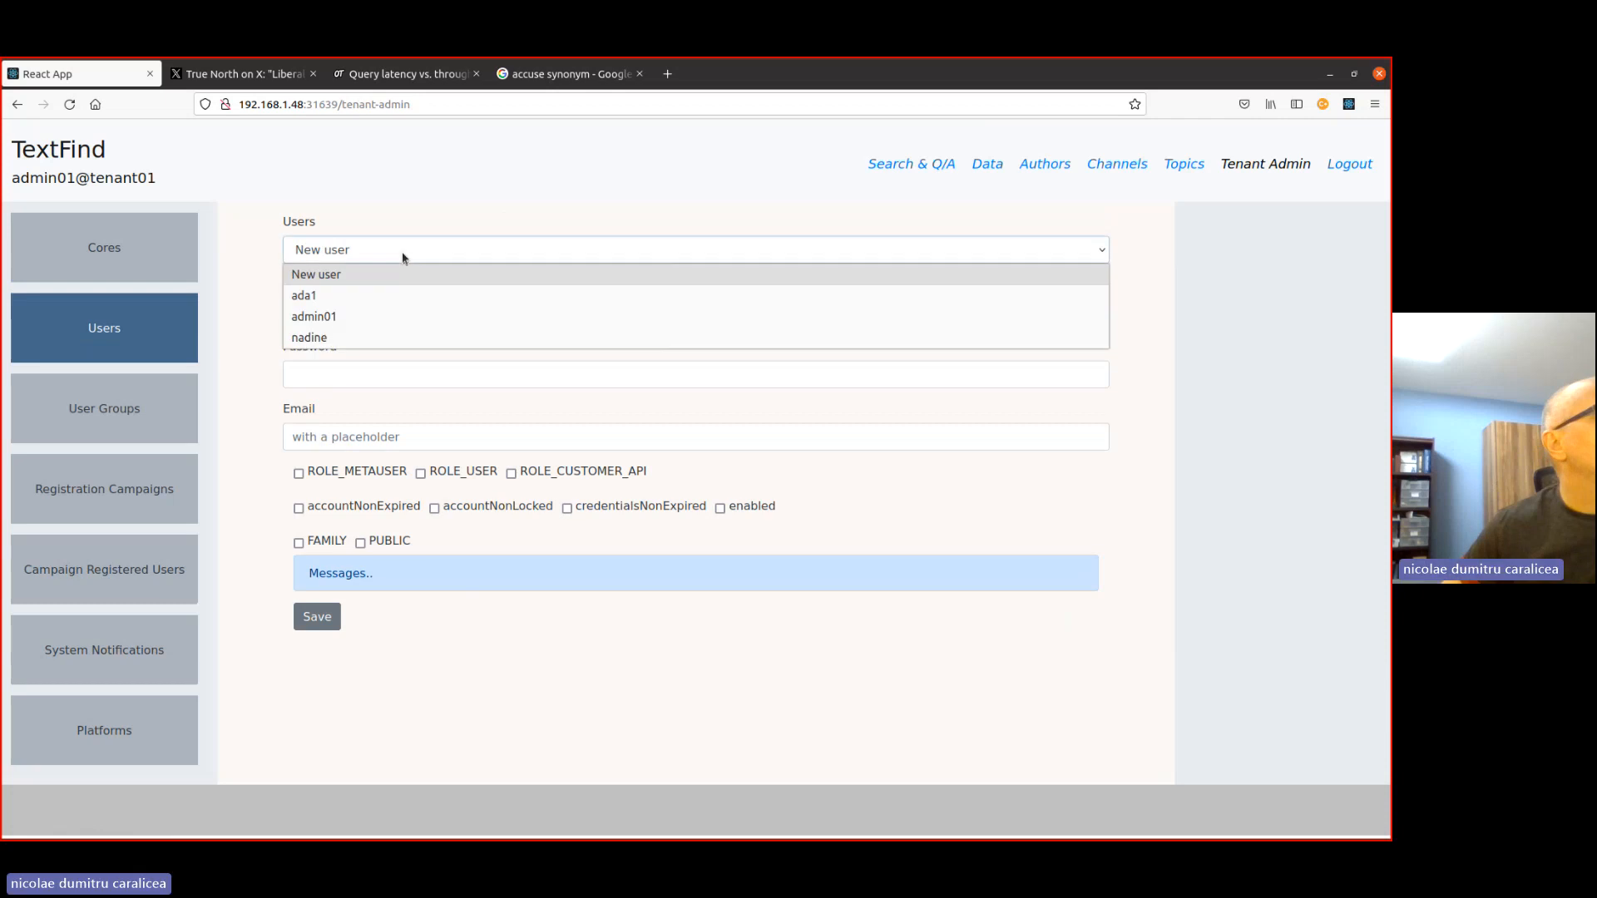
left_click(312, 316)
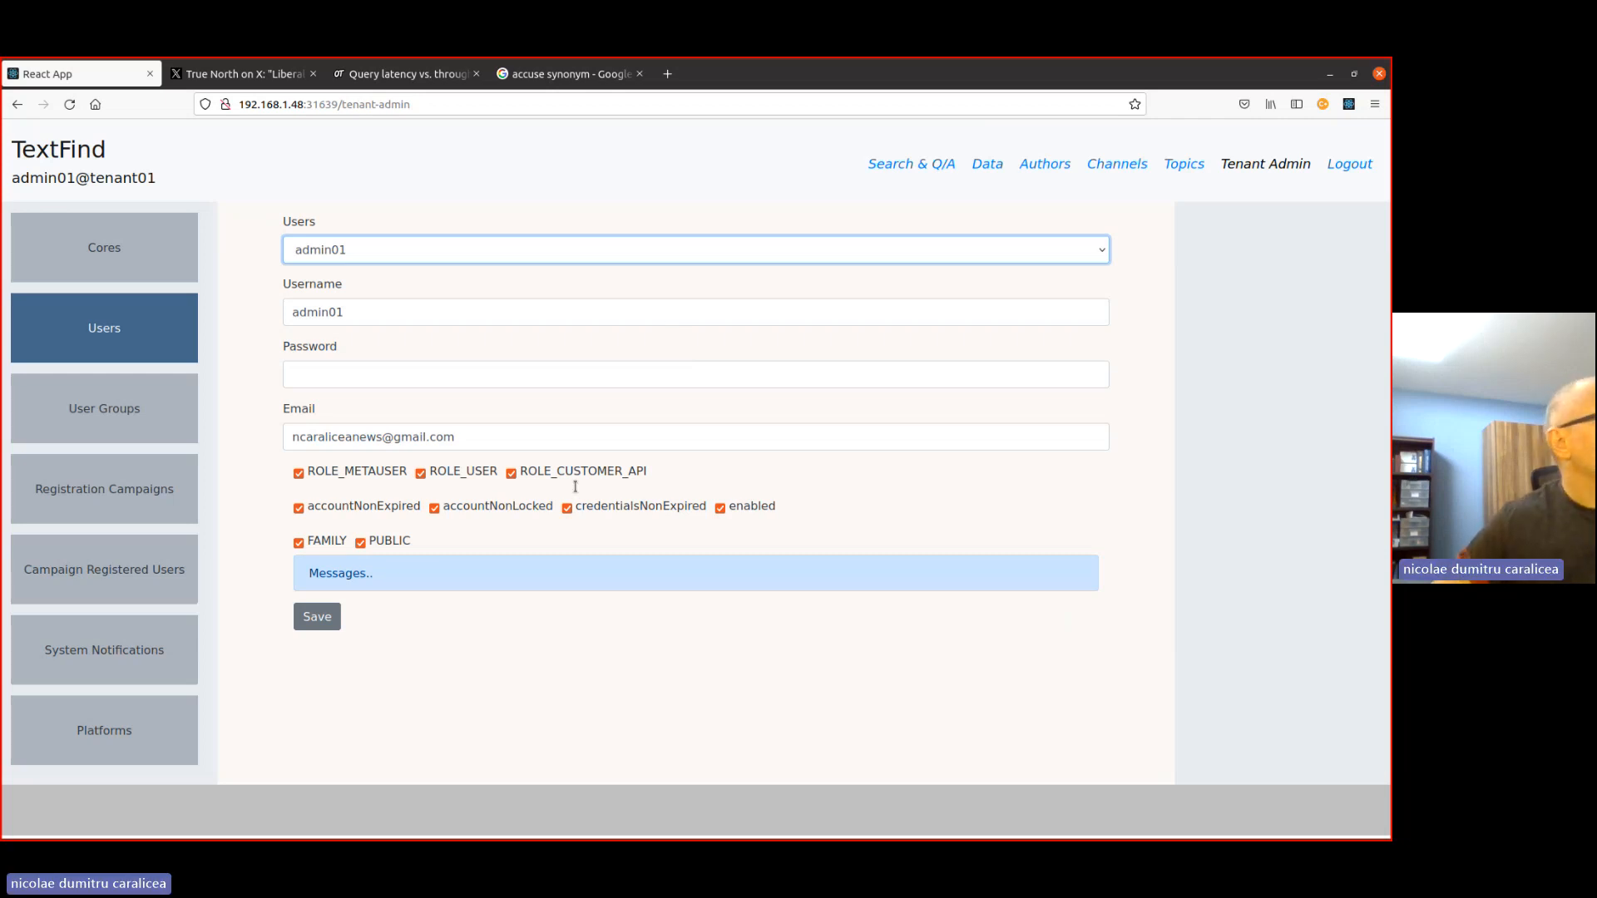
- List the authors recorded under the Politics topic
left_click(1045, 163)
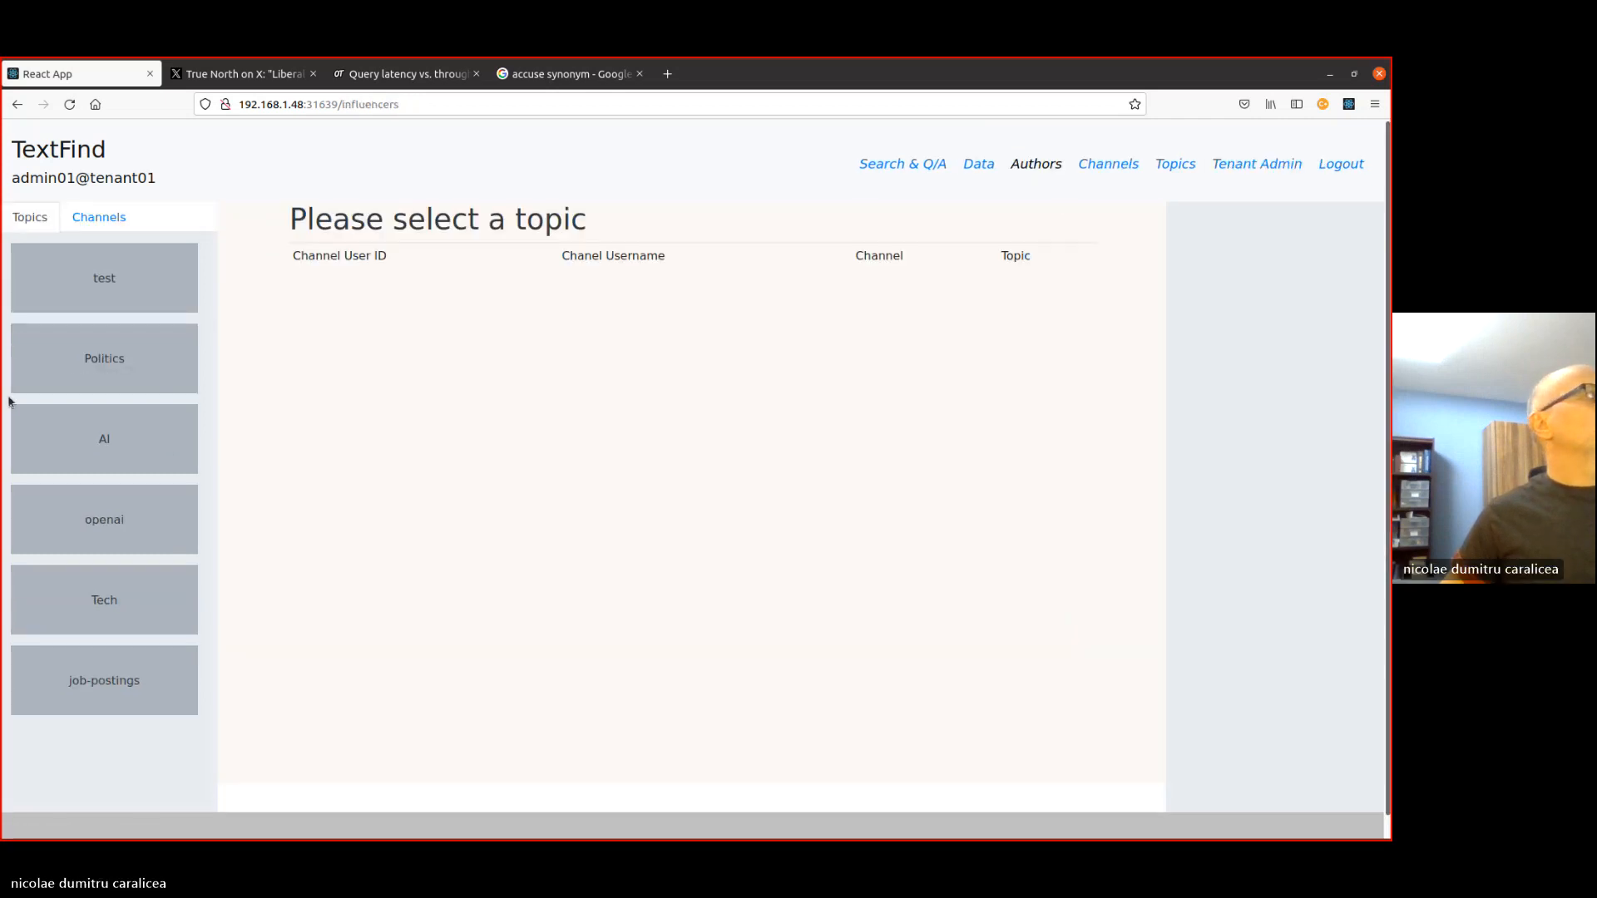
left_click(138, 361)
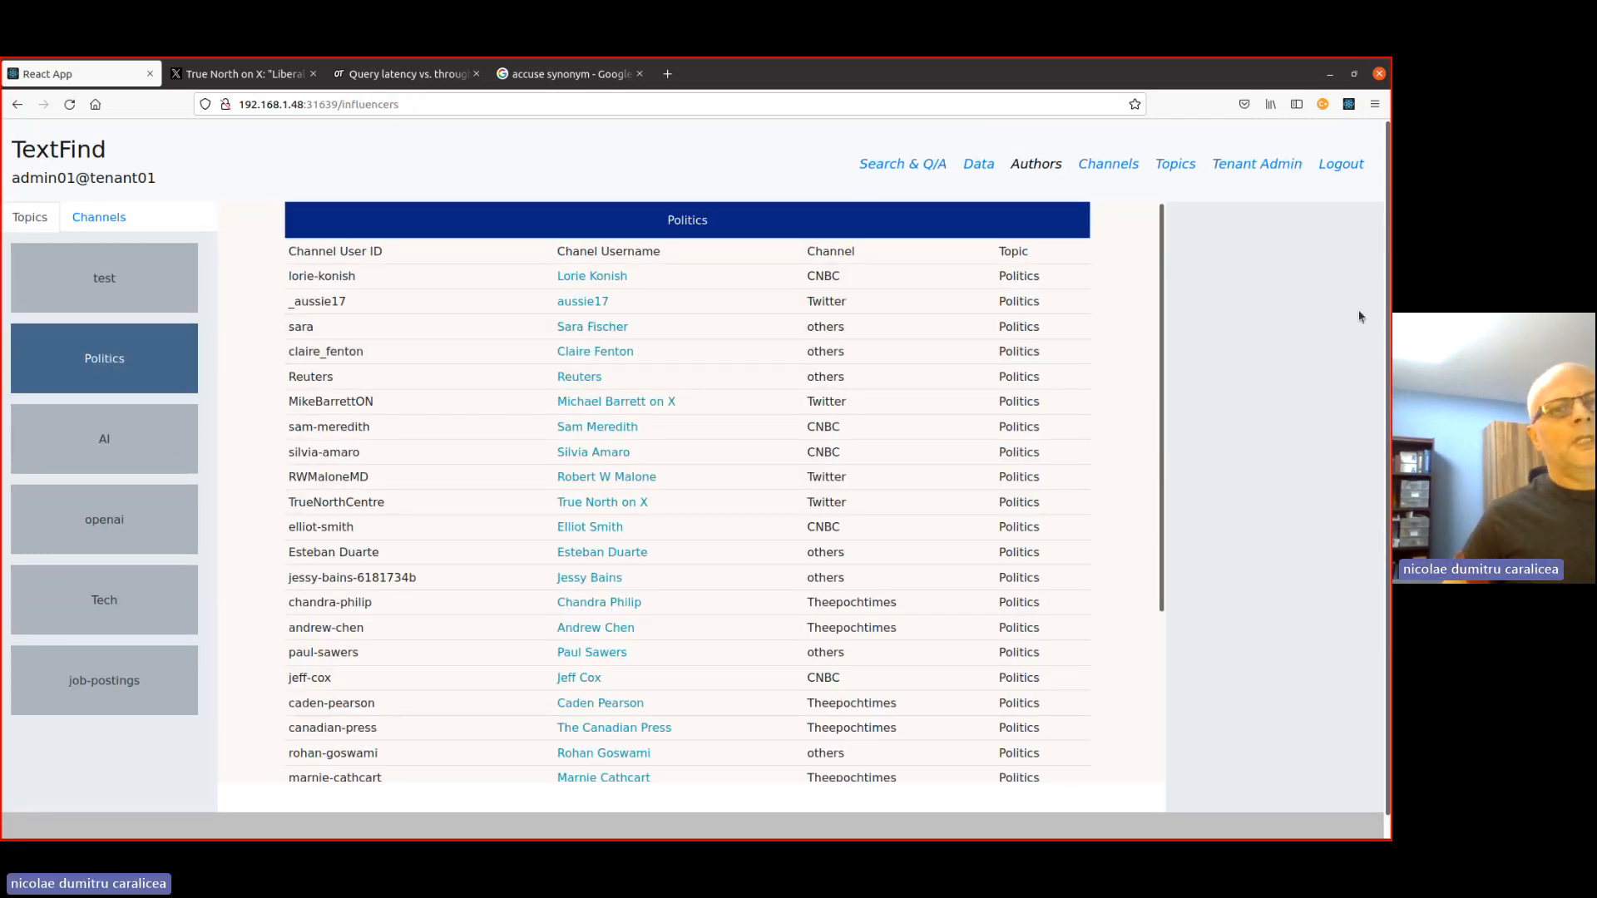